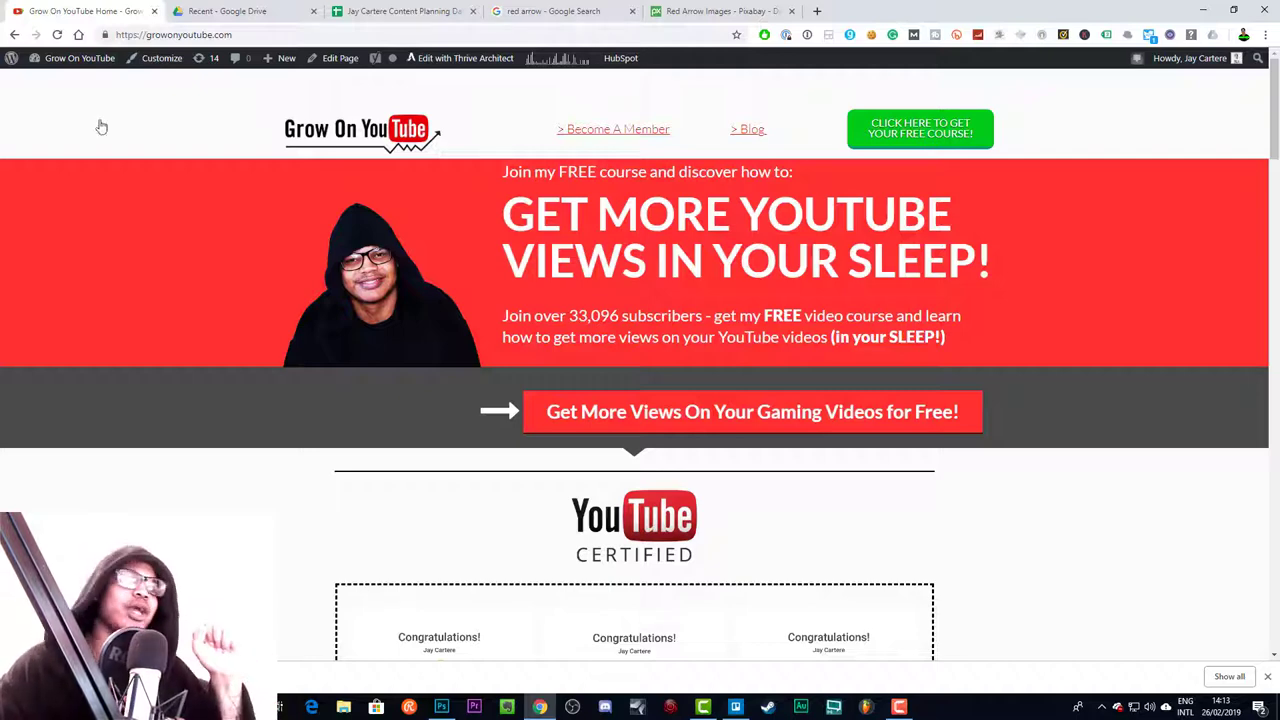
Switch to Photoshop and compare the finished map markers thumbnail with the blank YT Thumb document
{"action": "left_click", "coordinate": [453, 708]}
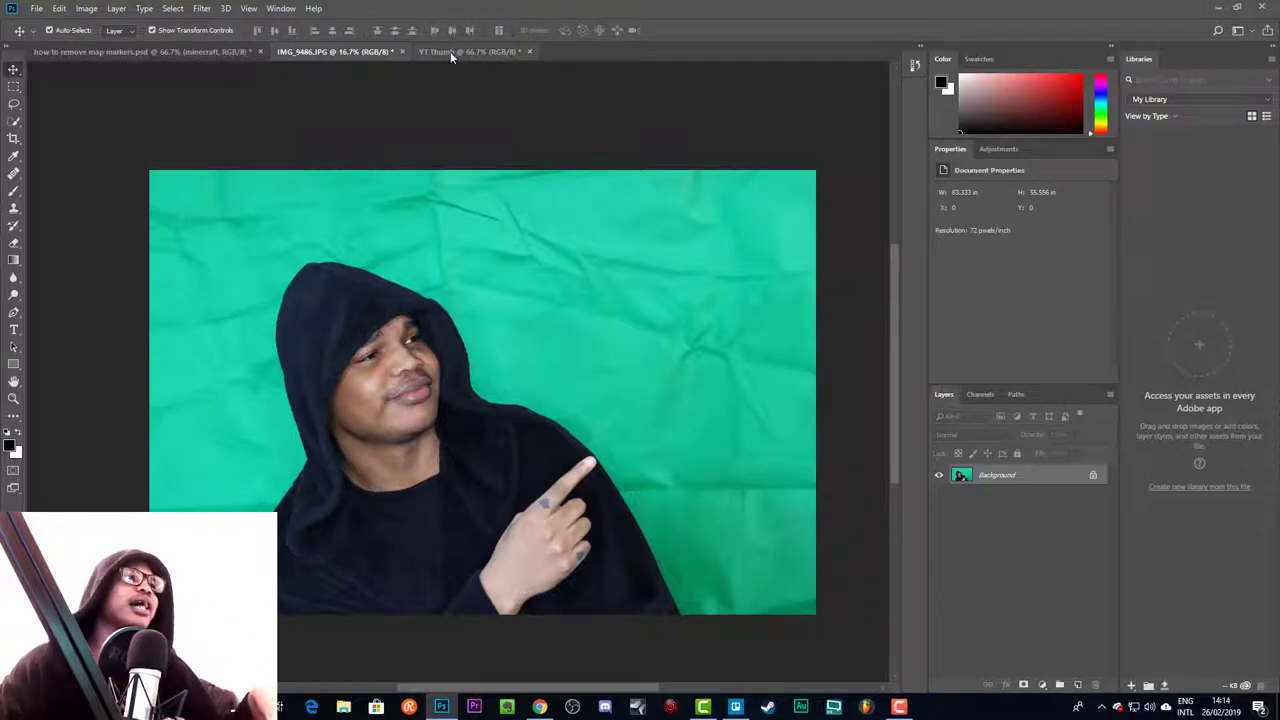
{"action": "left_click", "coordinate": [172, 55]}
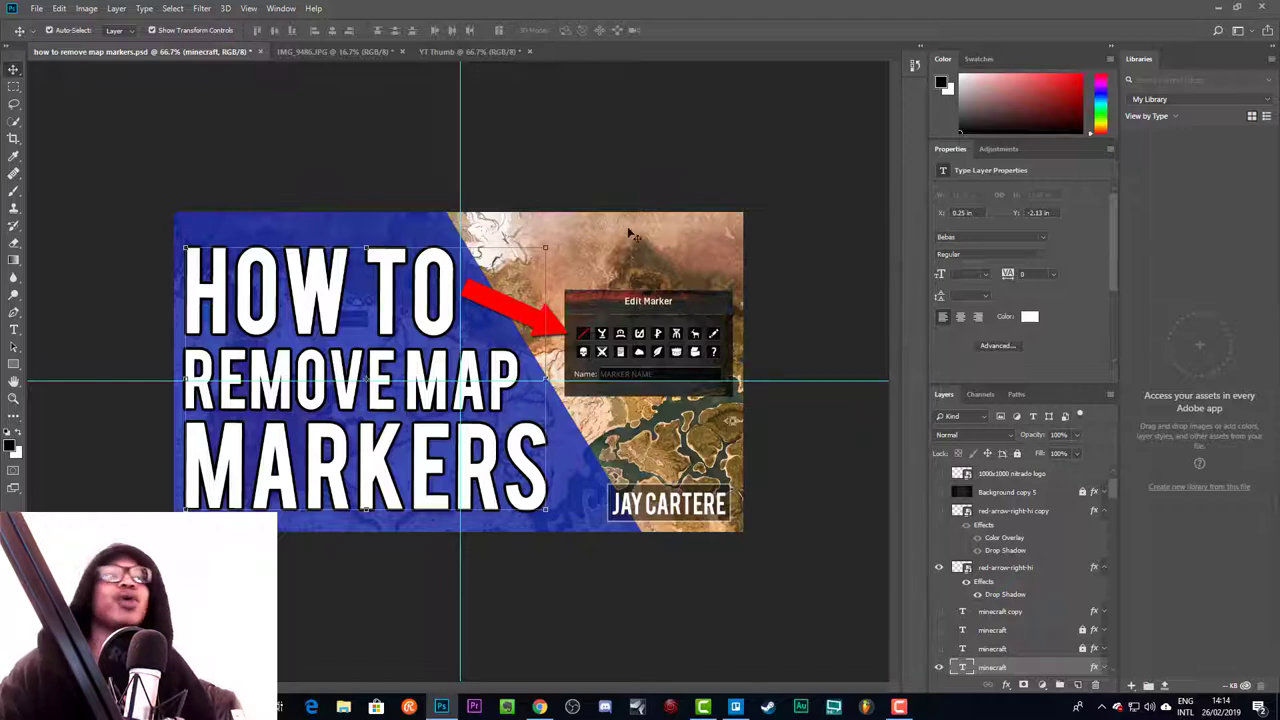
{"action": "left_click", "coordinate": [670, 272]}
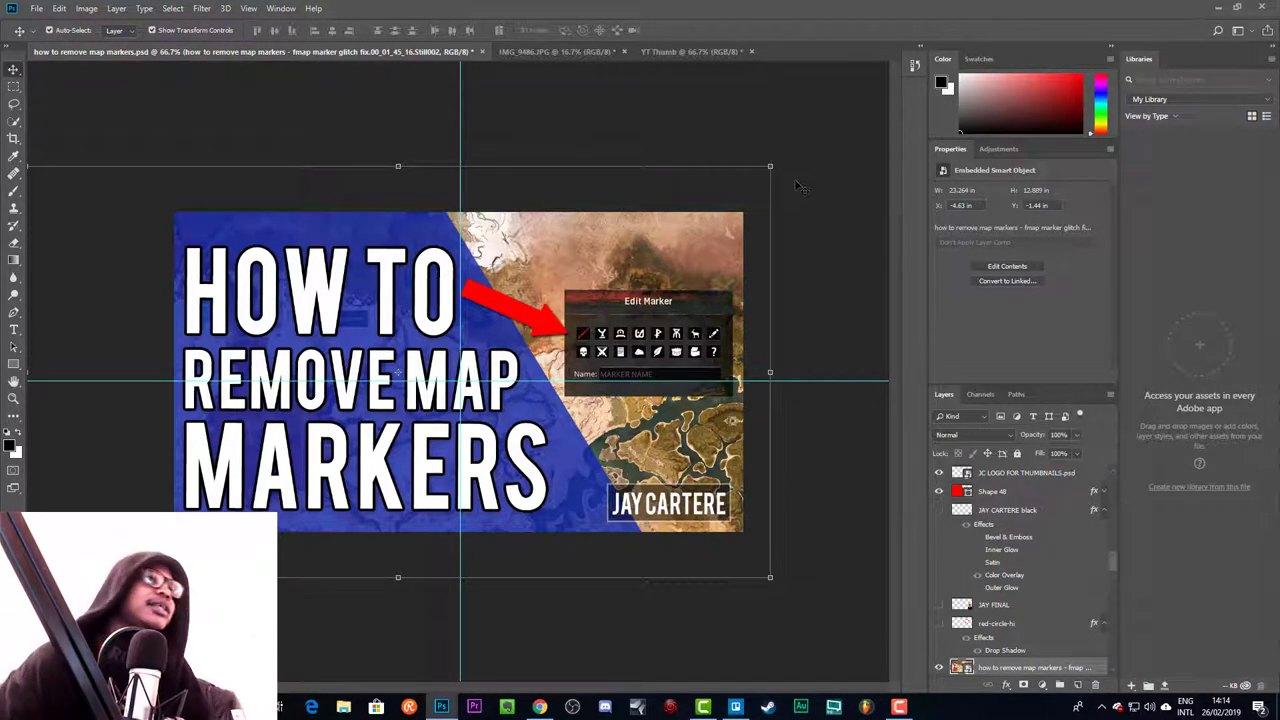
{"action": "left_click", "coordinate": [675, 52]}
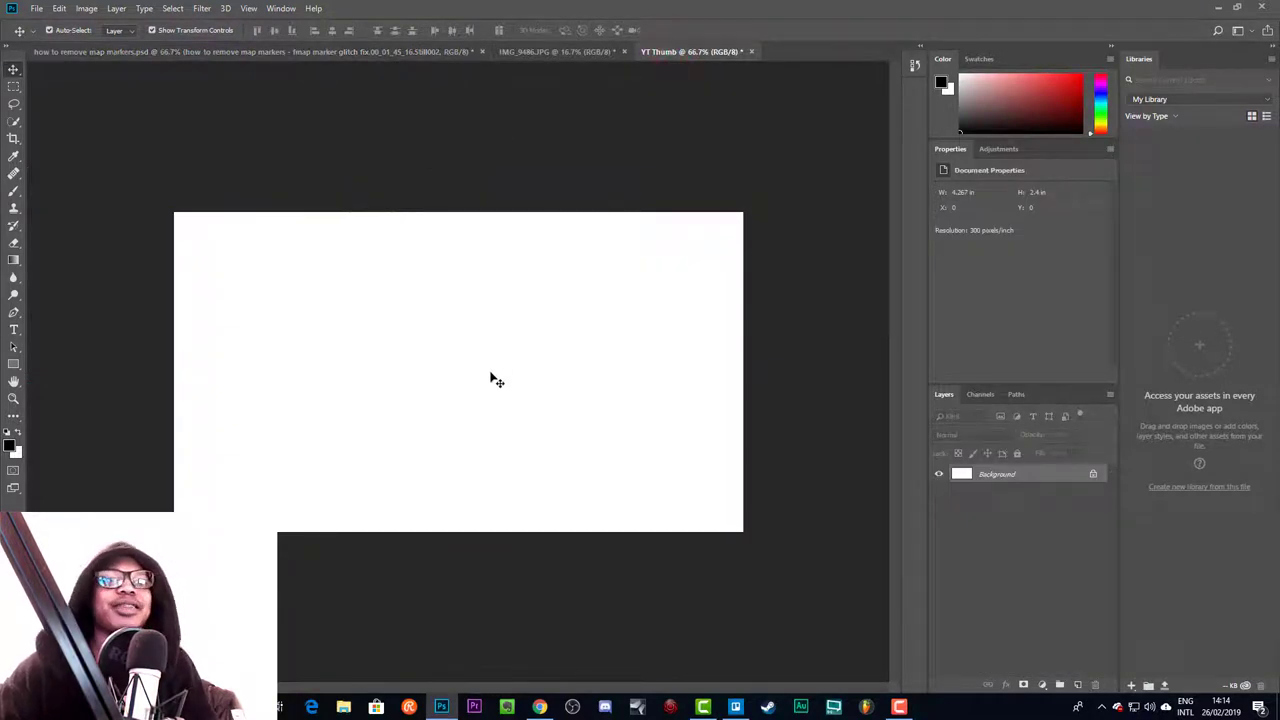
{"action": "left_click", "coordinate": [178, 55]}
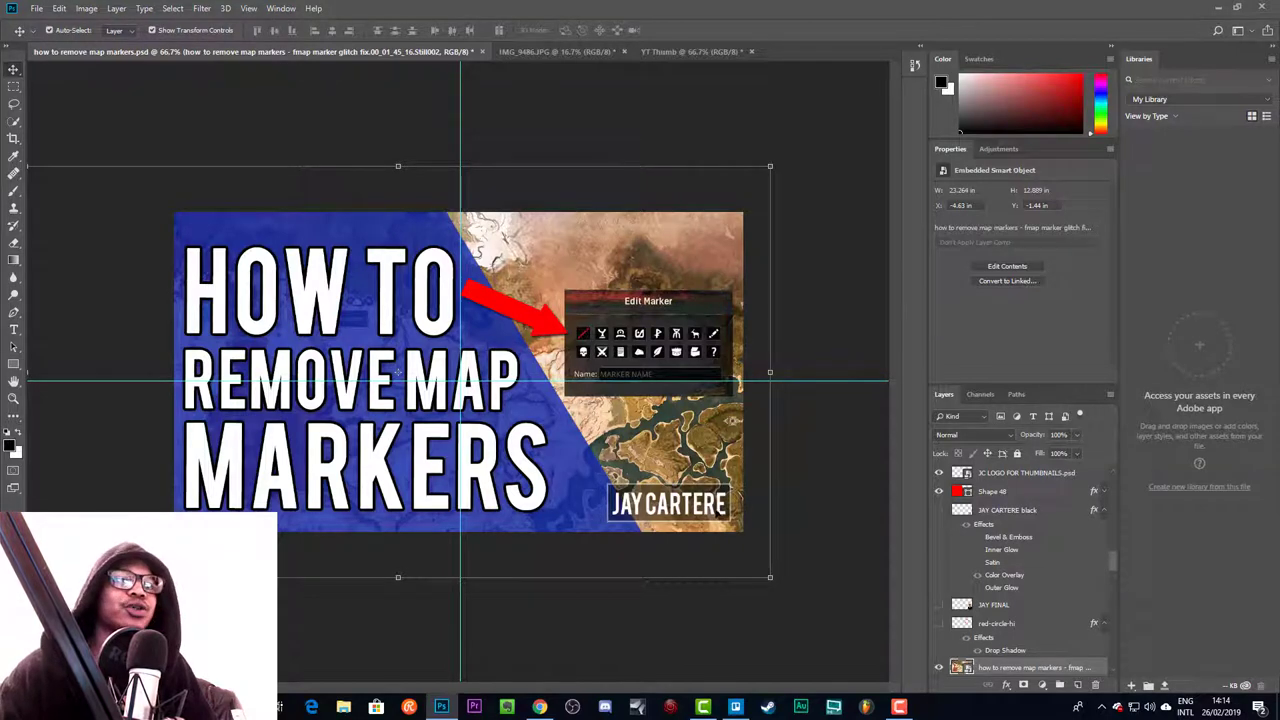
{"action": "left_click", "coordinate": [700, 51]}
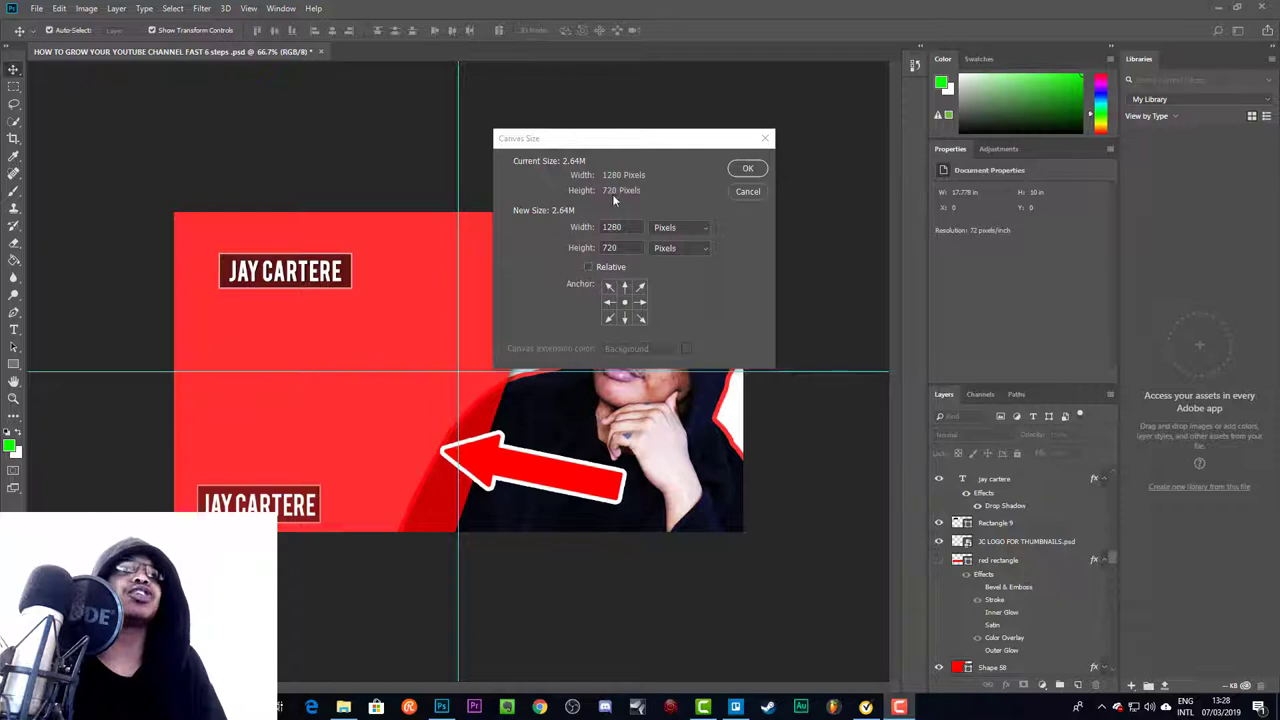
Check the canvas width and height of the existing thumbnail document, leaving them as they are
{"action": "left_click", "coordinate": [626, 227]}
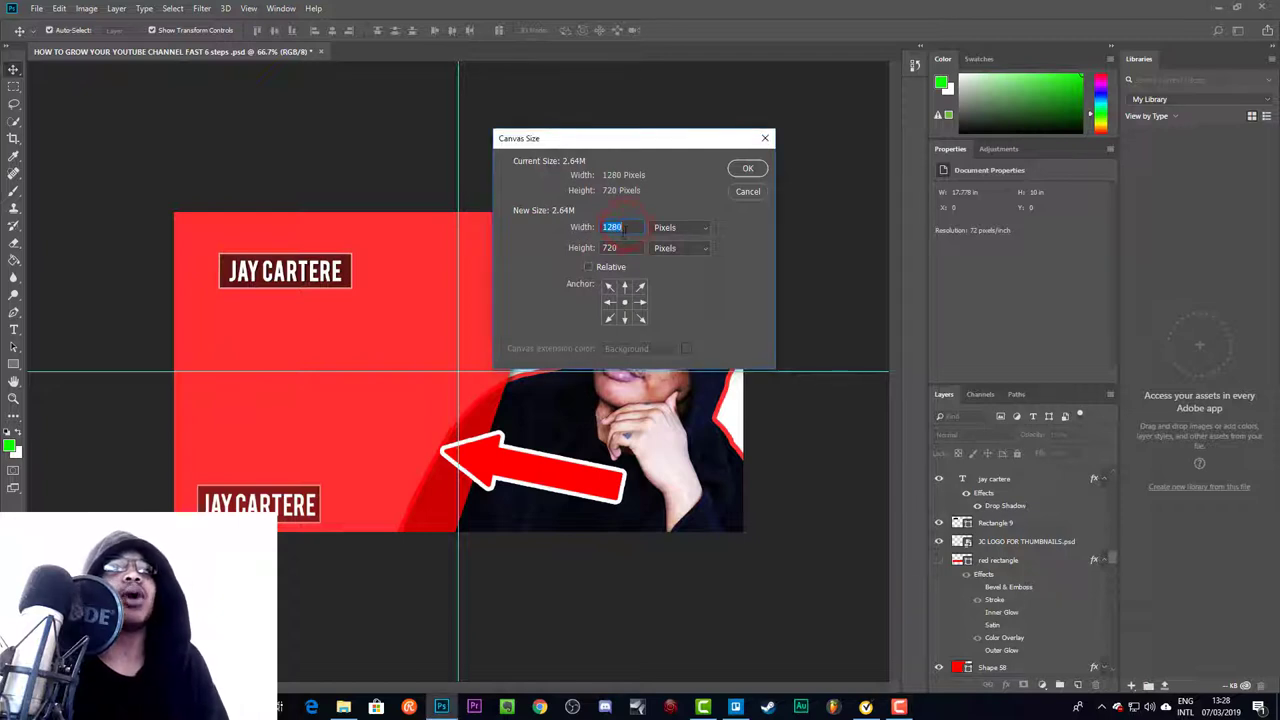
{"action": "left_click", "coordinate": [763, 138]}
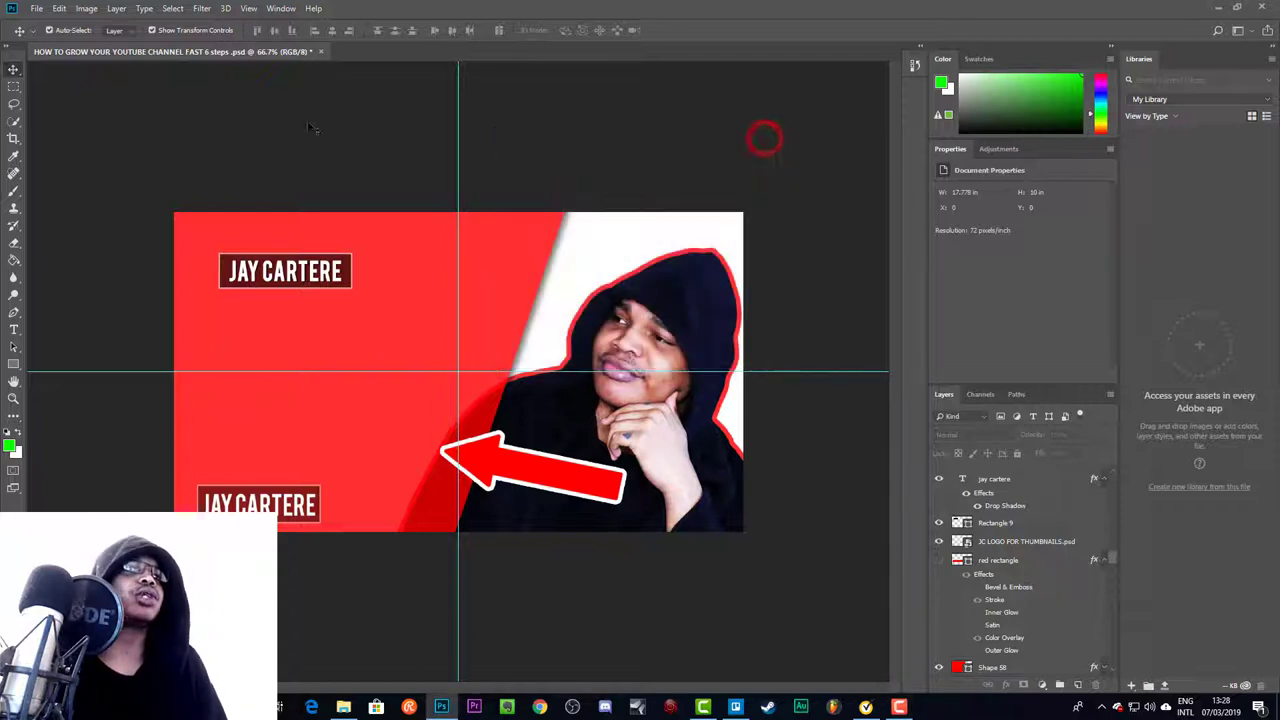
Start a new document and set its size to 1280 pixels wide by 720 pixels high
{"action": "left_click", "coordinate": [37, 11]}
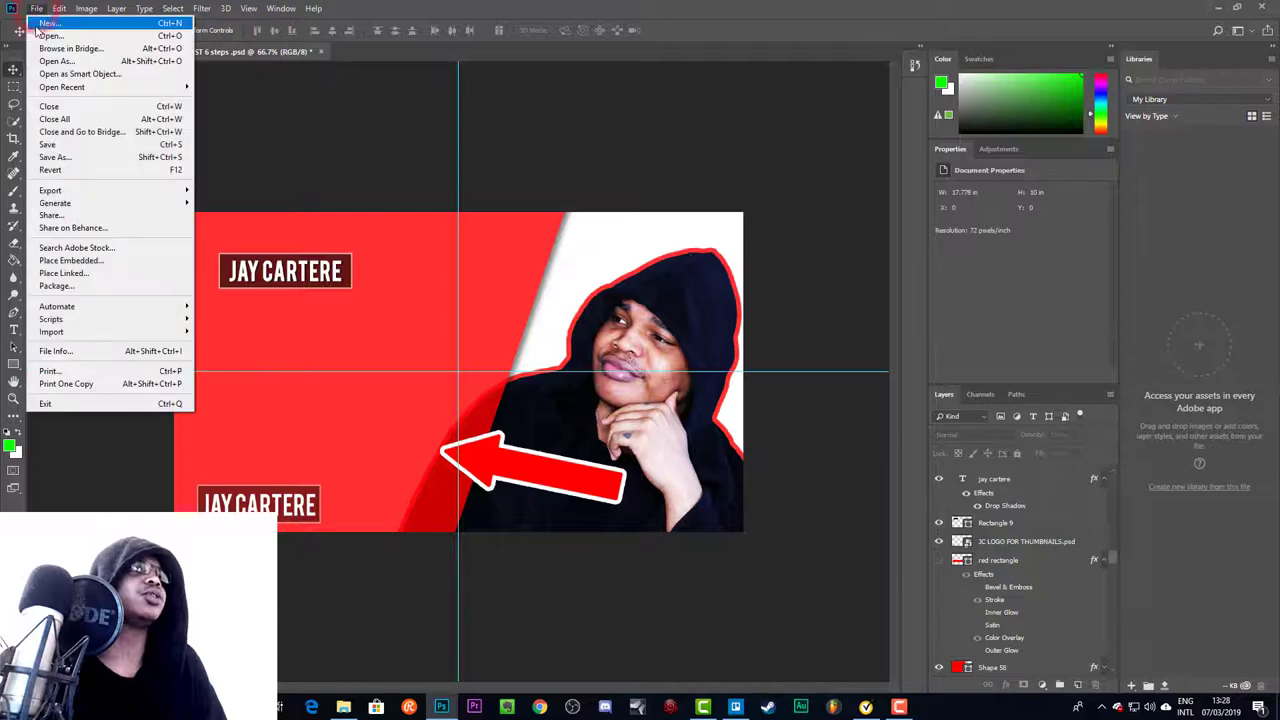
{"action": "left_click", "coordinate": [42, 26]}
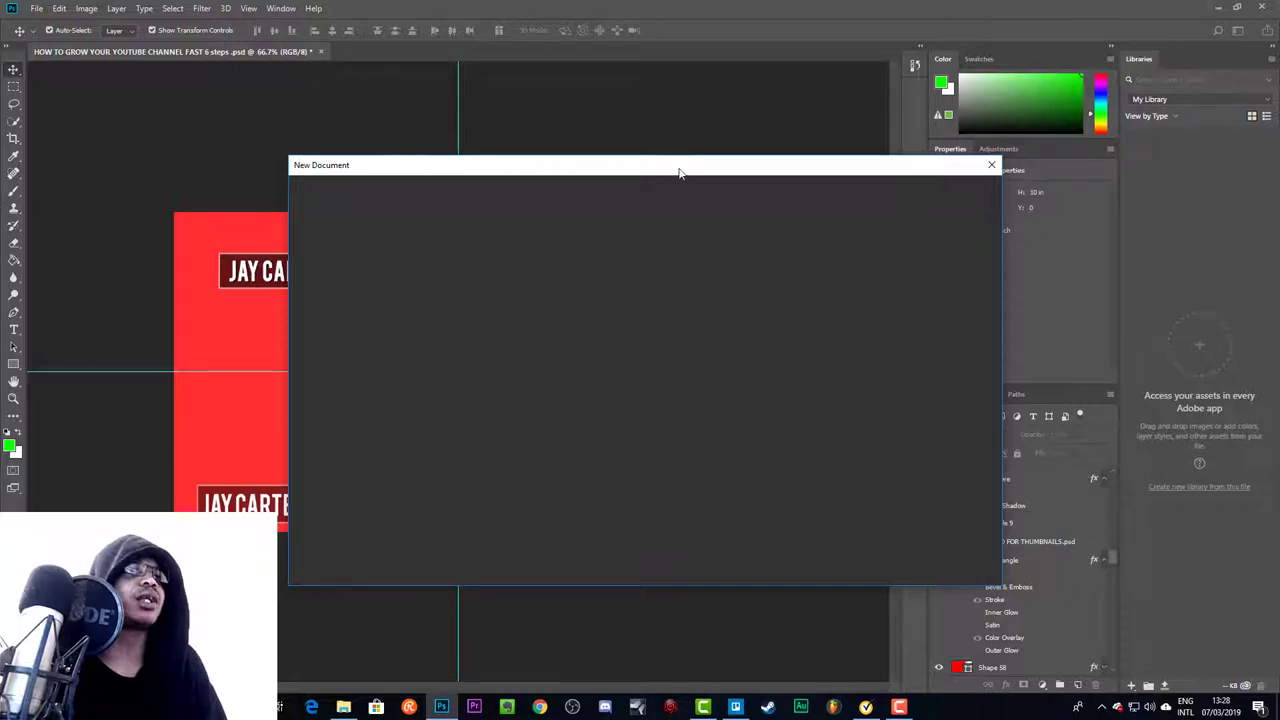
{"action": "left_click_drag", "start_coordinate": [679, 166], "coordinate": [624, 154]}
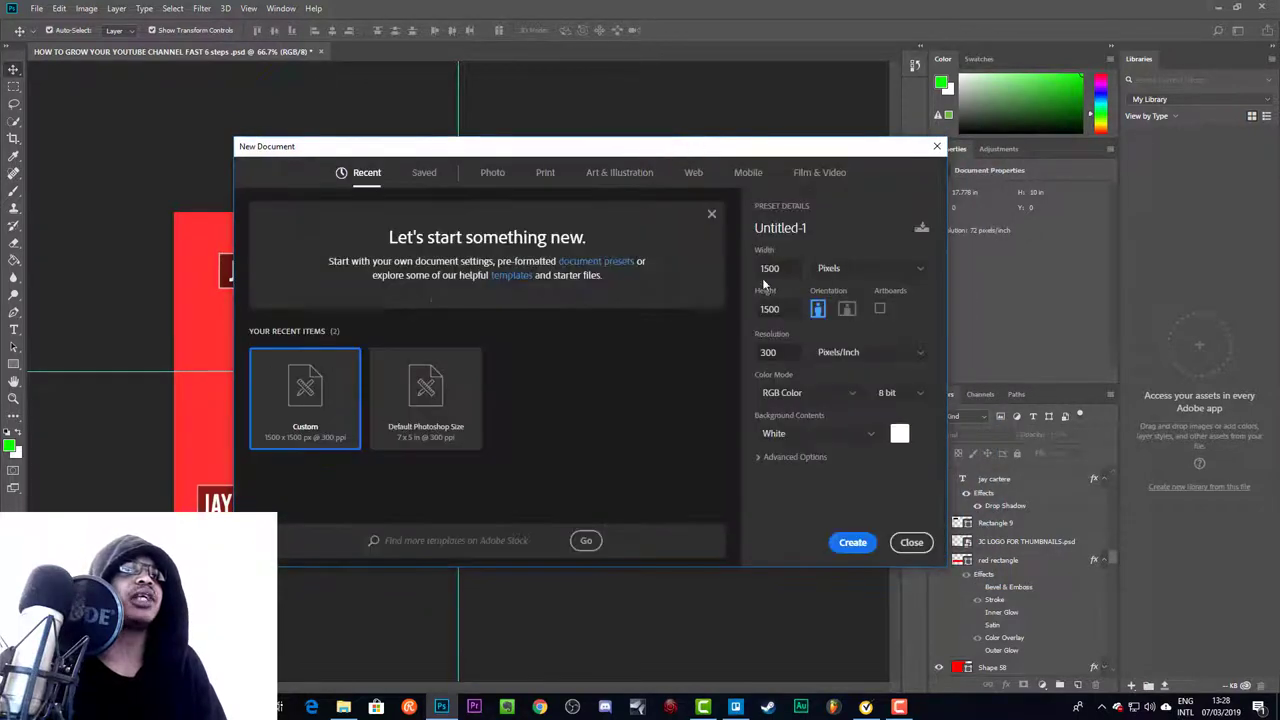
{"action": "left_click", "coordinate": [789, 268]}
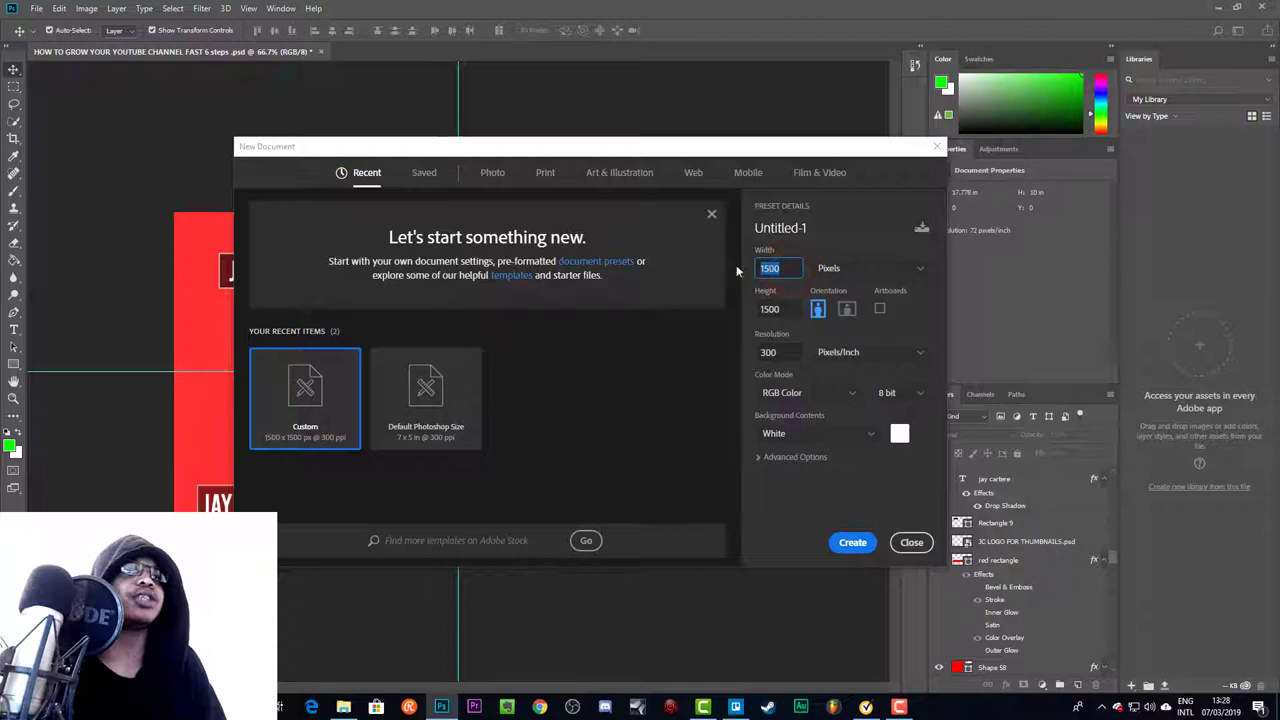
{"action": "type", "text": "128"}
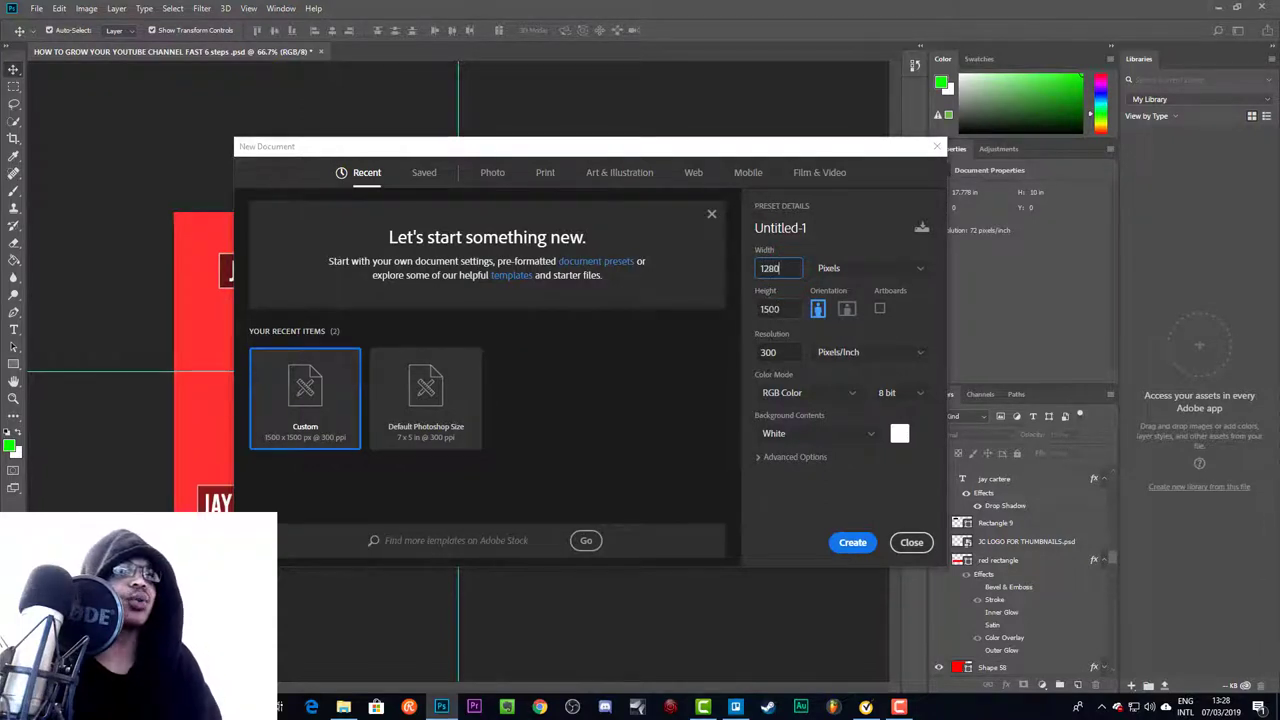
{"action": "type", "text": "0"}
{"action": "key", "text": "Tab"}
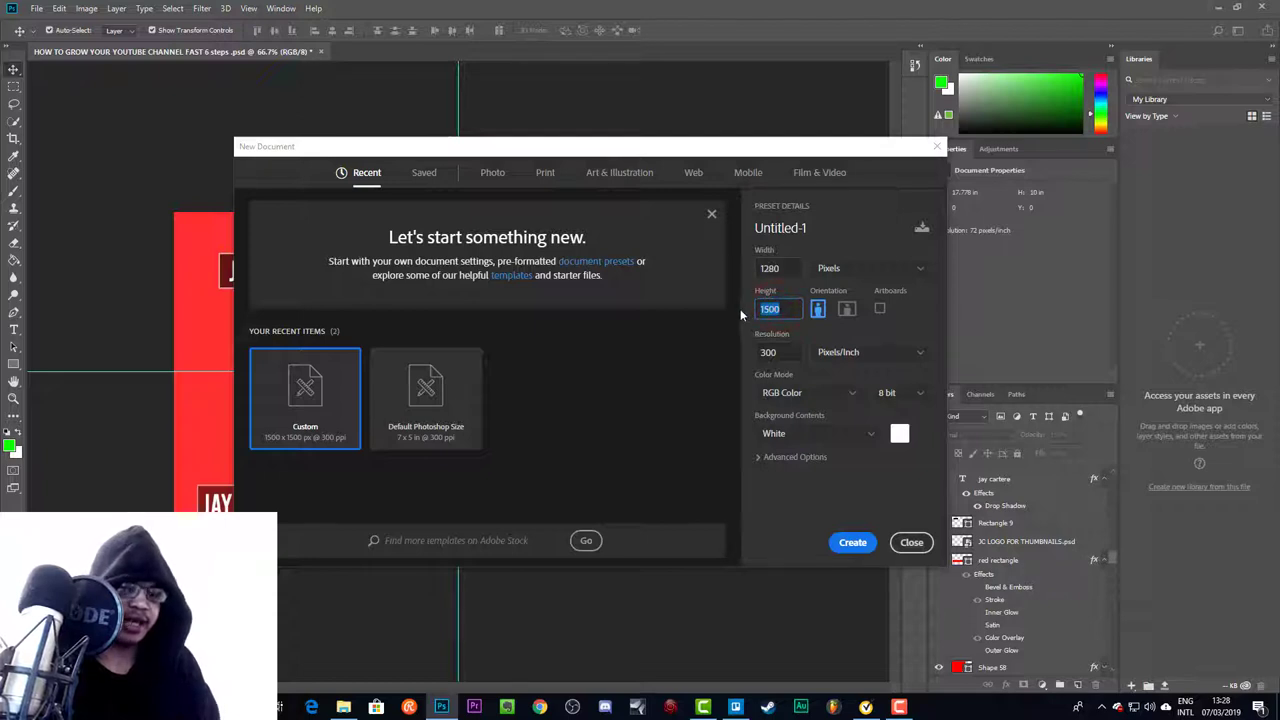
{"action": "type", "text": "720"}
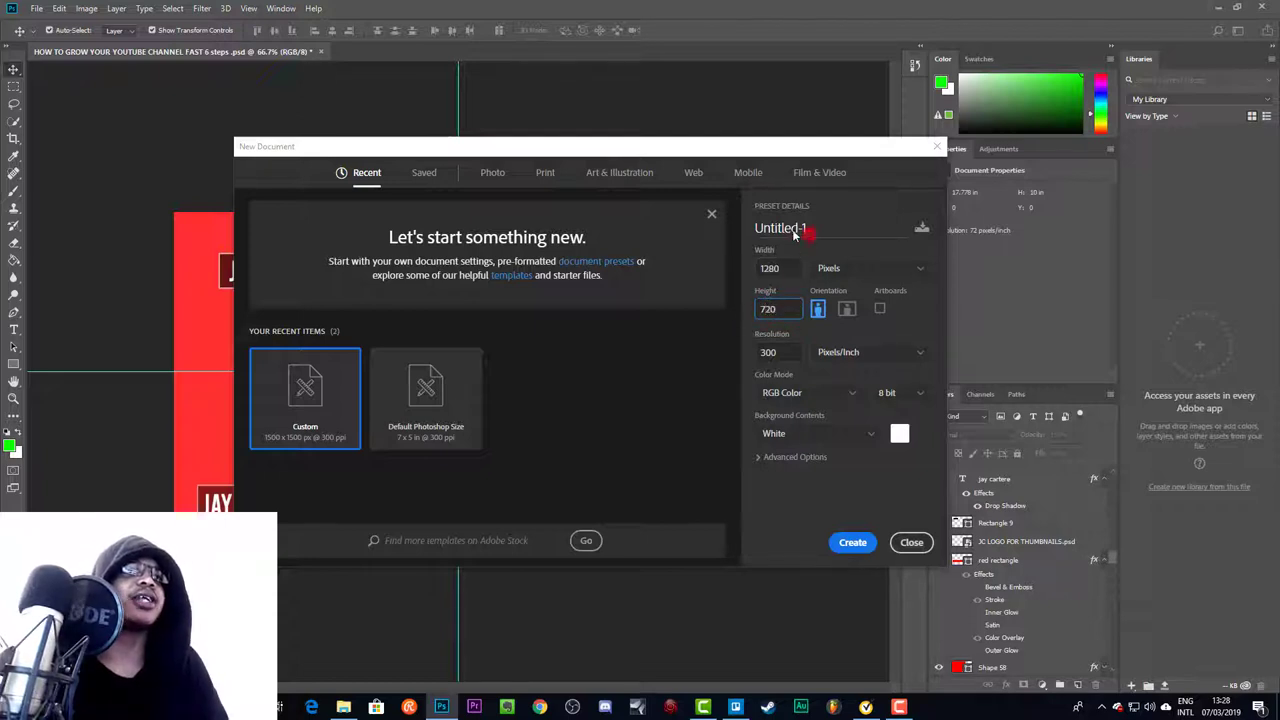
Name the new document THUMBNAIL
{"action": "double_click", "coordinate": [800, 229]}
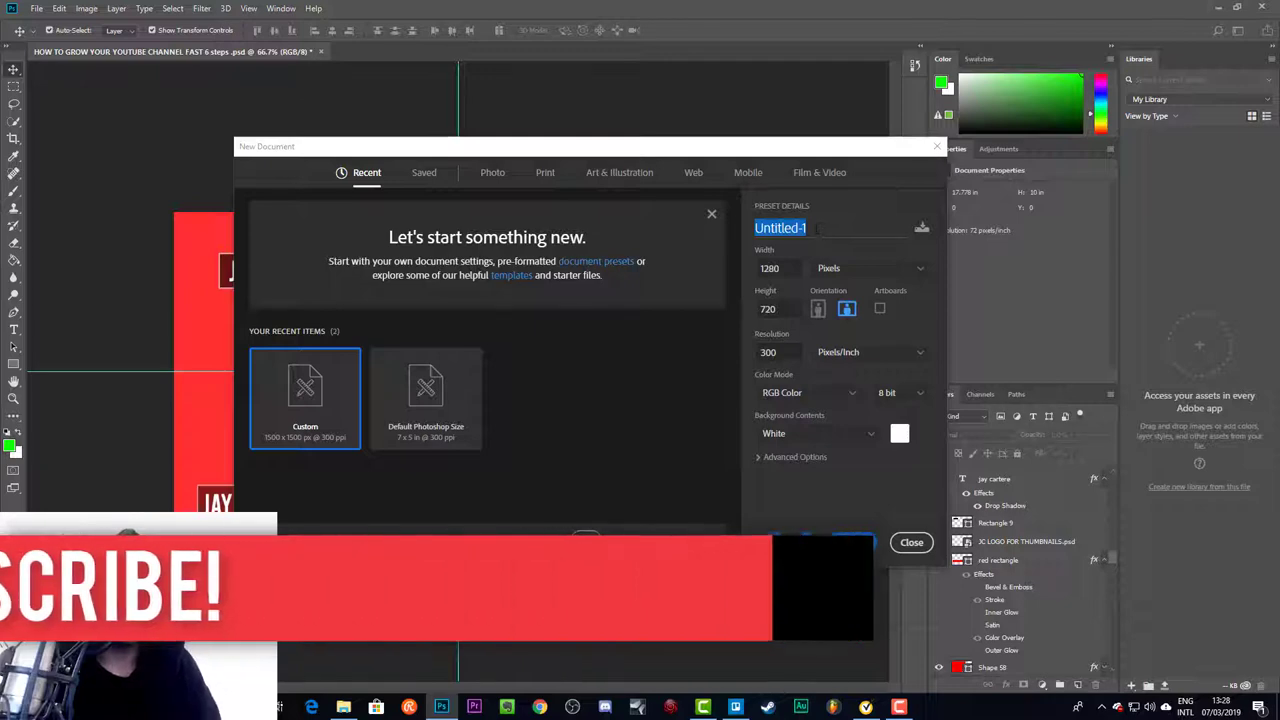
{"action": "type", "text": "THUMB"}
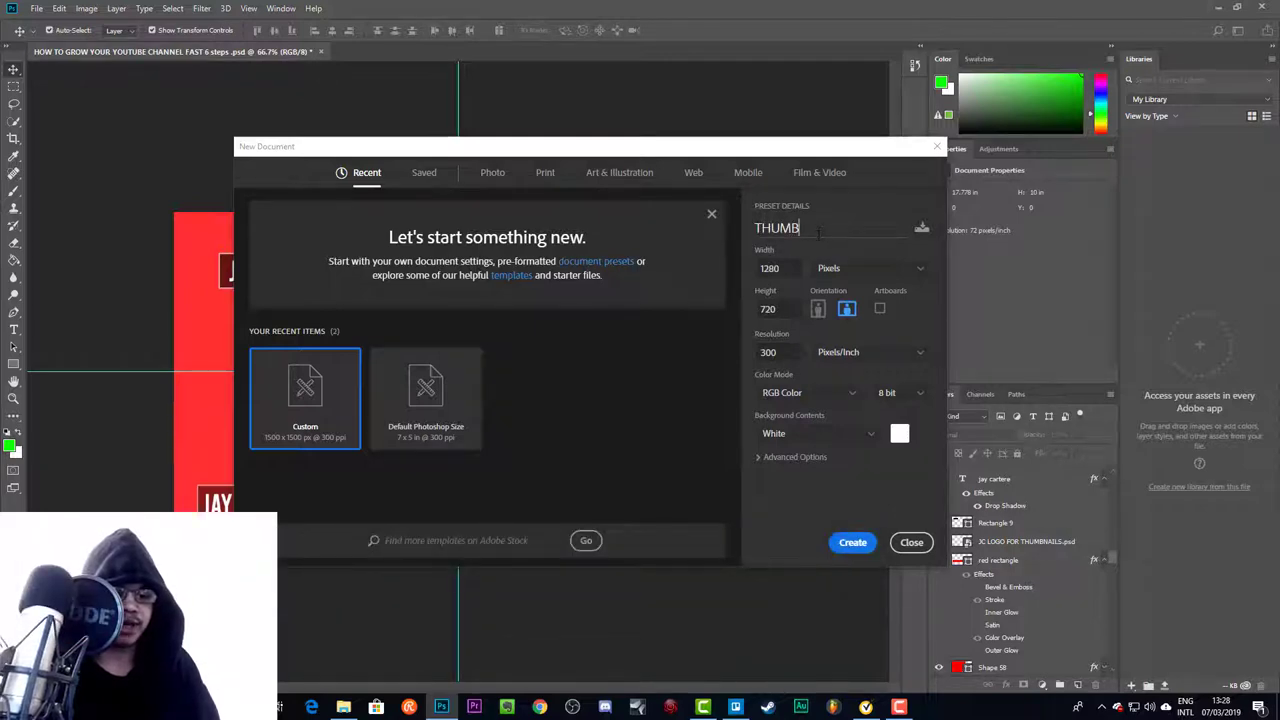
{"action": "type", "text": "NAIL"}
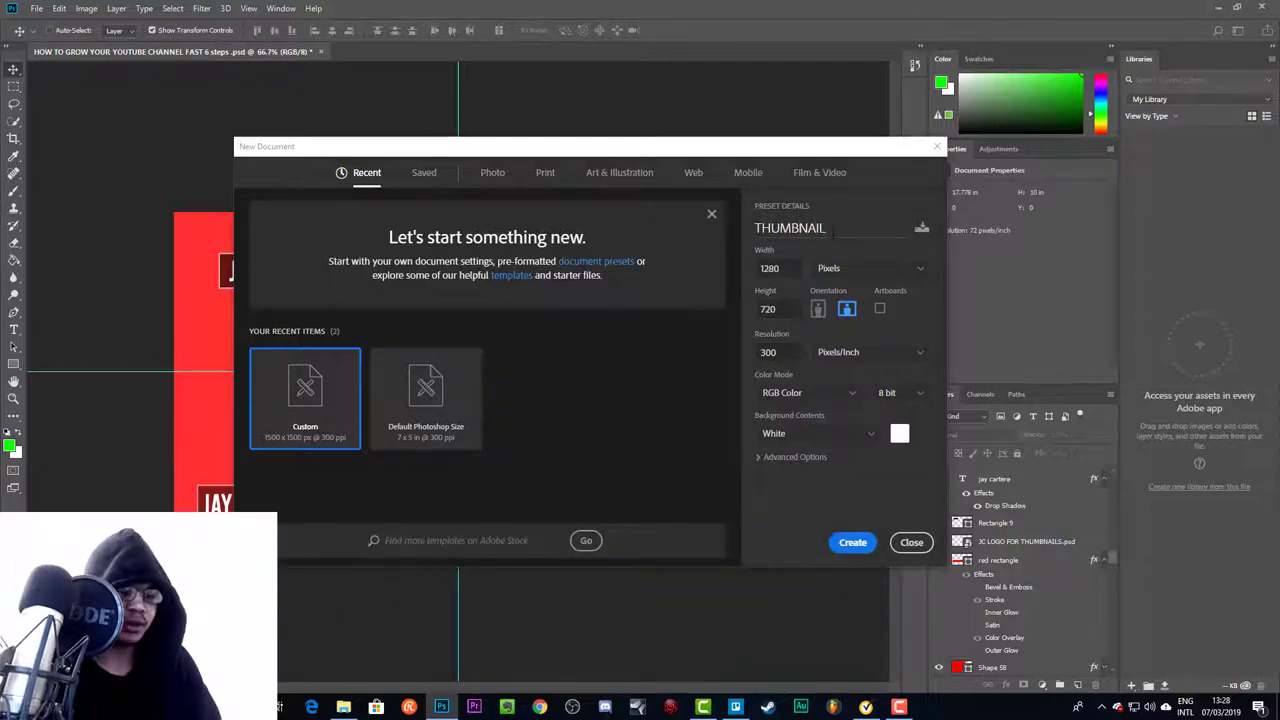
Save the document settings as a preset named THUMBNAIL TEMP and create the blank document
{"action": "left_click", "coordinate": [919, 226]}
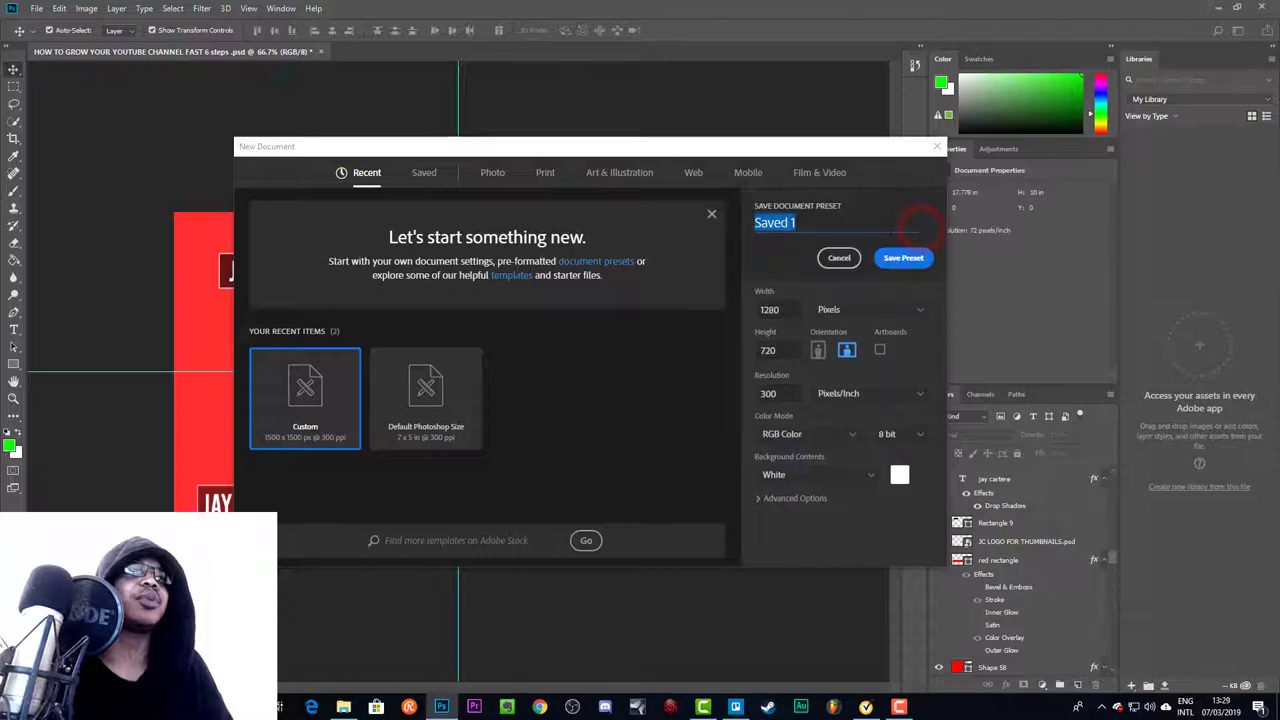
{"action": "type", "text": "THUMBNAIL"}
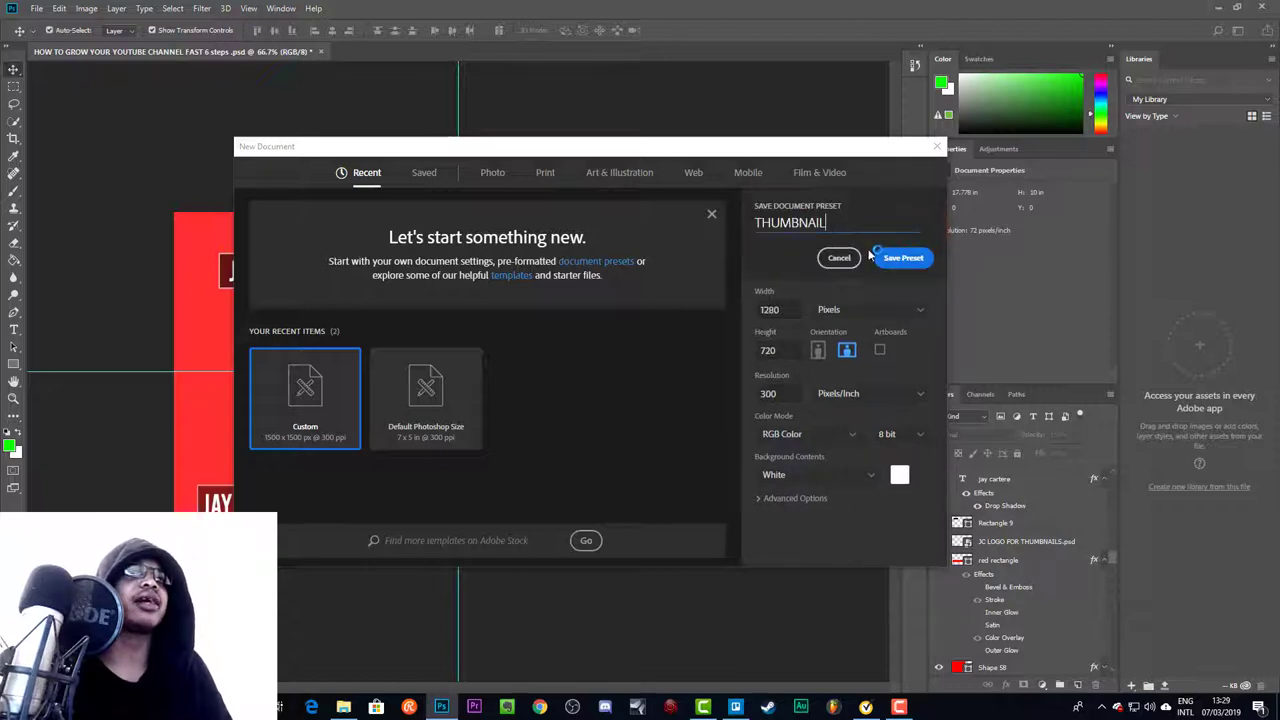
{"action": "type", "text": "TEMP"}
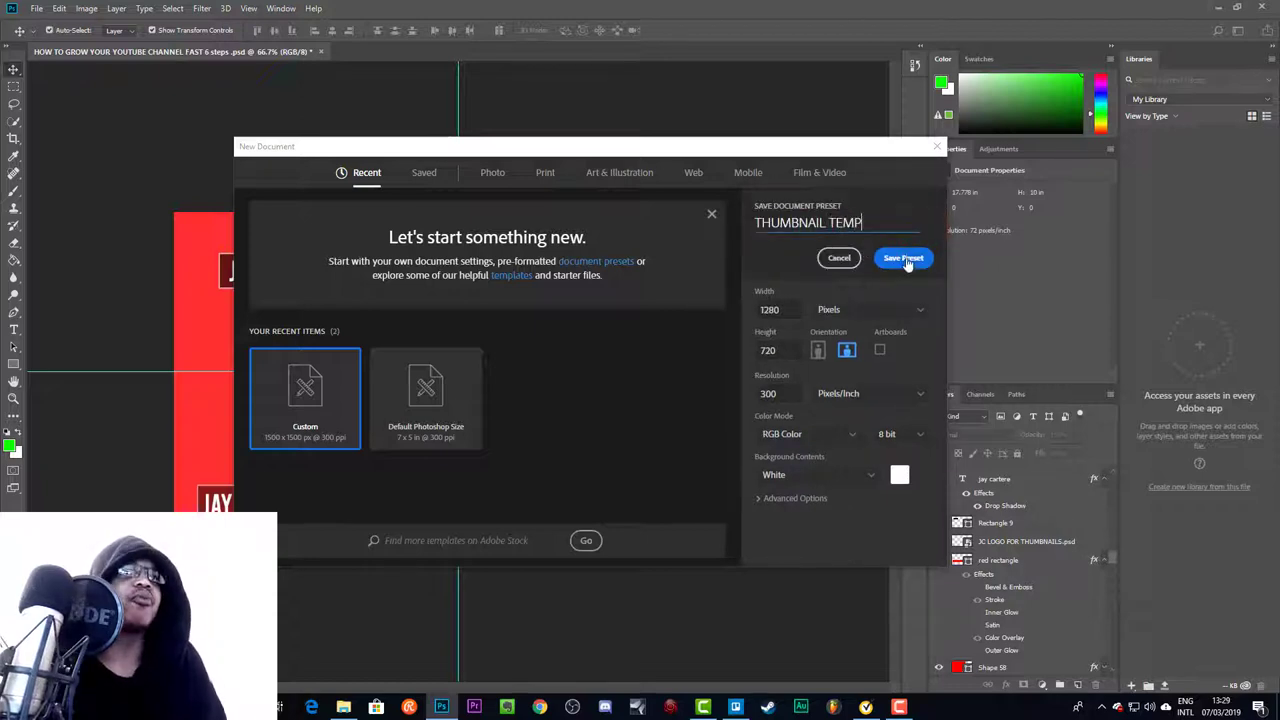
{"action": "left_click", "coordinate": [903, 258]}
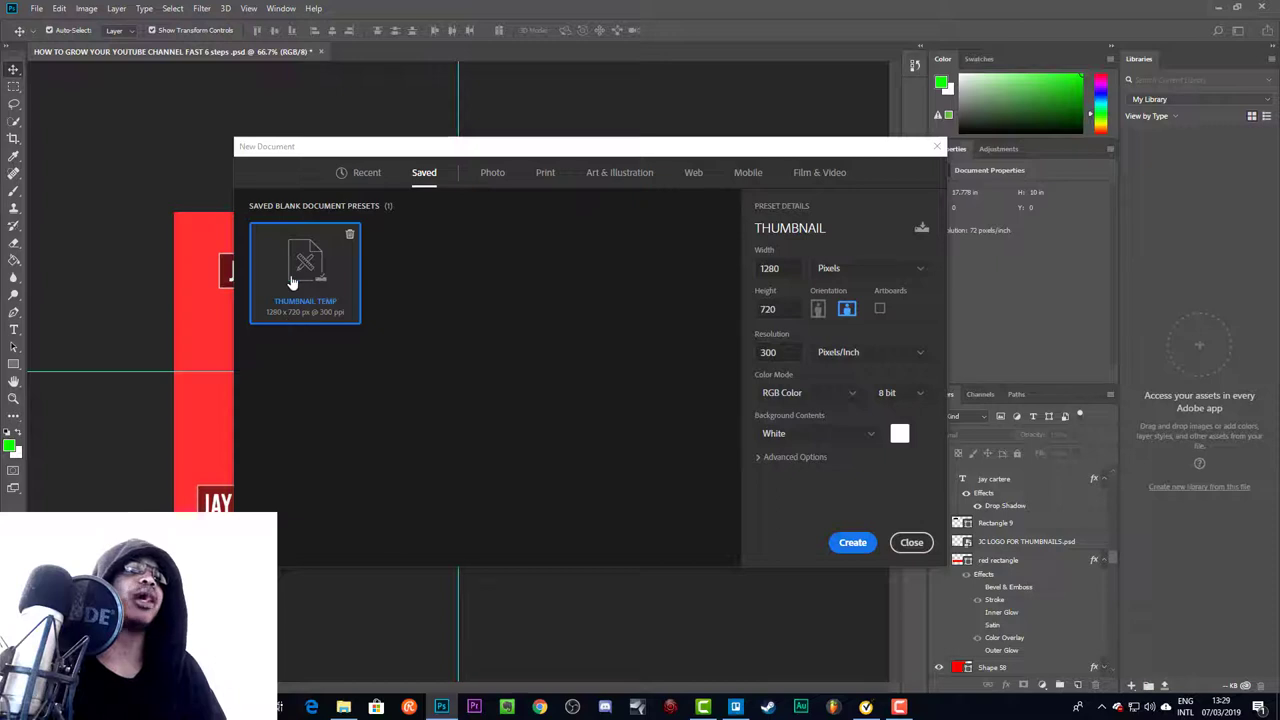
{"action": "left_click", "coordinate": [848, 543]}
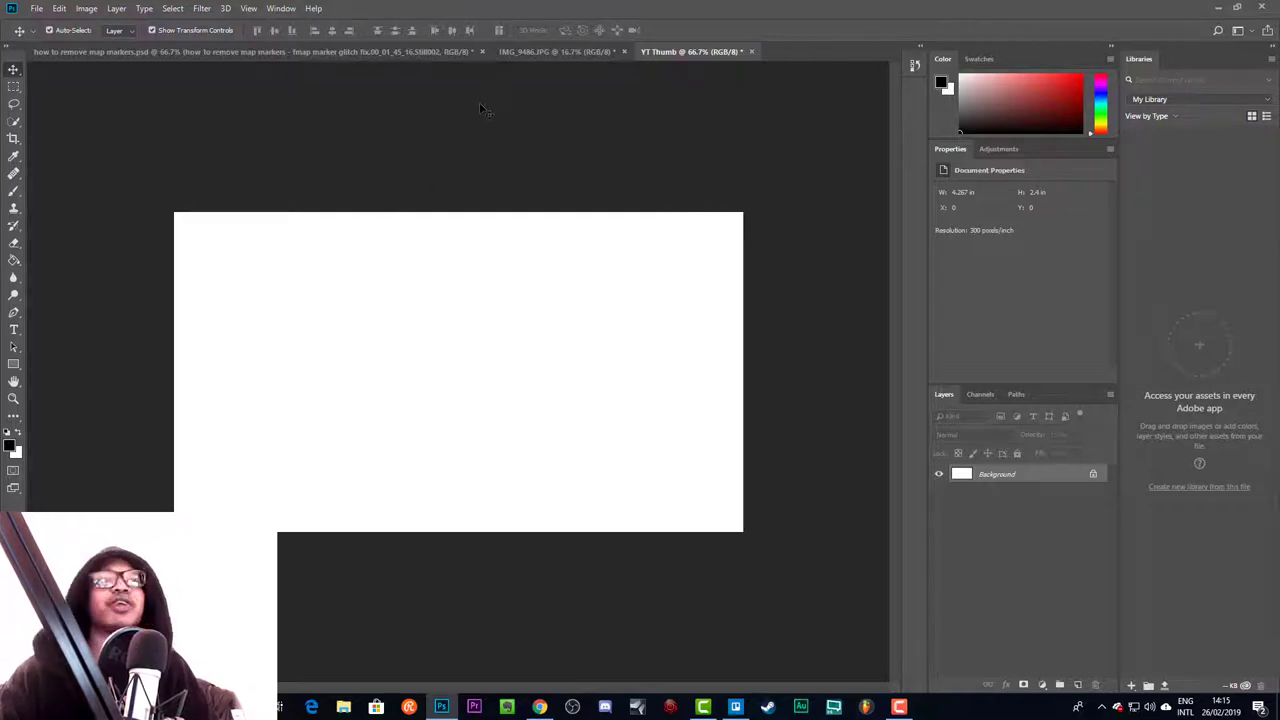
Draw a black rectangle about 1221 × 882 px that overhangs the canvas and leaves only a white strip along its right edge
{"action": "left_click", "coordinate": [12, 366]}
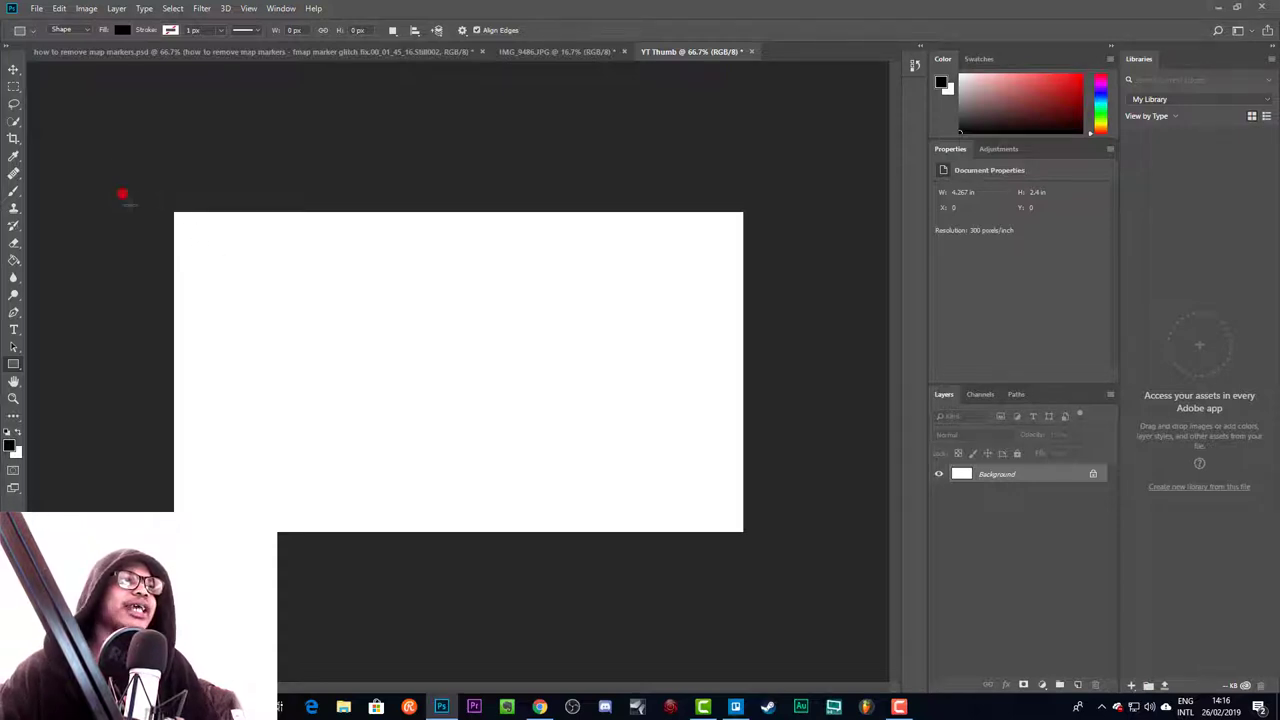
{"action": "left_click_drag", "start_coordinate": [122, 194], "coordinate": [665, 585]}
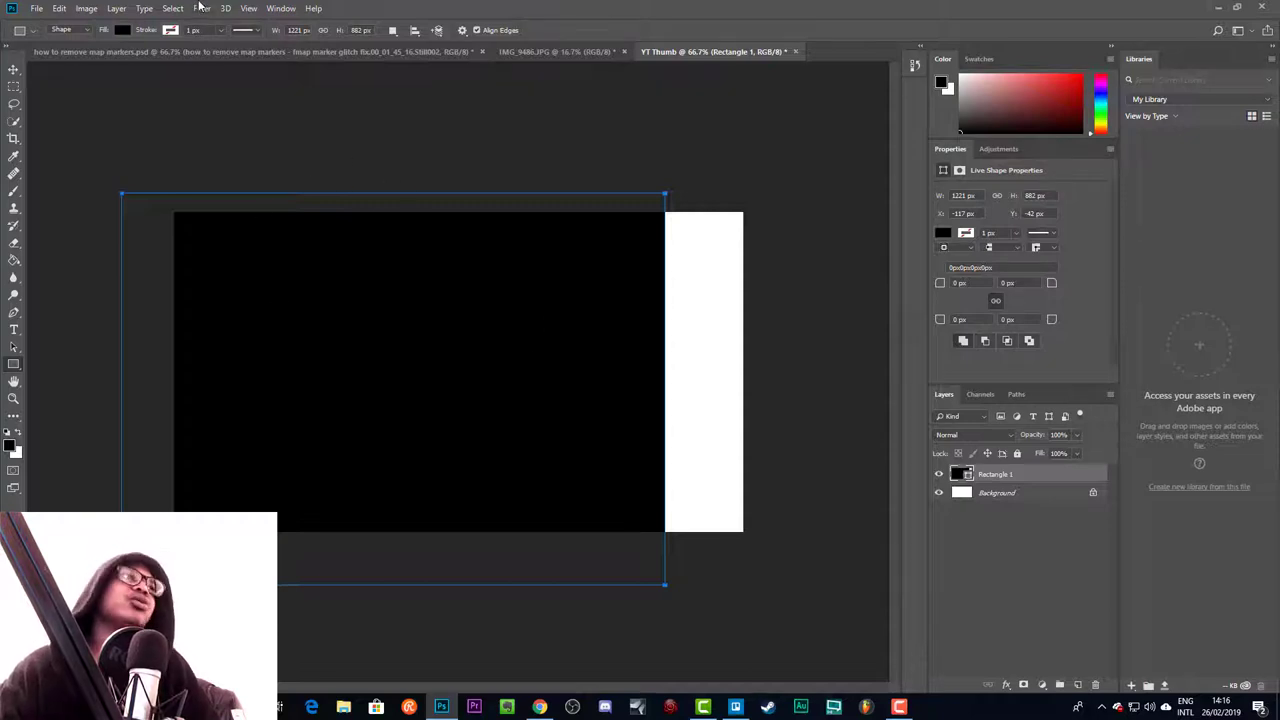
{"action": "left_click", "coordinate": [14, 70]}
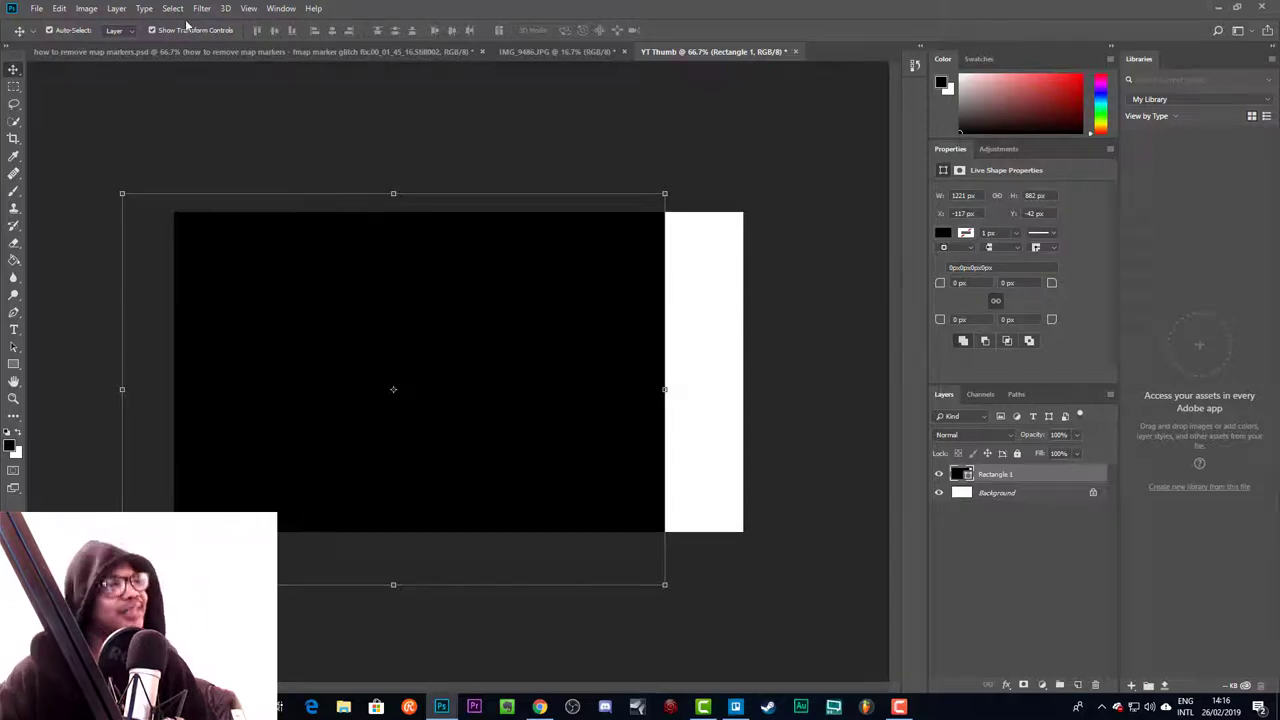
Skew the black rectangle by bringing its upper-right corner onto its upper-left corner, forming a right triangle
{"action": "right_click", "coordinate": [467, 284]}
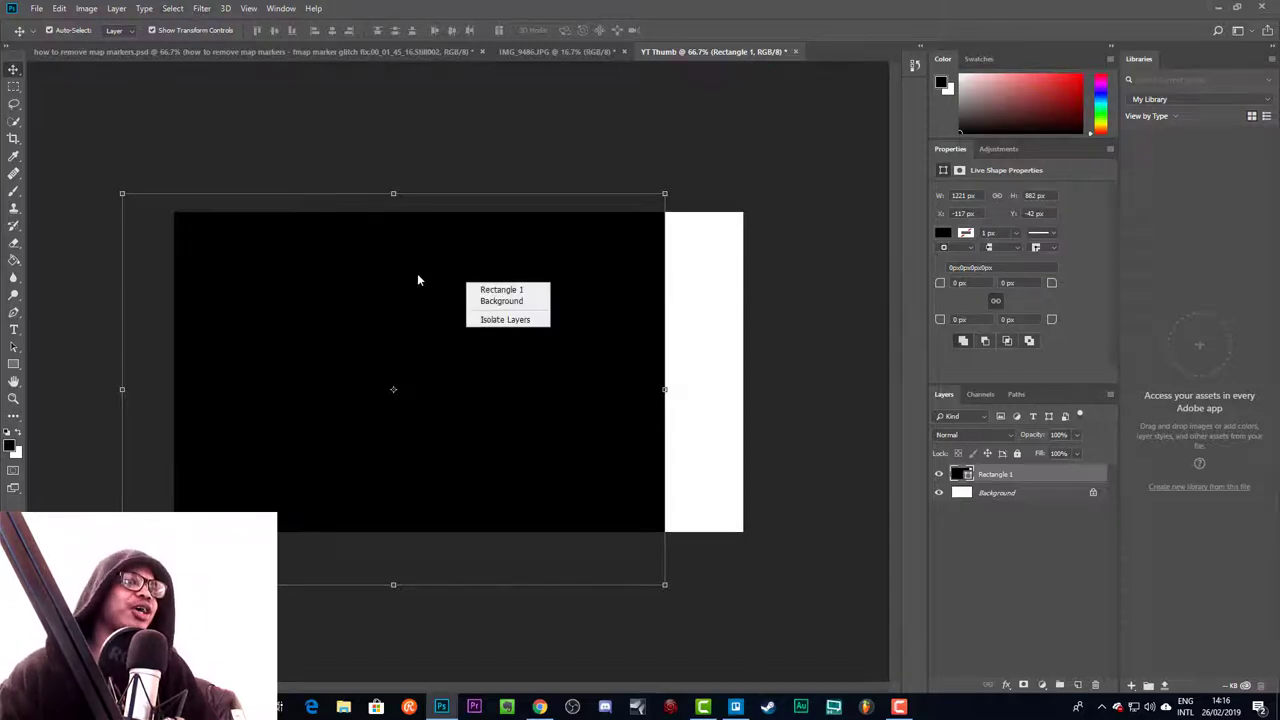
{"action": "left_click", "coordinate": [416, 276]}
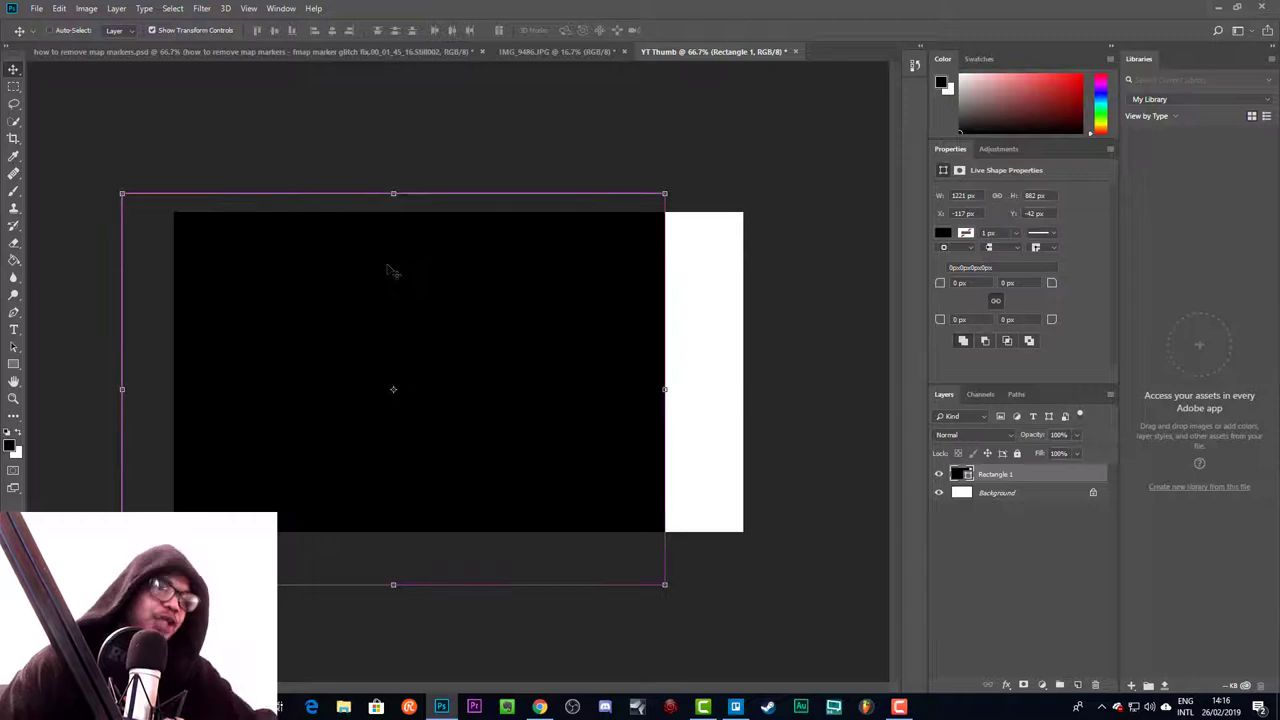
{"action": "key", "text": "ctrl+t"}
{"action": "right_click", "coordinate": [388, 266]}
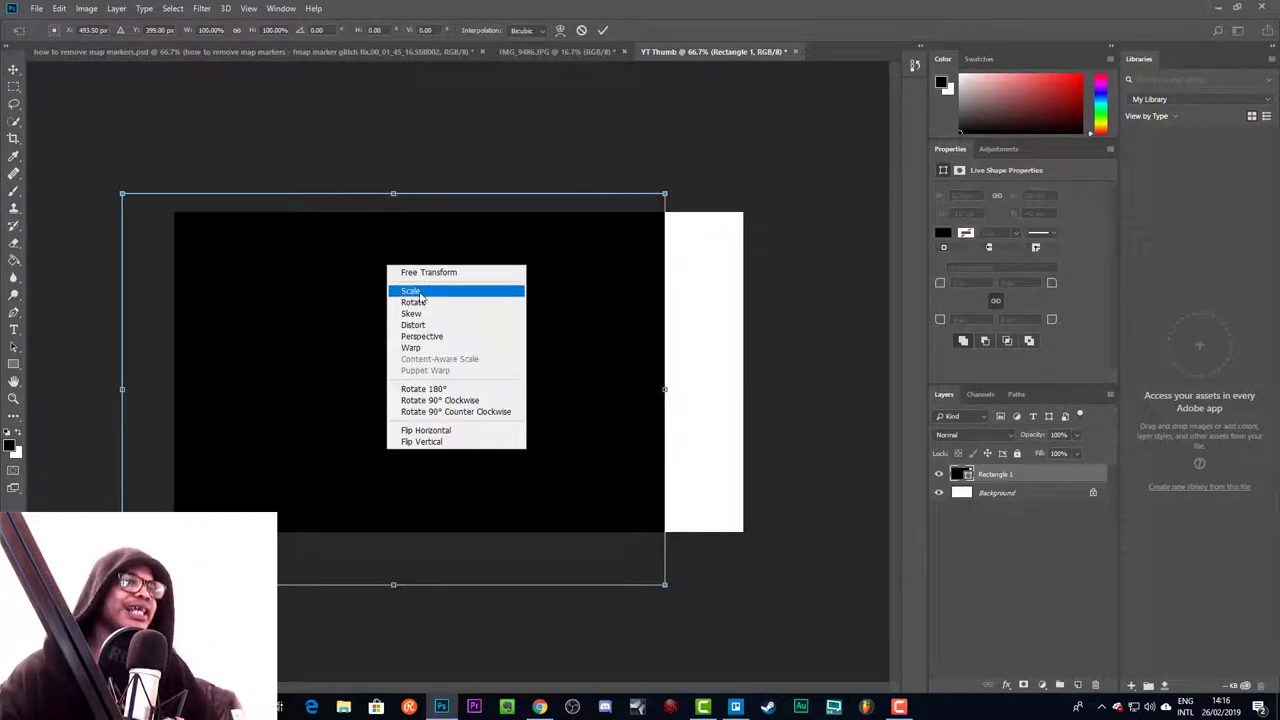
{"action": "left_click", "coordinate": [352, 310]}
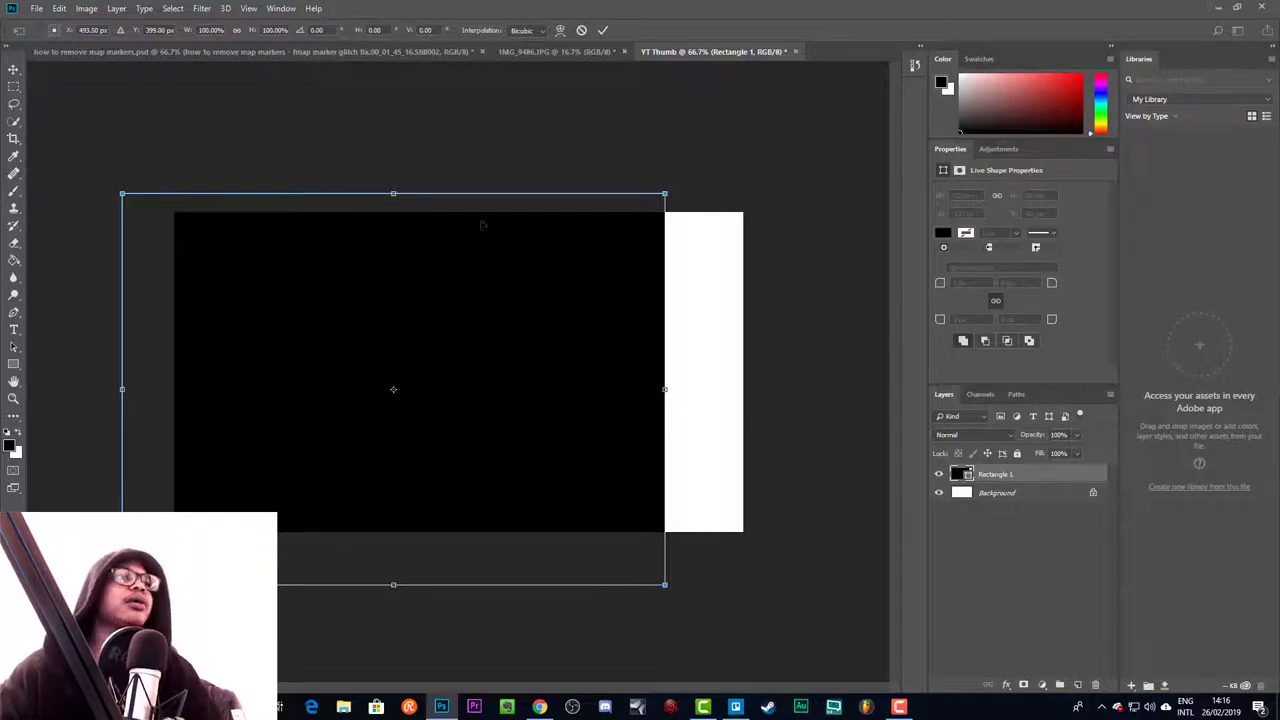
{"action": "right_click", "coordinate": [411, 270]}
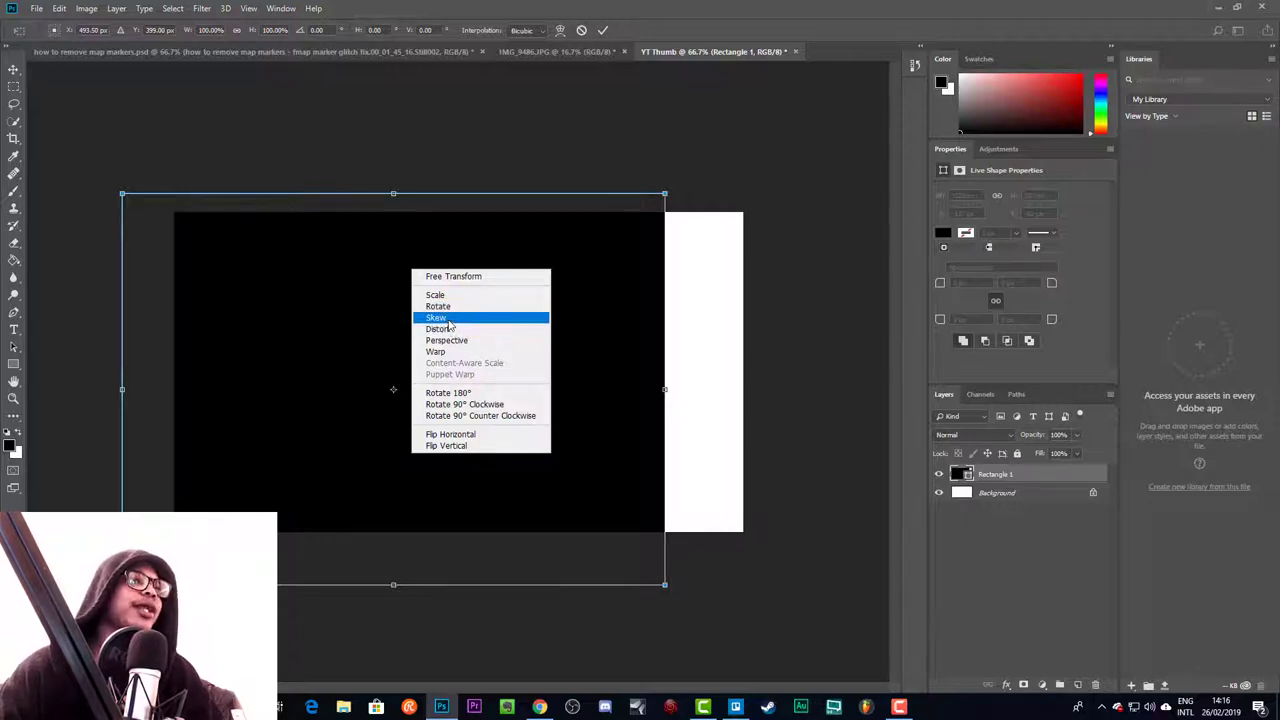
{"action": "left_click", "coordinate": [445, 318]}
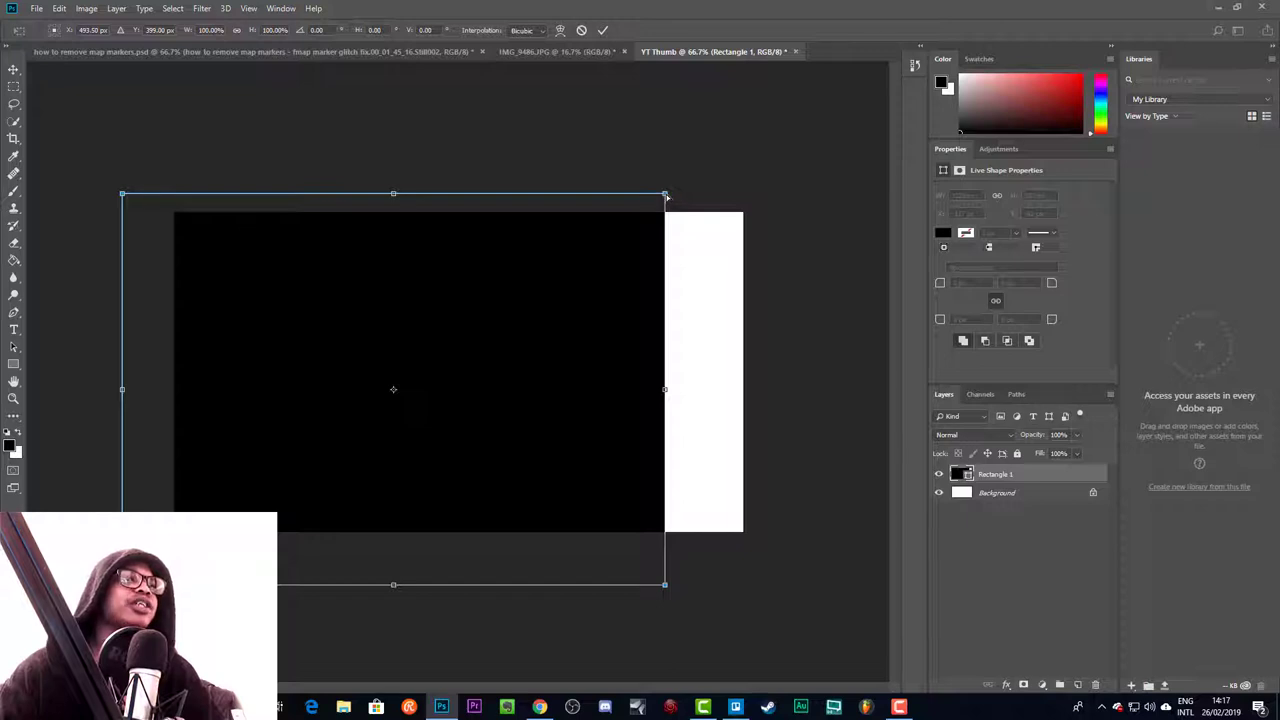
{"action": "left_click_drag", "start_coordinate": [667, 197], "coordinate": [123, 207]}
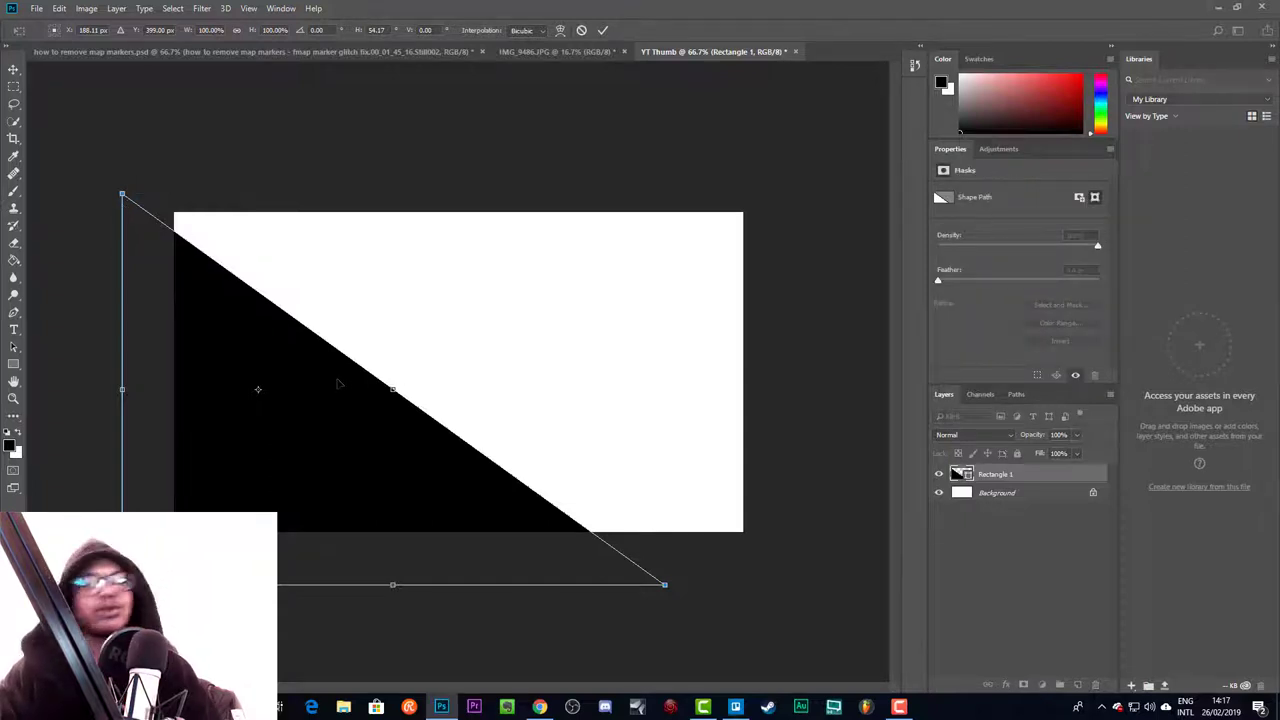
{"action": "key", "text": "Return"}
Move the black triangle over the canvas and rotate it about 91° so its slanted edge runs from upper right to lower left
{"action": "left_click_drag", "start_coordinate": [252, 410], "coordinate": [308, 335]}
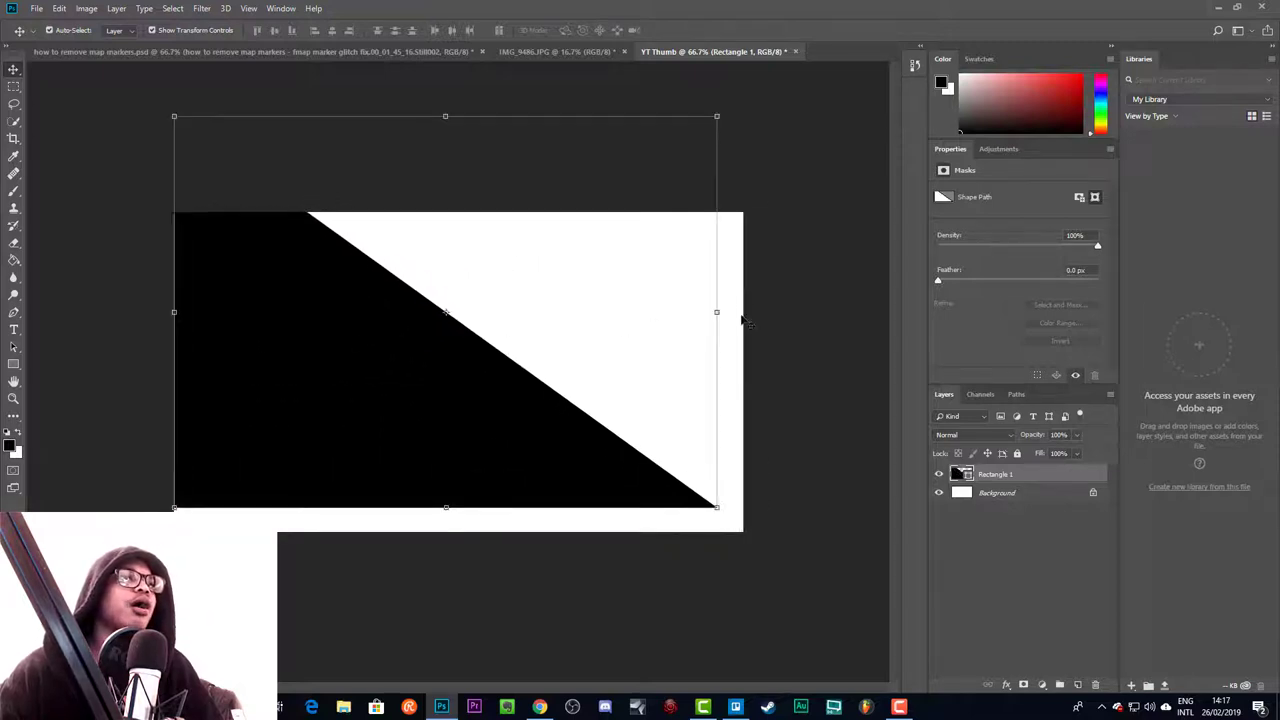
{"action": "mouse_move", "coordinate": [733, 310]}
{"action": "left_mouse_down"}
{"action": "mouse_move", "coordinate": [752, 340]}
{"action": "mouse_move", "coordinate": [664, 552]}
{"action": "mouse_move", "coordinate": [585, 603]}
{"action": "mouse_move", "coordinate": [662, 370]}
{"action": "mouse_move", "coordinate": [668, 390]}
{"action": "left_mouse_up"}
{"action": "mouse_move", "coordinate": [408, 343]}
{"action": "left_mouse_down"}
{"action": "mouse_move", "coordinate": [340, 457]}
{"action": "mouse_move", "coordinate": [304, 406]}
{"action": "mouse_move", "coordinate": [472, 409]}
{"action": "mouse_move", "coordinate": [450, 392]}
{"action": "mouse_move", "coordinate": [276, 405]}
{"action": "mouse_move", "coordinate": [252, 427]}
{"action": "mouse_move", "coordinate": [258, 417]}
{"action": "left_mouse_up"}
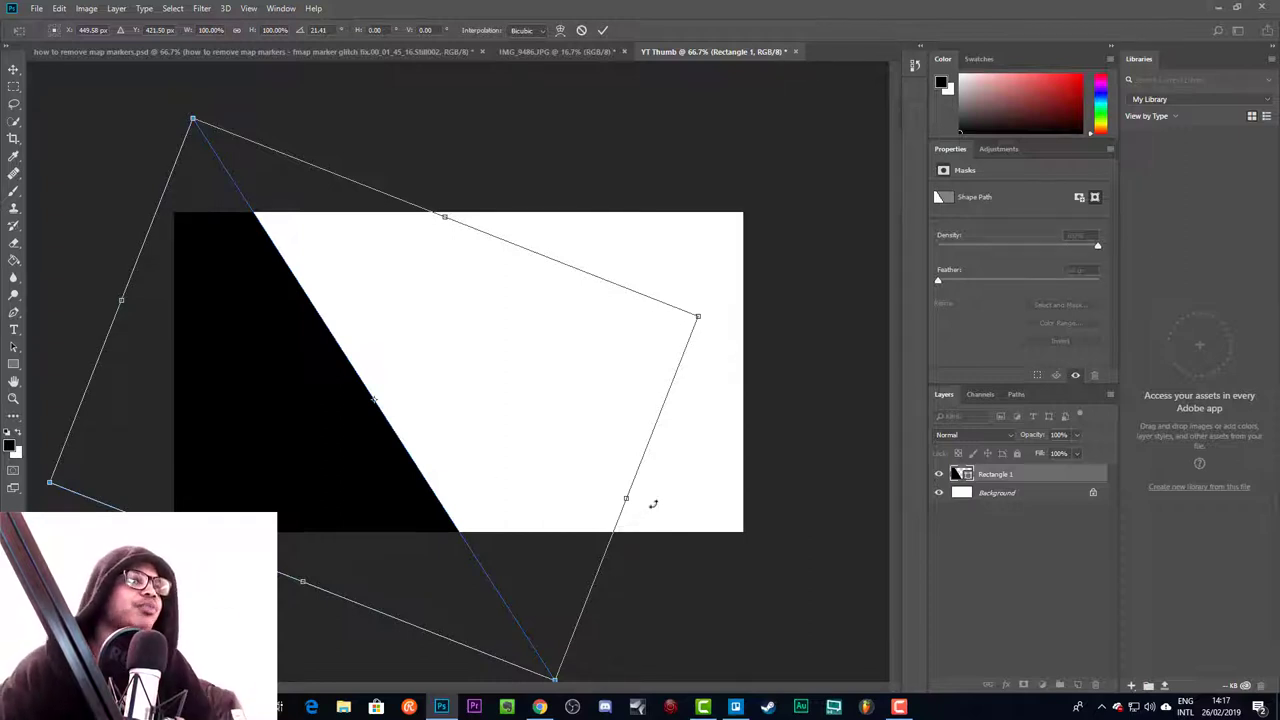
{"action": "left_click_drag", "start_coordinate": [662, 511], "coordinate": [405, 648]}
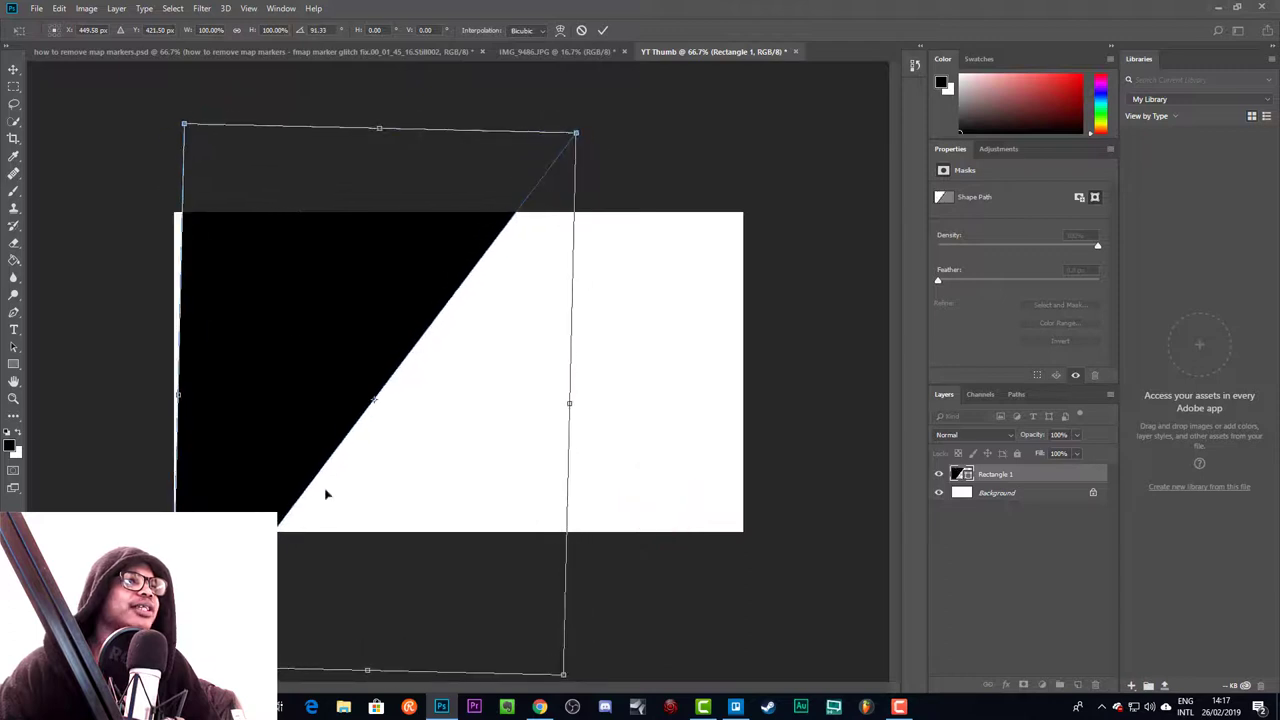
Enlarge the rotated triangle to about 116% and reposition it to cover the canvas's left side completely
{"action": "mouse_move", "coordinate": [300, 289]}
{"action": "left_mouse_down"}
{"action": "mouse_move", "coordinate": [284, 300]}
{"action": "mouse_move", "coordinate": [301, 318]}
{"action": "left_mouse_up"}
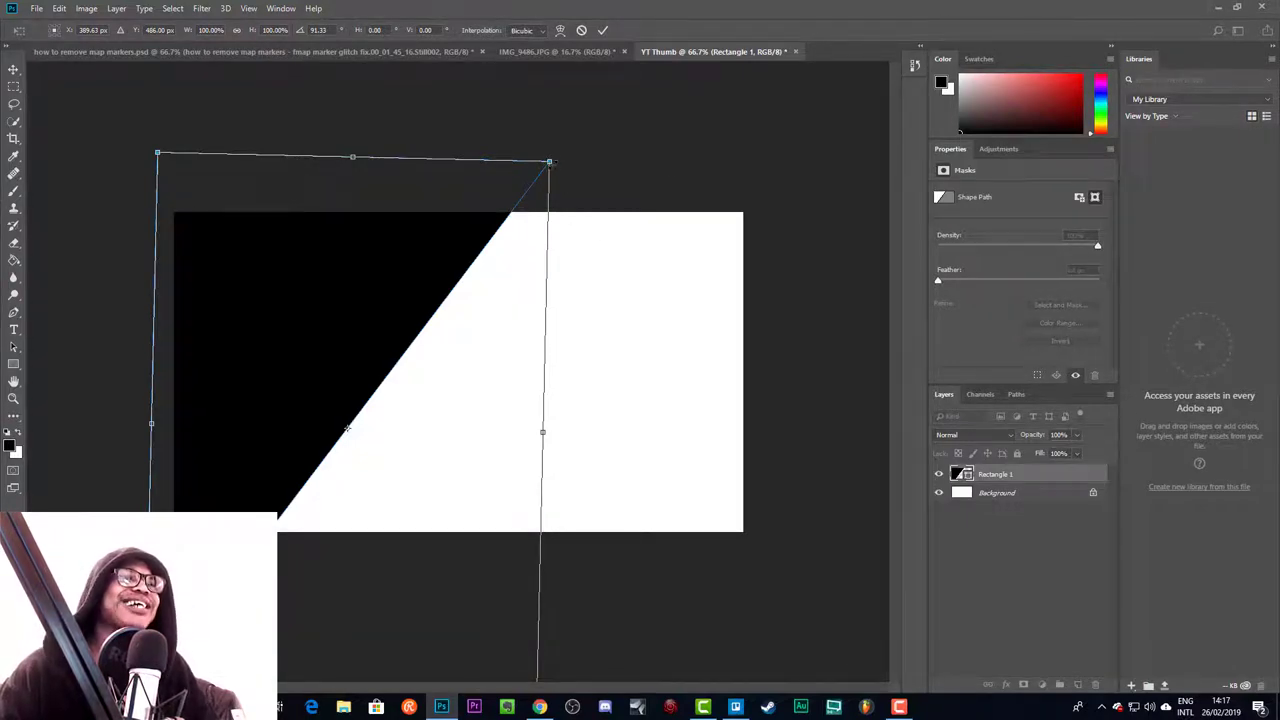
{"action": "left_click_drag", "start_coordinate": [551, 161], "coordinate": [614, 74]}
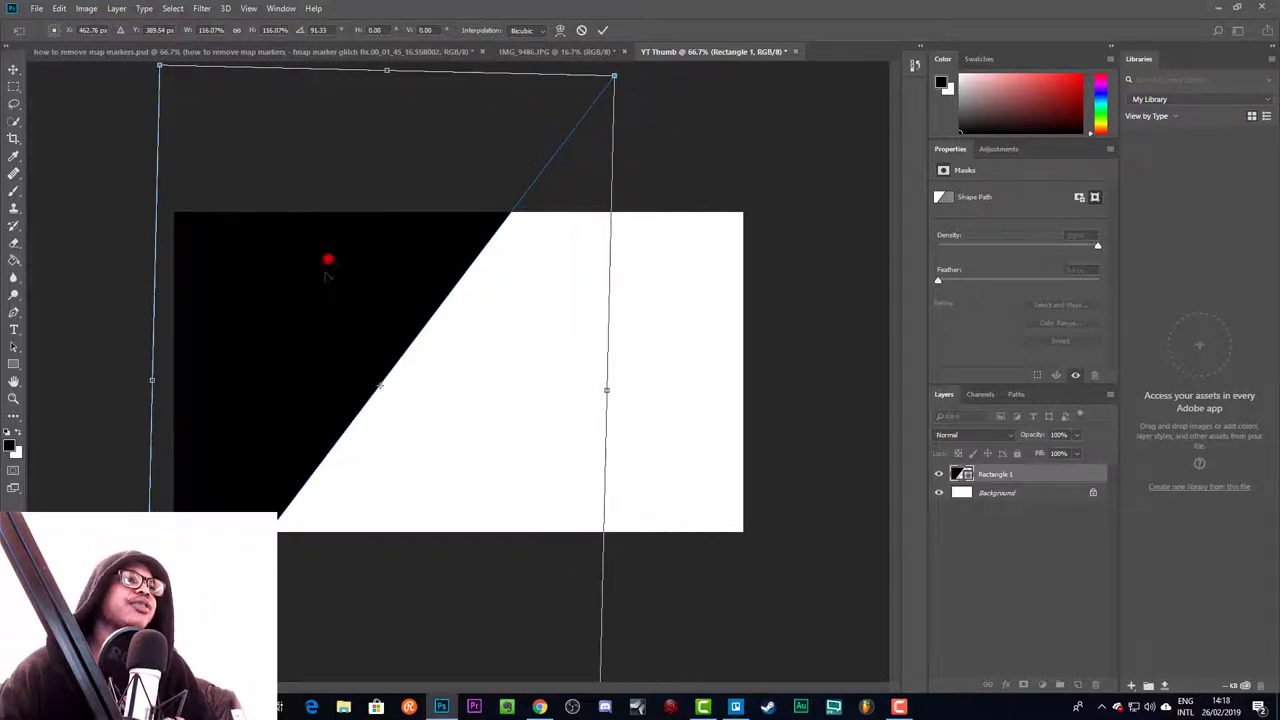
{"action": "left_click_drag", "start_coordinate": [329, 257], "coordinate": [316, 290]}
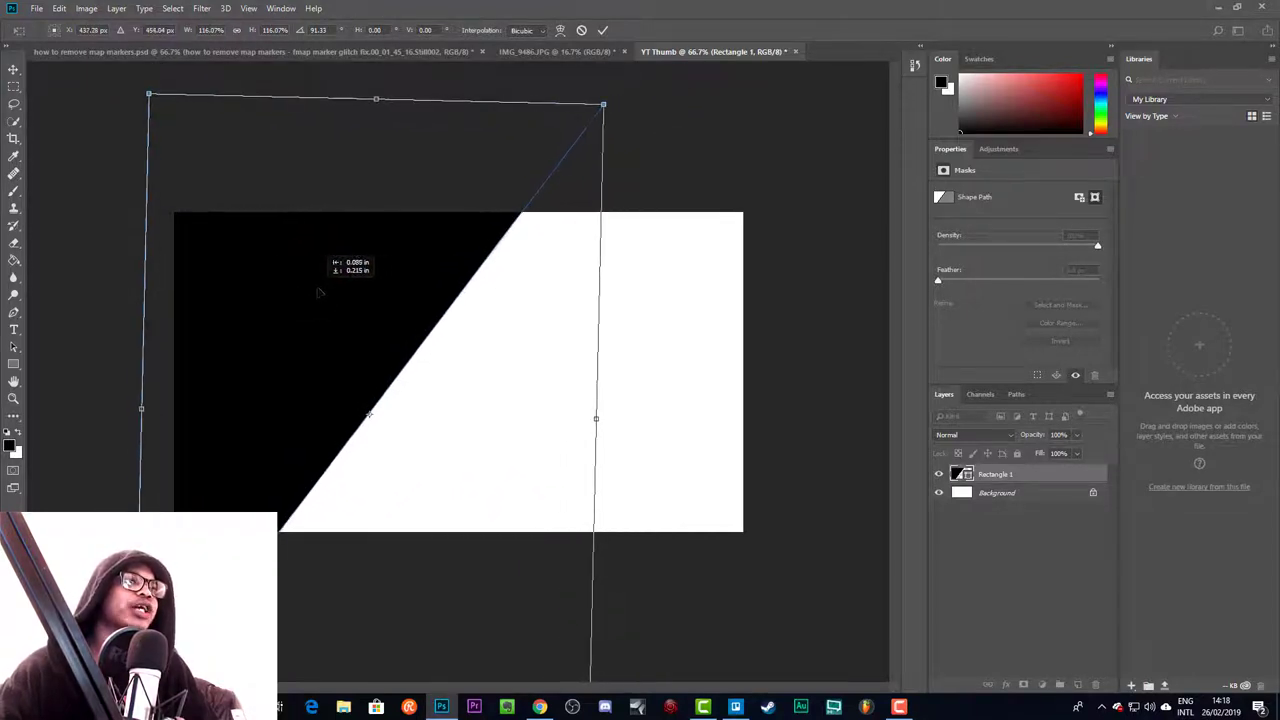
{"action": "key", "text": "Return"}
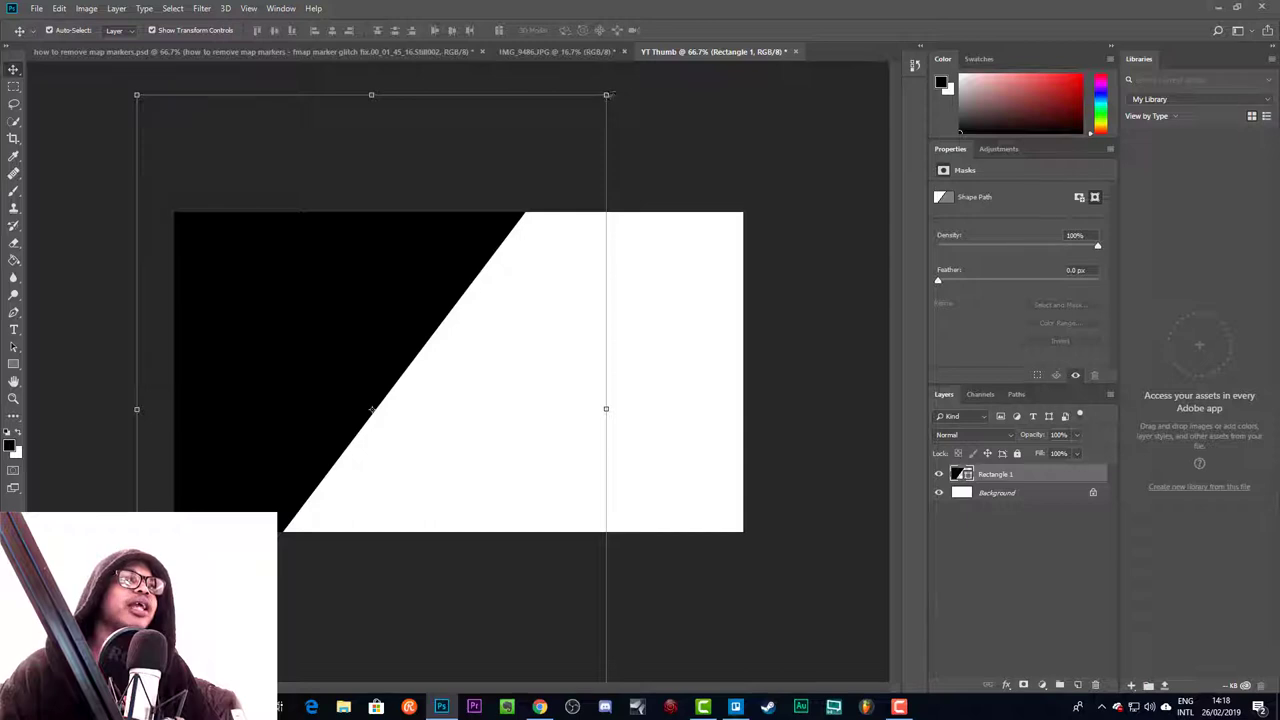
{"action": "left_click_drag", "start_coordinate": [607, 94], "coordinate": [518, 342]}
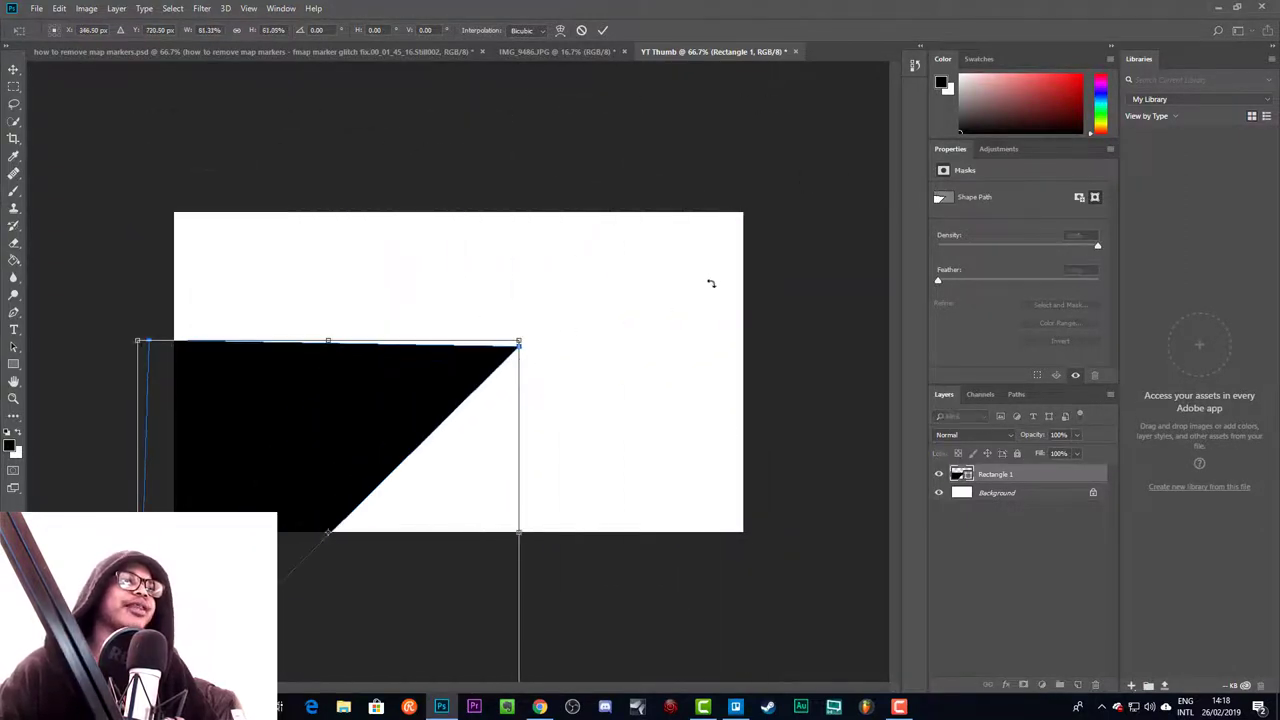
{"action": "key", "text": "ctrl+z"}
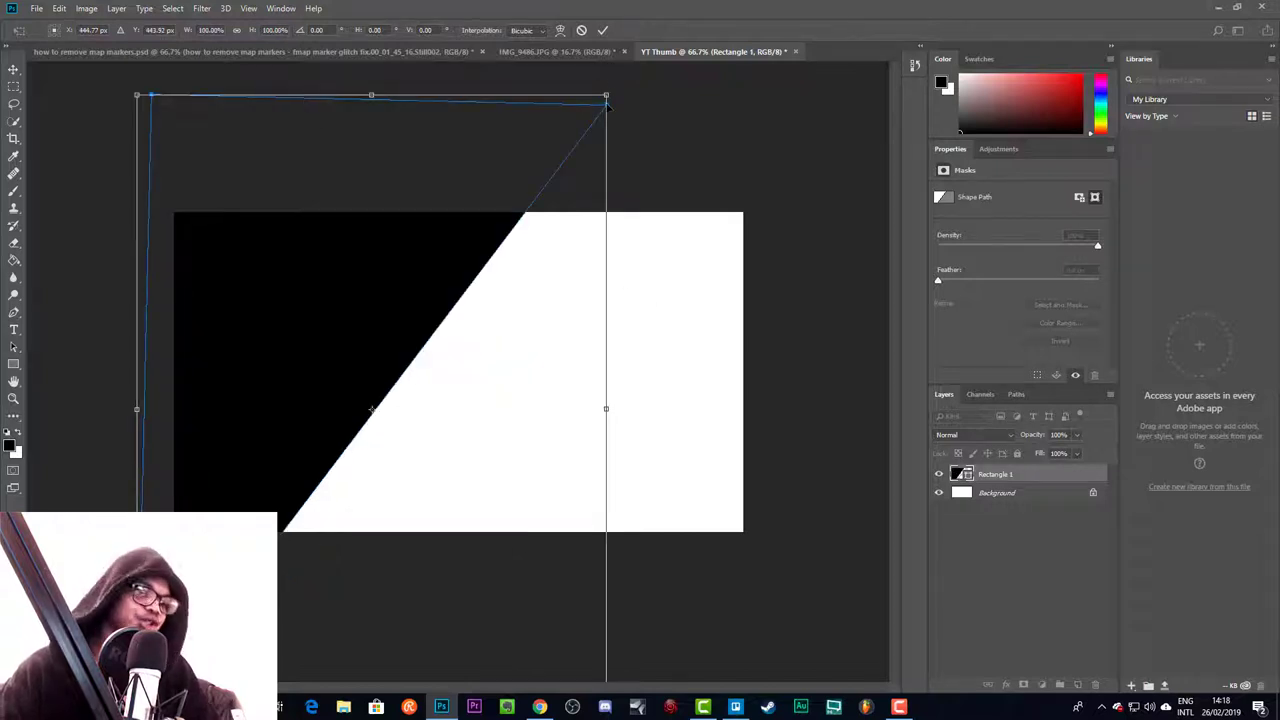
{"action": "left_click_drag", "start_coordinate": [608, 96], "coordinate": [548, 222]}
{"action": "key", "text": "ctrl+z"}
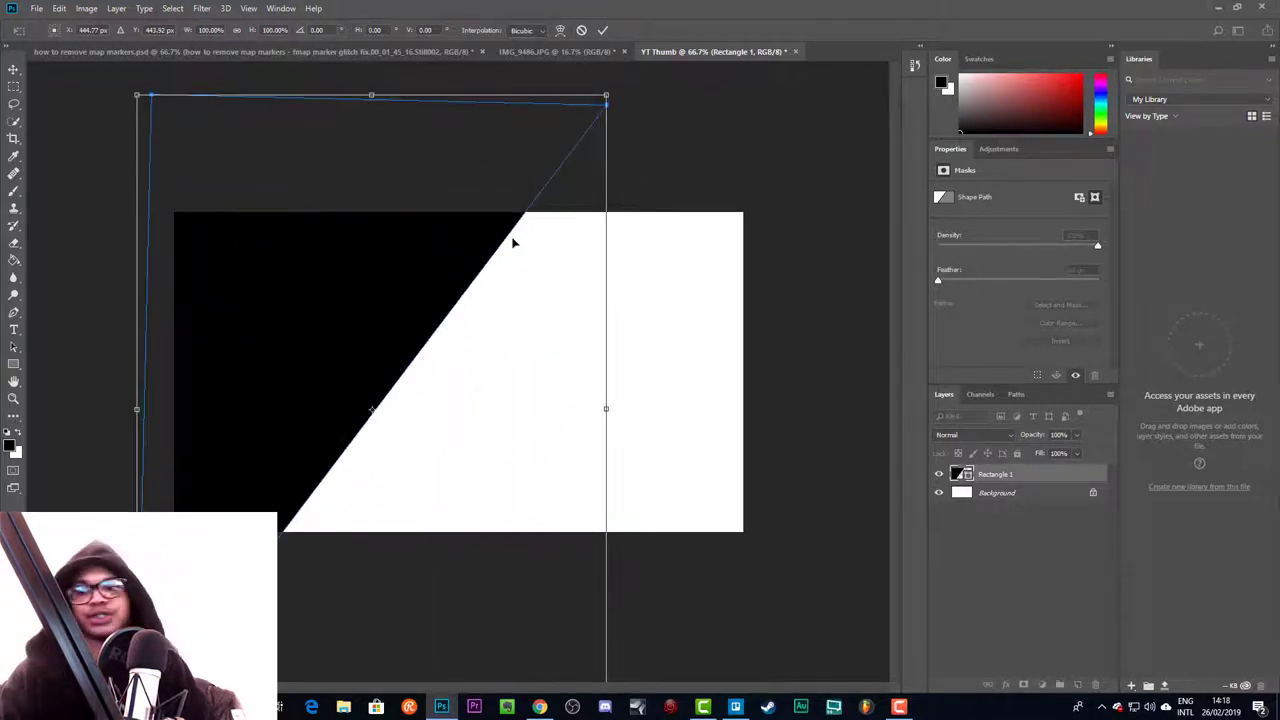
{"action": "key", "text": "Return"}
Move the black shape so its diagonal runs from about two thirds along the canvas's top edge to a quarter along its bottom edge
{"action": "left_click_drag", "start_coordinate": [354, 289], "coordinate": [350, 380]}
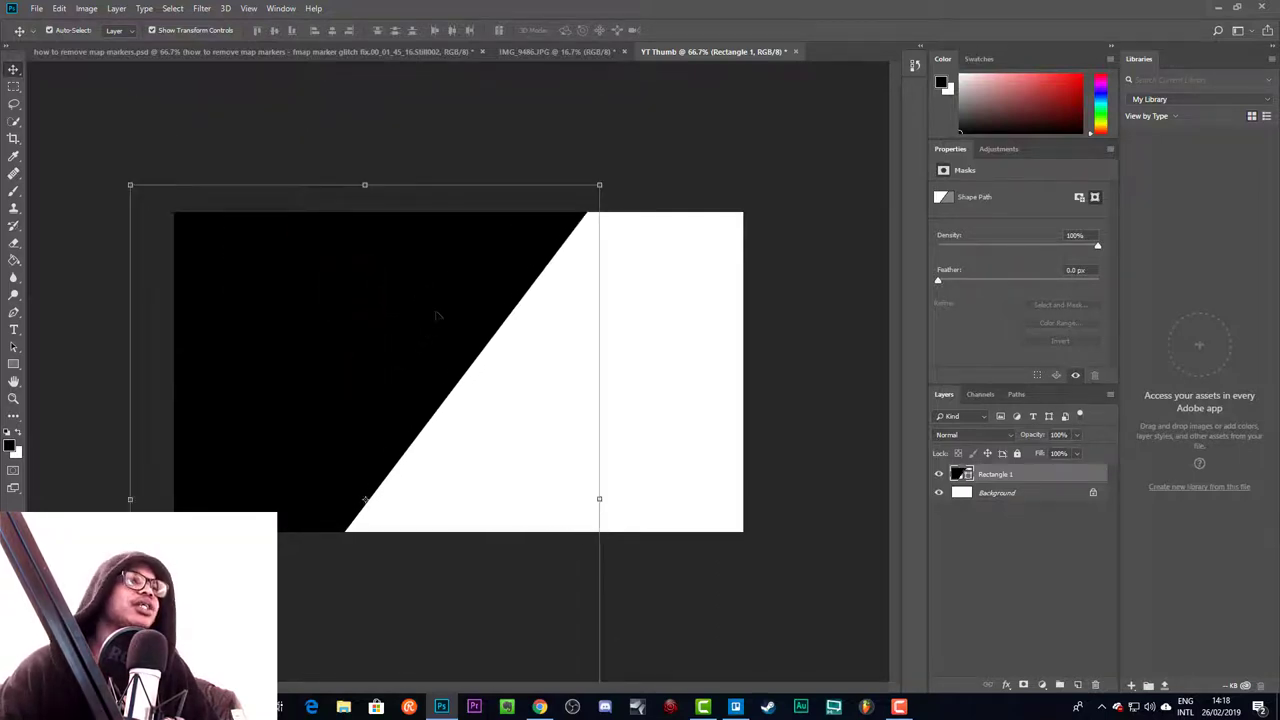
{"action": "left_click_drag", "start_coordinate": [436, 312], "coordinate": [404, 312]}
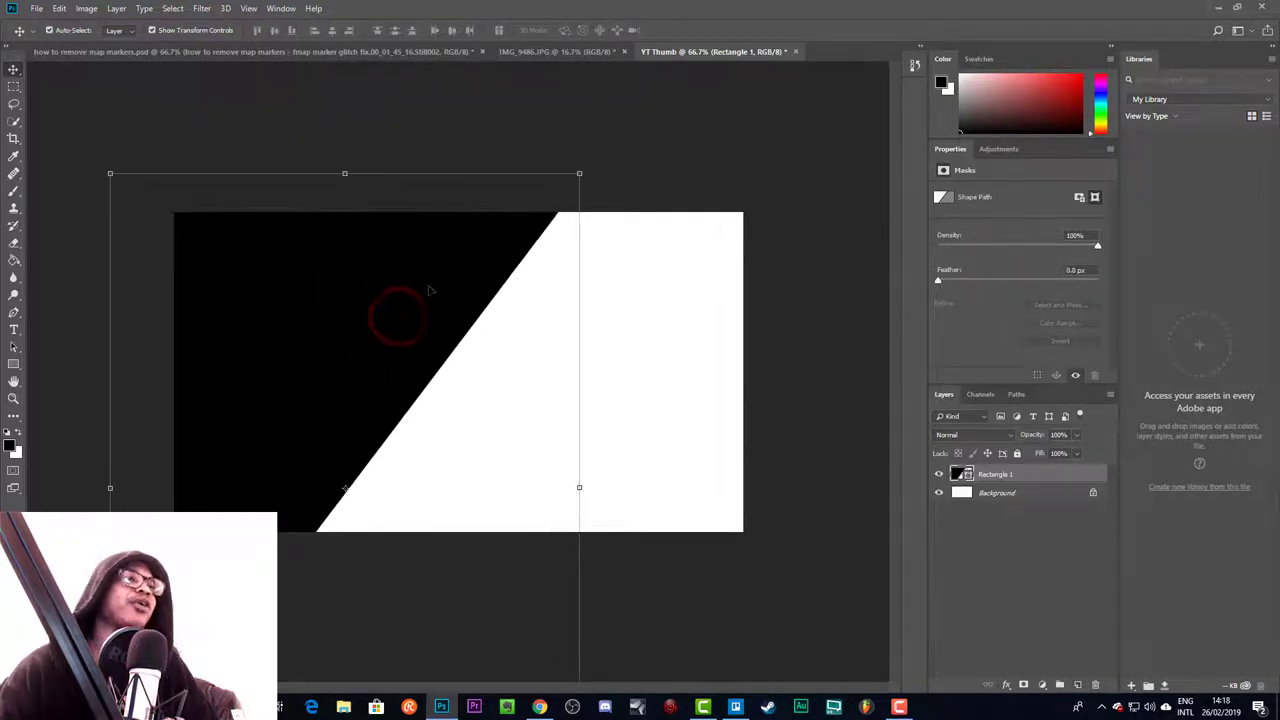
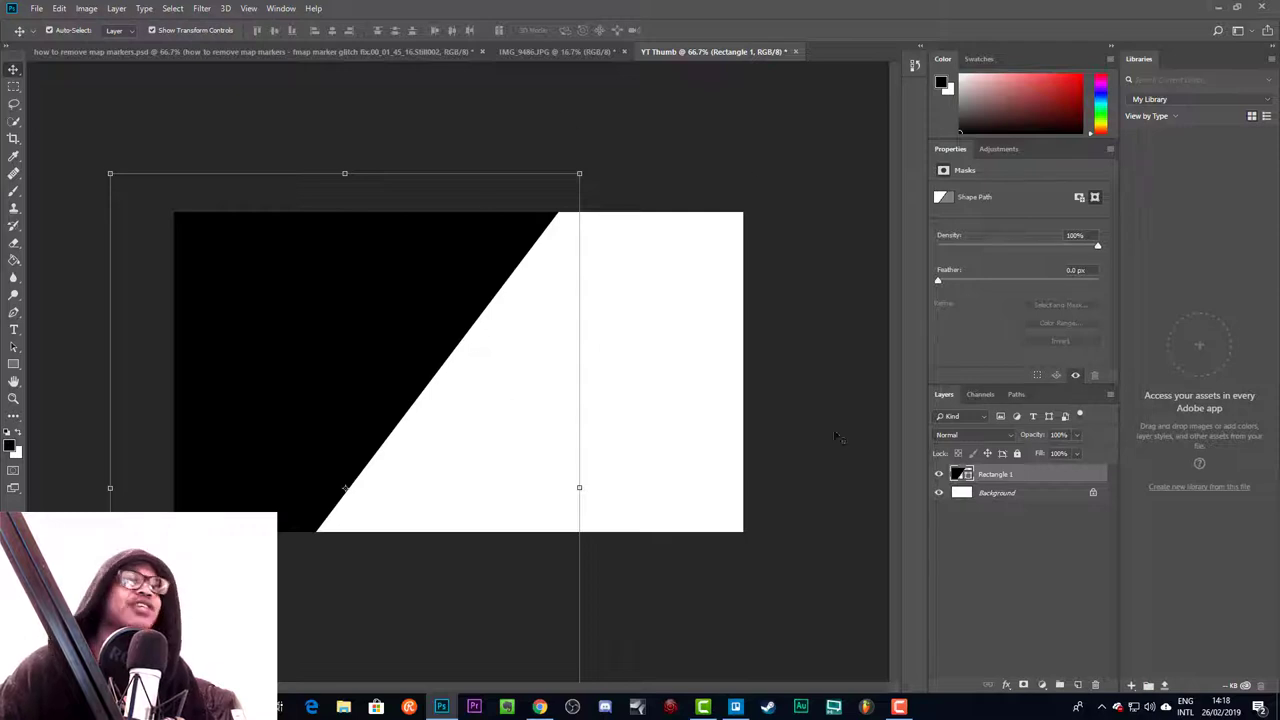
{"action": "left_click", "coordinate": [650, 368]}
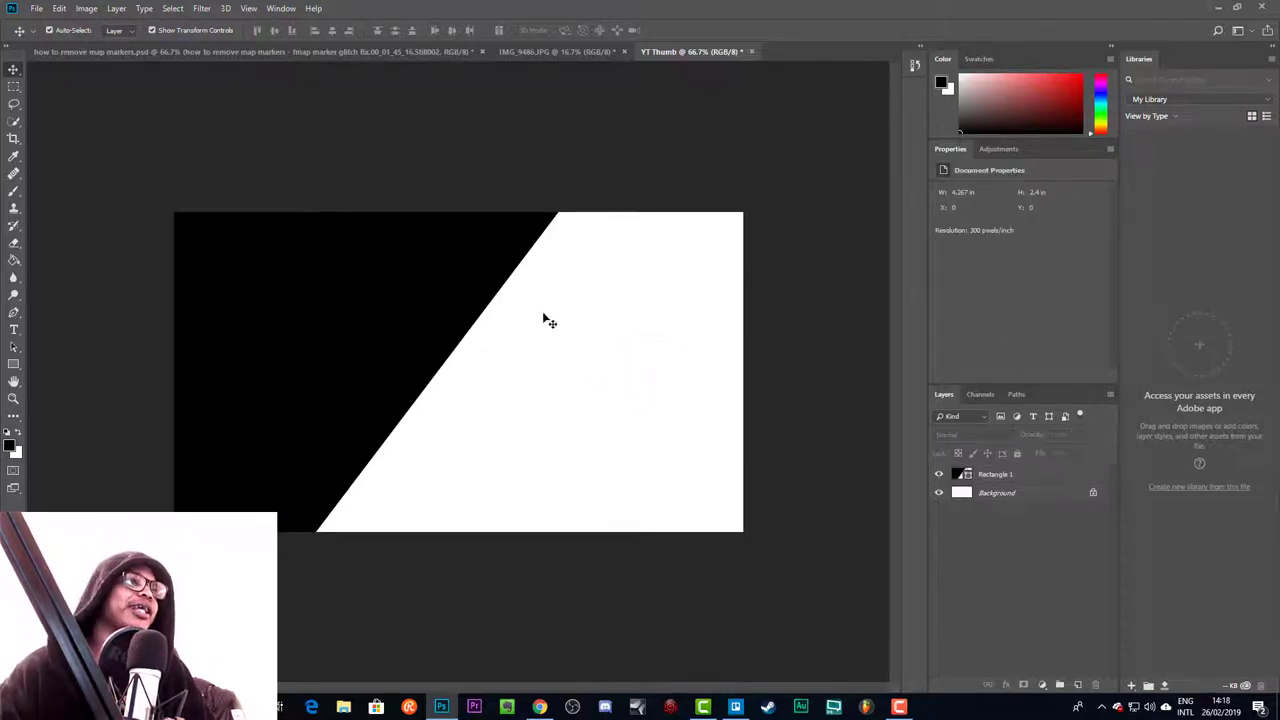
{"action": "left_click", "coordinate": [355, 290]}
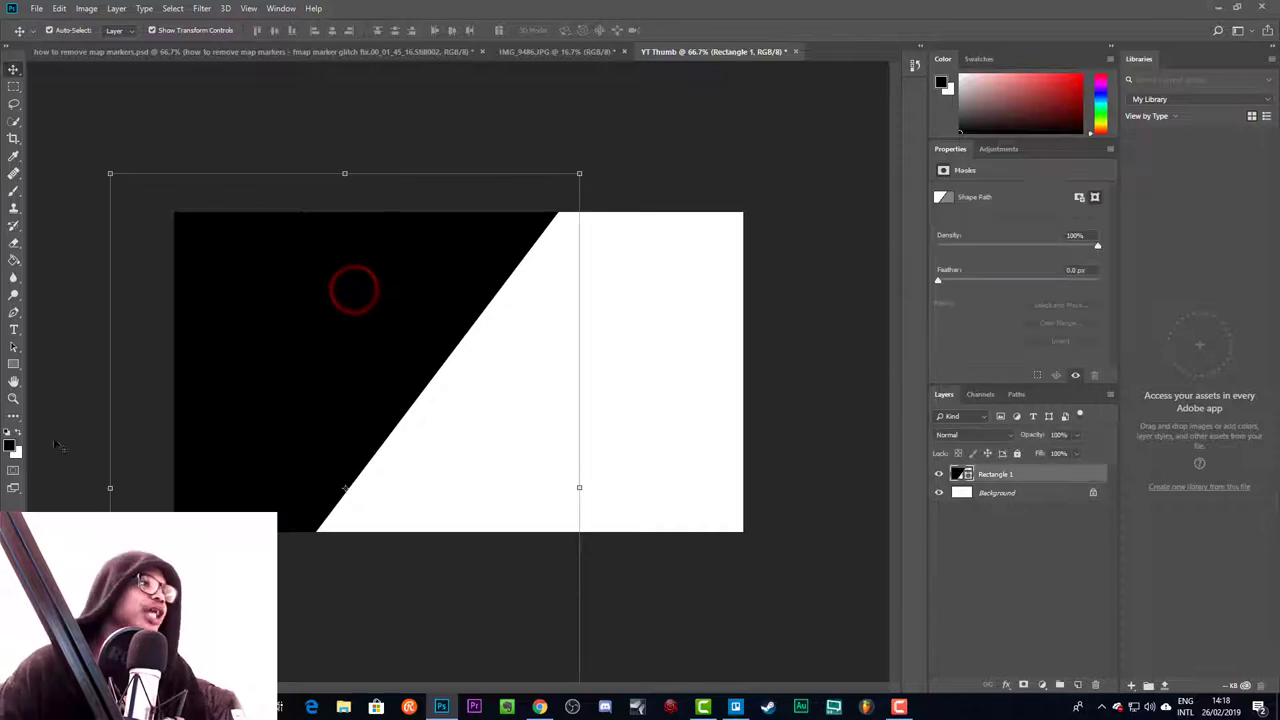
Change the fill colour of the Rectangle 1 shape to red ff3333
{"action": "left_click", "coordinate": [808, 126]}
{"action": "key", "text": "x"}
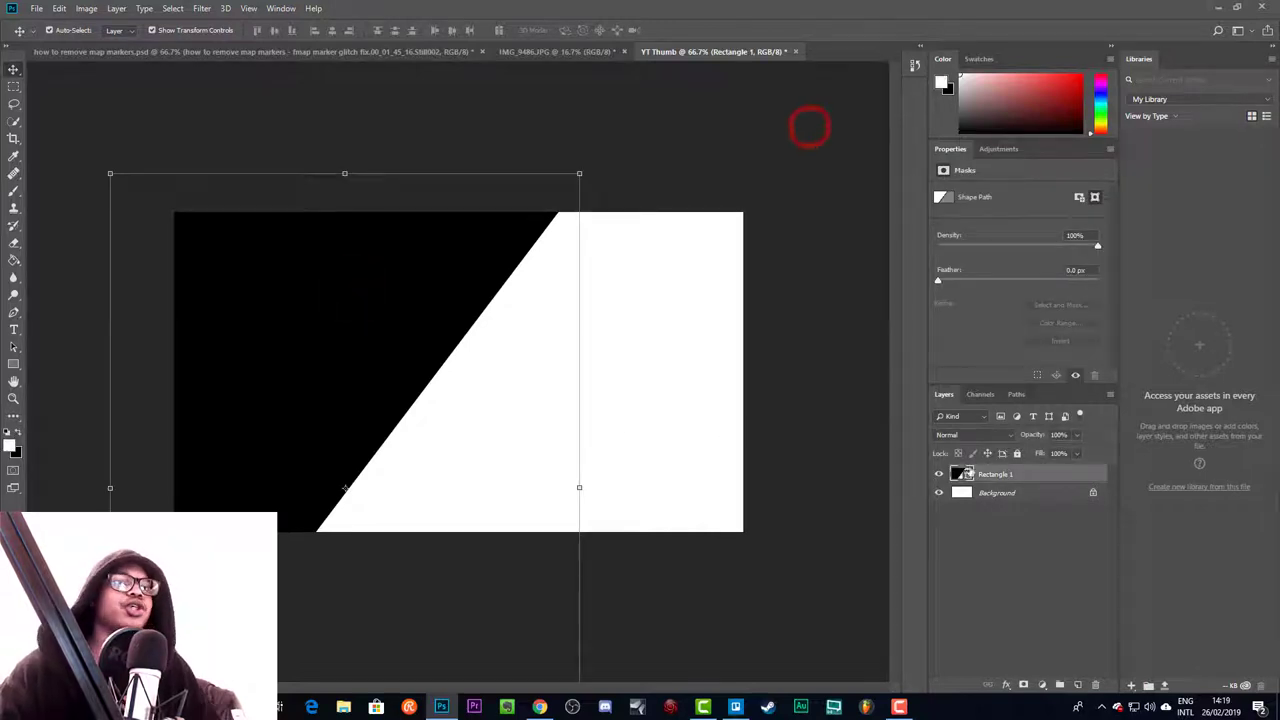
{"action": "double_click", "coordinate": [958, 474]}
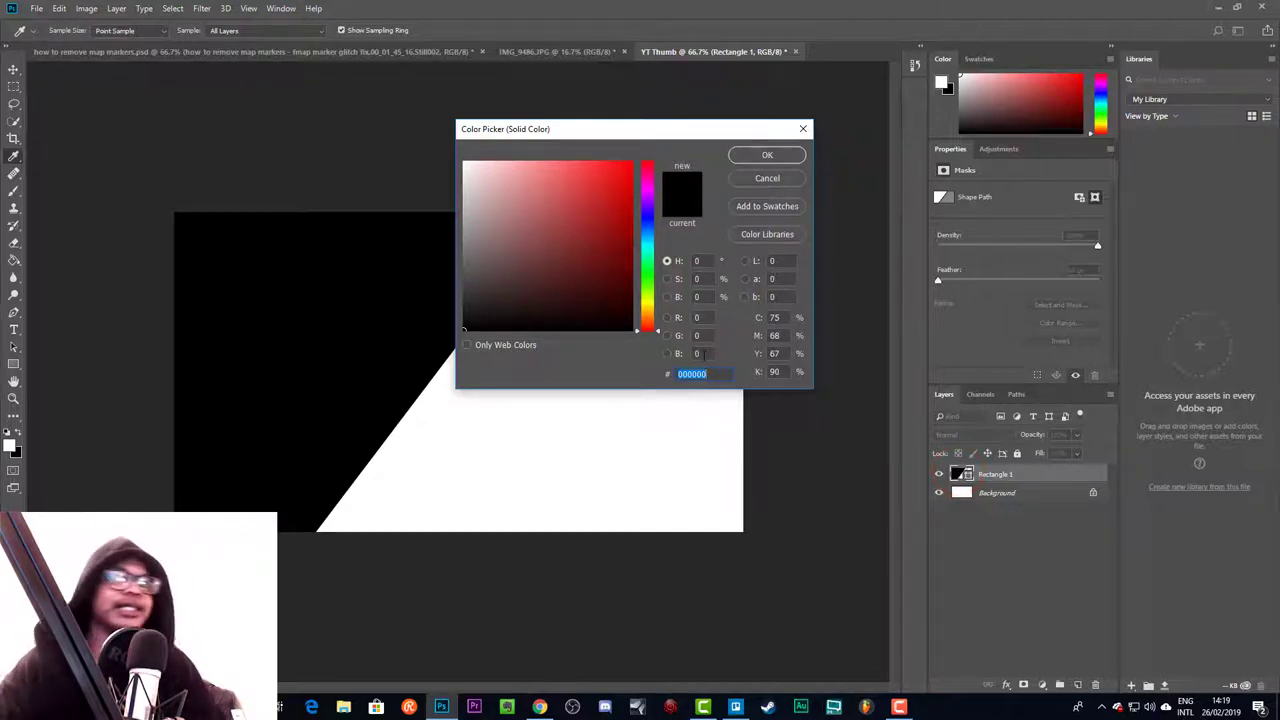
{"action": "type", "text": "00ff33"}
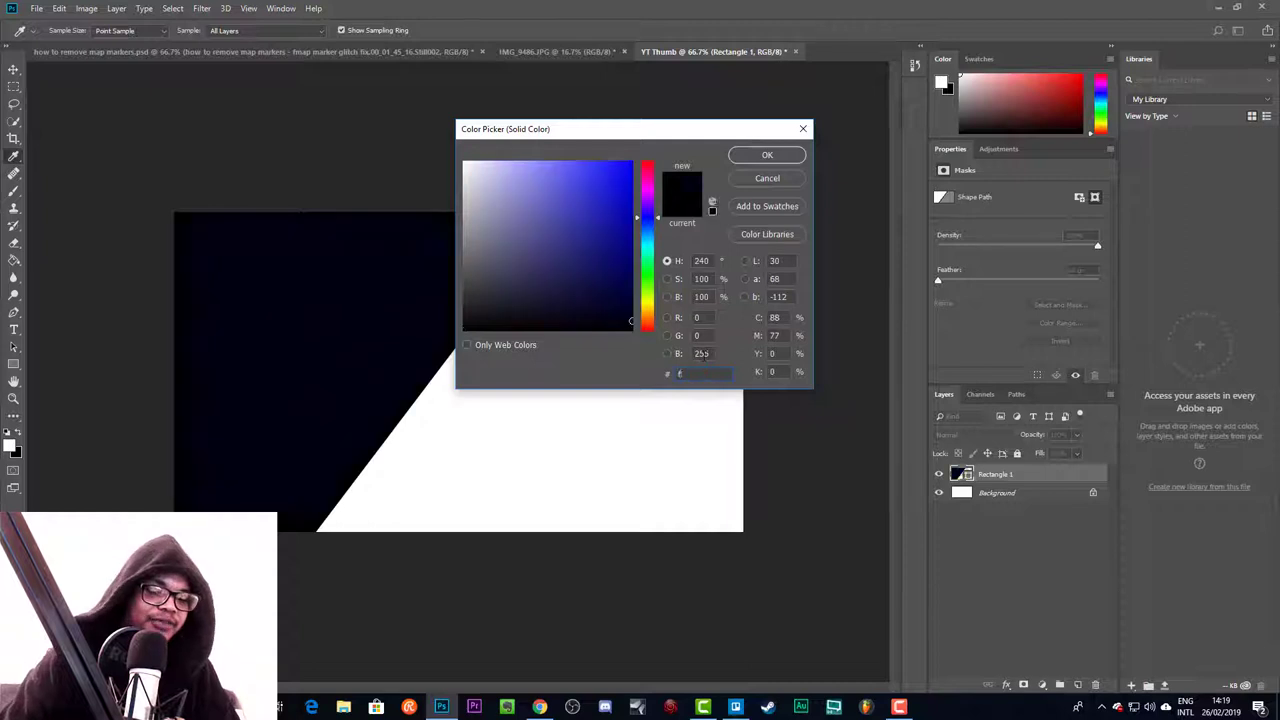
{"action": "type", "text": "33"}
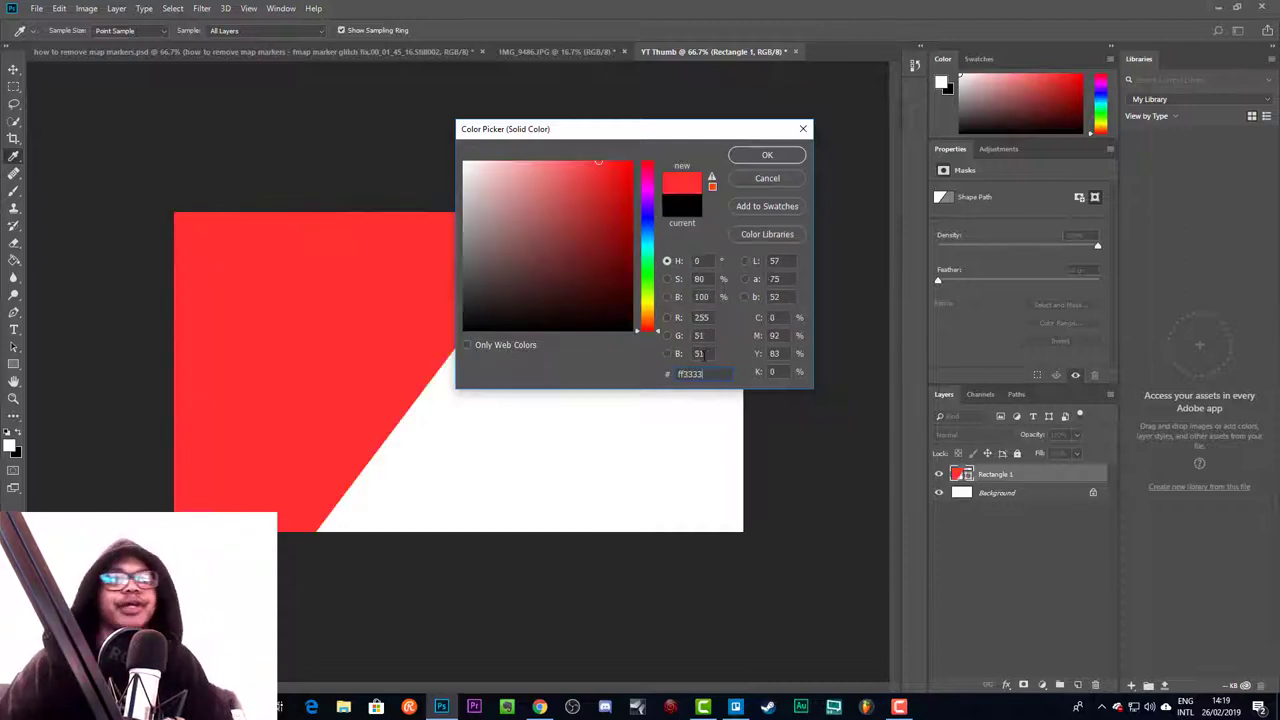
{"action": "left_click", "coordinate": [766, 155]}
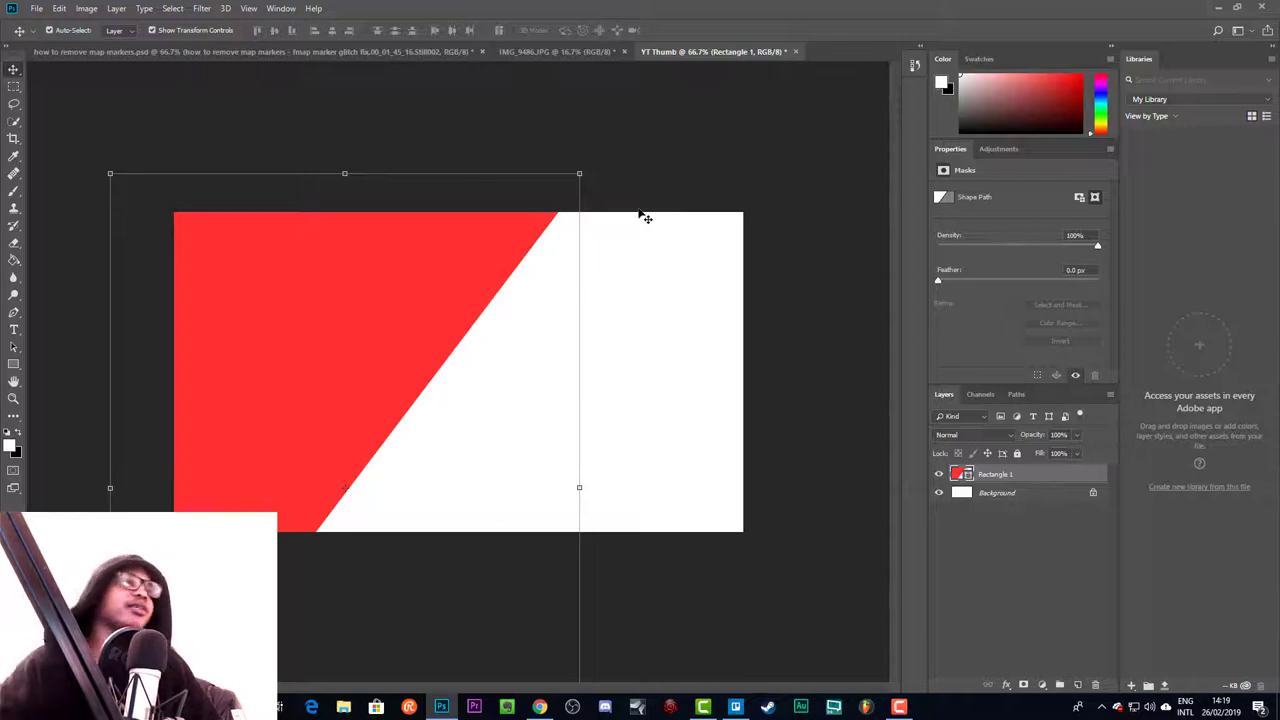
Shift the red shape slightly right on the canvas and lower its layer opacity to 86%
{"action": "left_click_drag", "start_coordinate": [391, 289], "coordinate": [420, 287]}
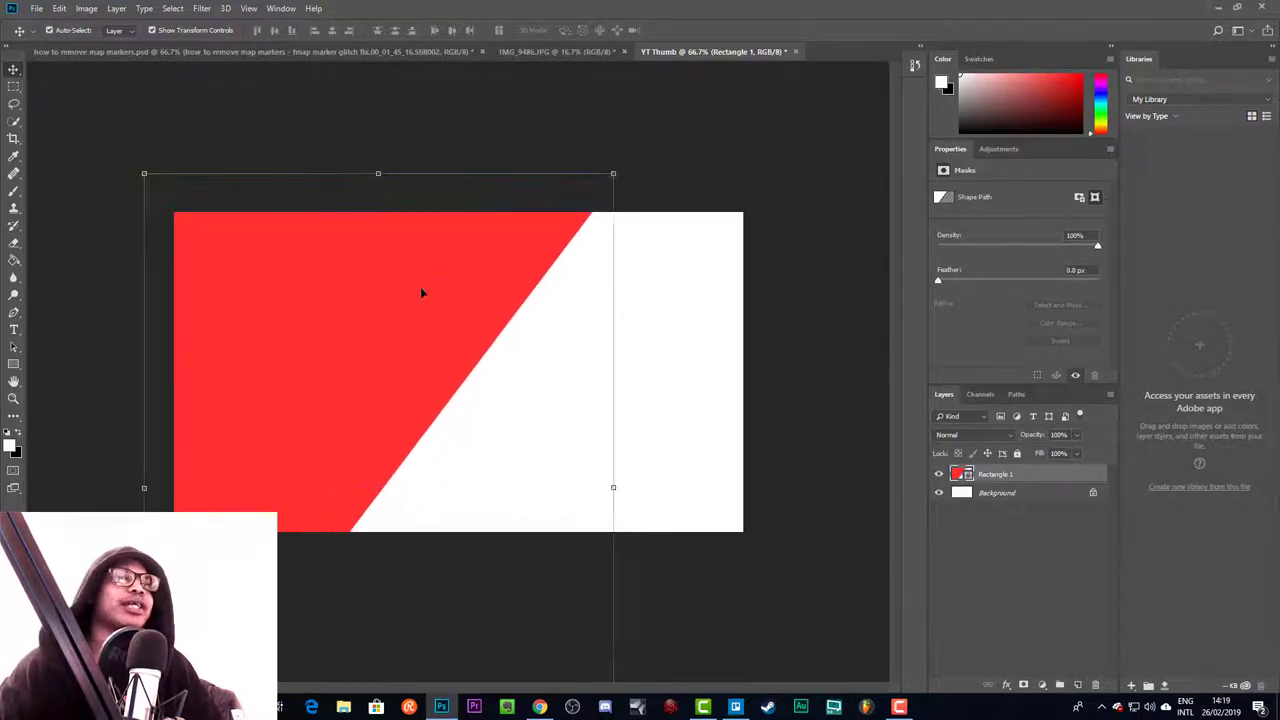
{"action": "left_click", "coordinate": [1077, 436]}
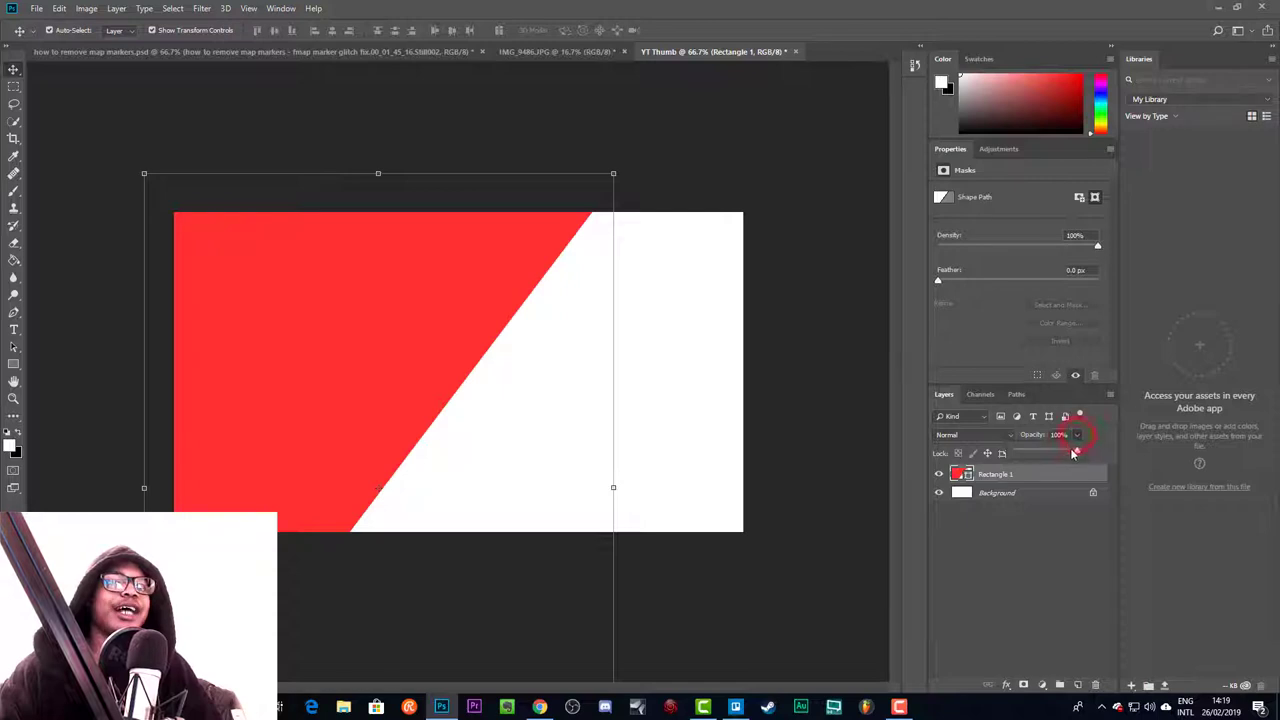
{"action": "mouse_move", "coordinate": [1077, 452]}
{"action": "left_mouse_down"}
{"action": "mouse_move", "coordinate": [990, 455]}
{"action": "mouse_move", "coordinate": [1066, 458]}
{"action": "left_mouse_up"}
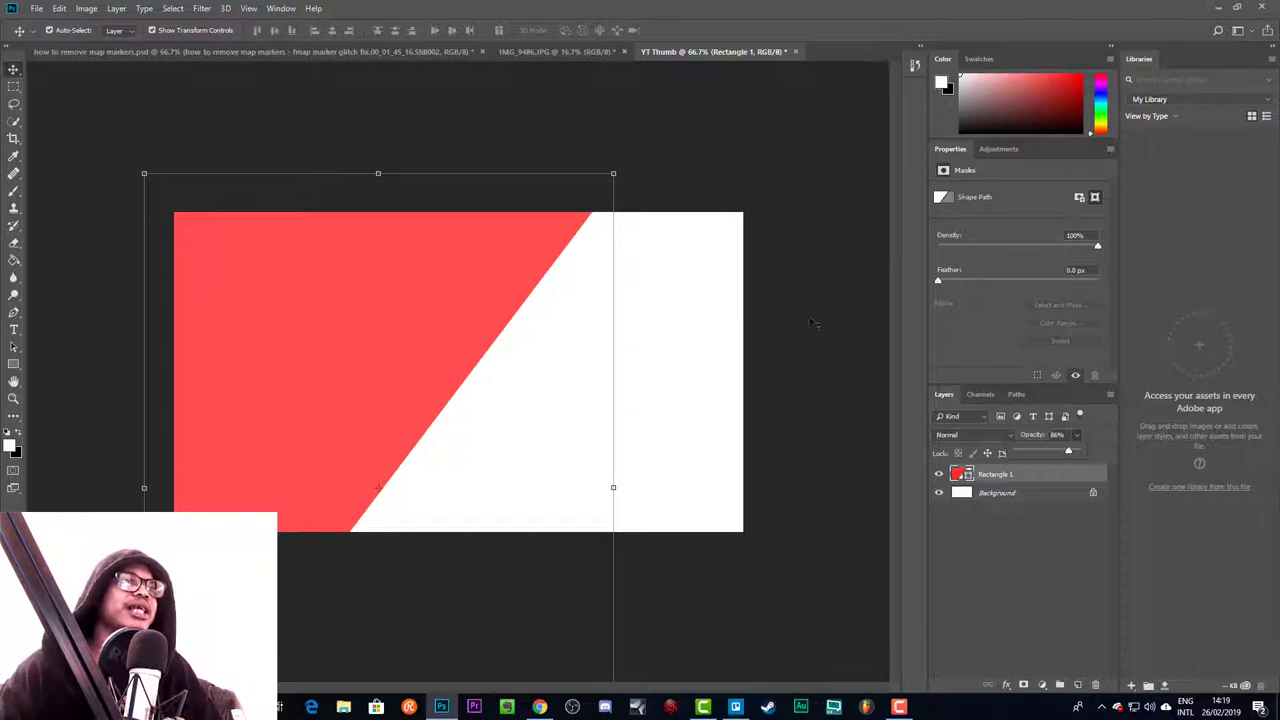
{"action": "left_click", "coordinate": [1035, 538]}
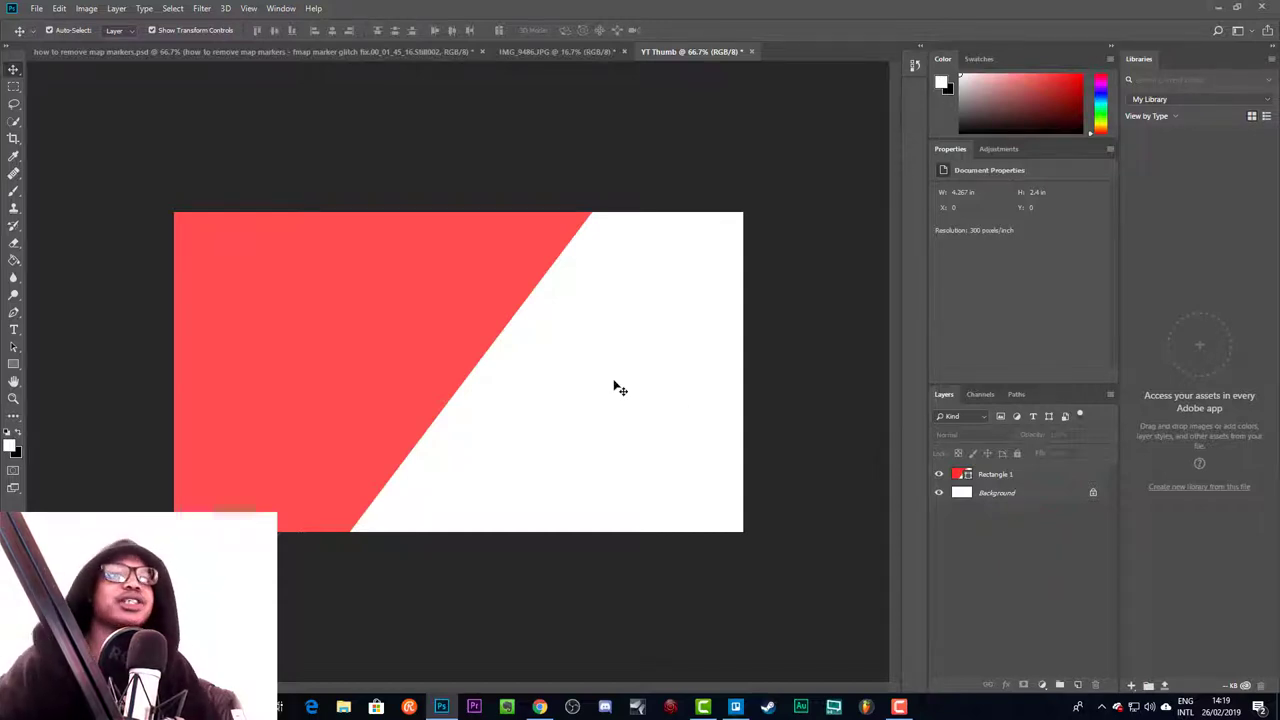
{"action": "left_click", "coordinate": [1019, 479]}
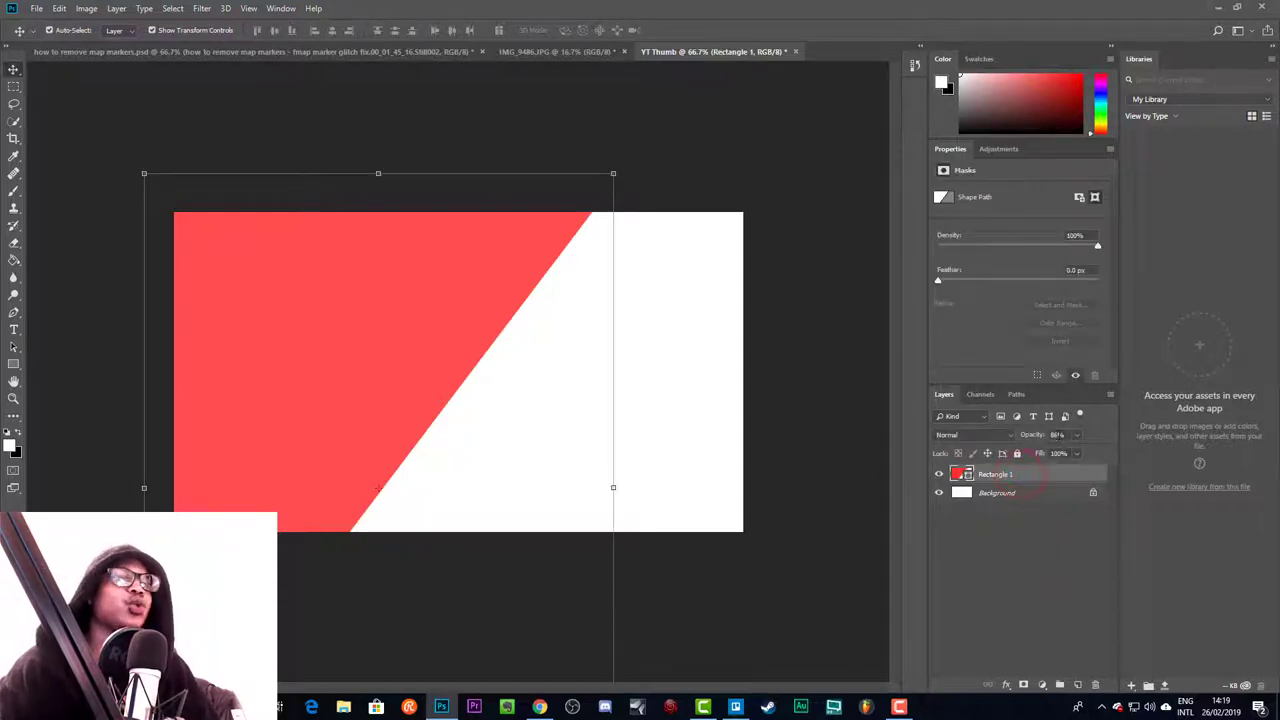
{"action": "mouse_move", "coordinate": [313, 333]}
{"action": "left_mouse_down"}
{"action": "mouse_move", "coordinate": [312, 318]}
{"action": "mouse_move", "coordinate": [302, 344]}
{"action": "left_mouse_up"}
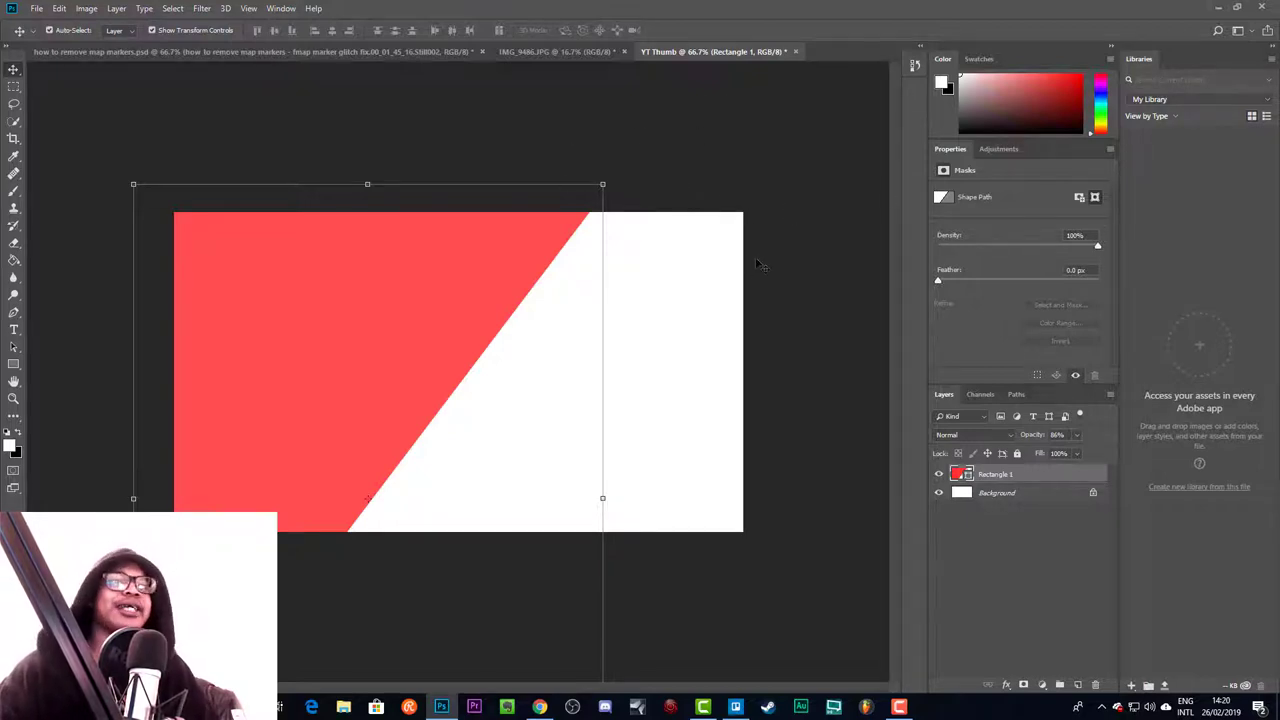
{"action": "left_click", "coordinate": [14, 330]}
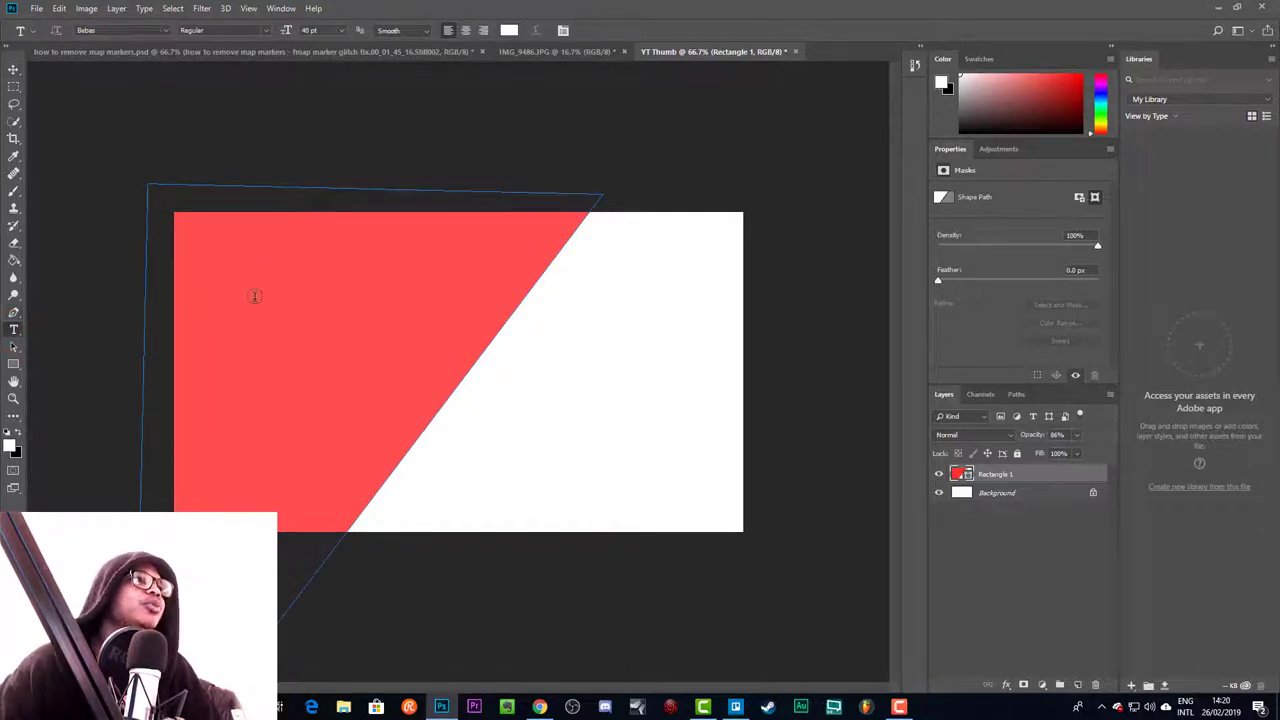
{"action": "left_click", "coordinate": [14, 69]}
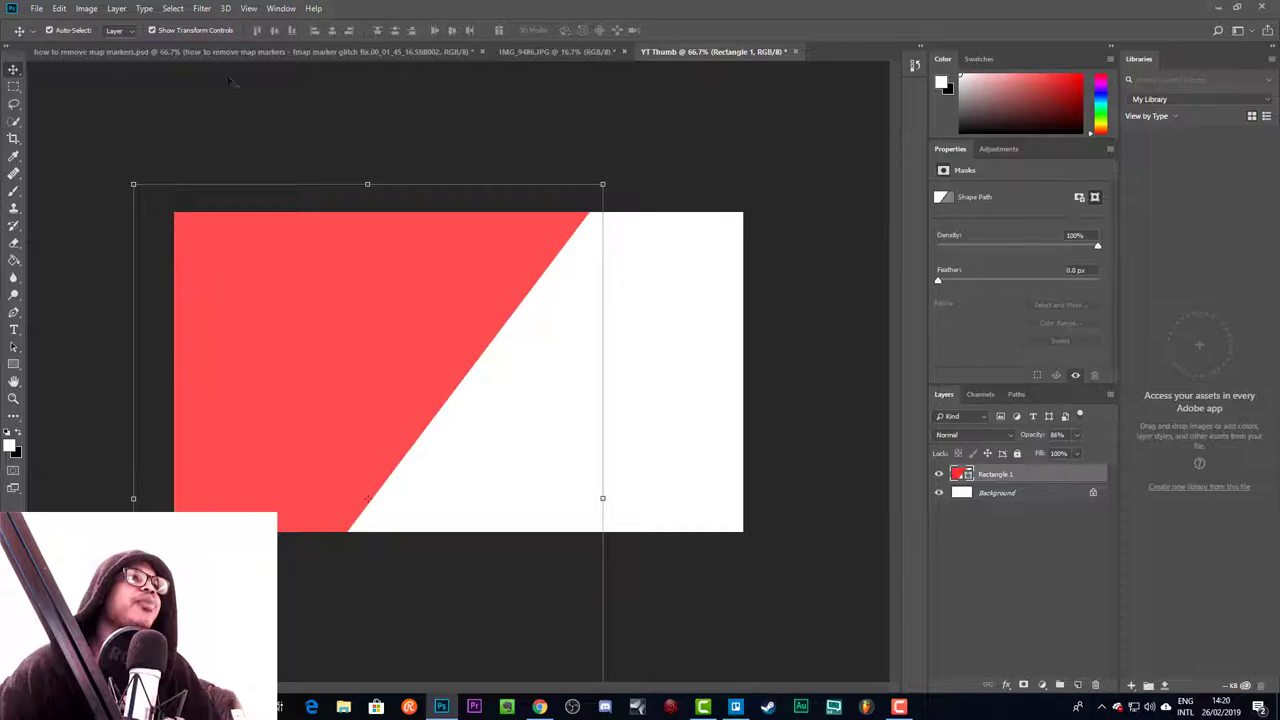
{"action": "left_click", "coordinate": [152, 31]}
{"action": "left_click", "coordinate": [306, 291]}
{"action": "left_click", "coordinate": [152, 31]}
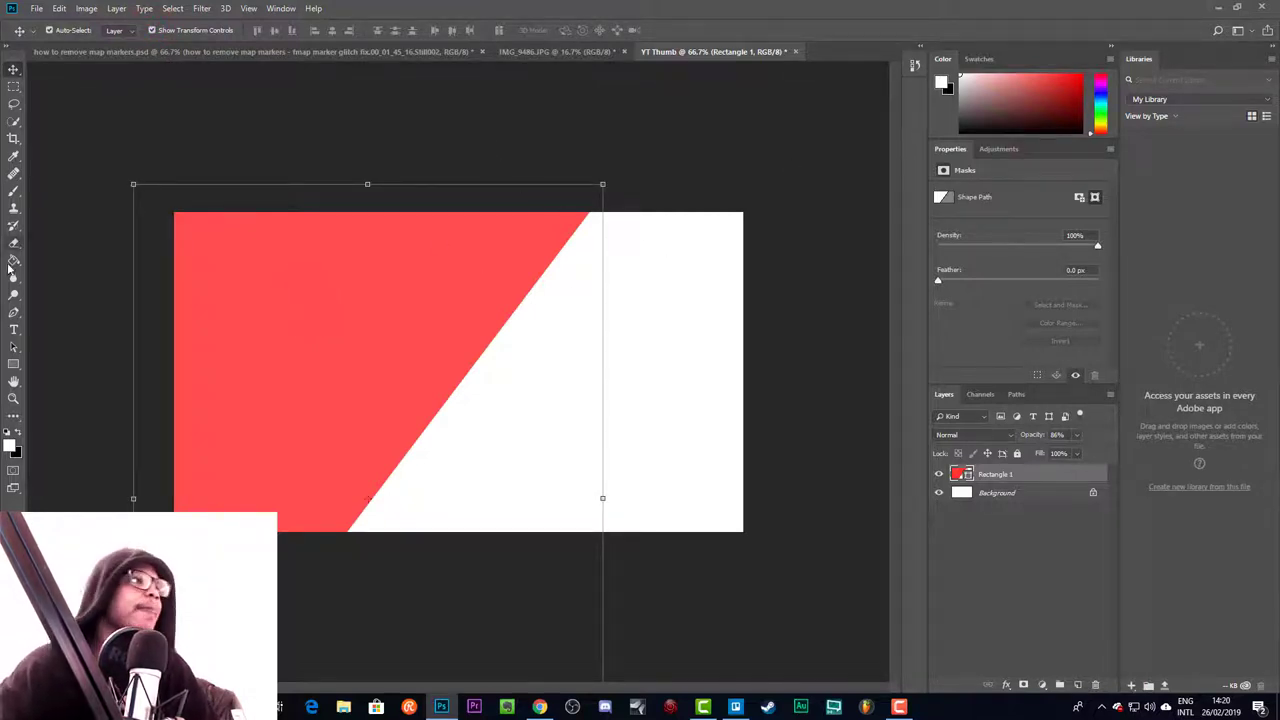
Add a white 40 pt Bebas headline about making thumbnails fast, broken into three lines over the red shape
{"action": "left_click", "coordinate": [14, 330]}
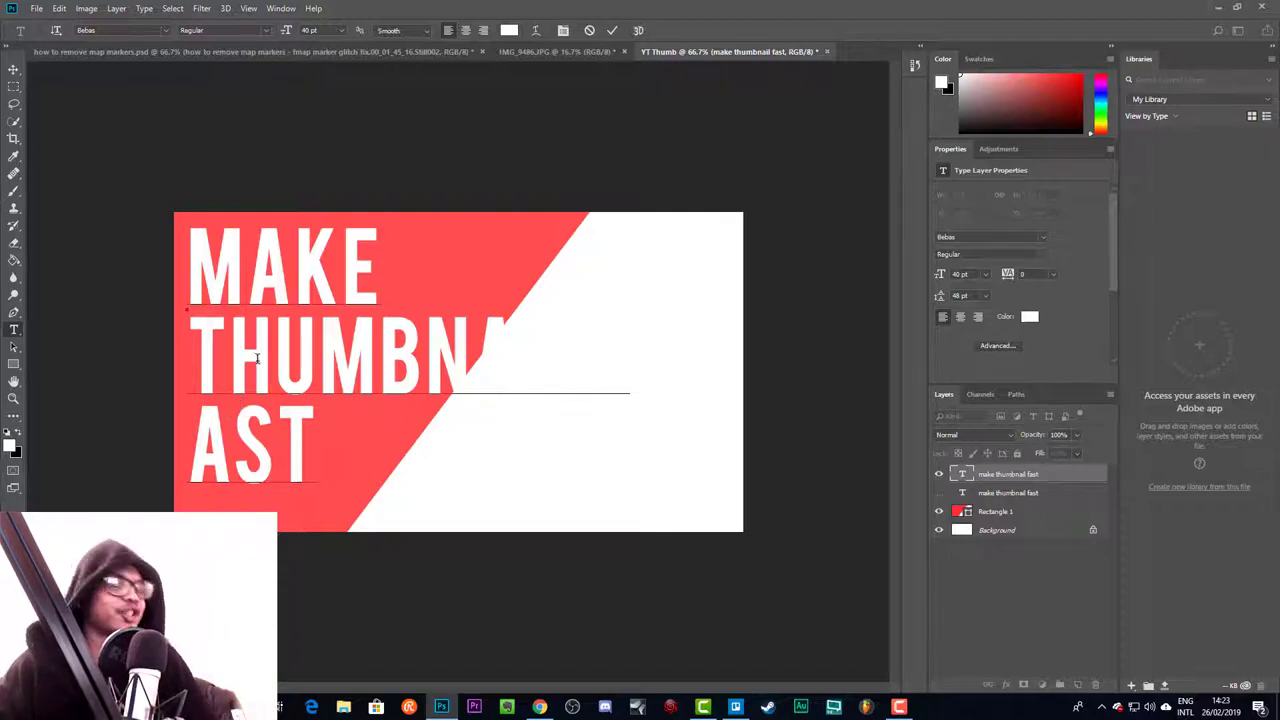
{"action": "left_click", "coordinate": [14, 68]}
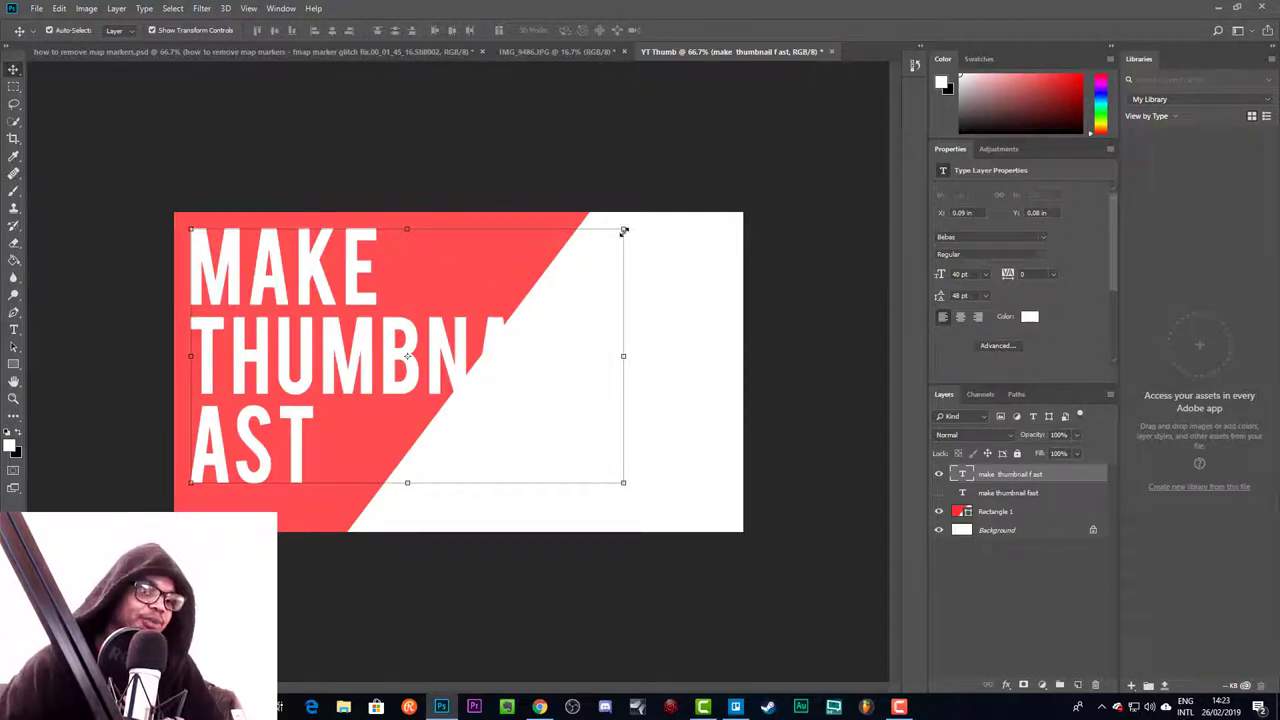
Scale the headline down to 35.7 pt near the canvas's upper-left corner and widen the red shape behind it
{"action": "left_click_drag", "start_coordinate": [624, 231], "coordinate": [530, 245]}
{"action": "key", "text": "ctrl+z"}
{"action": "left_click_drag", "start_coordinate": [628, 214], "coordinate": [582, 240]}
{"action": "mouse_move", "coordinate": [322, 368]}
{"action": "left_mouse_down"}
{"action": "mouse_move", "coordinate": [314, 330]}
{"action": "mouse_move", "coordinate": [318, 352]}
{"action": "left_mouse_up"}
{"action": "key", "text": "Return"}
{"action": "mouse_move", "coordinate": [325, 512]}
{"action": "left_mouse_down"}
{"action": "mouse_move", "coordinate": [394, 509]}
{"action": "mouse_move", "coordinate": [320, 528]}
{"action": "left_mouse_up"}
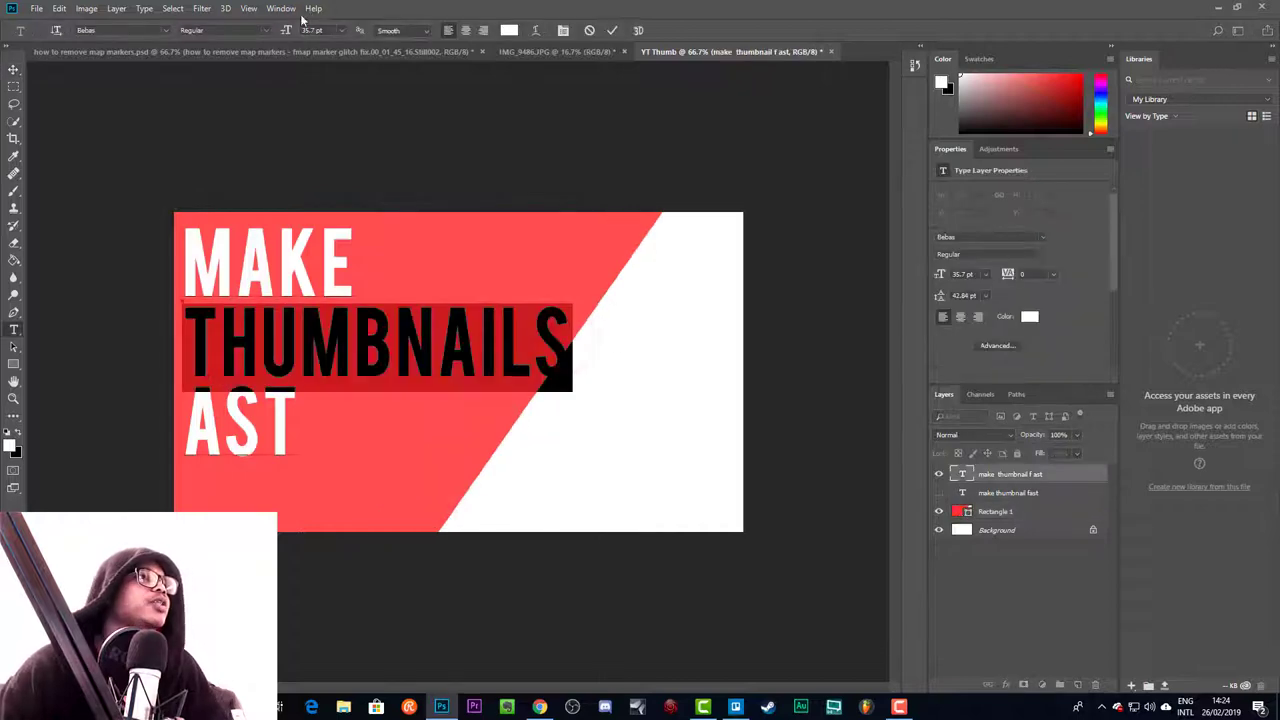
Reduce the THUMBNAILS line to 33.7 pt and restore the missing F at the start of the third line to read FAST
{"action": "left_click_drag", "start_coordinate": [288, 31], "coordinate": [287, 33]}
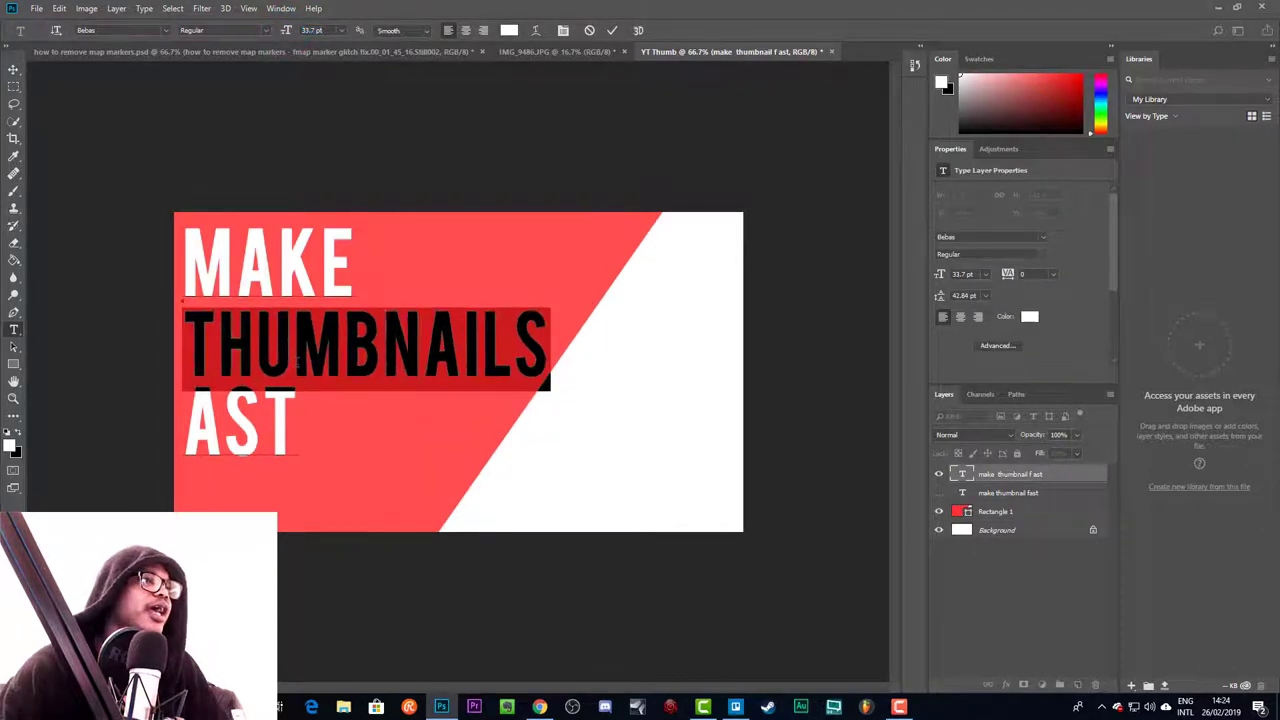
{"action": "left_click", "coordinate": [196, 424]}
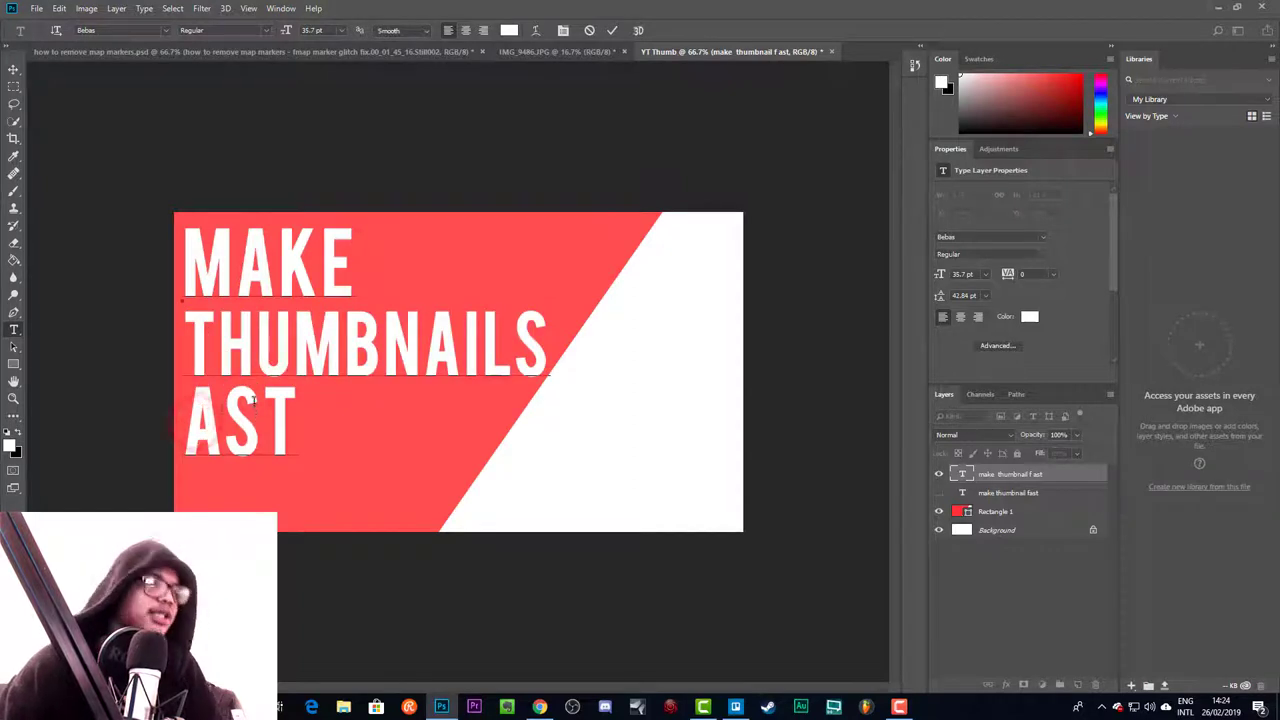
{"action": "type", "text": "f"}
Enlarge the word FAST in the headline to 52.7 pt
{"action": "left_click_drag", "start_coordinate": [326, 407], "coordinate": [185, 420]}
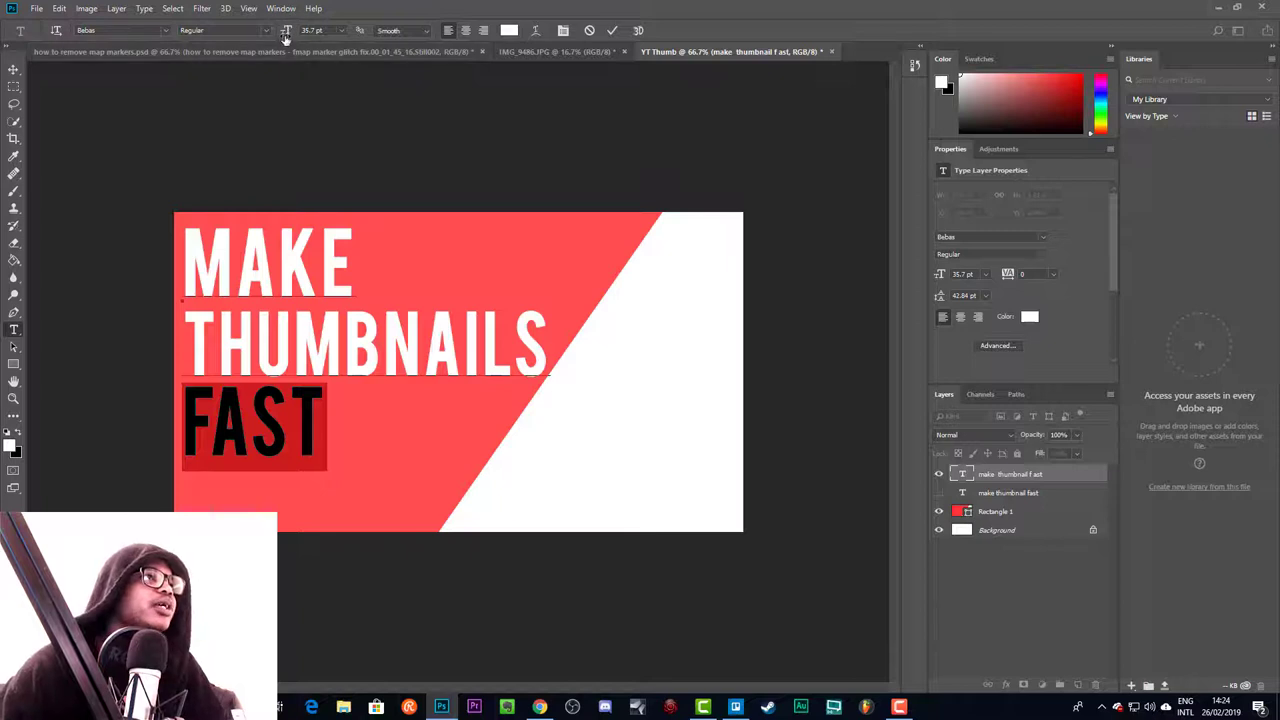
{"action": "left_click_drag", "start_coordinate": [286, 31], "coordinate": [298, 35]}
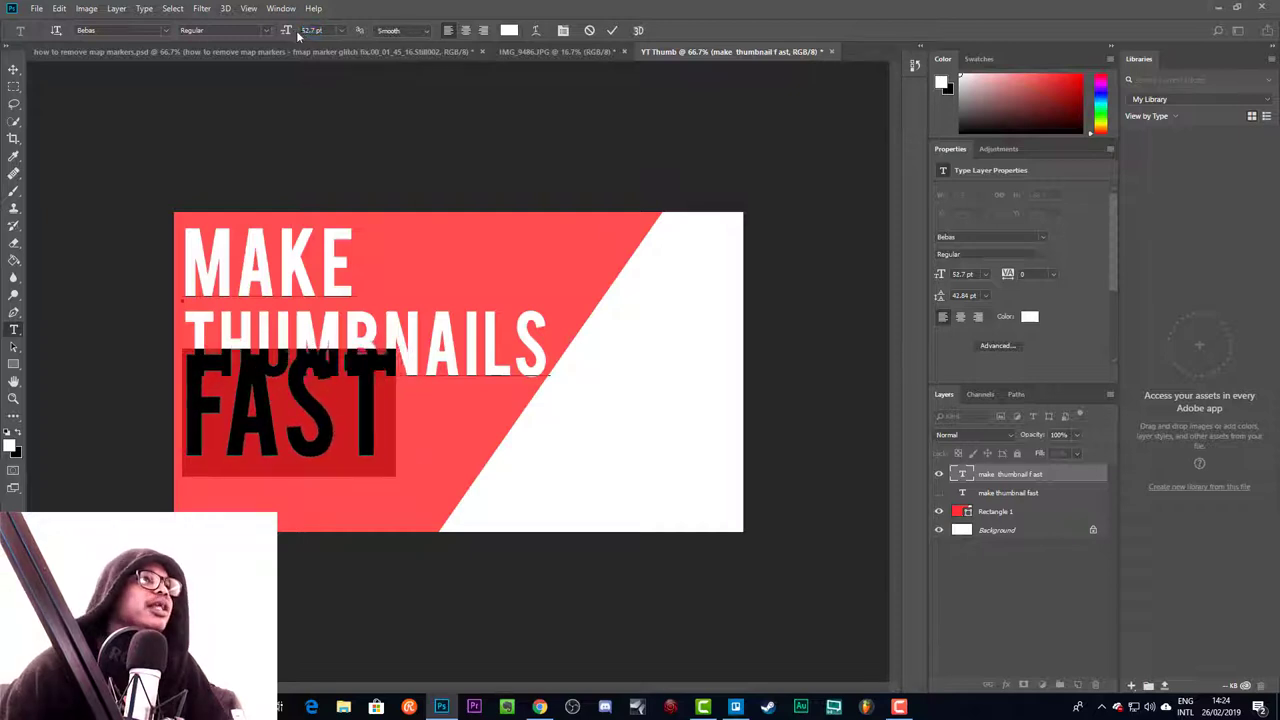
{"action": "left_click", "coordinate": [321, 388]}
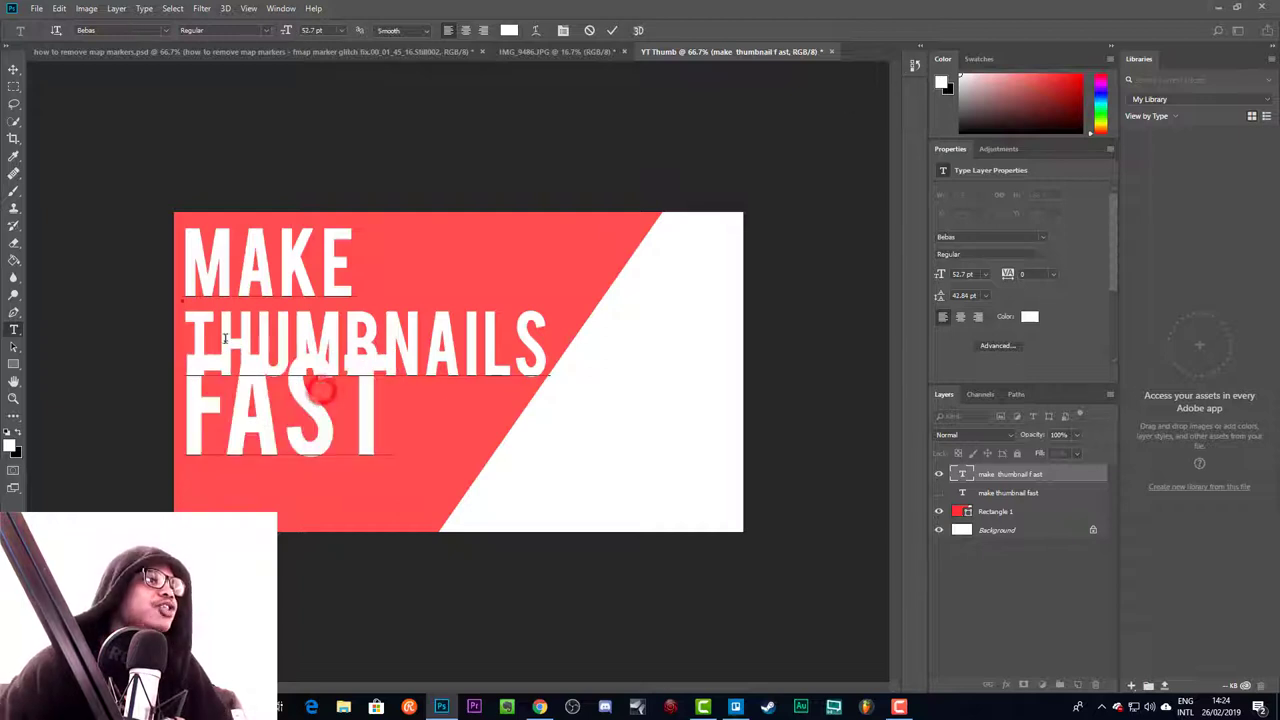
Increase the leading of the word FAST until it sits just below the THUMBNAILS line without overlapping it
{"action": "left_click", "coordinate": [380, 393]}
{"action": "key", "text": "shift+Left"}
{"action": "key", "text": "shift+Left"}
{"action": "key", "text": "shift+Left"}
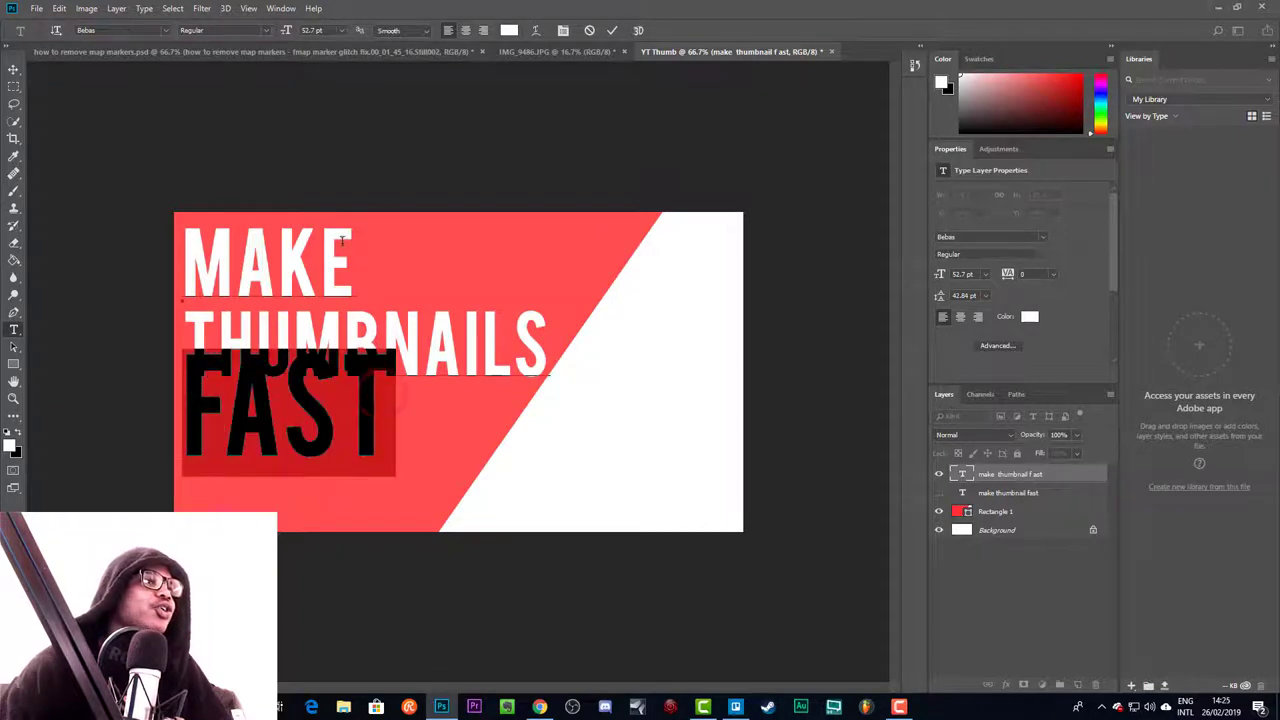
{"action": "left_click", "coordinate": [296, 331]}
{"action": "left_click_drag", "start_coordinate": [380, 395], "coordinate": [182, 400]}
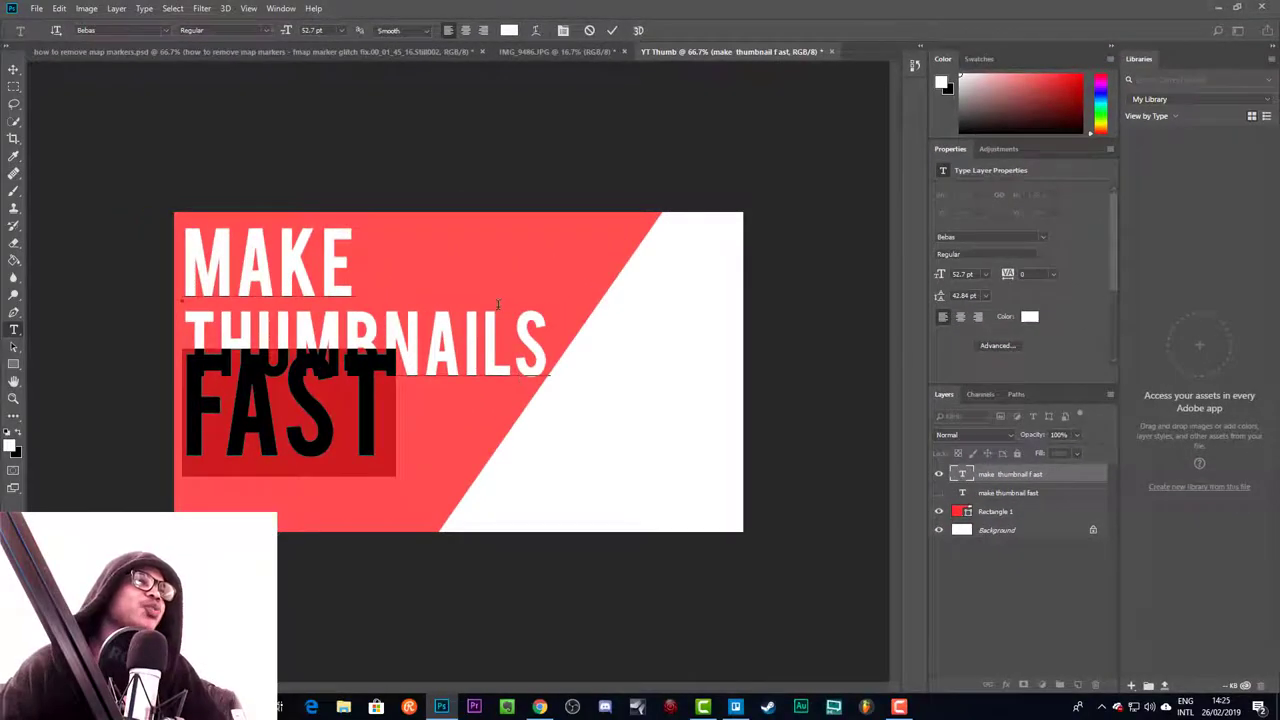
{"action": "left_click_drag", "start_coordinate": [940, 297], "coordinate": [958, 298]}
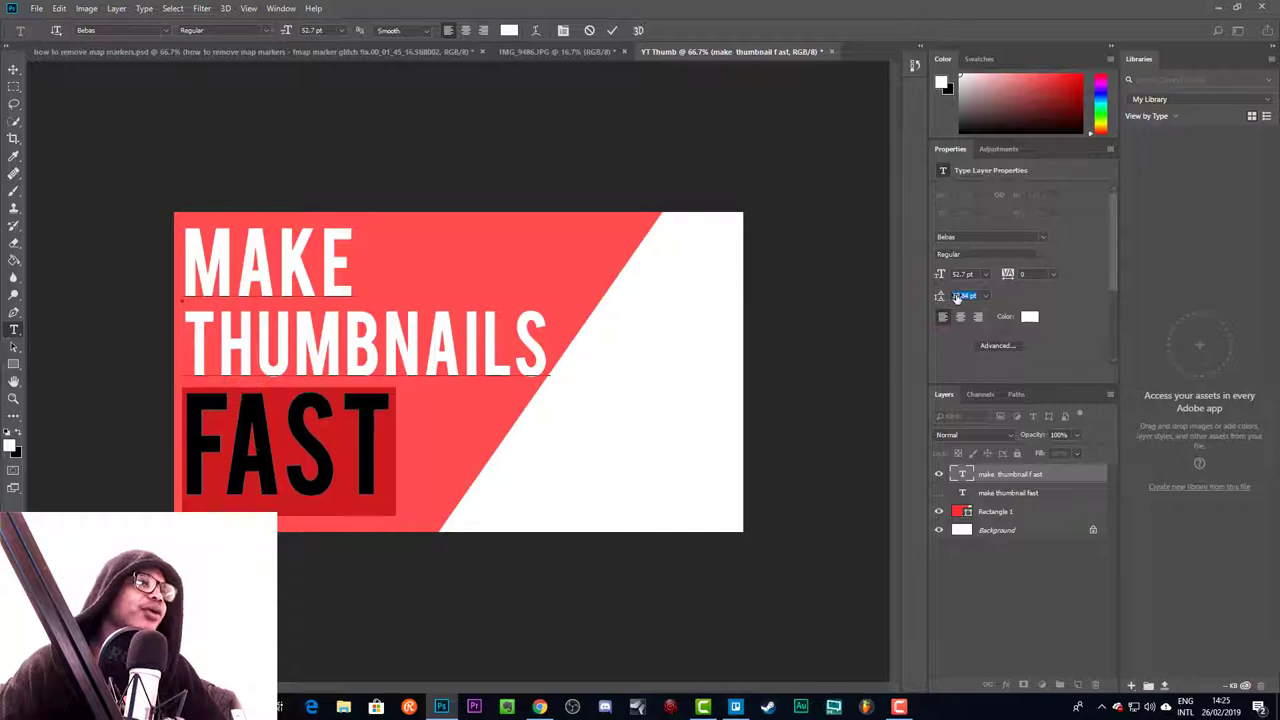
{"action": "left_click", "coordinate": [415, 330]}
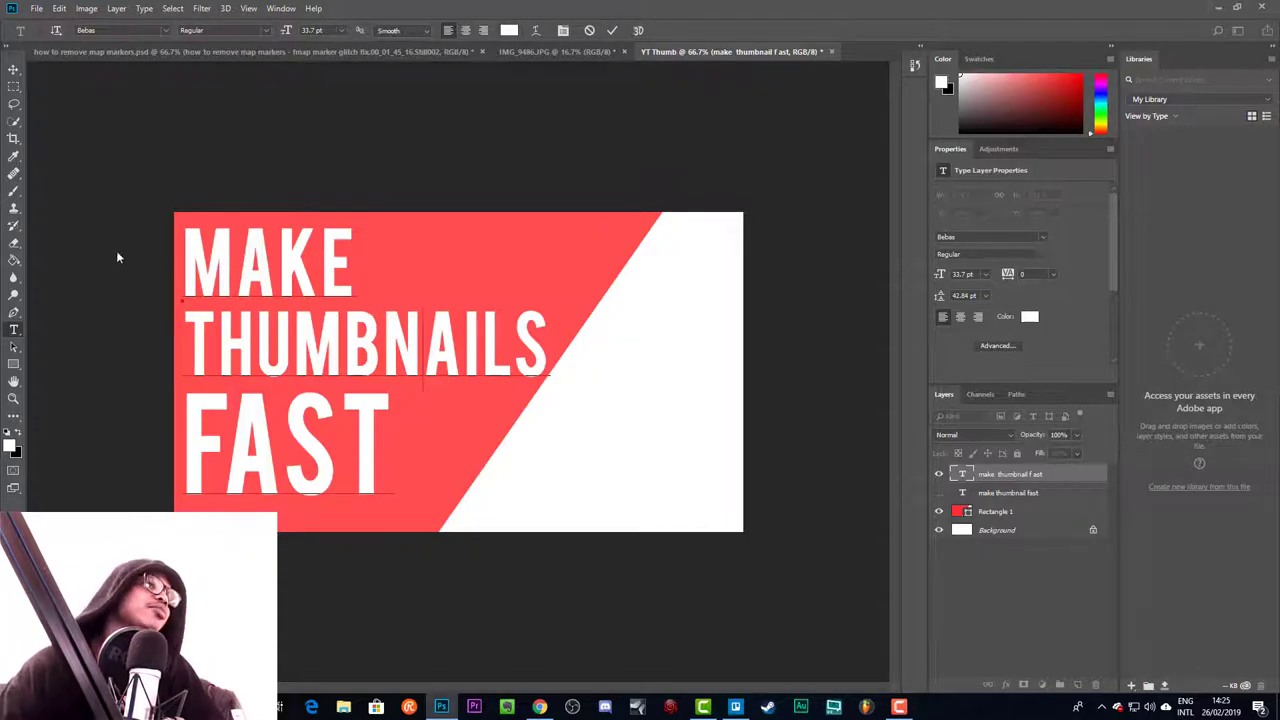
Shift the red shape's diagonal edge slightly right on the canvas to leave more room beside the headline
{"action": "left_click", "coordinate": [14, 68]}
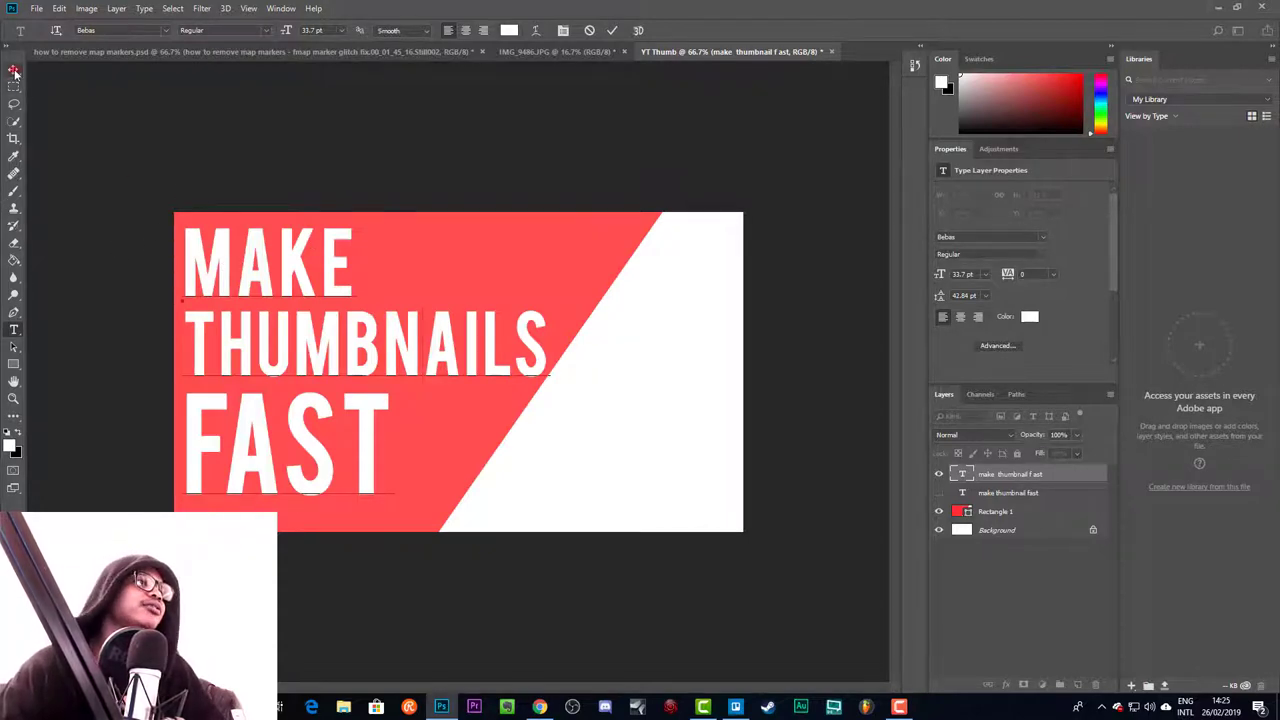
{"action": "left_click_drag", "start_coordinate": [597, 265], "coordinate": [590, 266]}
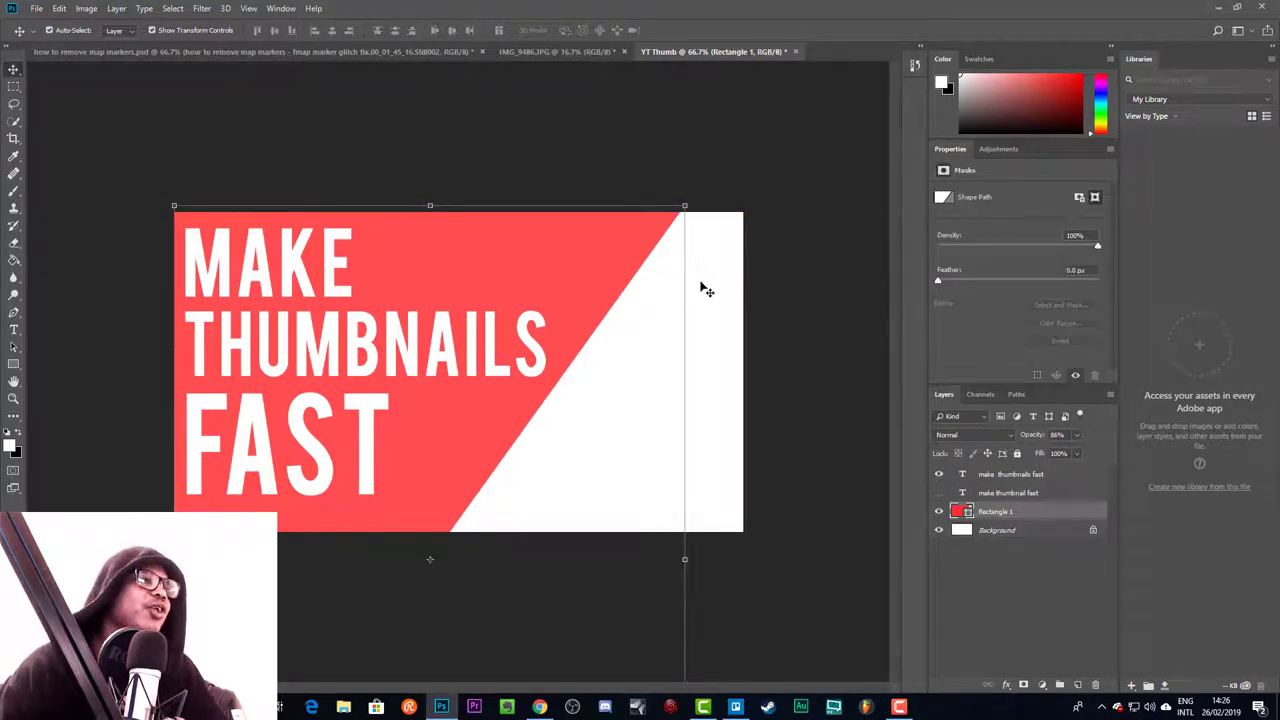
Shorten the headline's second line from THUMBNAILS to THUMBS
{"action": "left_click", "coordinate": [366, 427]}
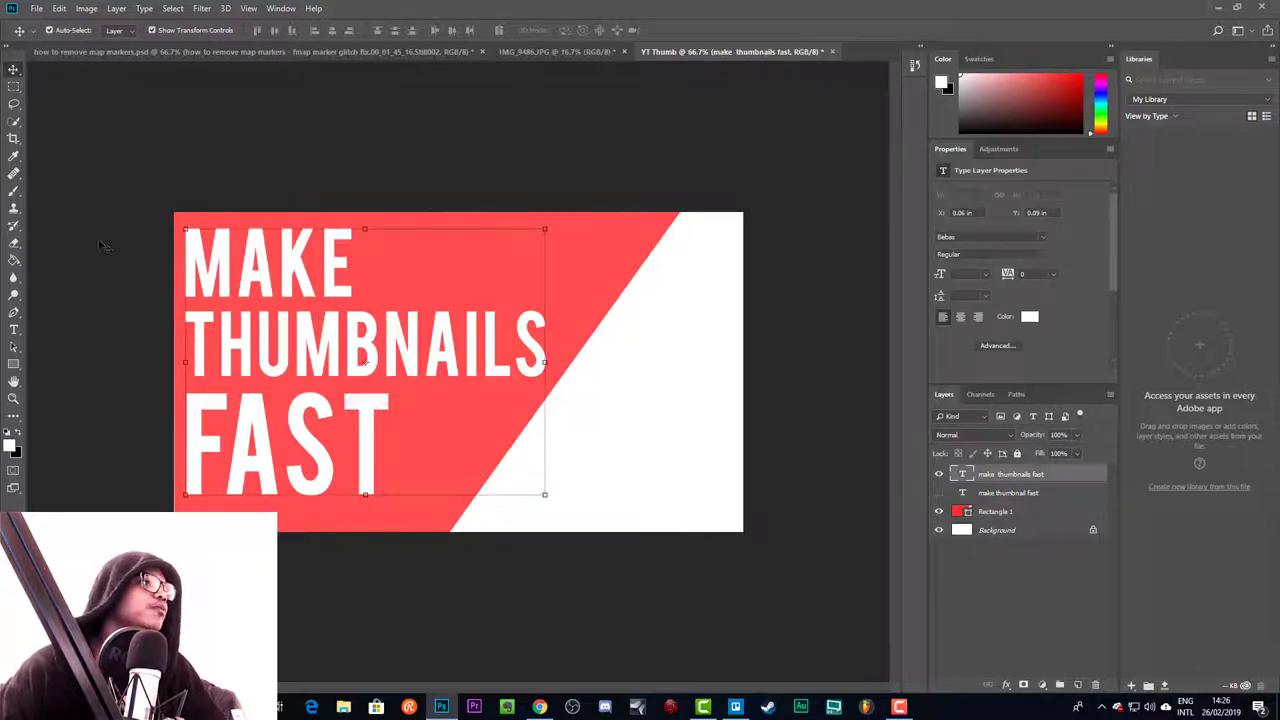
{"action": "left_click", "coordinate": [14, 330]}
{"action": "left_click_drag", "start_coordinate": [383, 335], "coordinate": [512, 335]}
{"action": "key", "text": "BackSpace"}
Rotate the red shape about 23° counterclockwise and reposition it so its steeper edge runs just right of the headline and fills the canvas's left side
{"action": "left_click", "coordinate": [14, 69]}
{"action": "left_click", "coordinate": [552, 322]}
{"action": "left_click_drag", "start_coordinate": [700, 571], "coordinate": [703, 473]}
{"action": "left_click_drag", "start_coordinate": [421, 461], "coordinate": [417, 402]}
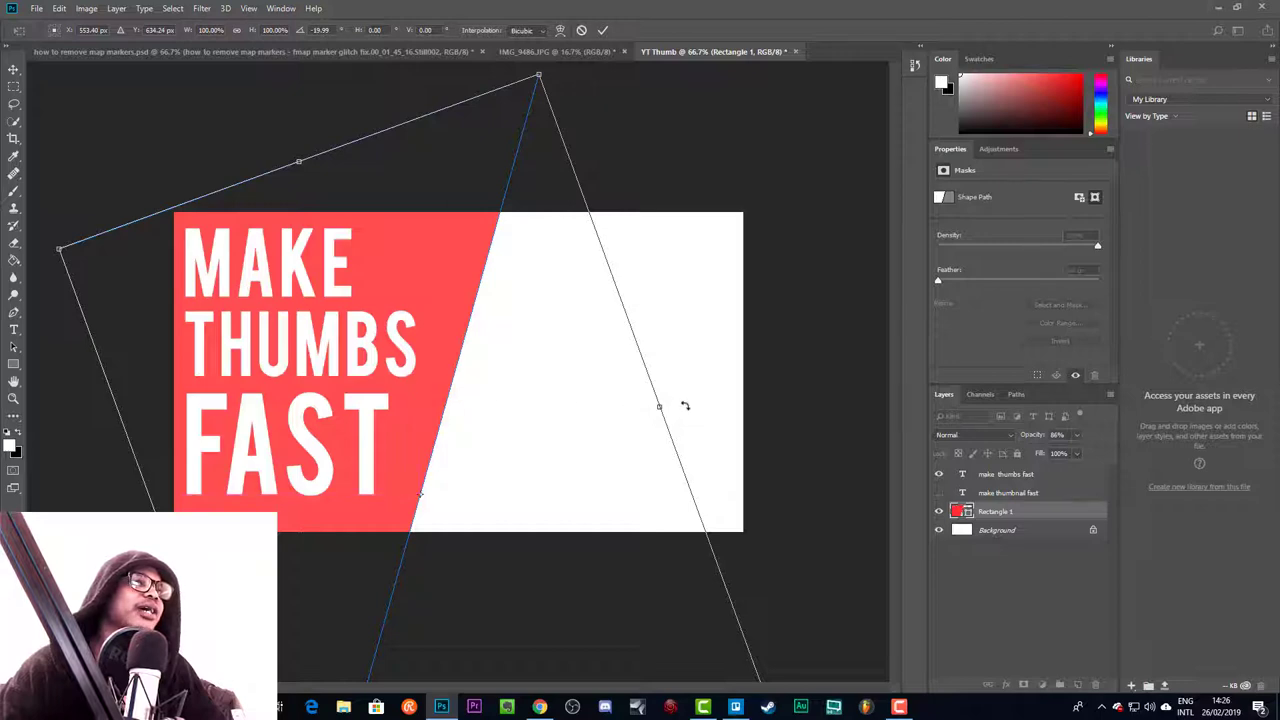
{"action": "left_click_drag", "start_coordinate": [684, 406], "coordinate": [557, 394]}
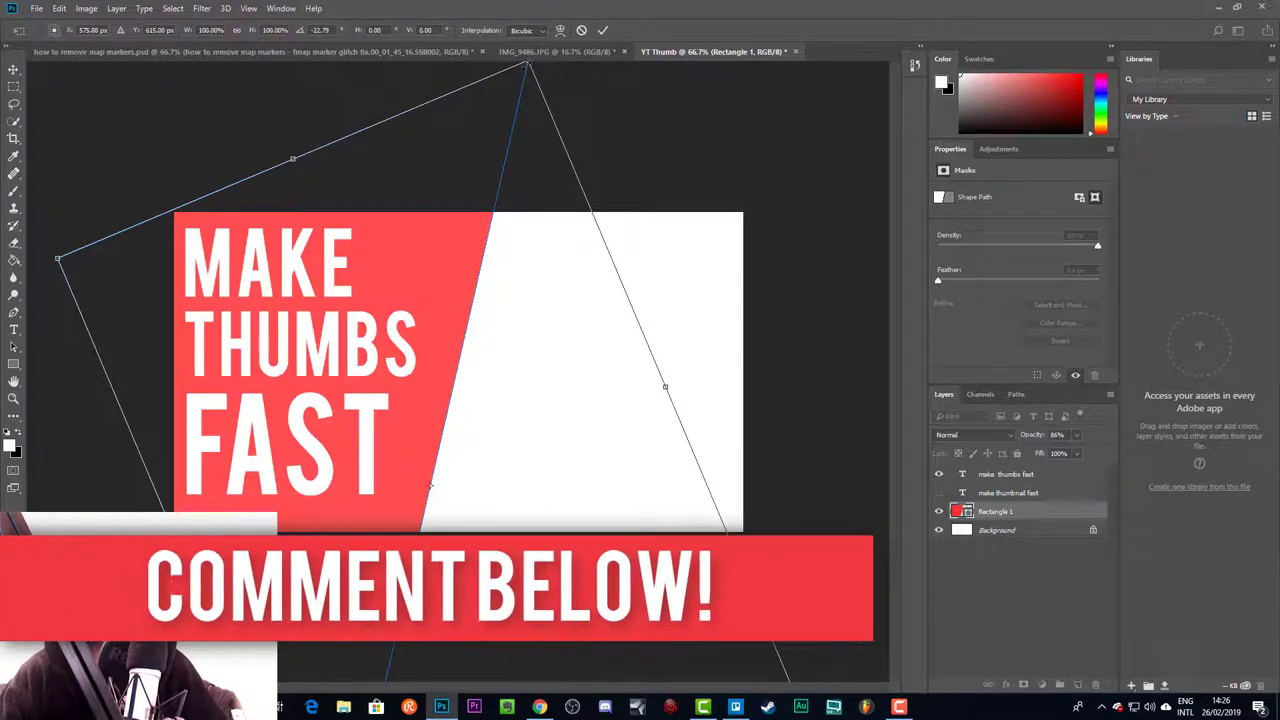
{"action": "left_click_drag", "start_coordinate": [527, 66], "coordinate": [547, 2]}
{"action": "left_click_drag", "start_coordinate": [427, 262], "coordinate": [420, 305]}
{"action": "key", "text": "Return"}
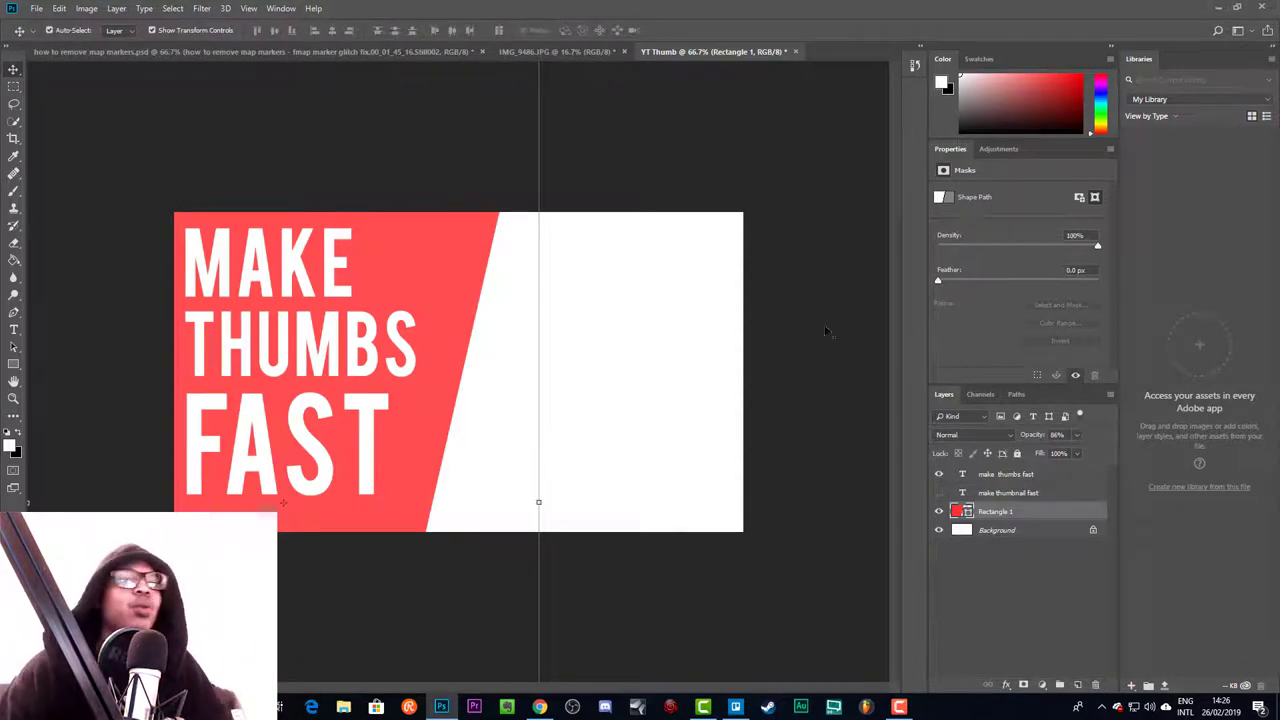
Add a drop shadow with the preset values to the Rectangle 1 shape layer
{"action": "right_click", "coordinate": [1005, 516]}
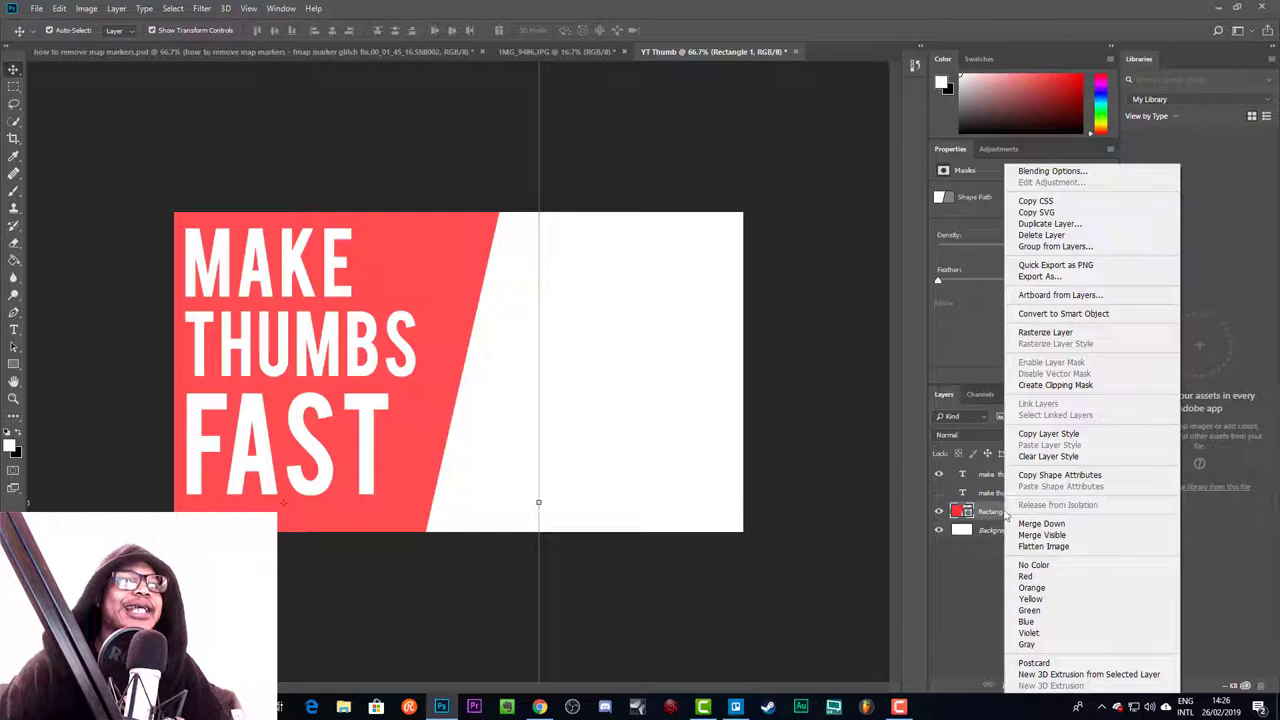
{"action": "left_click", "coordinate": [1075, 171]}
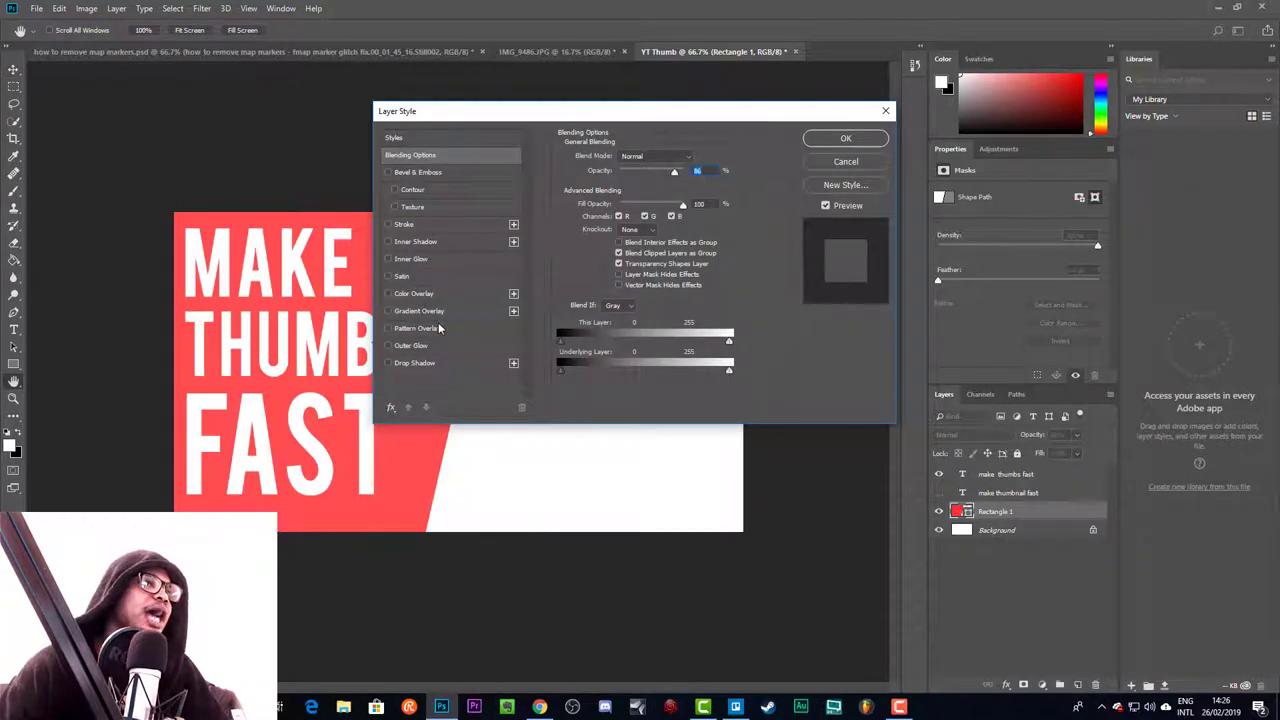
{"action": "left_click", "coordinate": [418, 364]}
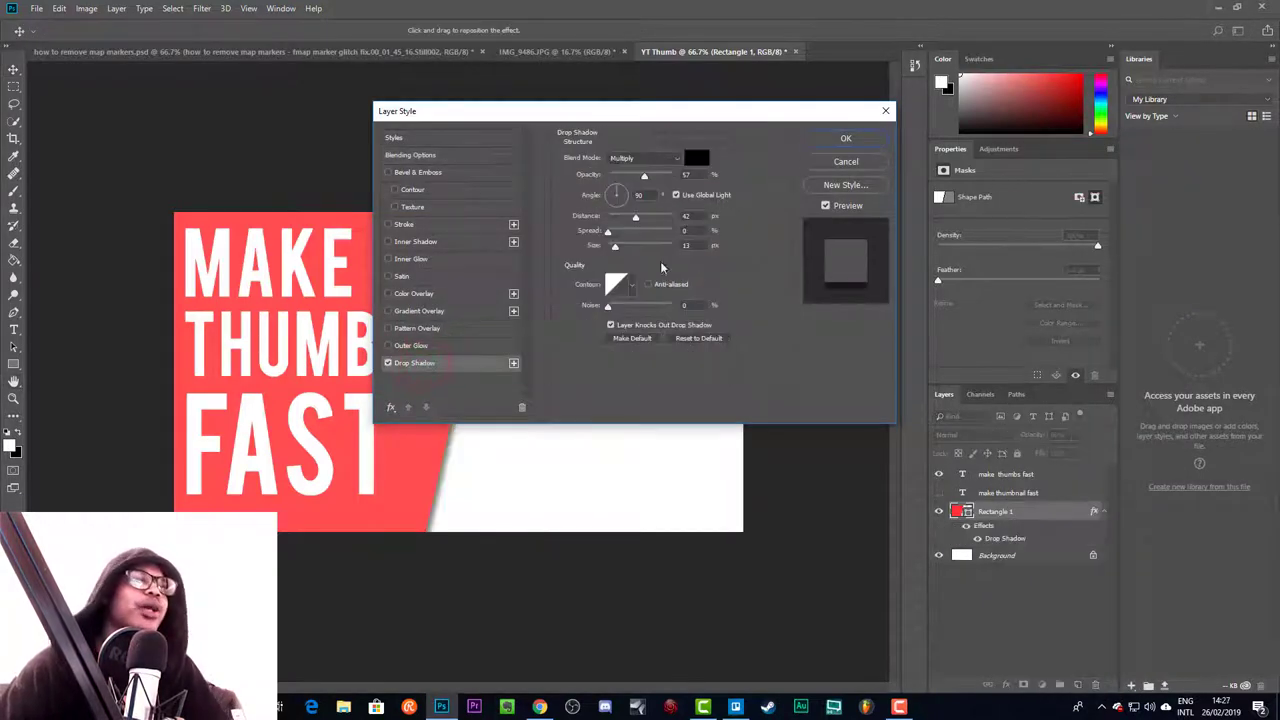
{"action": "left_click", "coordinate": [844, 141]}
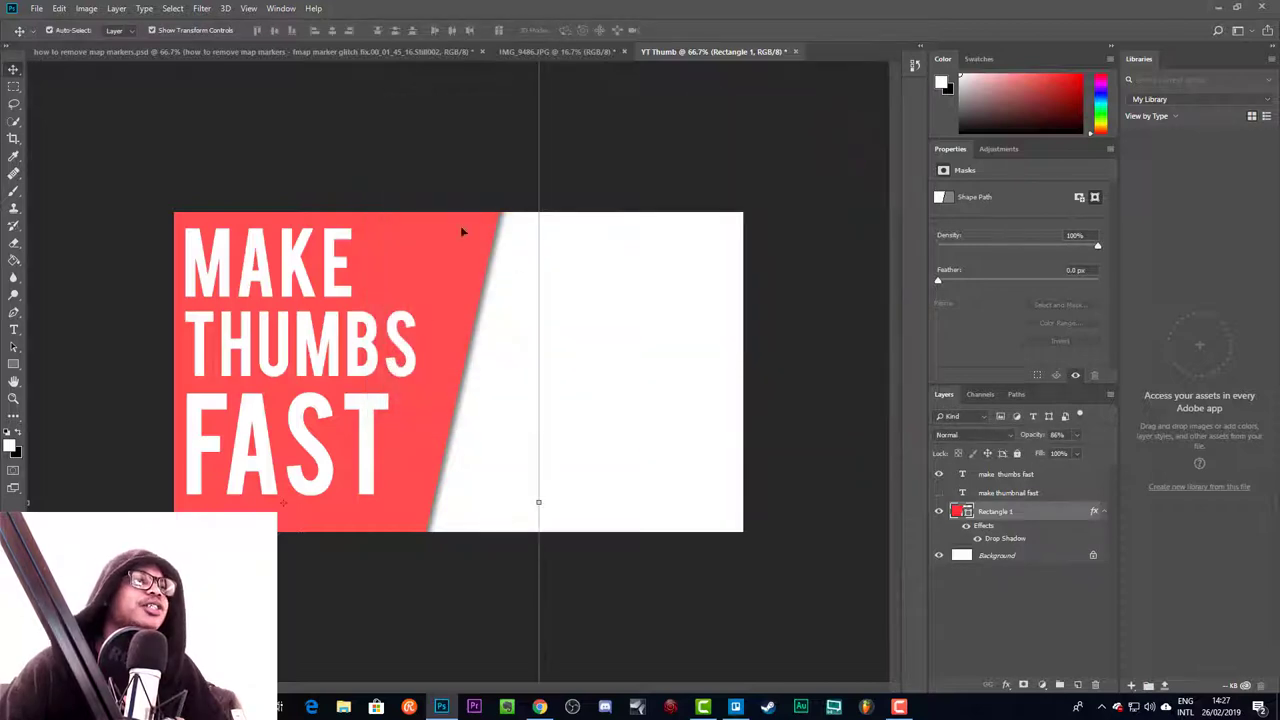
Add a drop shadow to the headline text layer and reduce its distance to about 8 px
{"action": "left_click", "coordinate": [370, 346]}
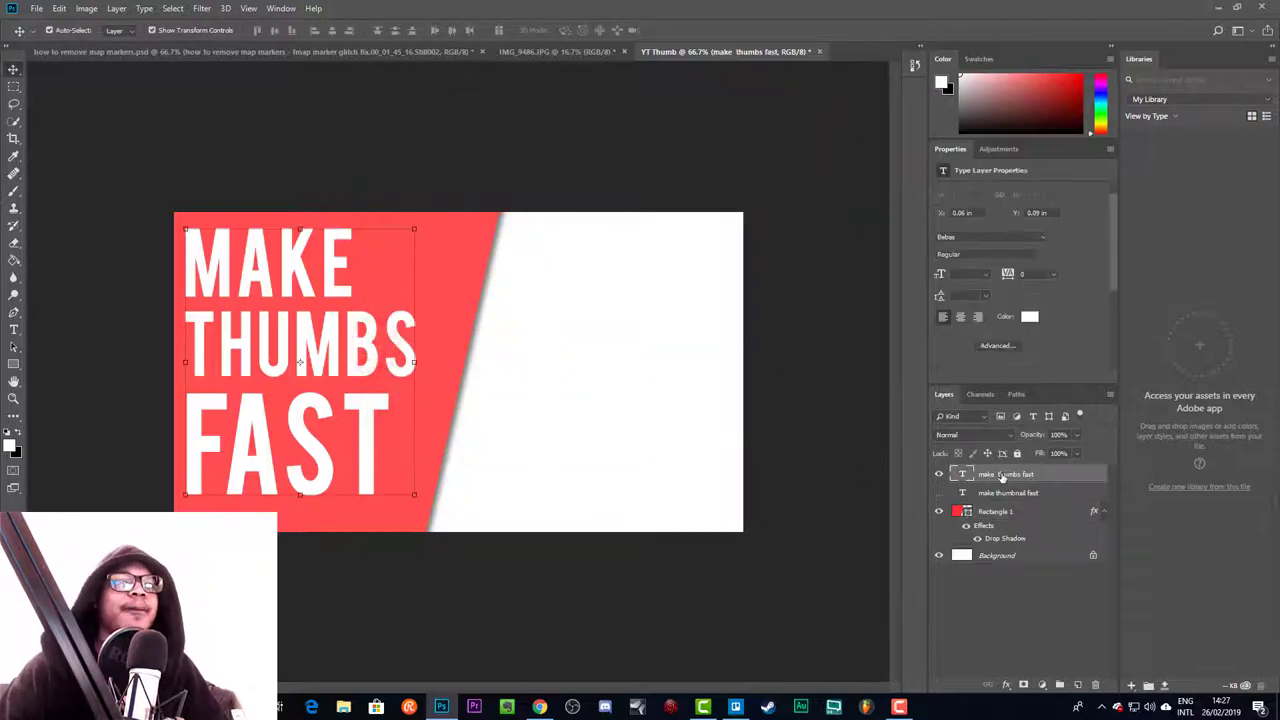
{"action": "right_click", "coordinate": [1000, 477]}
{"action": "left_click", "coordinate": [1050, 126]}
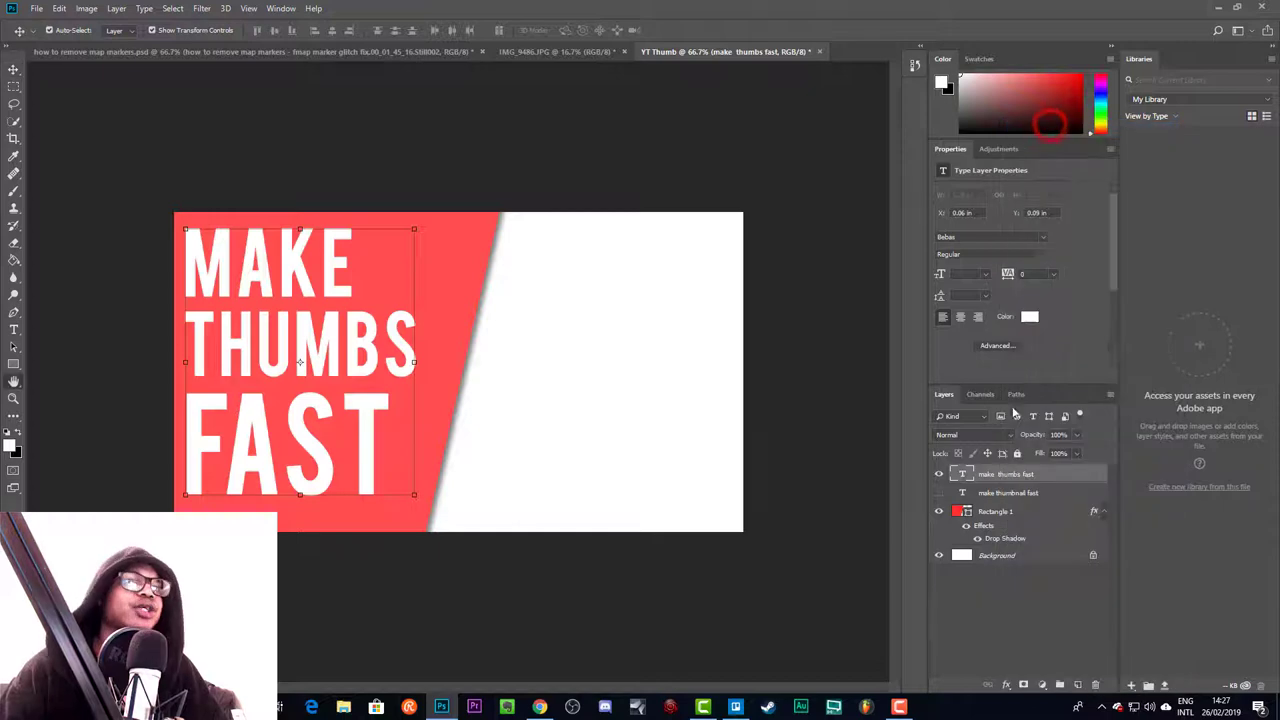
{"action": "left_click", "coordinate": [414, 362]}
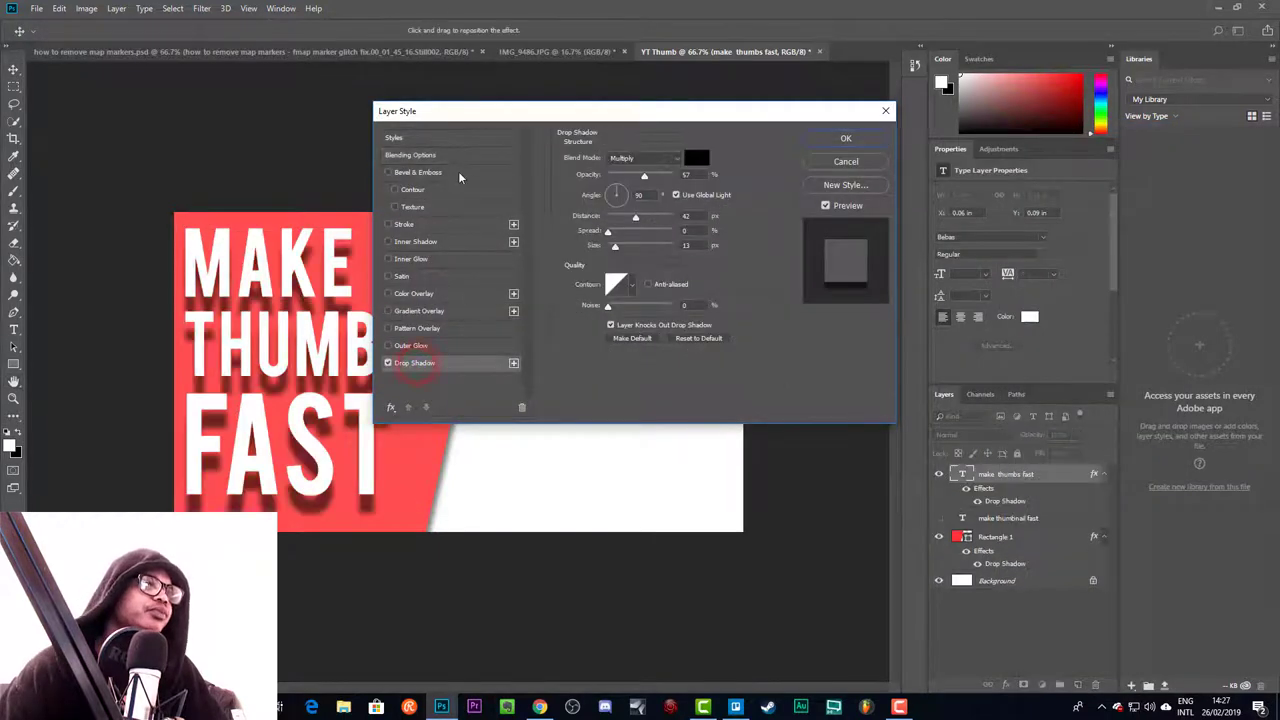
{"action": "left_click_drag", "start_coordinate": [505, 118], "coordinate": [764, 122]}
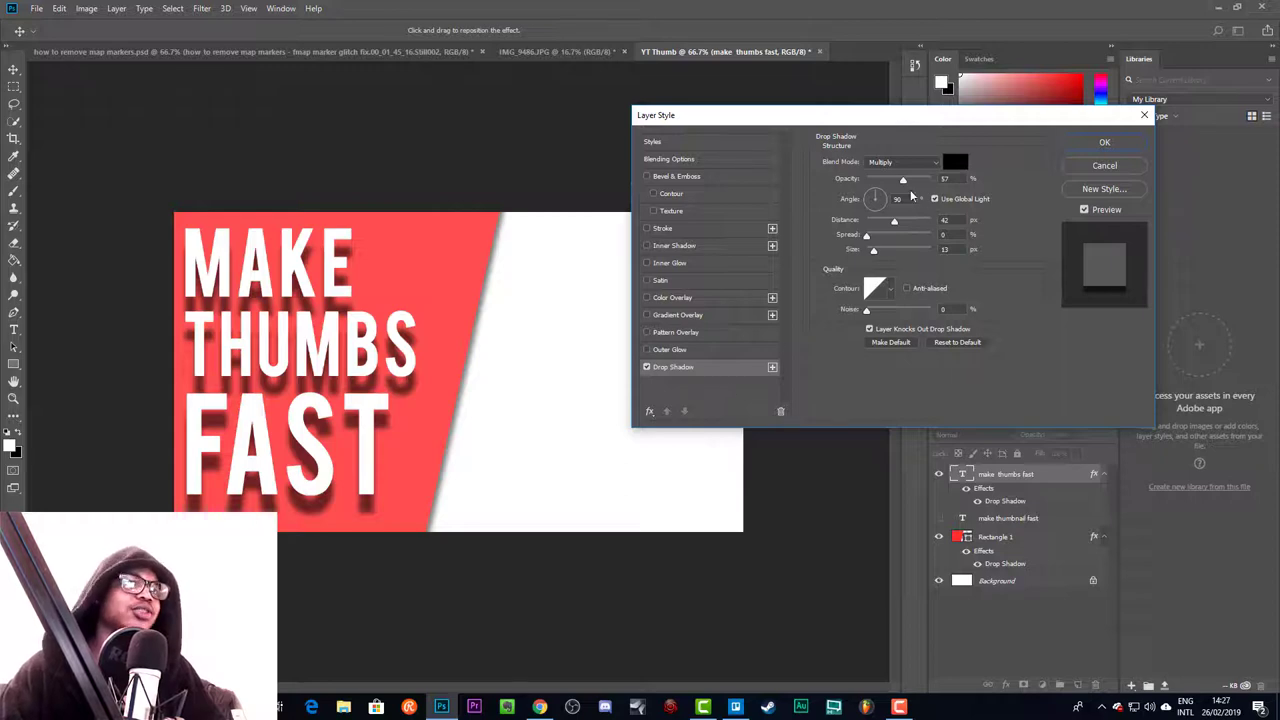
{"action": "left_click_drag", "start_coordinate": [894, 221], "coordinate": [872, 230]}
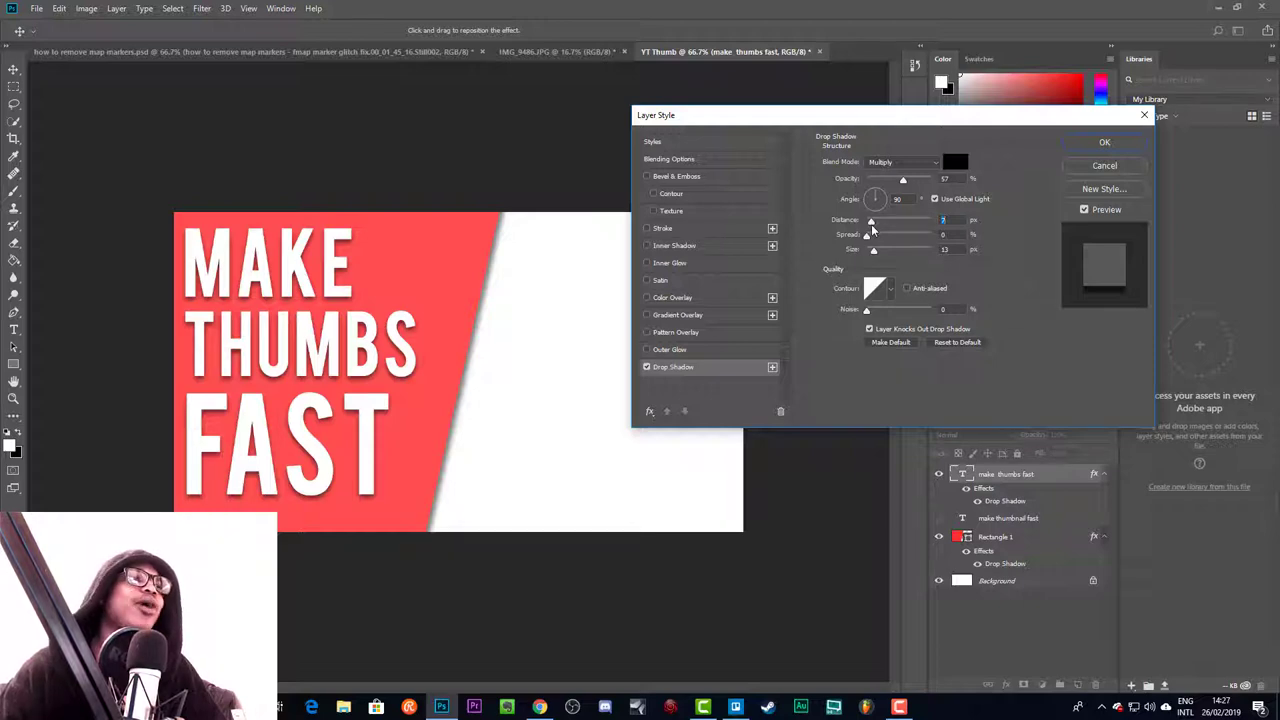
{"action": "left_click_drag", "start_coordinate": [872, 230], "coordinate": [875, 230]}
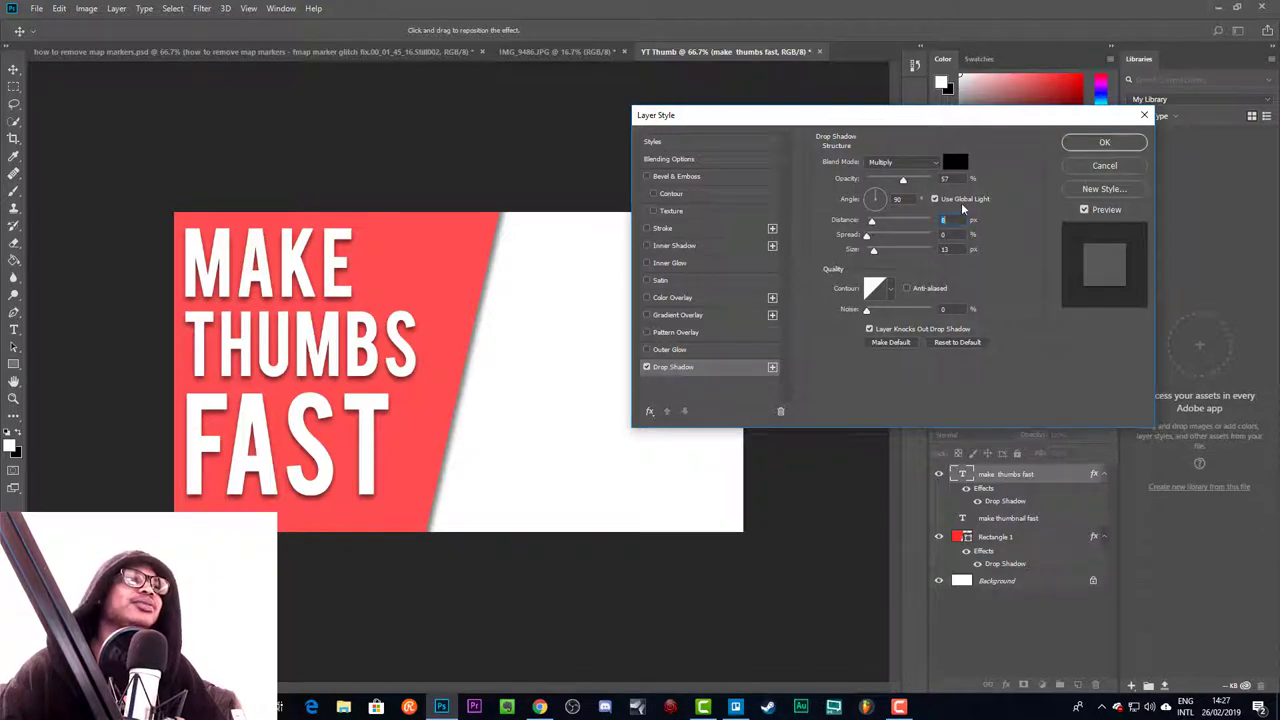
Try a 4 px black outside stroke on the headline, compare the text with and without it, and switch the stroke off
{"action": "left_click", "coordinate": [666, 230]}
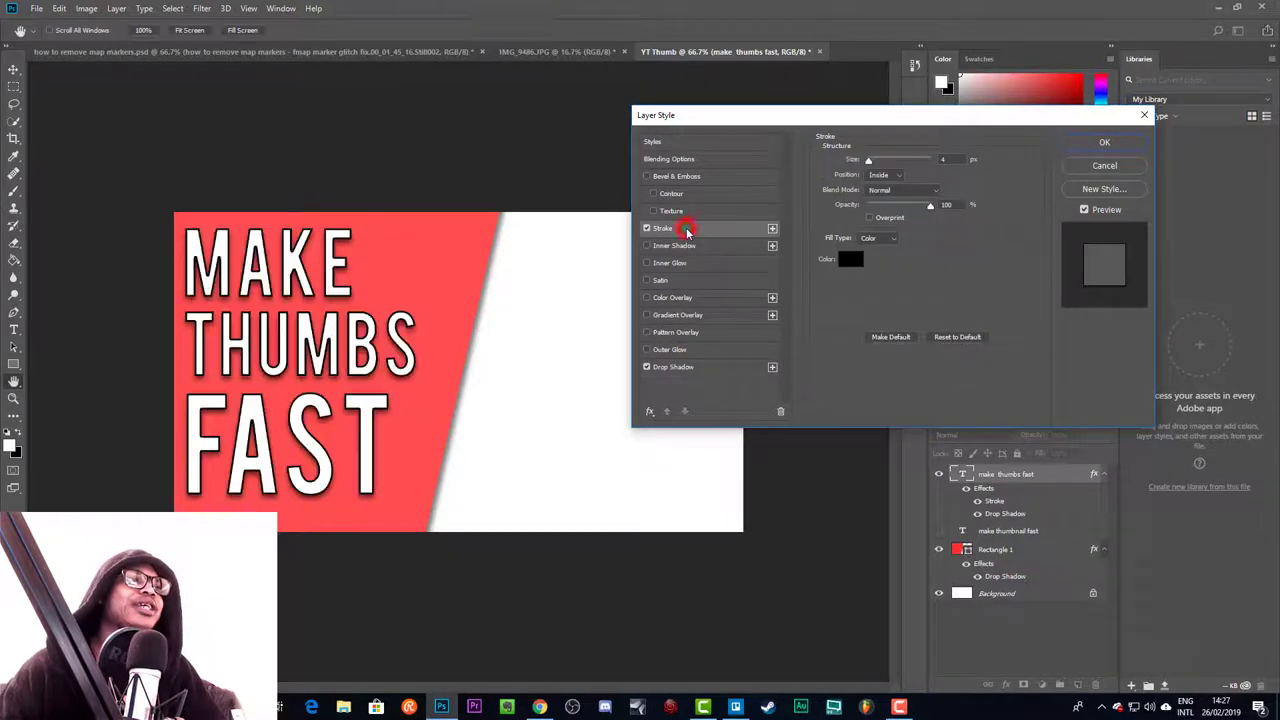
{"action": "left_click", "coordinate": [899, 176]}
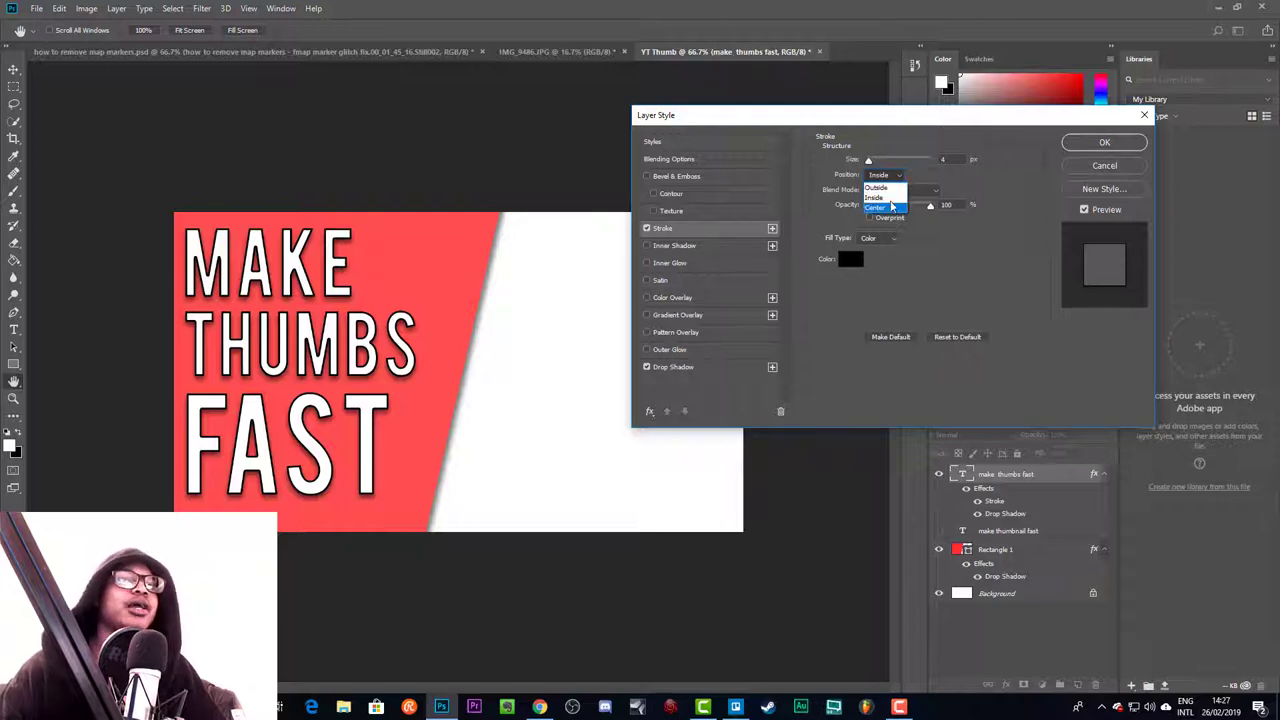
{"action": "left_click", "coordinate": [880, 189]}
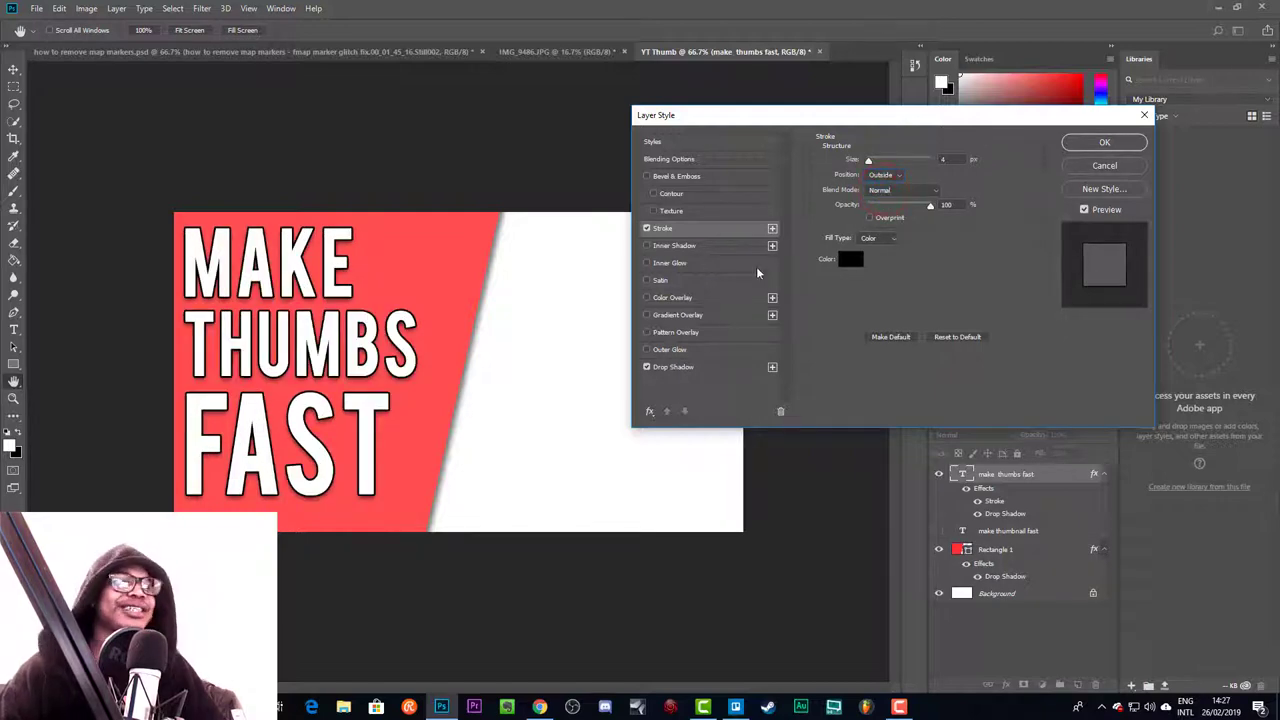
{"action": "left_click", "coordinate": [647, 229]}
{"action": "left_click", "coordinate": [647, 229]}
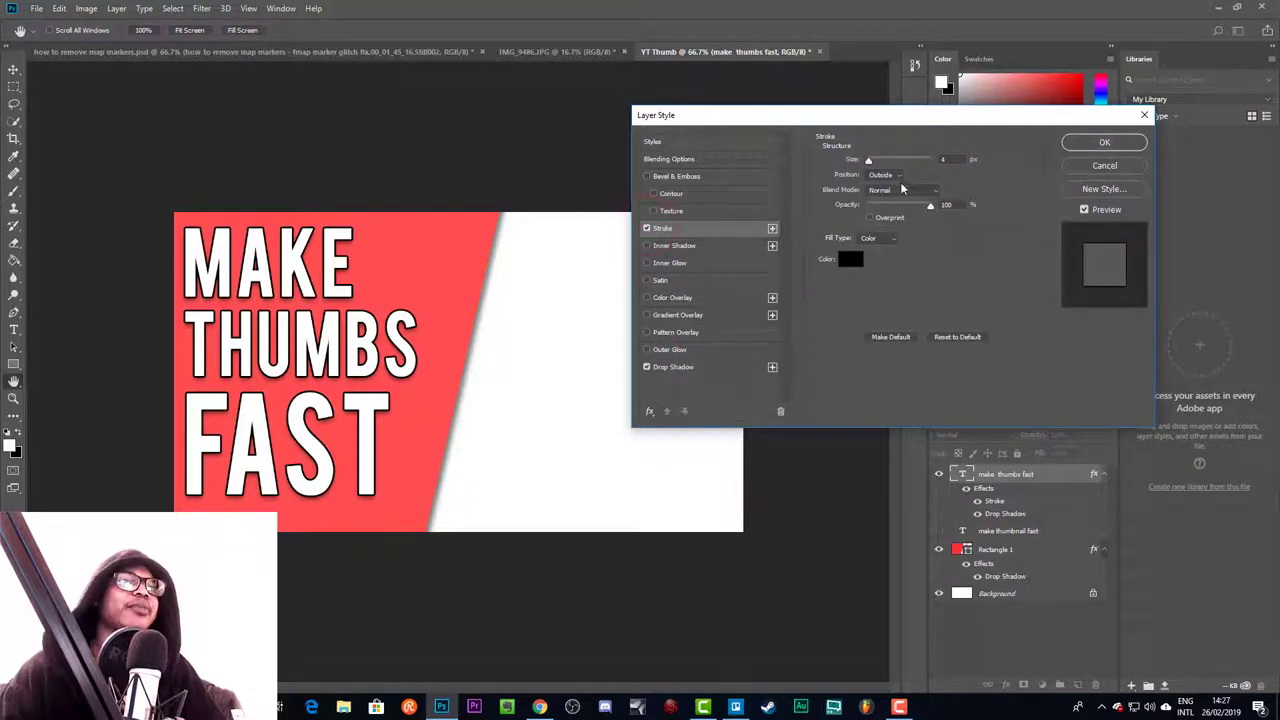
{"action": "left_click", "coordinate": [647, 229]}
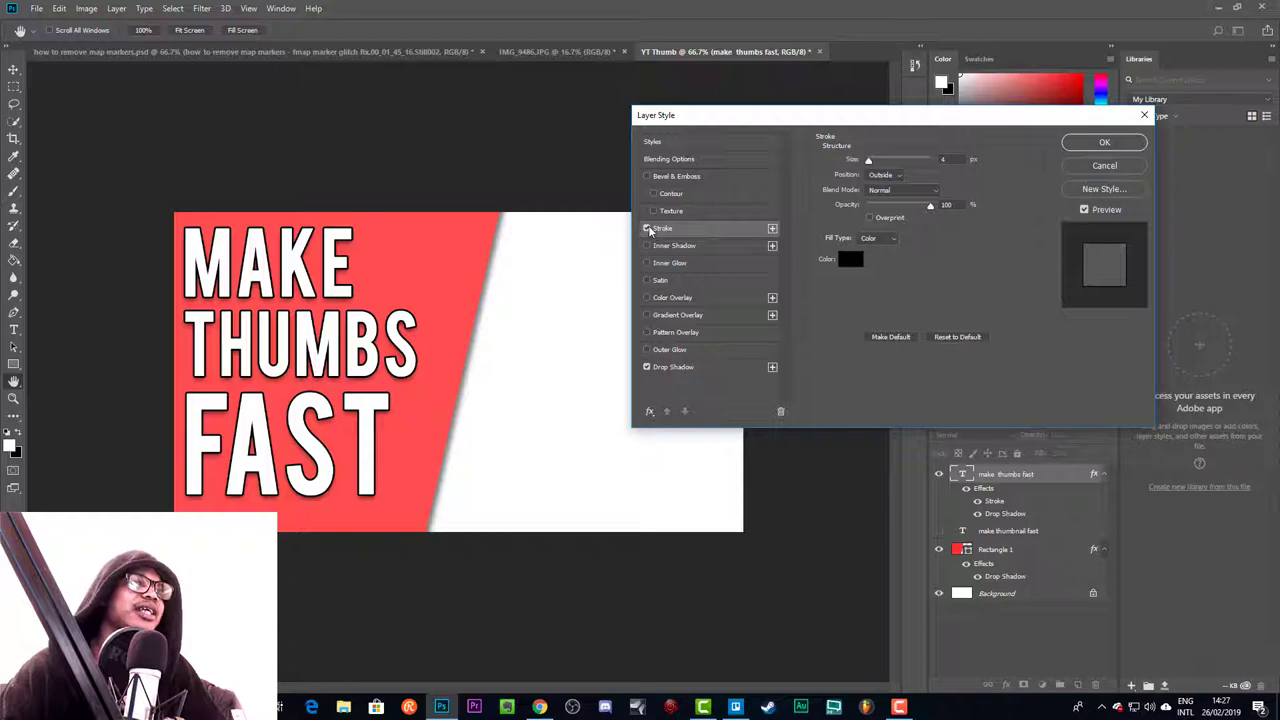
{"action": "left_click", "coordinate": [647, 229]}
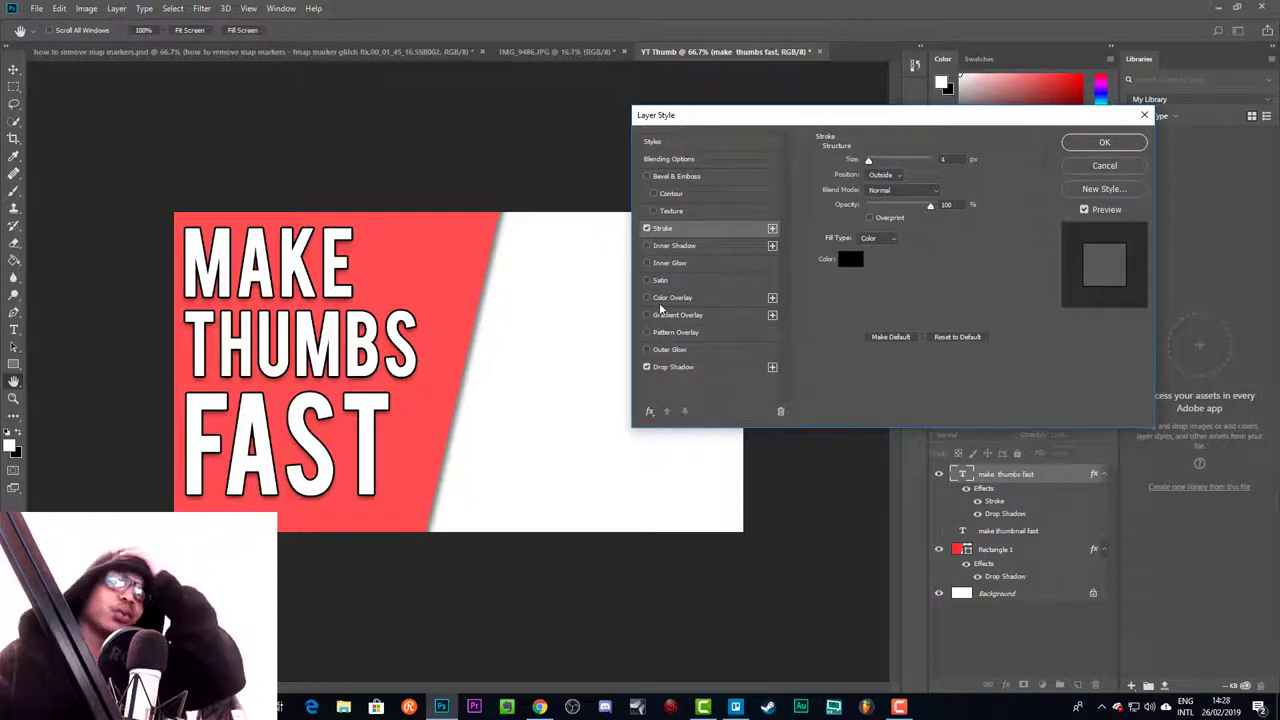
{"action": "left_click", "coordinate": [647, 229]}
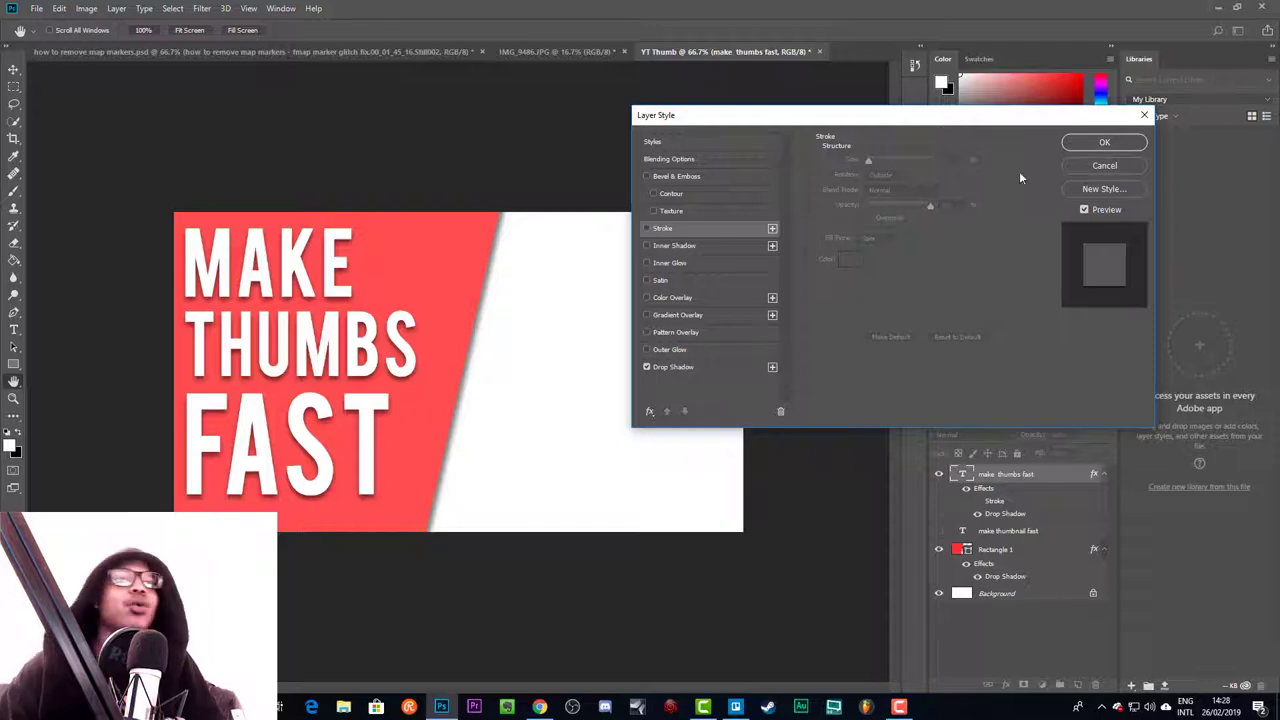
Apply the headline's layer style and move the headline slightly right within the red shape
{"action": "left_click", "coordinate": [1104, 143]}
{"action": "key", "text": "v"}
{"action": "left_click", "coordinate": [467, 268]}
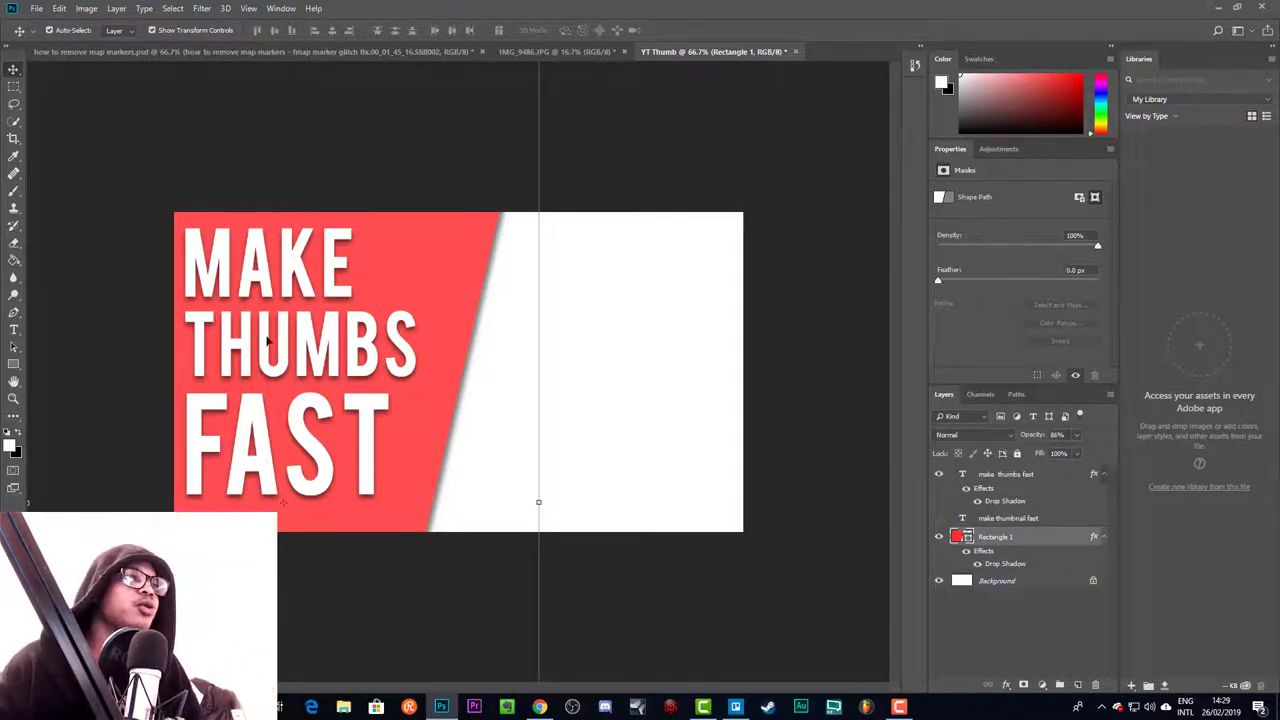
{"action": "left_click_drag", "start_coordinate": [282, 342], "coordinate": [301, 342]}
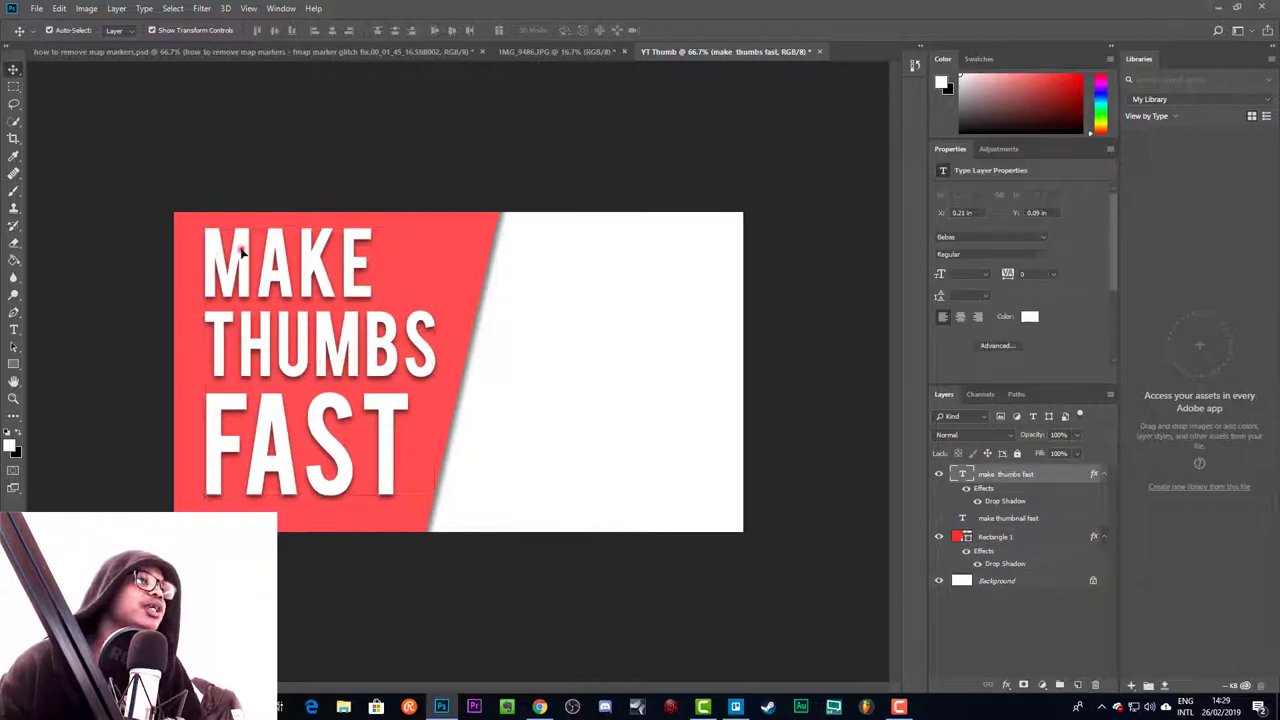
{"action": "left_click", "coordinate": [406, 176]}
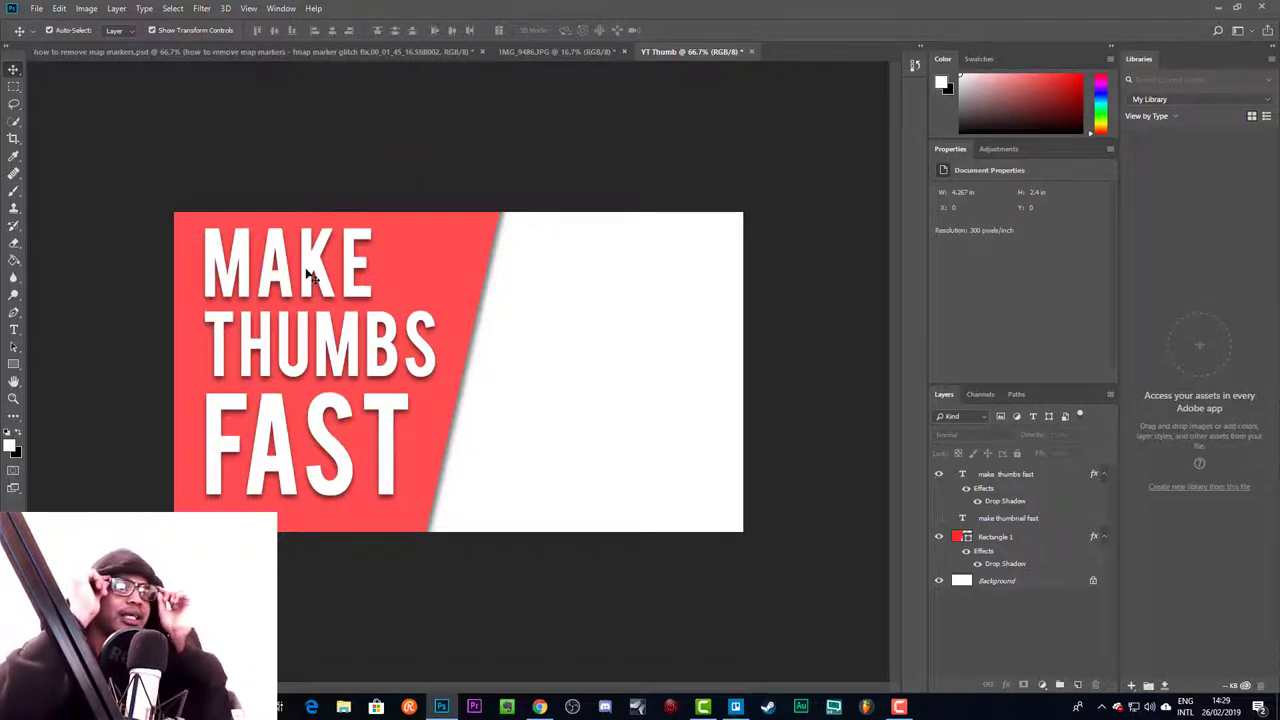
Shift the red diagonal shape slightly to the right on the thumbnail and deselect it
{"action": "left_click_drag", "start_coordinate": [472, 259], "coordinate": [480, 258]}
{"action": "left_click", "coordinate": [590, 148]}
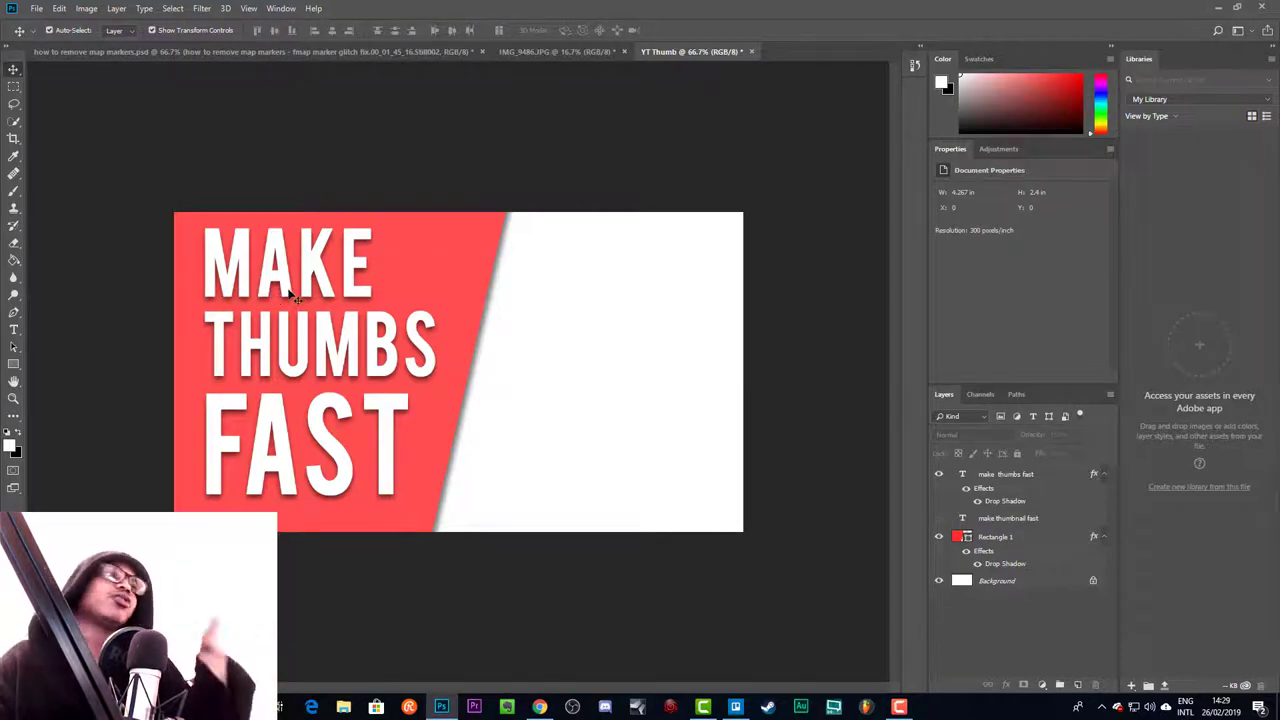
In IMG_9486.JPG, start a Color Range selection from sampled colors and sample the green backdrop above the man
{"action": "left_click", "coordinate": [536, 52]}
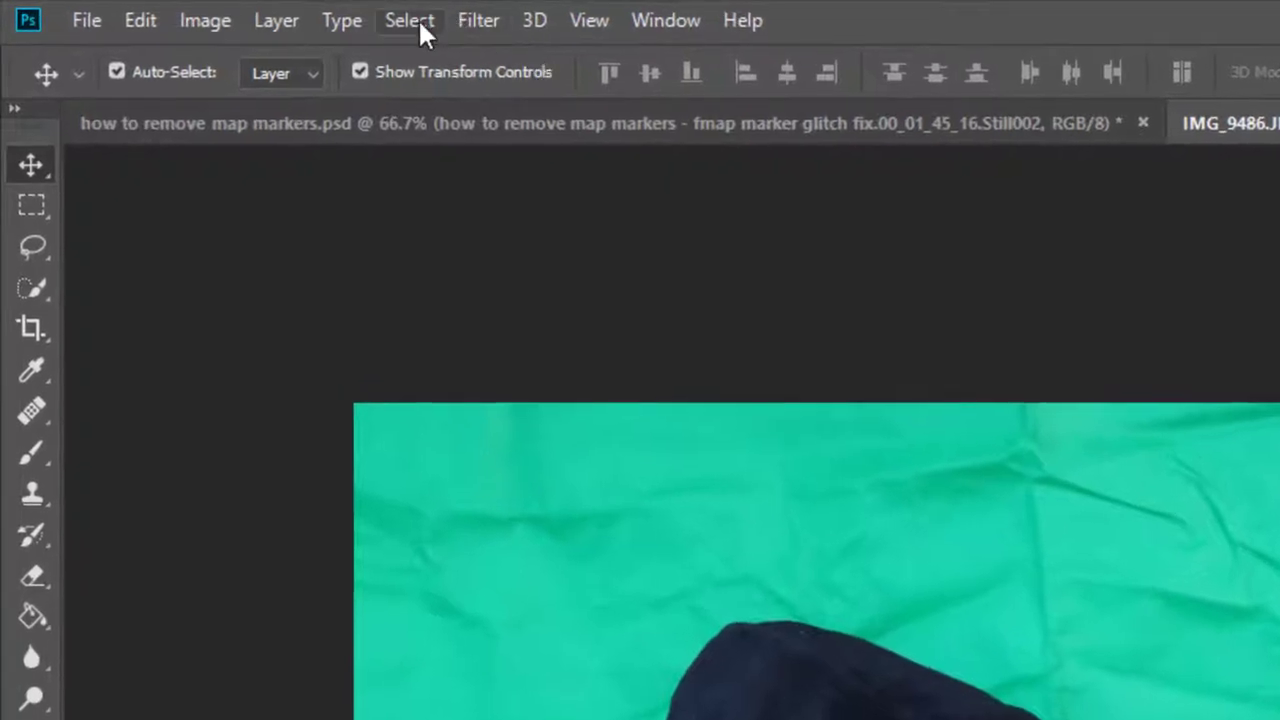
{"action": "left_click", "coordinate": [420, 28]}
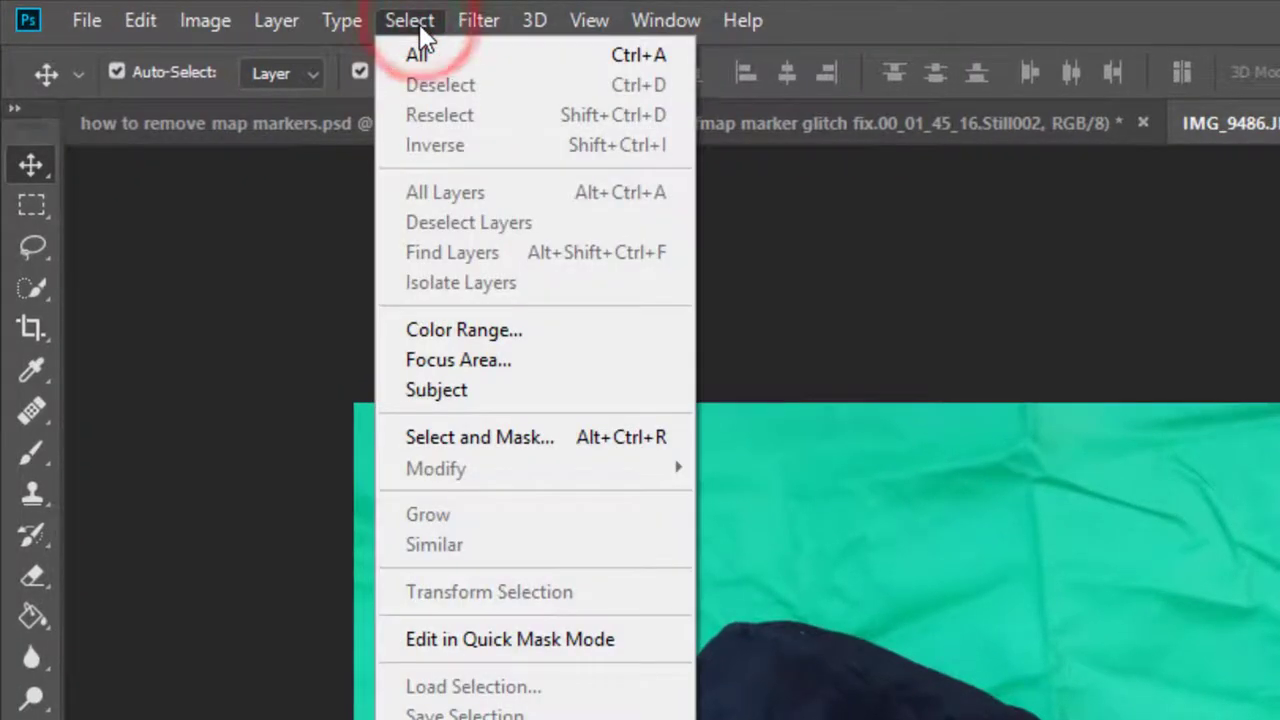
{"action": "left_click", "coordinate": [484, 330]}
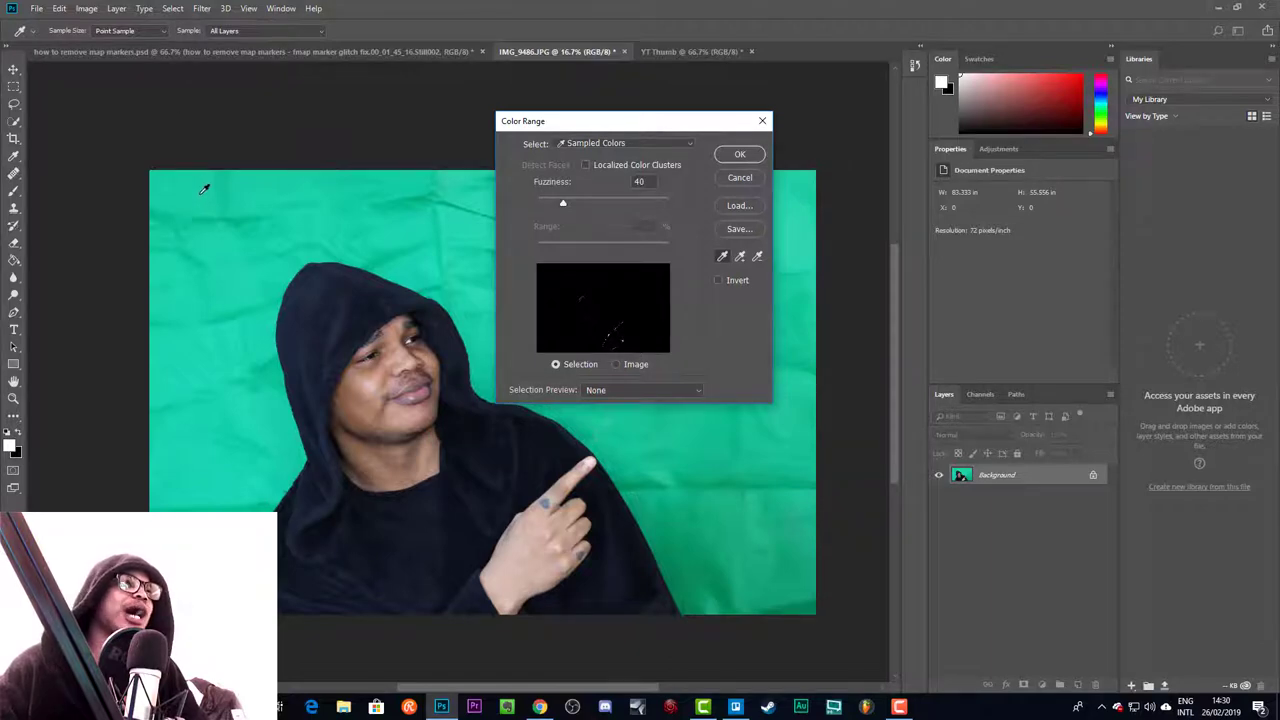
{"action": "left_click", "coordinate": [203, 189]}
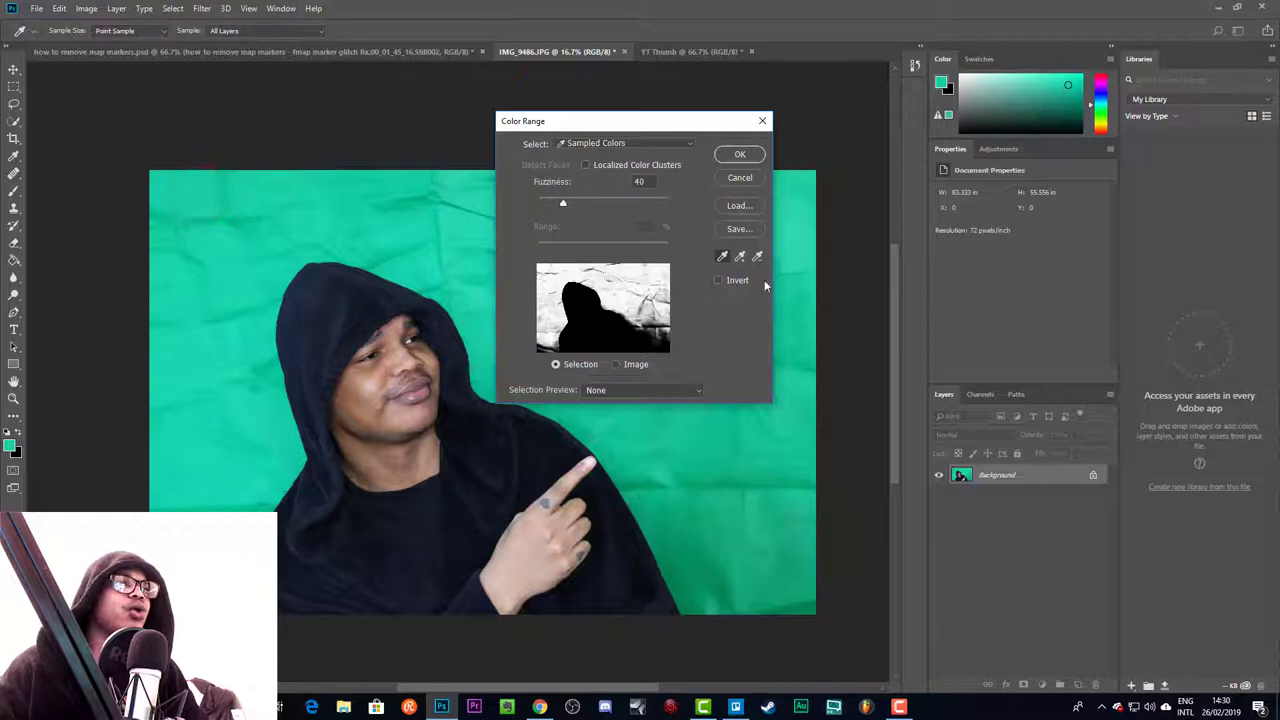
Add the varied green shades and creases of the backdrop on the left side of the man to the color range
{"action": "left_click", "coordinate": [740, 256]}
{"action": "left_click", "coordinate": [212, 312]}
{"action": "left_click", "coordinate": [216, 376]}
{"action": "left_click", "coordinate": [203, 434]}
{"action": "left_click", "coordinate": [192, 489]}
{"action": "left_click", "coordinate": [180, 380]}
{"action": "left_click", "coordinate": [179, 315]}
{"action": "left_click", "coordinate": [174, 255]}
{"action": "left_click", "coordinate": [199, 226]}
{"action": "left_click", "coordinate": [240, 211]}
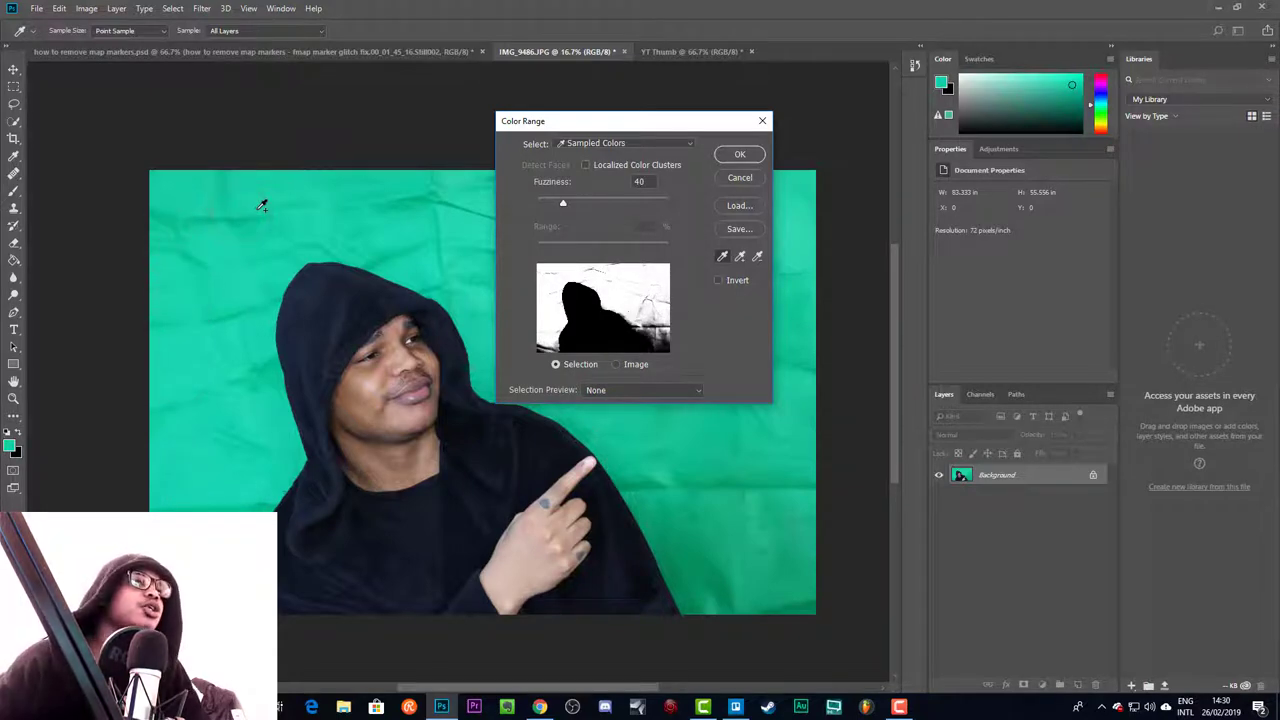
{"action": "left_click", "coordinate": [232, 216]}
{"action": "left_click", "coordinate": [190, 214]}
{"action": "left_click", "coordinate": [165, 240]}
{"action": "left_click", "coordinate": [166, 264]}
{"action": "left_click", "coordinate": [170, 315]}
{"action": "left_click", "coordinate": [174, 353]}
{"action": "left_click", "coordinate": [174, 419]}
{"action": "left_click", "coordinate": [170, 460]}
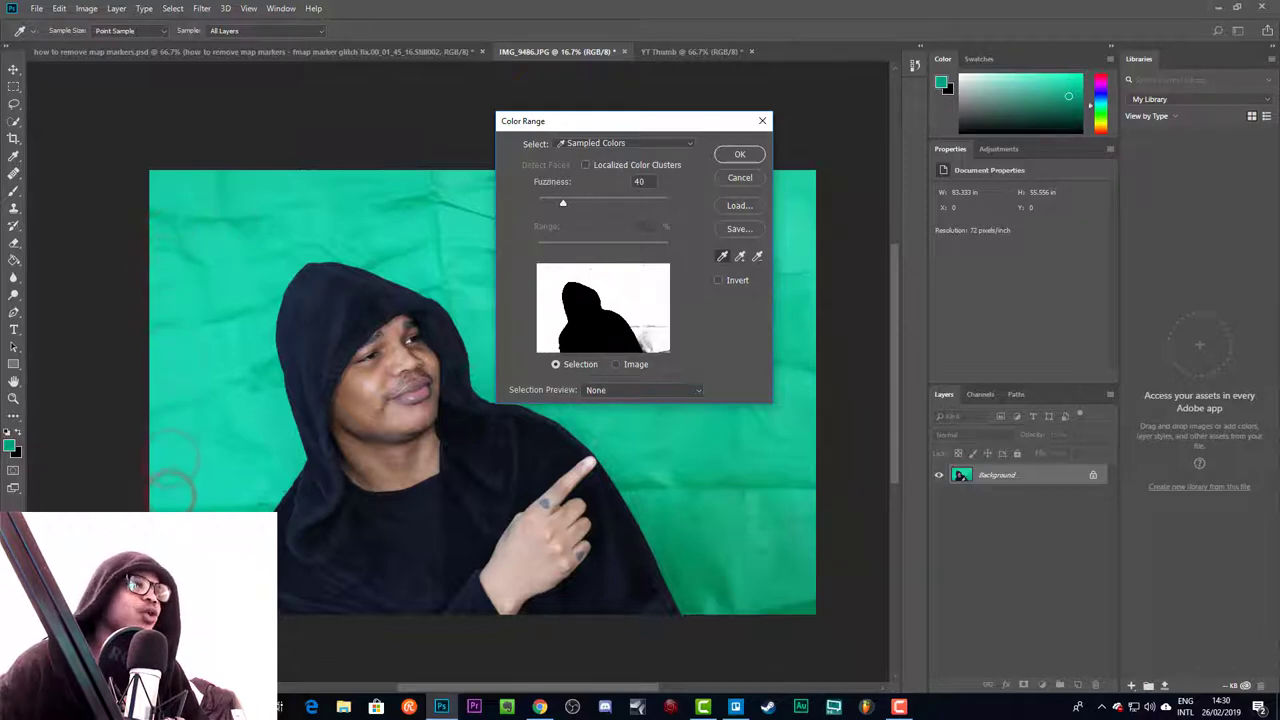
{"action": "left_click", "coordinate": [164, 470]}
{"action": "left_click", "coordinate": [158, 297]}
{"action": "left_click", "coordinate": [163, 234]}
Add the darker and lighter greens of the backdrop on the right side of the photo to the color range
{"action": "left_click", "coordinate": [757, 588]}
{"action": "left_click", "coordinate": [755, 568]}
{"action": "left_click", "coordinate": [748, 545]}
{"action": "left_click", "coordinate": [724, 576]}
{"action": "left_click", "coordinate": [688, 538]}
{"action": "left_click", "coordinate": [648, 466]}
{"action": "left_click", "coordinate": [665, 483]}
{"action": "left_click", "coordinate": [764, 483]}
{"action": "left_click", "coordinate": [806, 398]}
{"action": "left_click", "coordinate": [778, 342]}
{"action": "left_click", "coordinate": [790, 233]}
{"action": "left_click", "coordinate": [791, 410]}
{"action": "left_click", "coordinate": [777, 533]}
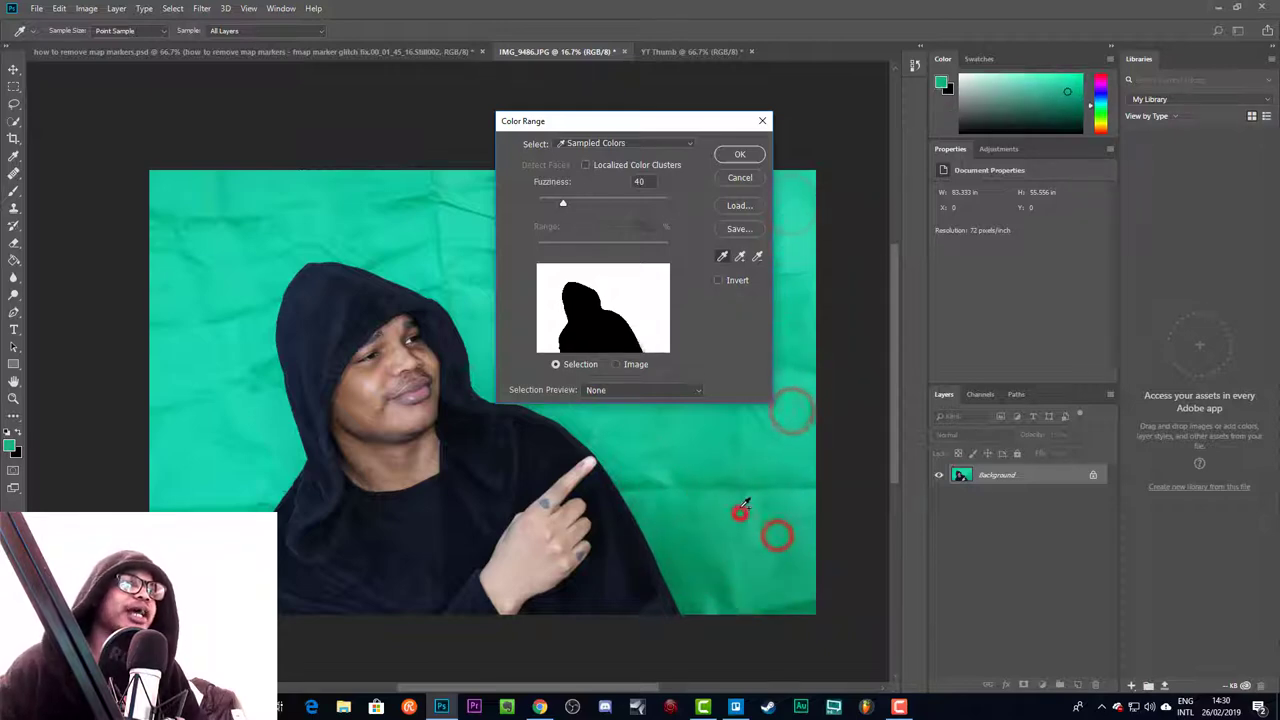
{"action": "left_click", "coordinate": [740, 511]}
Add the remaining green shades along the photo's upper and left edges, and apply the color range as a selection
{"action": "left_click", "coordinate": [476, 233]}
{"action": "left_click", "coordinate": [436, 182]}
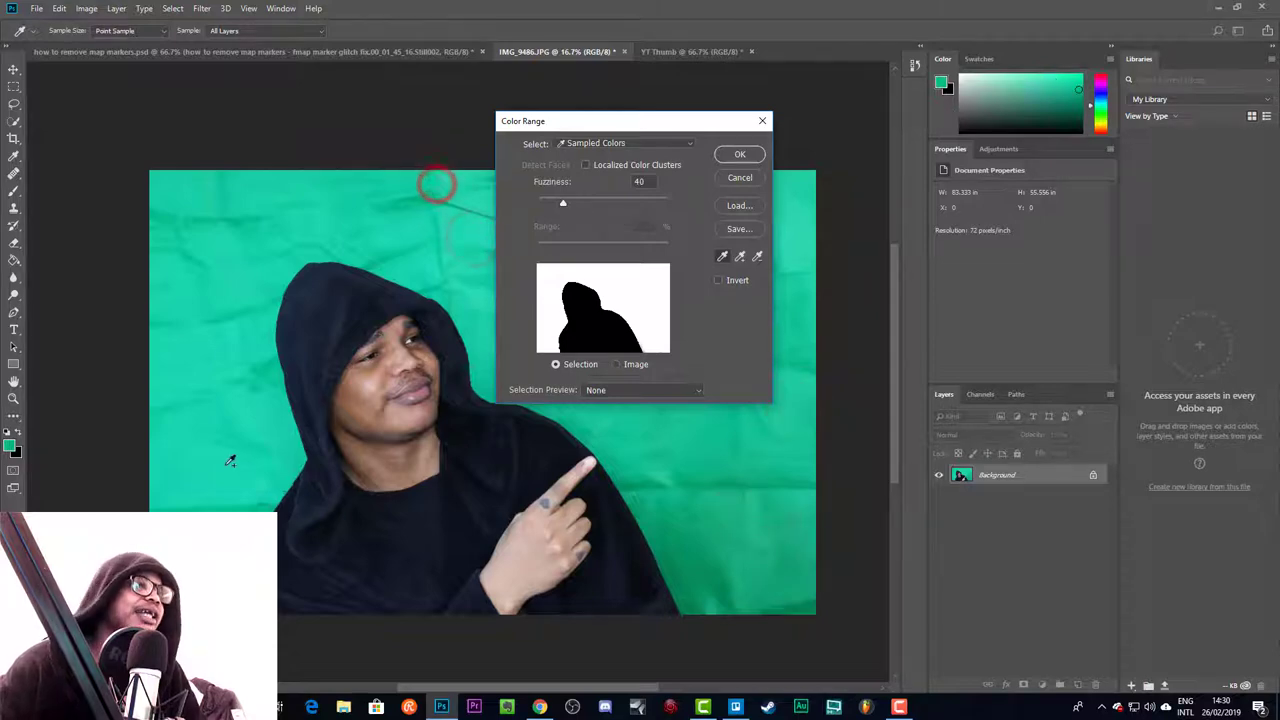
{"action": "left_click", "coordinate": [160, 414]}
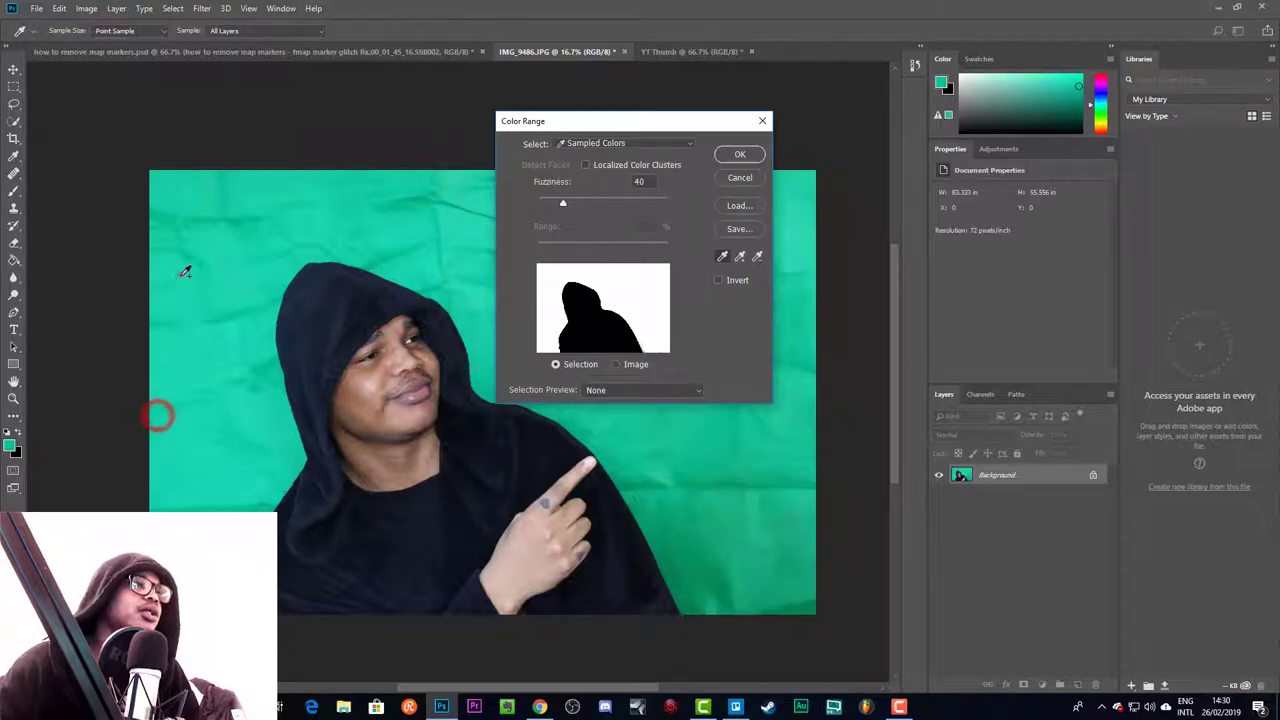
{"action": "left_click", "coordinate": [179, 276]}
{"action": "left_click", "coordinate": [194, 192]}
{"action": "left_click", "coordinate": [380, 184]}
{"action": "left_click", "coordinate": [430, 186]}
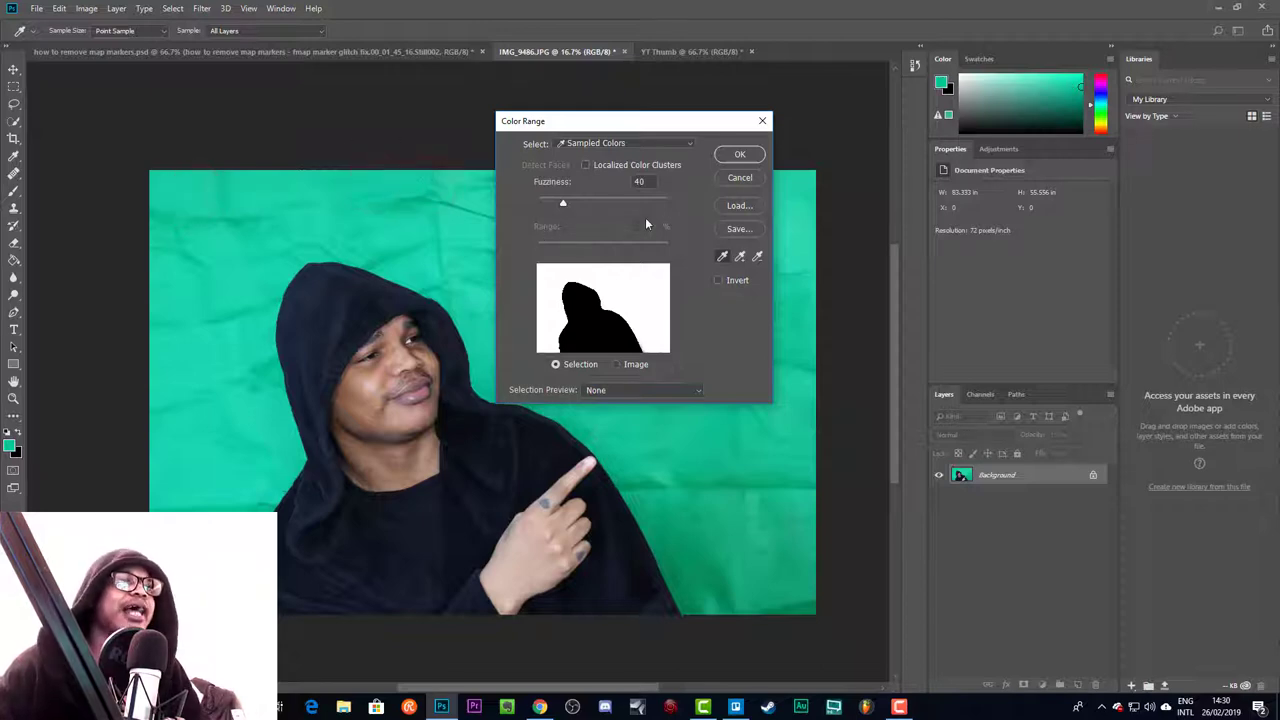
{"action": "left_click", "coordinate": [741, 155]}
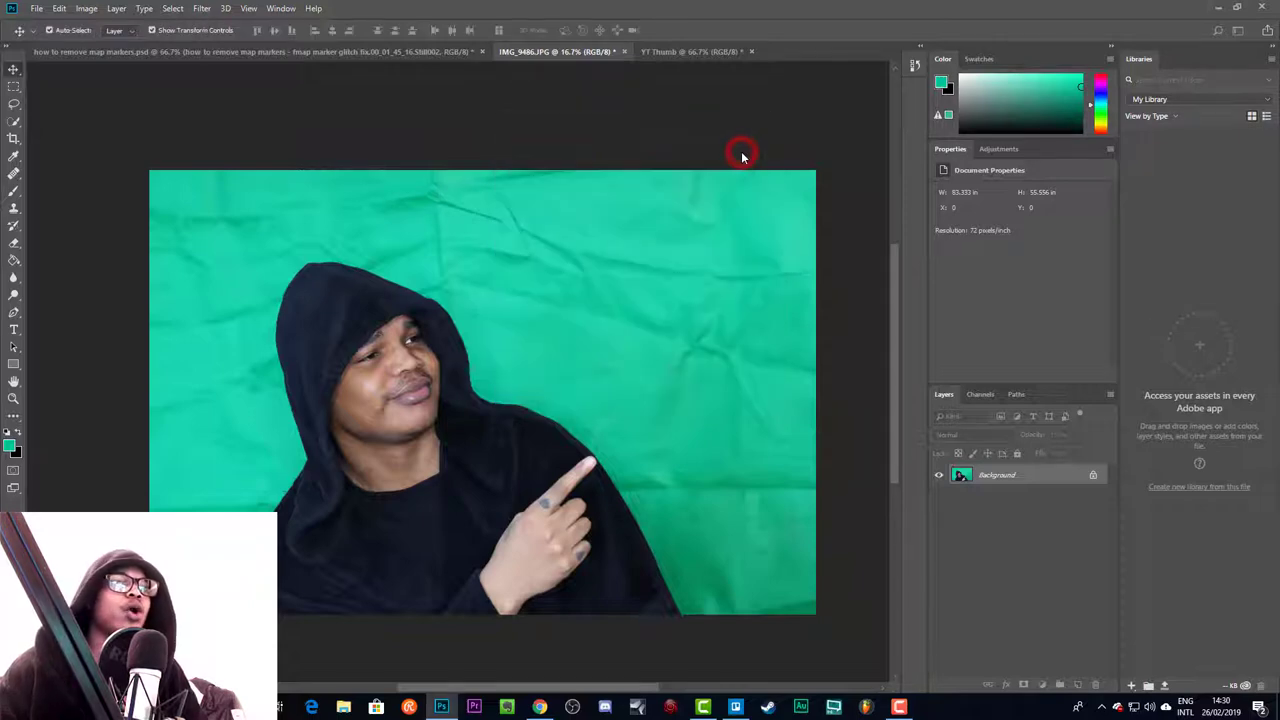
Convert the locked Background into a regular layer named Layer 0
{"action": "right_click", "coordinate": [1010, 476]}
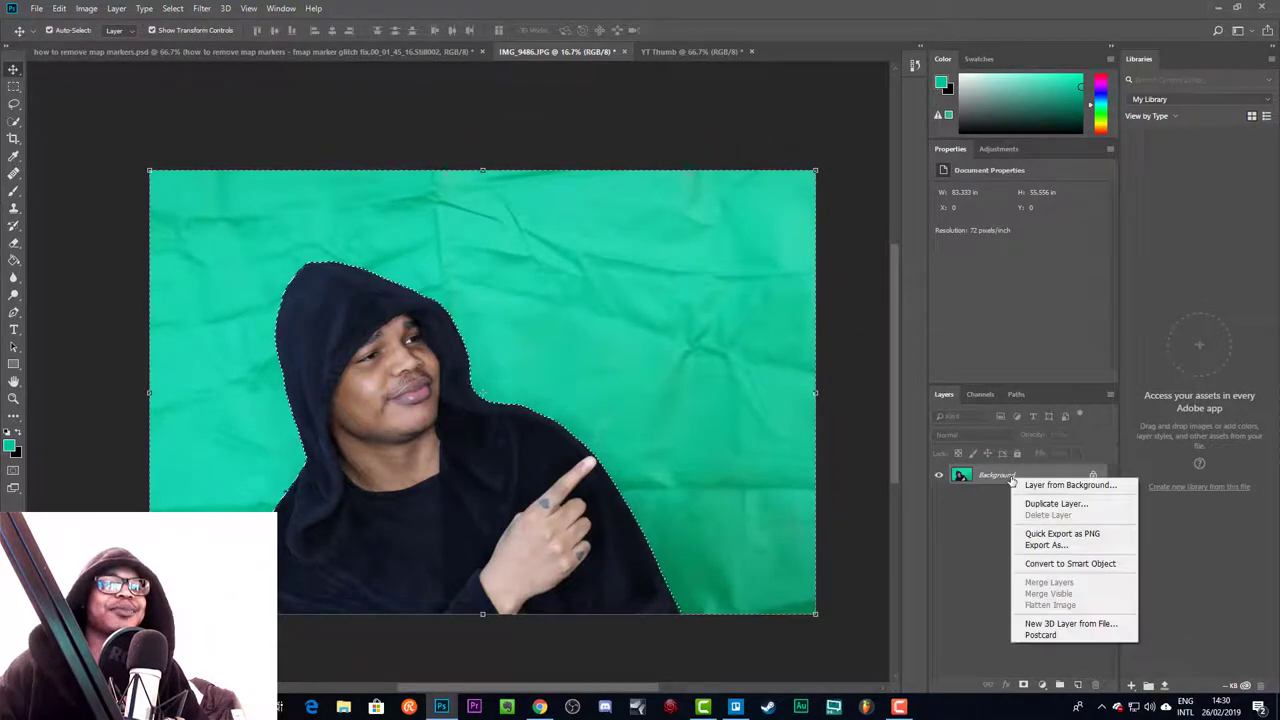
{"action": "left_click", "coordinate": [1055, 488]}
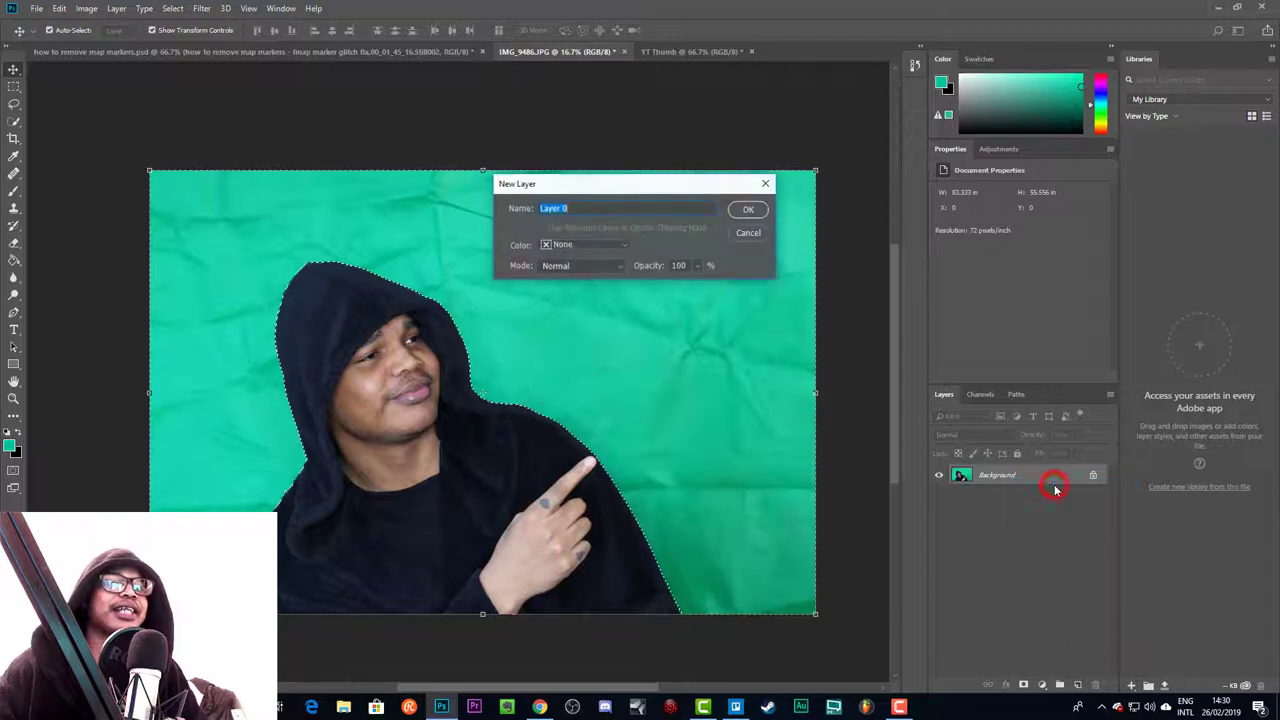
{"action": "left_click", "coordinate": [755, 210]}
{"action": "right_click", "coordinate": [999, 480]}
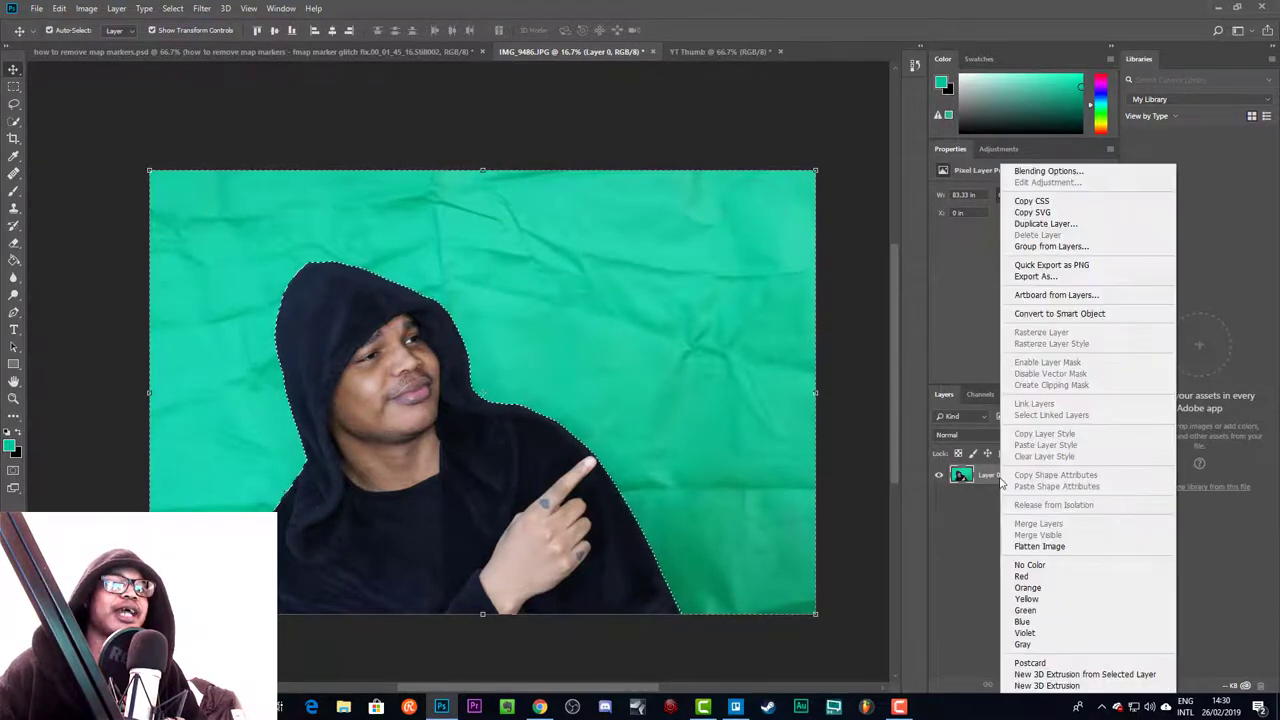
{"action": "left_click", "coordinate": [976, 516]}
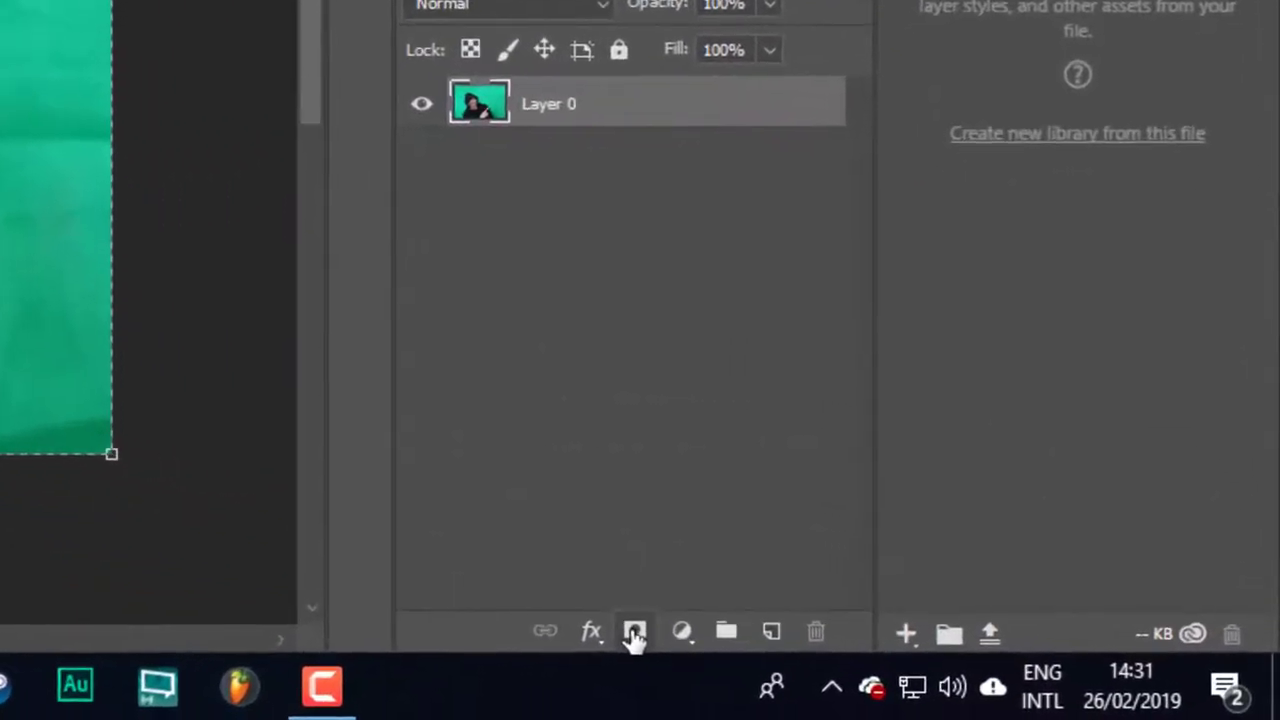
Add a layer mask to Layer 0 from the selection and invert it to hide the green backdrop
{"action": "left_click", "coordinate": [634, 632]}
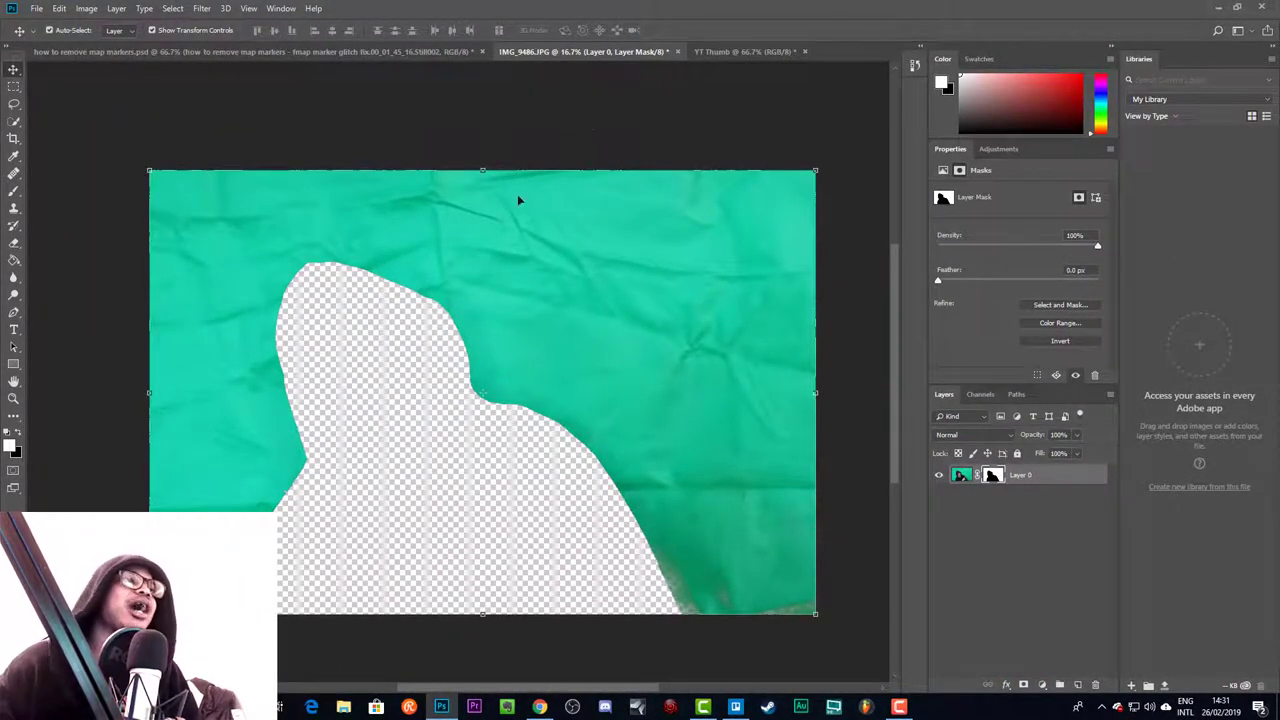
{"action": "left_click", "coordinate": [86, 8]}
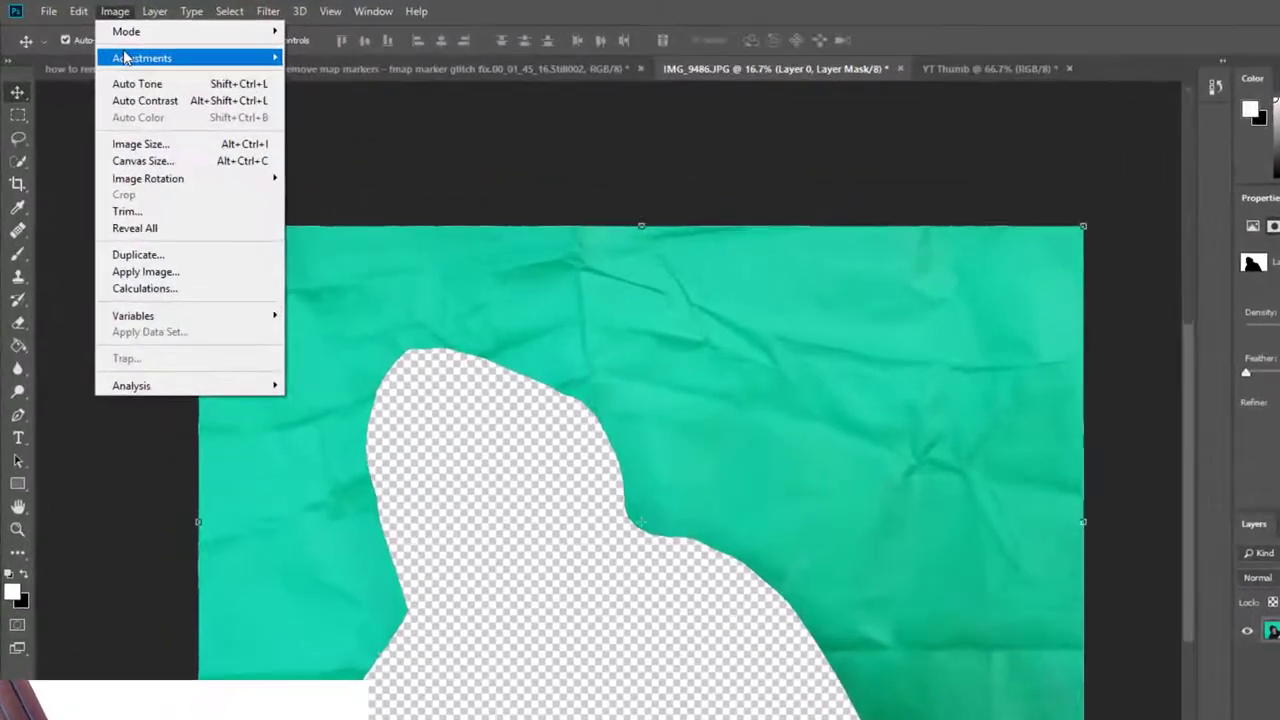
{"action": "mouse_move", "coordinate": [106, 42]}
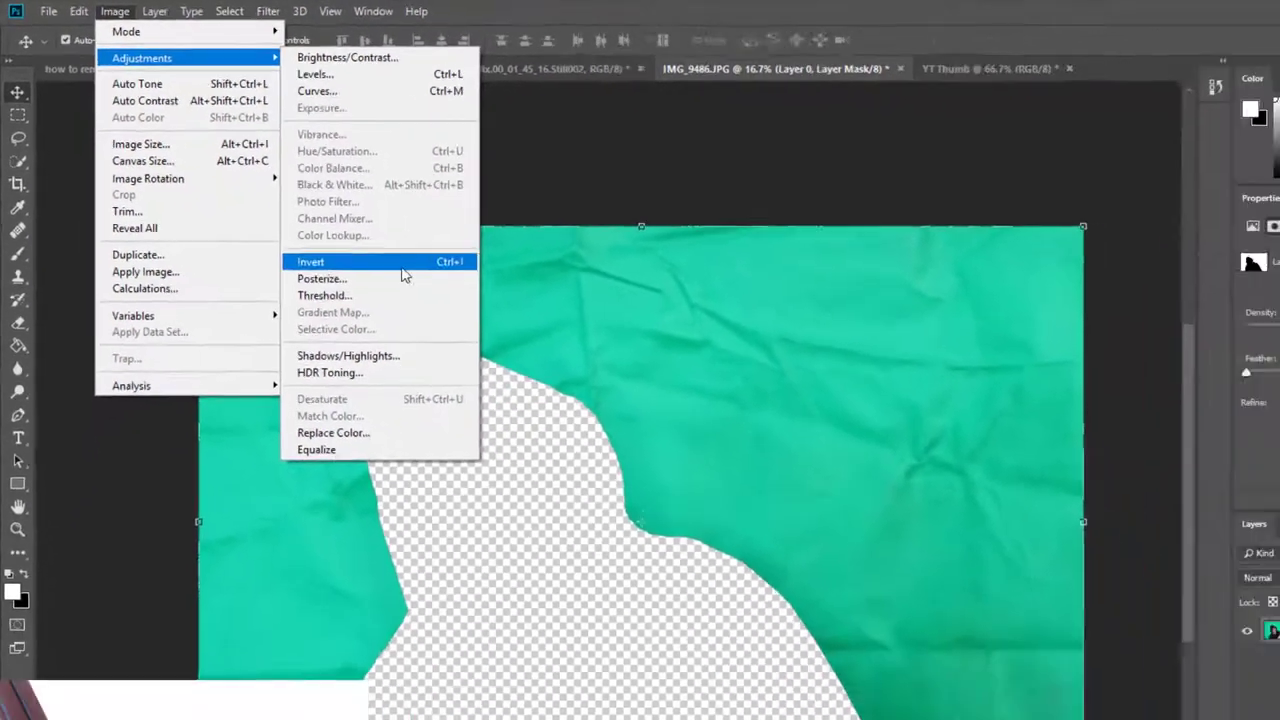
{"action": "left_click", "coordinate": [400, 265]}
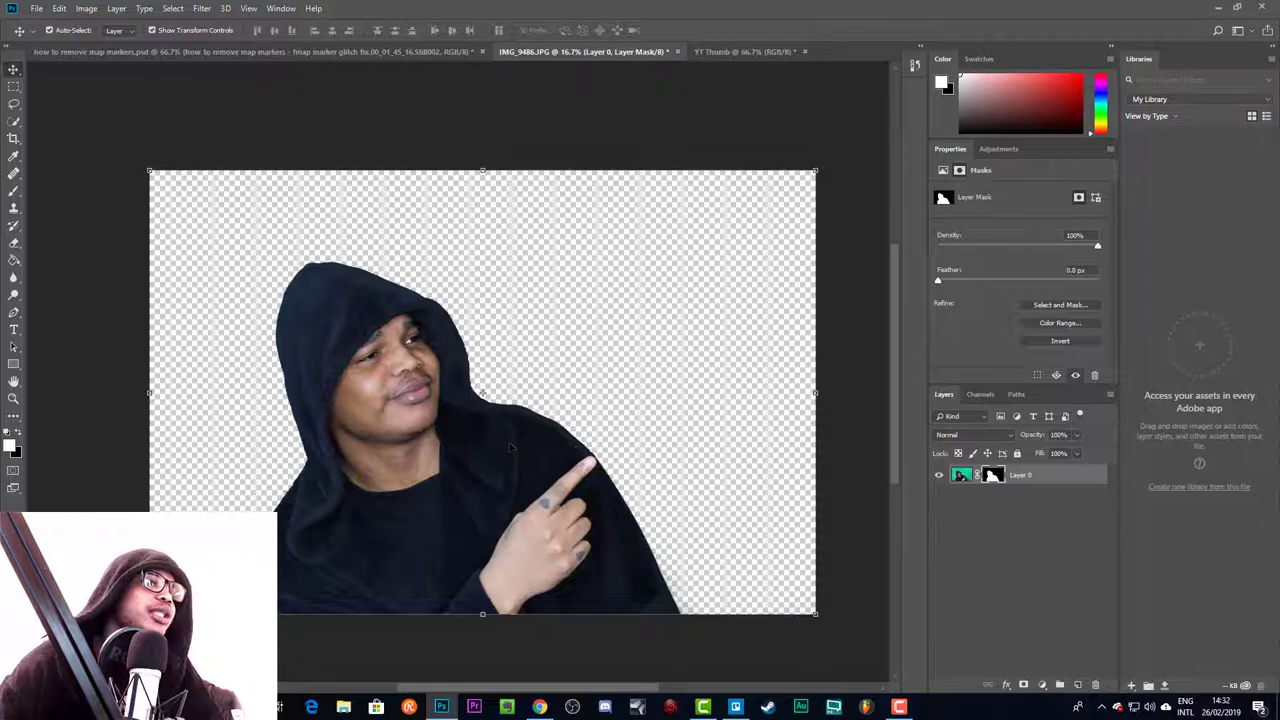
Refine the edges of Layer 0's mask with Smooth 13, Feather 1.7 px and Radius 2 px
{"action": "key", "text": "m"}
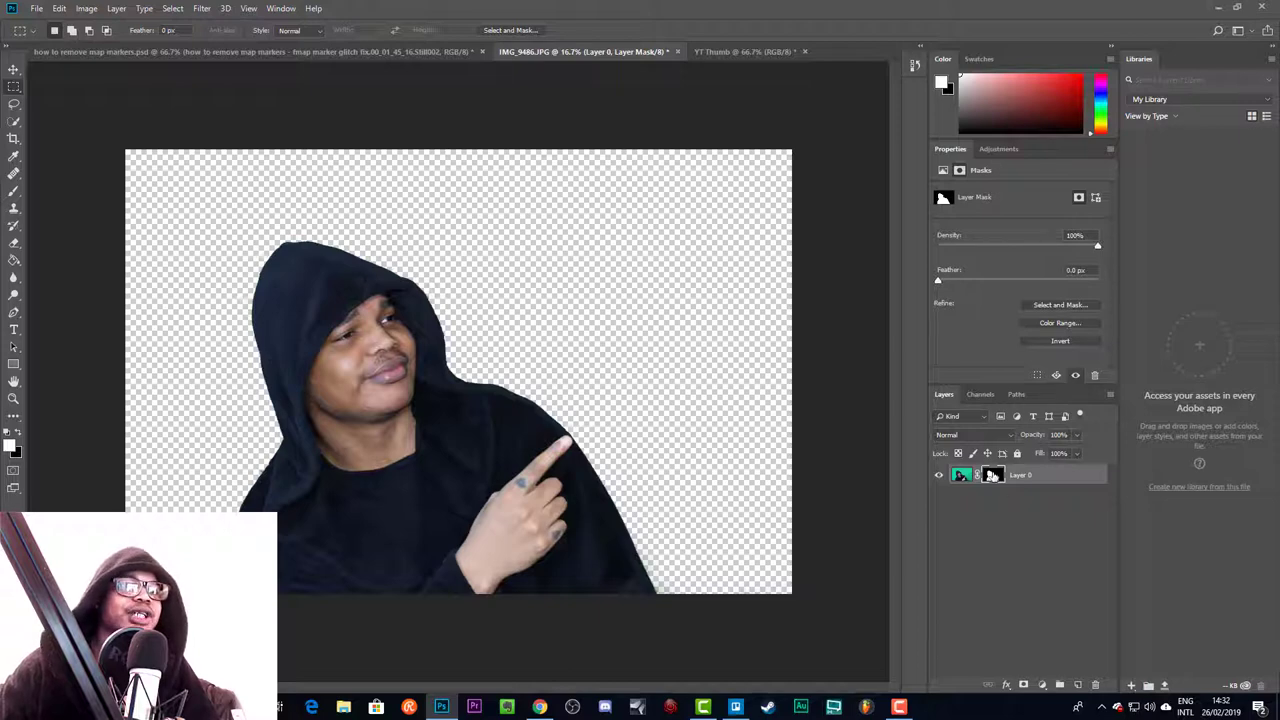
{"action": "double_click", "coordinate": [993, 477]}
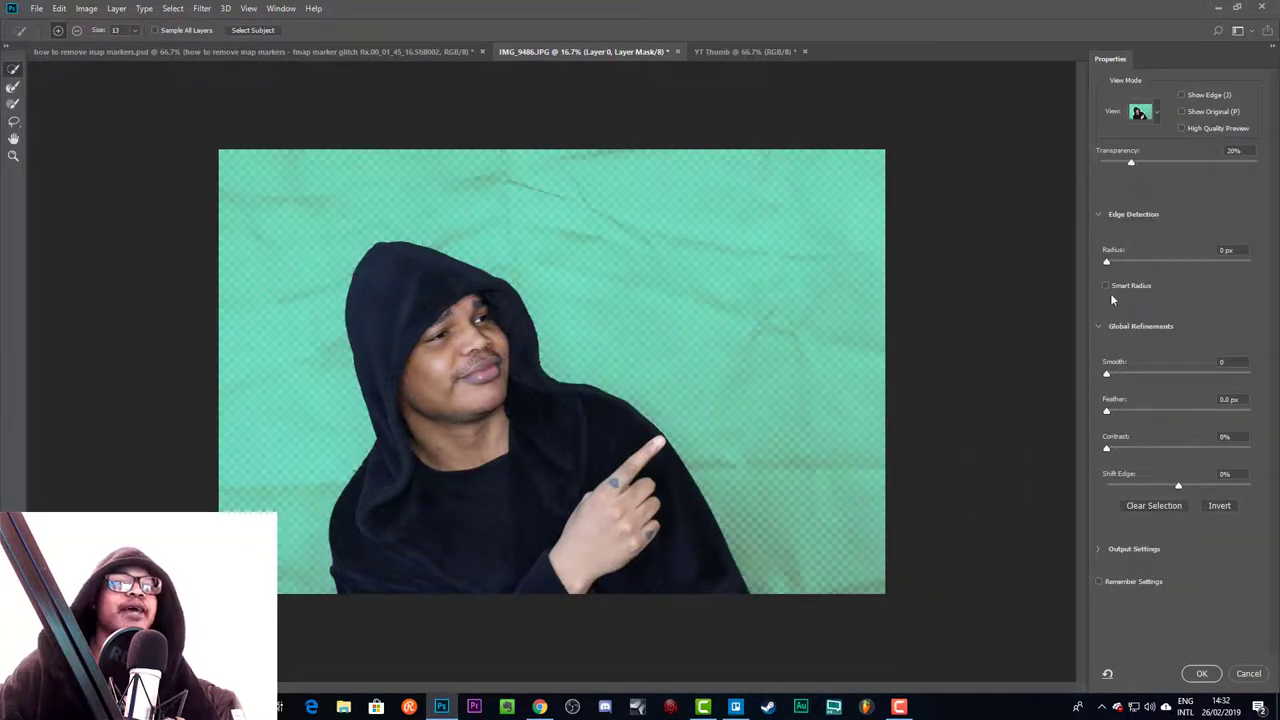
{"action": "left_click_drag", "start_coordinate": [1107, 373], "coordinate": [1219, 425]}
{"action": "mouse_move", "coordinate": [1130, 419]}
{"action": "left_mouse_down"}
{"action": "mouse_move", "coordinate": [1097, 413]}
{"action": "mouse_move", "coordinate": [1121, 411]}
{"action": "left_mouse_up"}
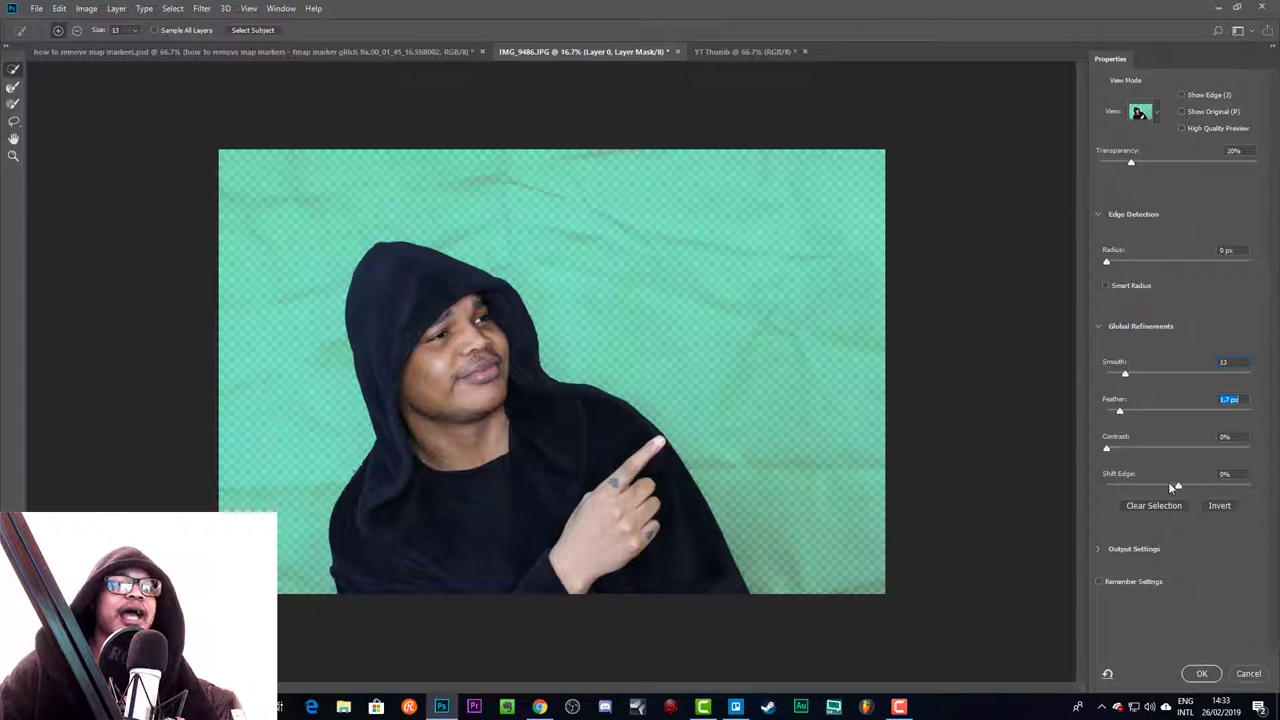
{"action": "left_click", "coordinate": [1107, 265]}
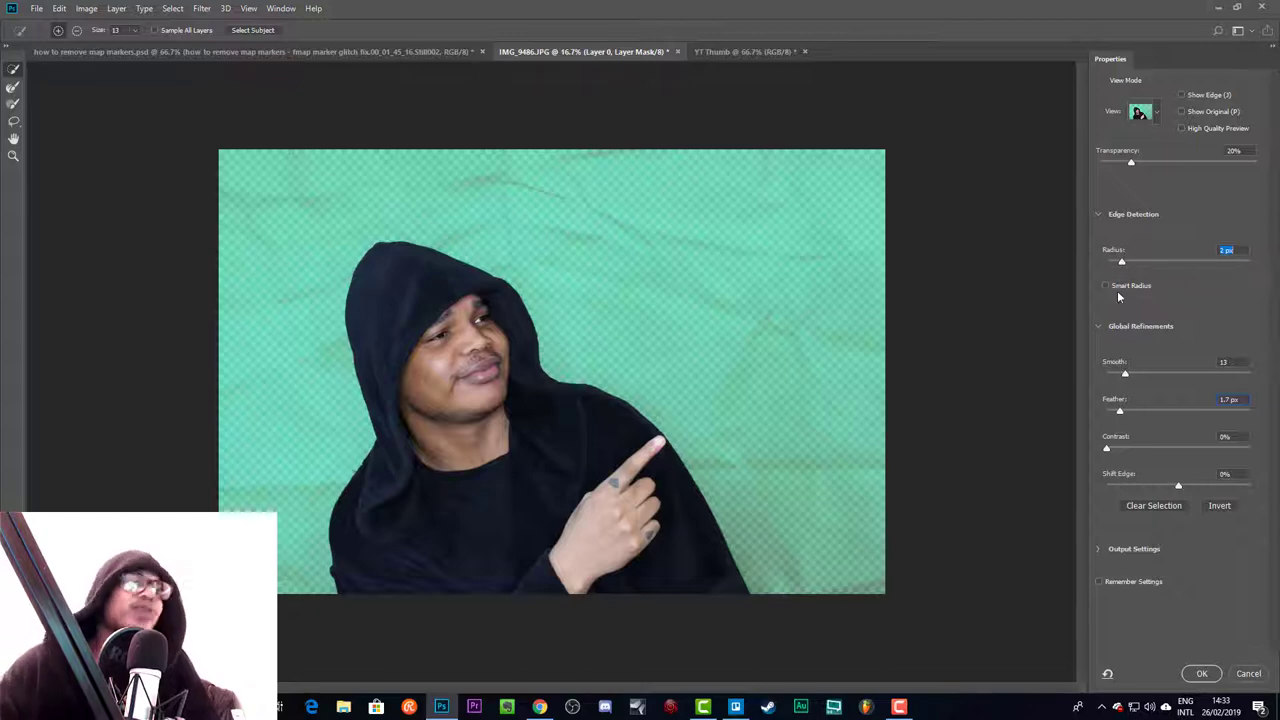
{"action": "left_click", "coordinate": [1203, 673]}
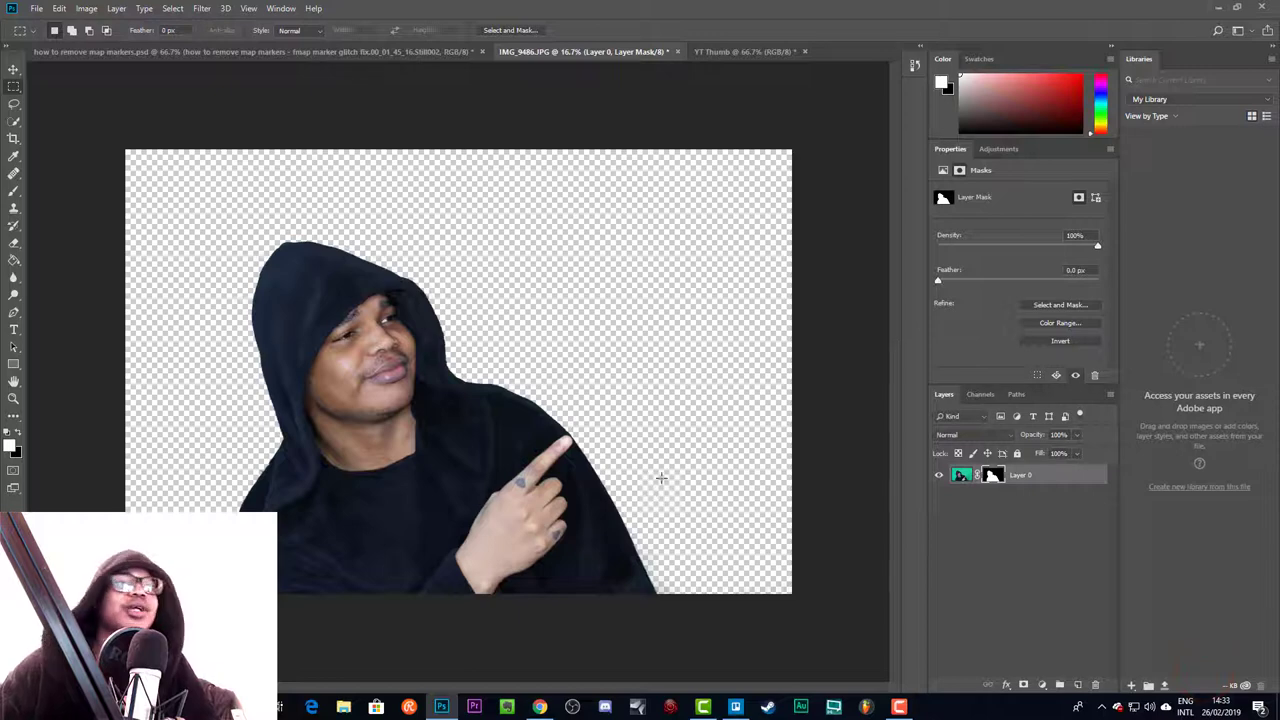
{"action": "left_click", "coordinate": [12, 69]}
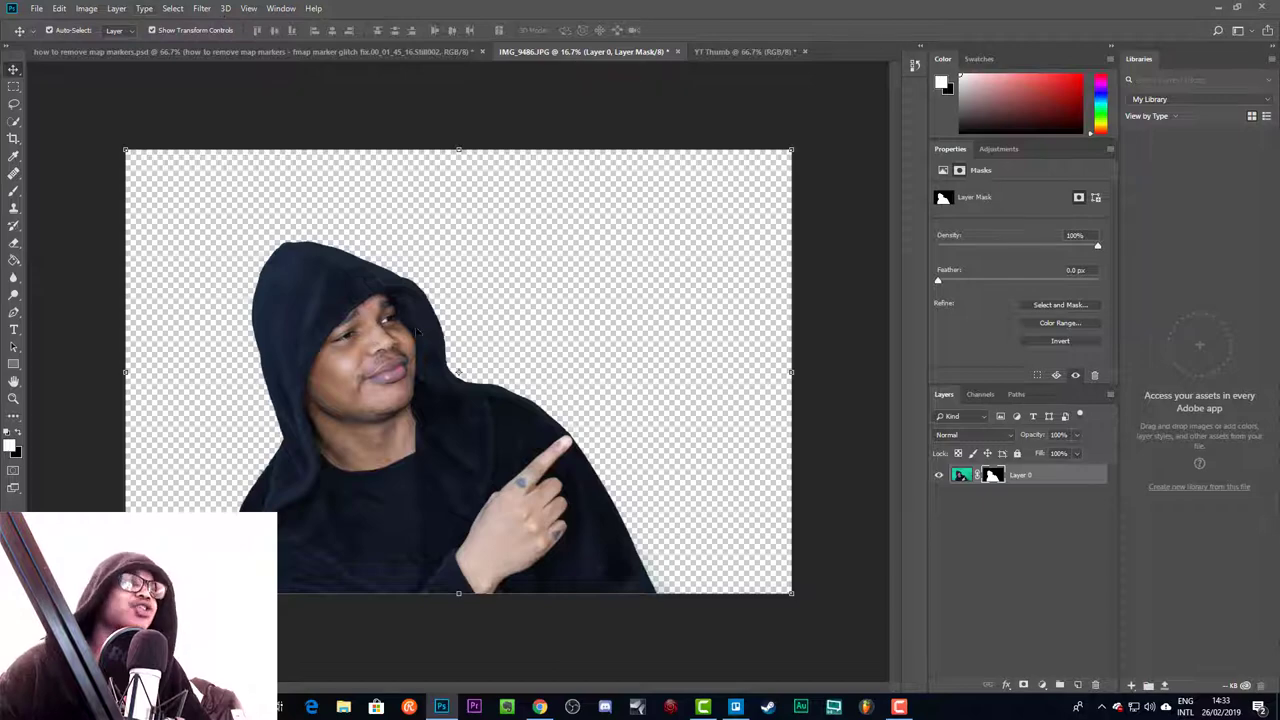
{"action": "left_click", "coordinate": [116, 9]}
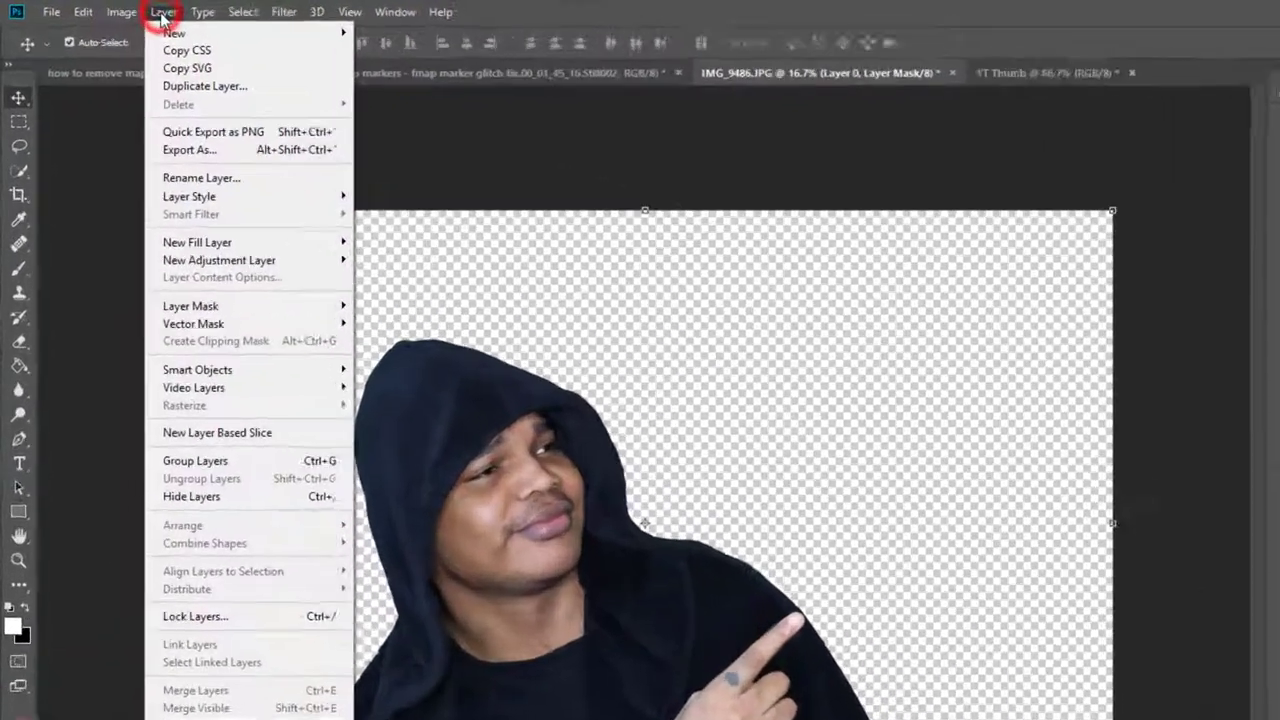
{"action": "mouse_move", "coordinate": [115, 15]}
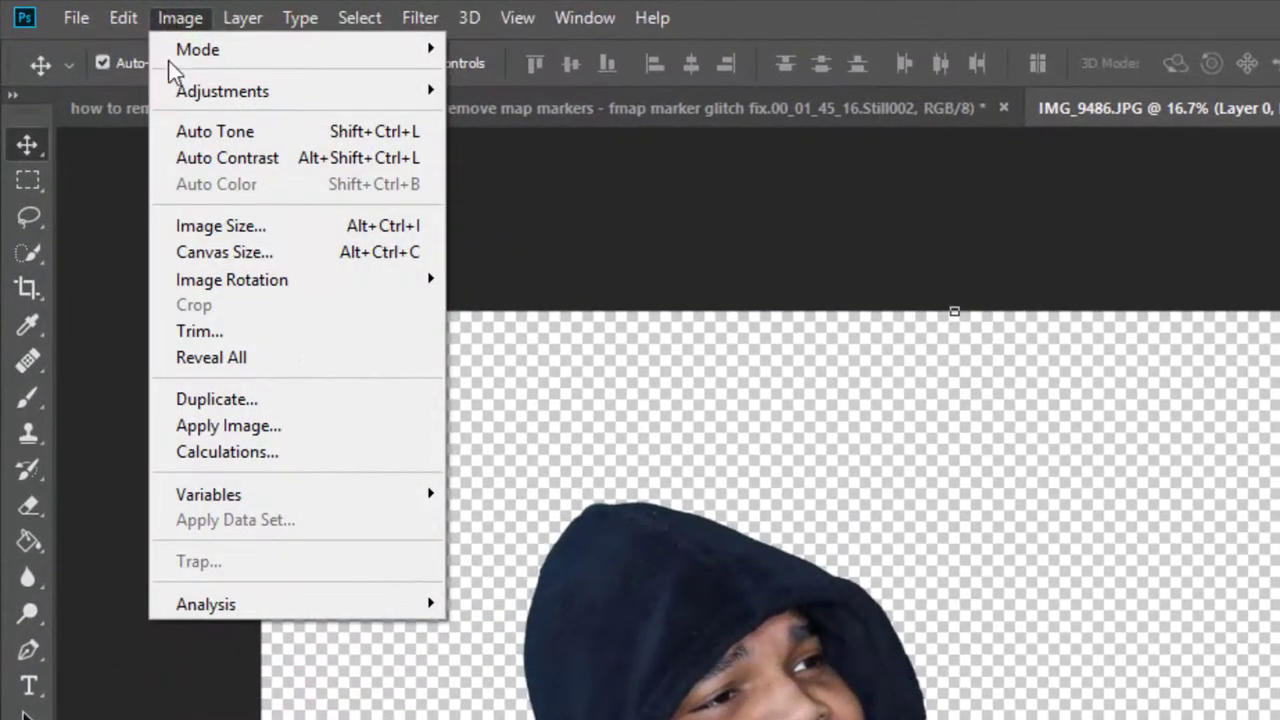
{"action": "mouse_move", "coordinate": [269, 67]}
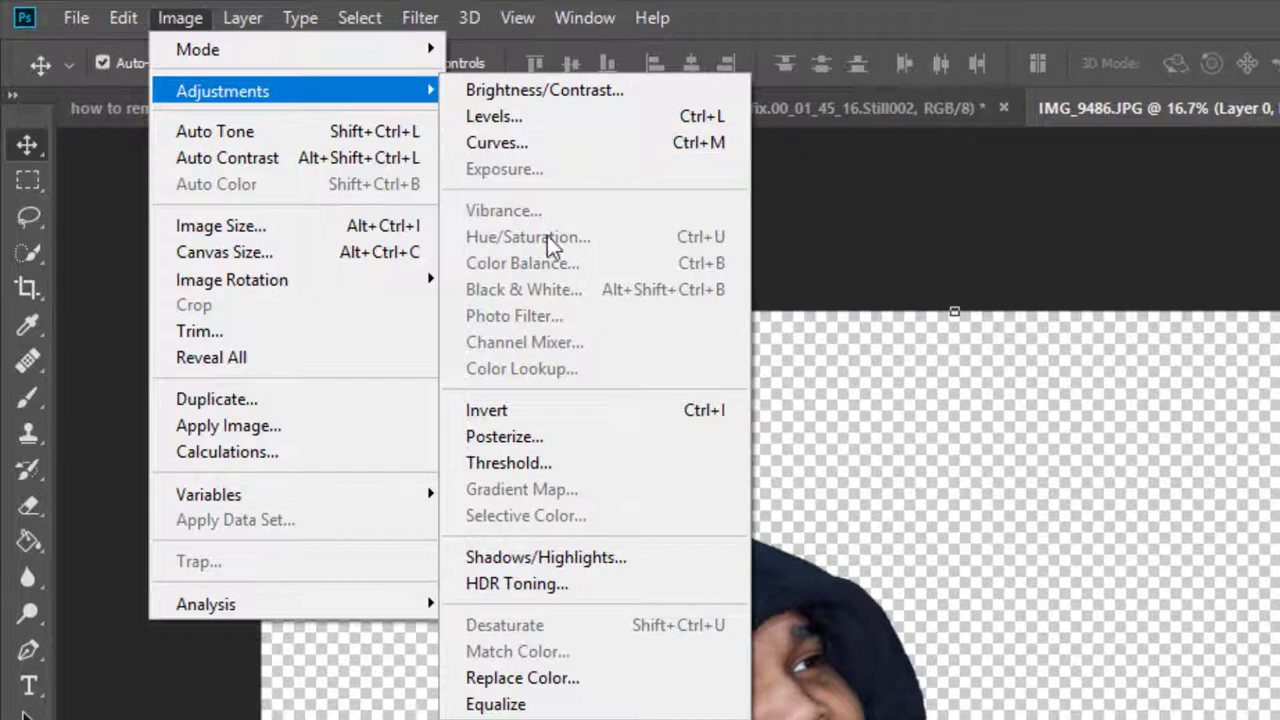
{"action": "left_click", "coordinate": [547, 103]}
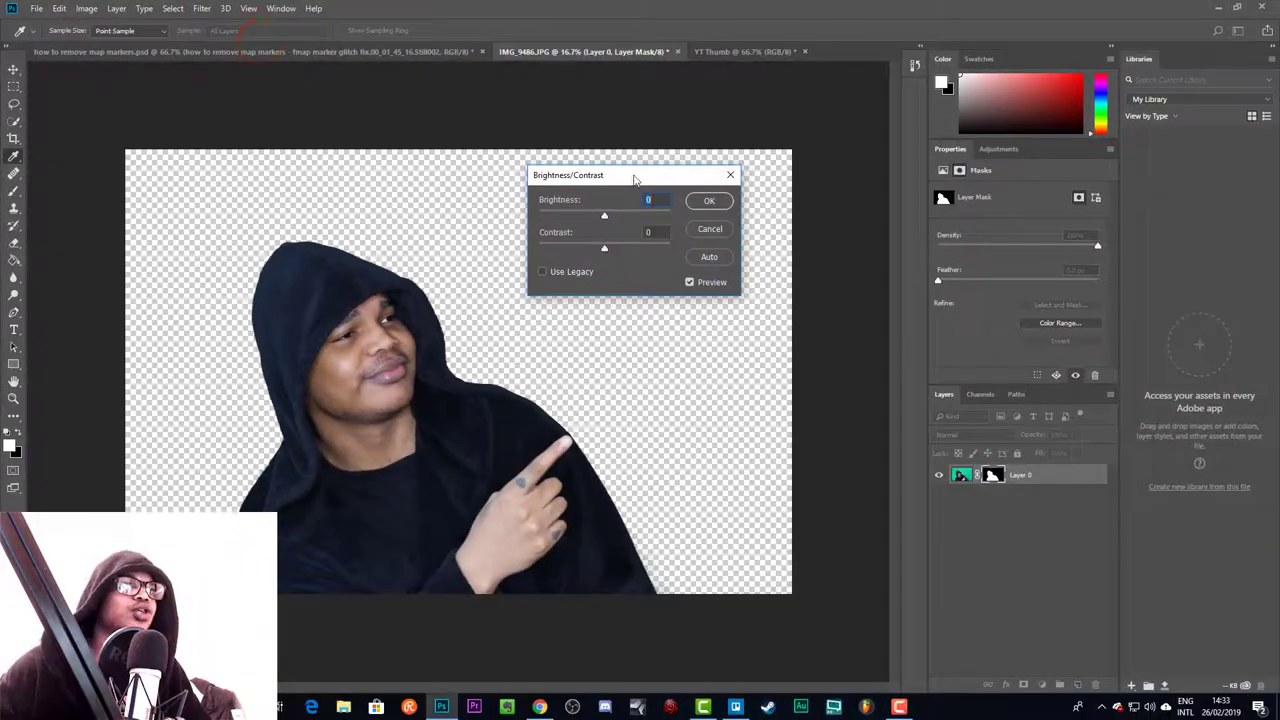
{"action": "left_click_drag", "start_coordinate": [650, 180], "coordinate": [714, 188]}
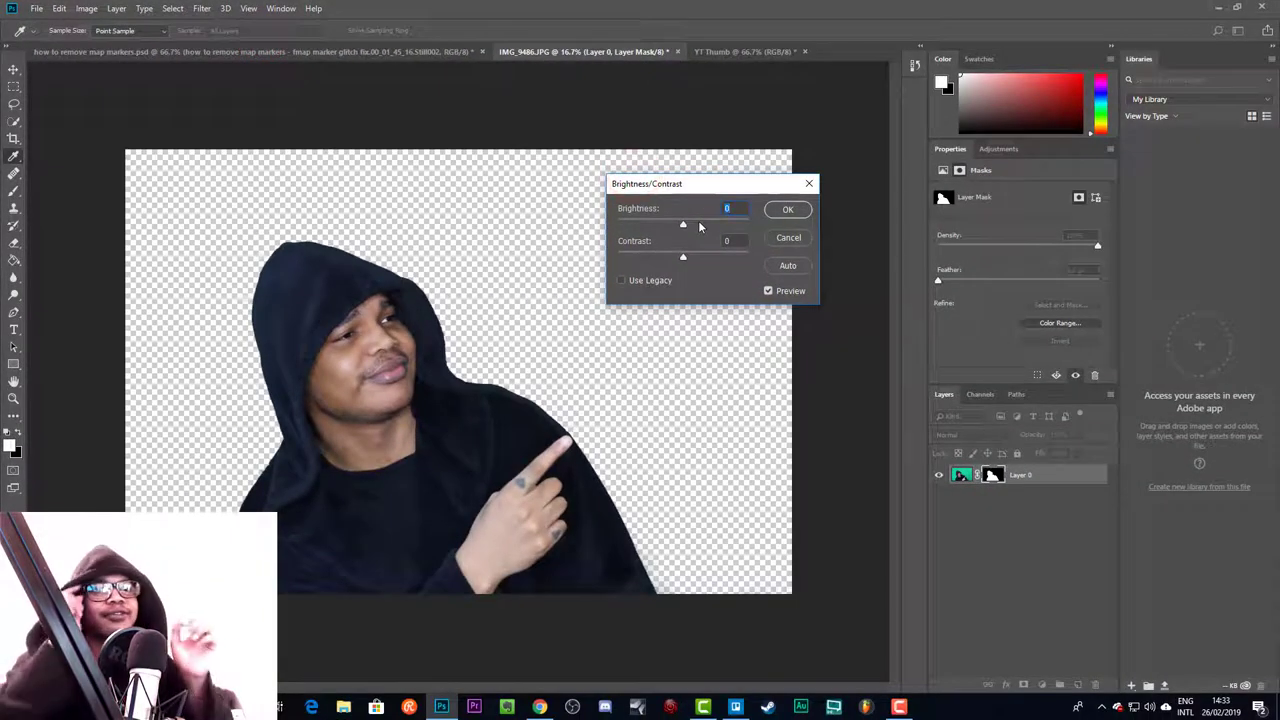
{"action": "key", "text": "Escape"}
{"action": "key", "text": "v"}
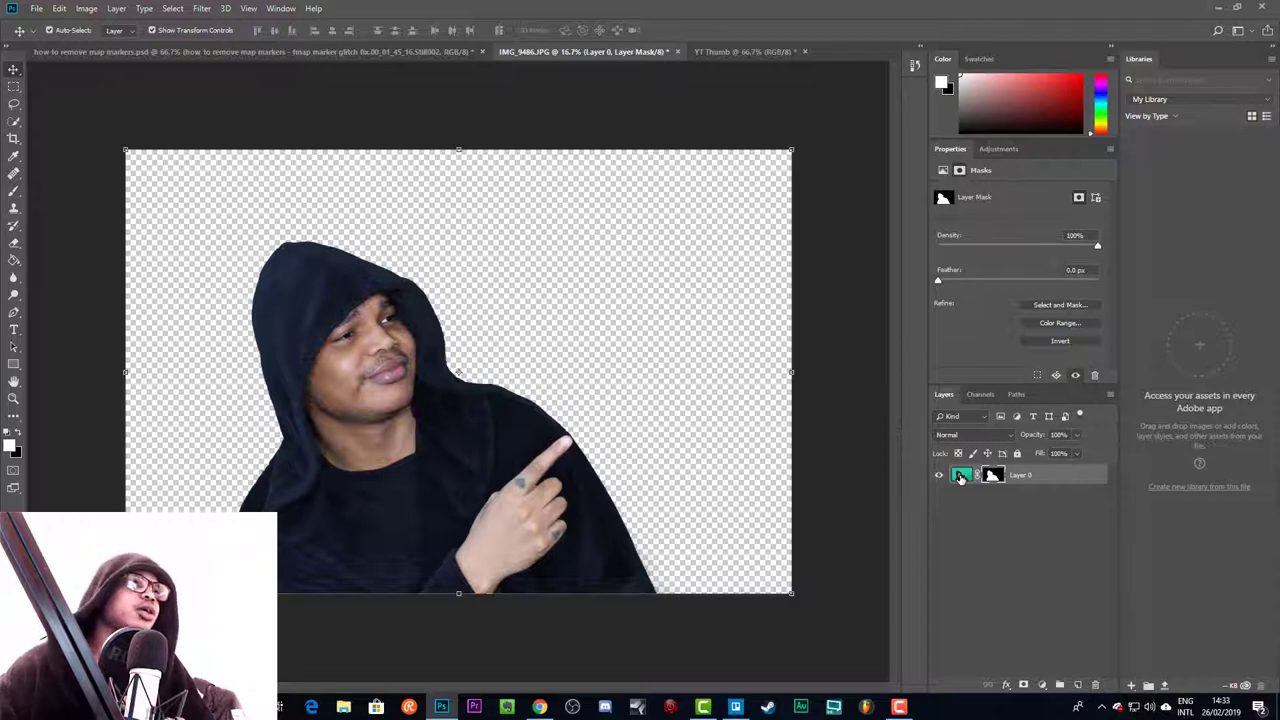
Apply a Brightness/Contrast adjustment to Layer 0's image, not its mask, with Brightness 14 and Contrast 31
{"action": "left_click", "coordinate": [960, 478]}
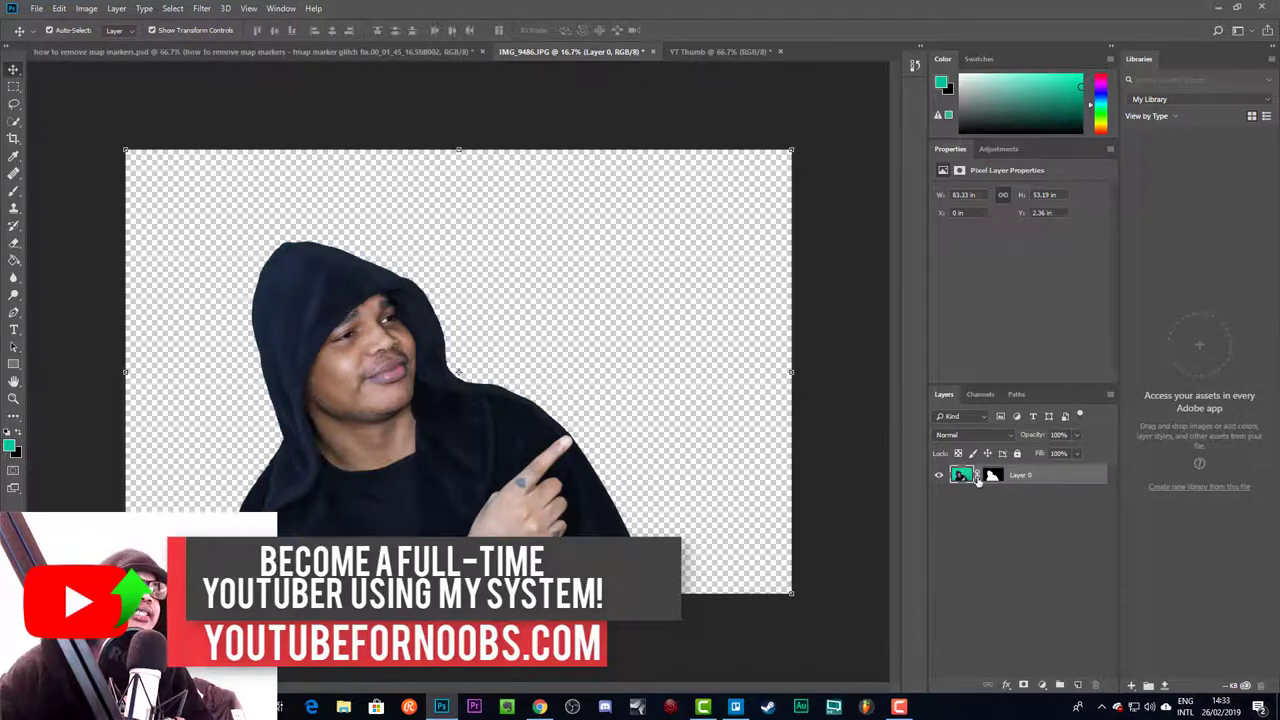
{"action": "left_click", "coordinate": [86, 8]}
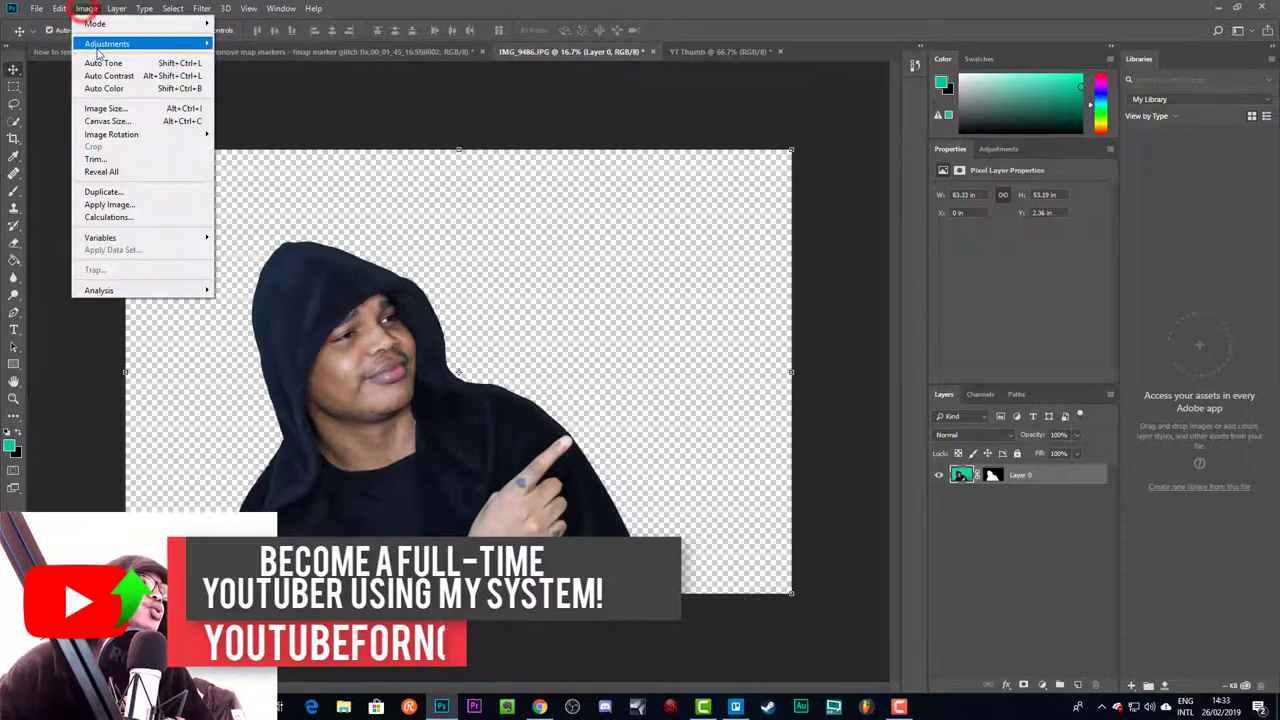
{"action": "mouse_move", "coordinate": [100, 44]}
{"action": "left_click", "coordinate": [272, 45]}
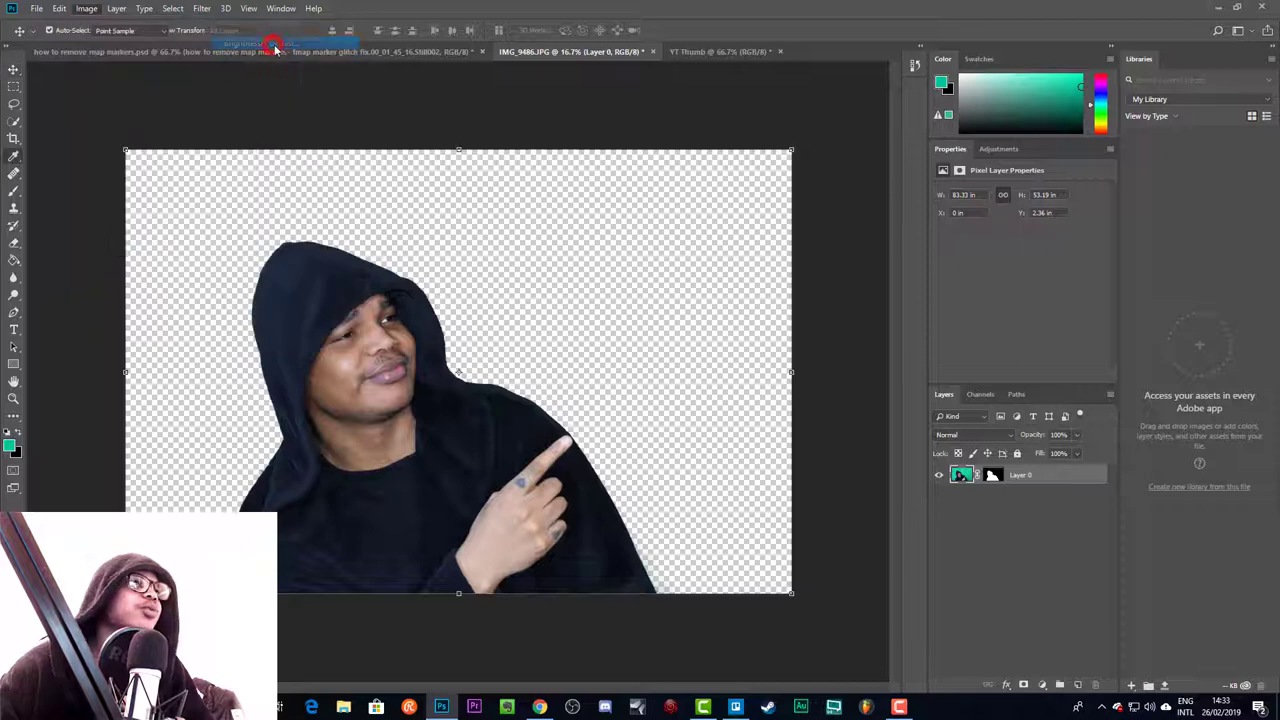
{"action": "left_click_drag", "start_coordinate": [681, 225], "coordinate": [704, 258]}
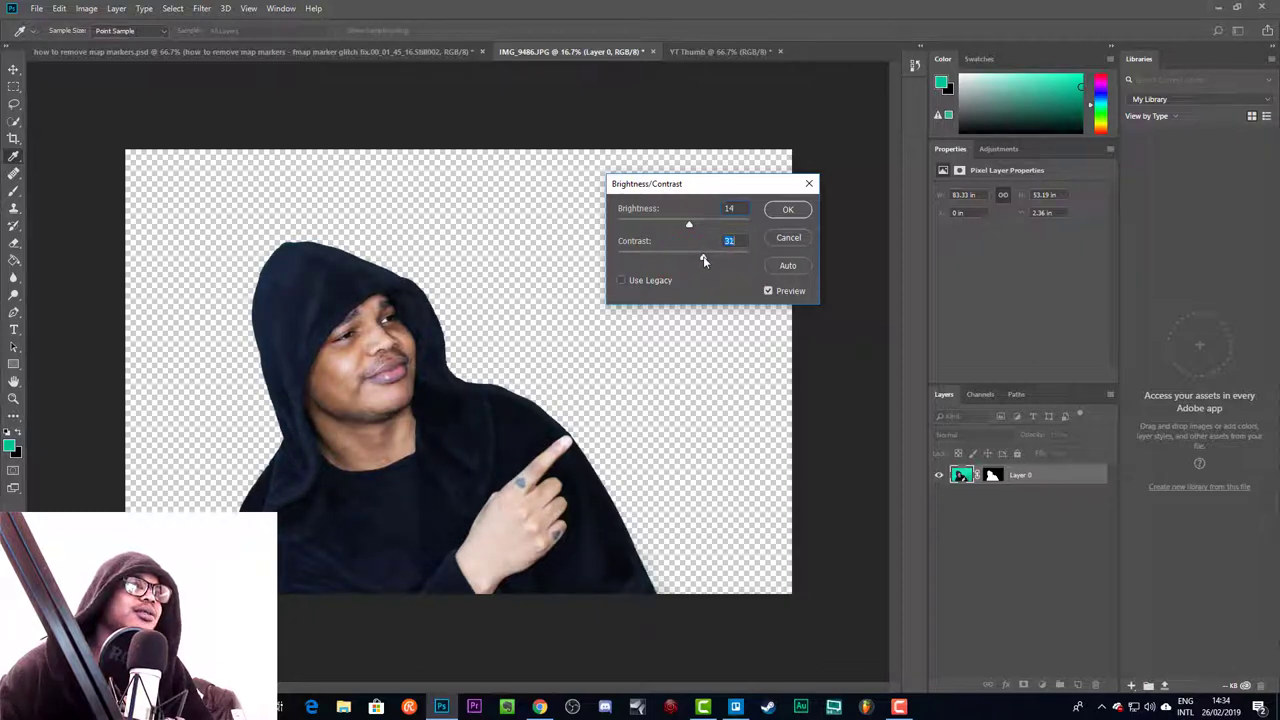
{"action": "left_click", "coordinate": [791, 209]}
{"action": "key", "text": "v"}
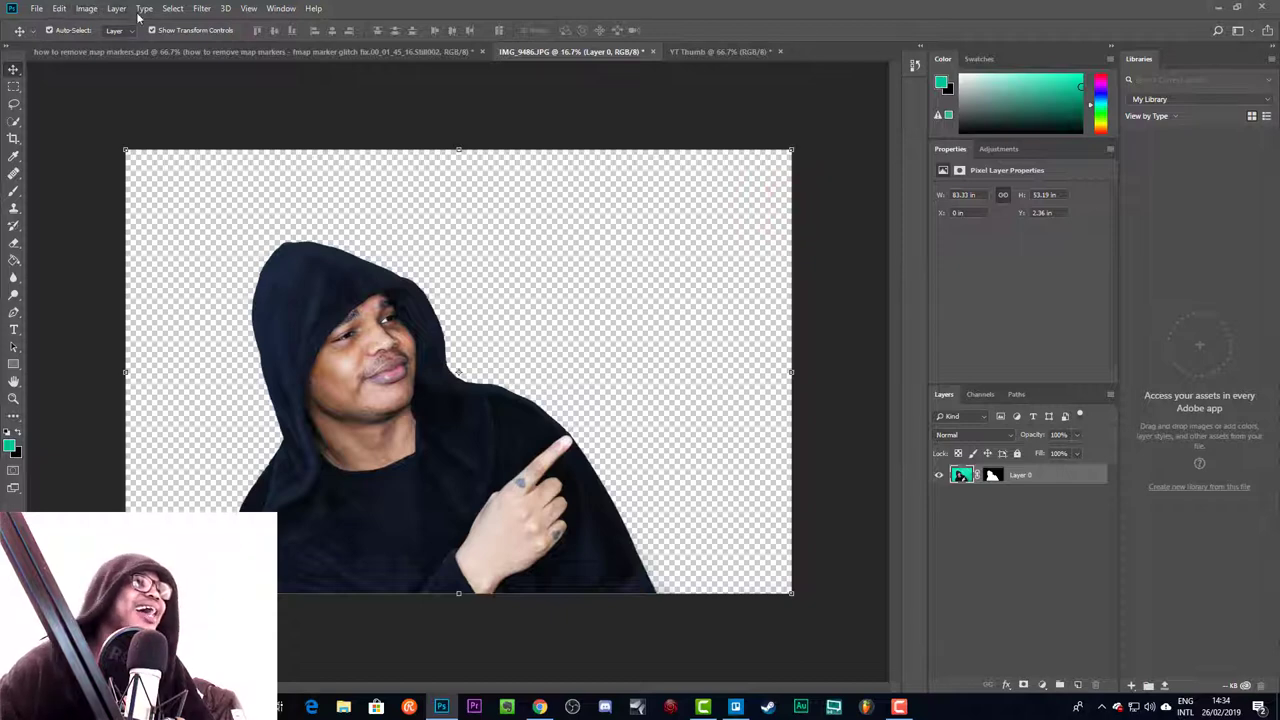
Apply an RGB Curves adjustment to the photo with input/output points 226/234, 181/190 and 28/24
{"action": "left_click", "coordinate": [86, 8]}
{"action": "mouse_move", "coordinate": [124, 44]}
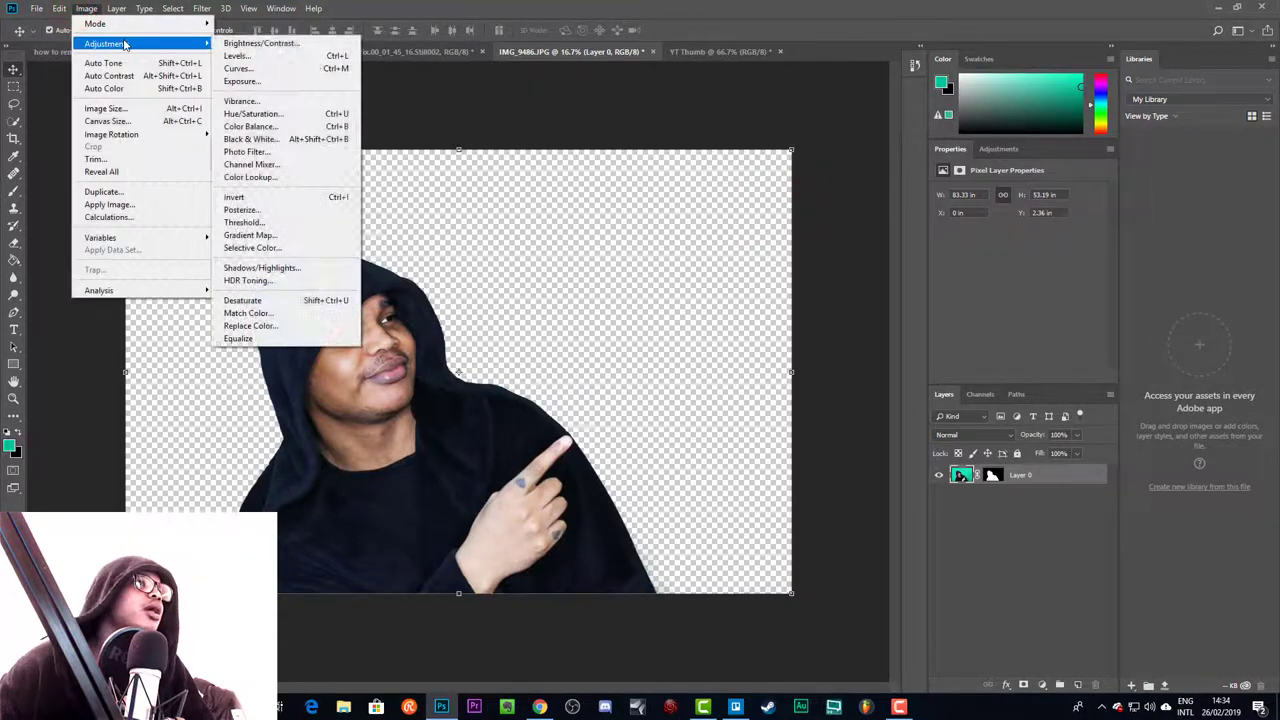
{"action": "left_click", "coordinate": [270, 69]}
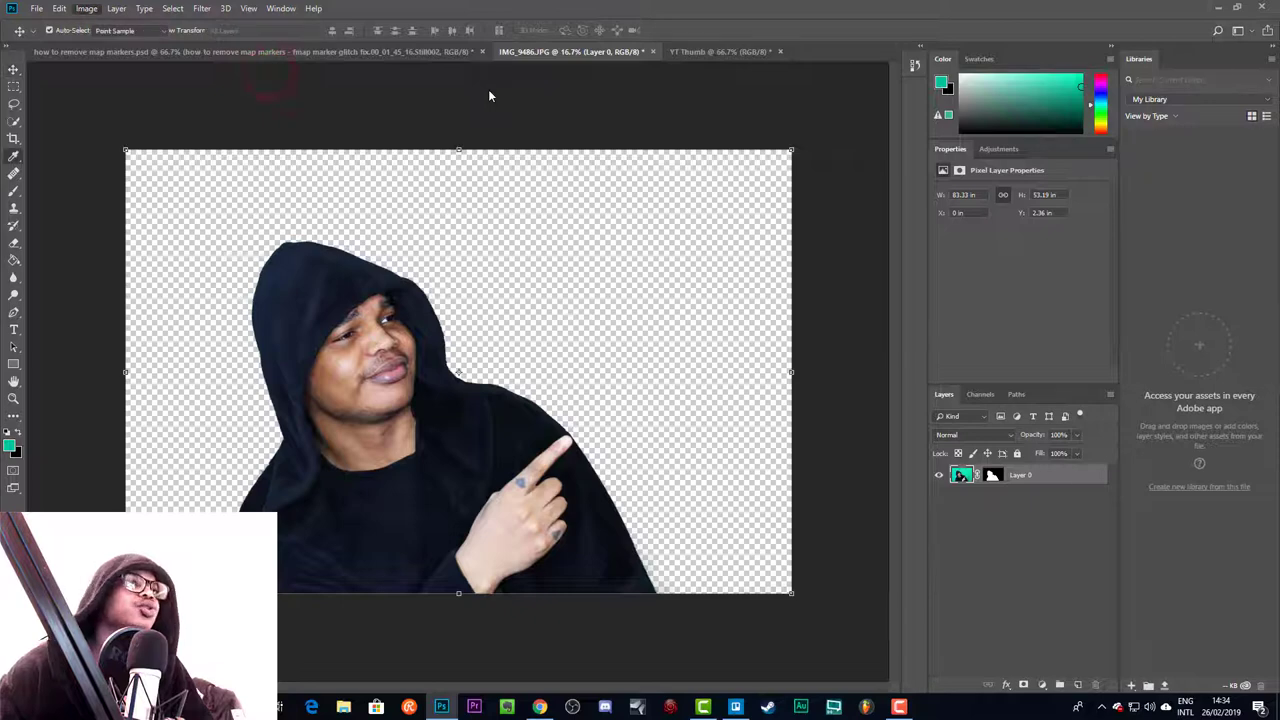
{"action": "left_click", "coordinate": [633, 119]}
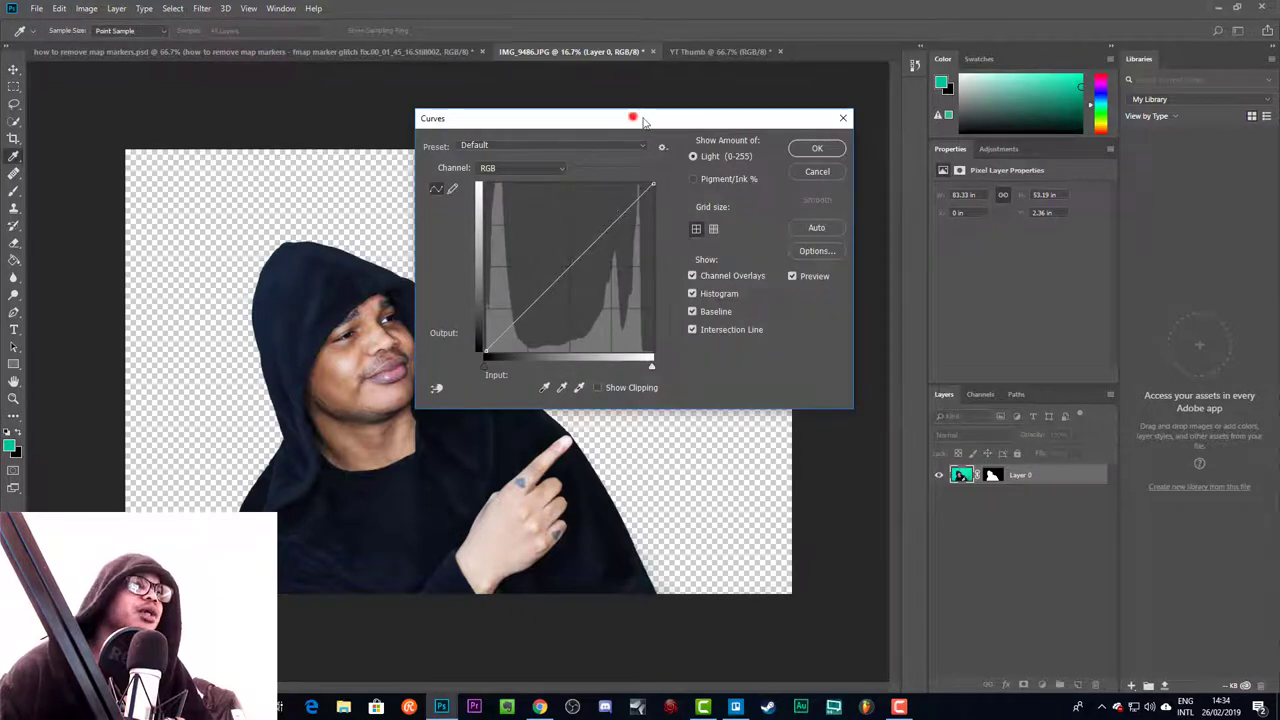
{"action": "left_click_drag", "start_coordinate": [633, 119], "coordinate": [797, 141]}
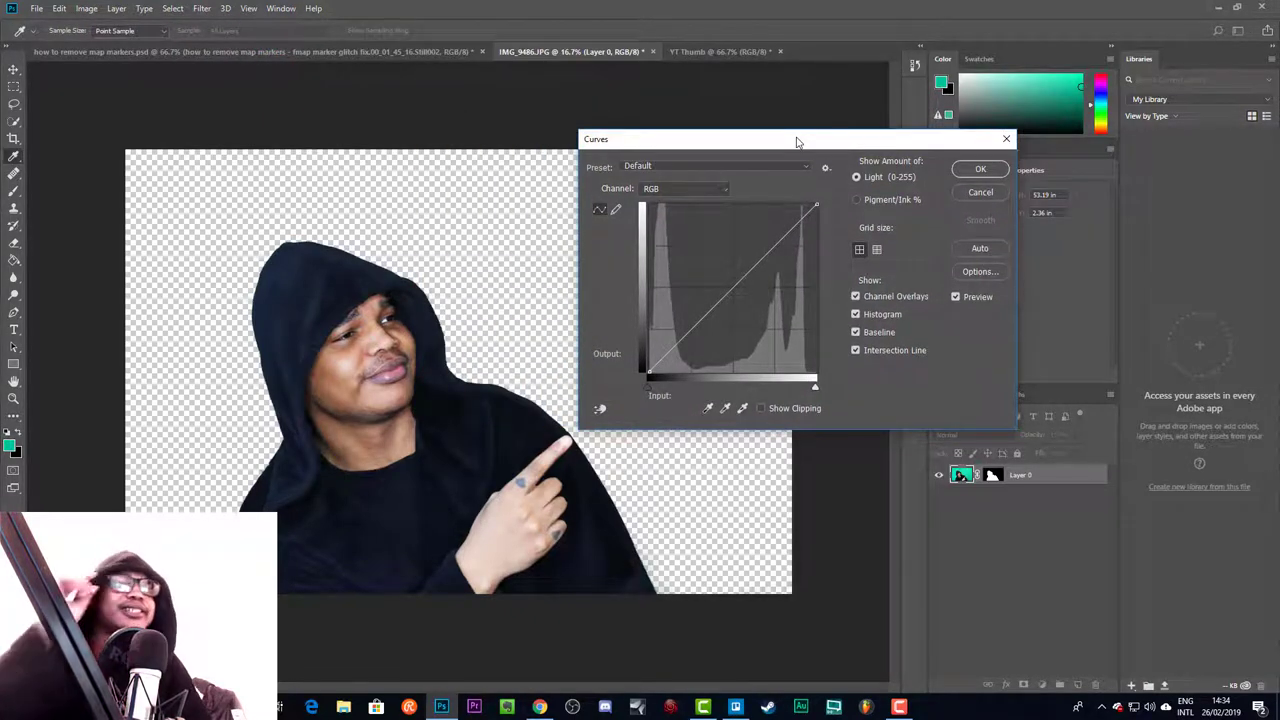
{"action": "left_click_drag", "start_coordinate": [803, 216], "coordinate": [797, 215]}
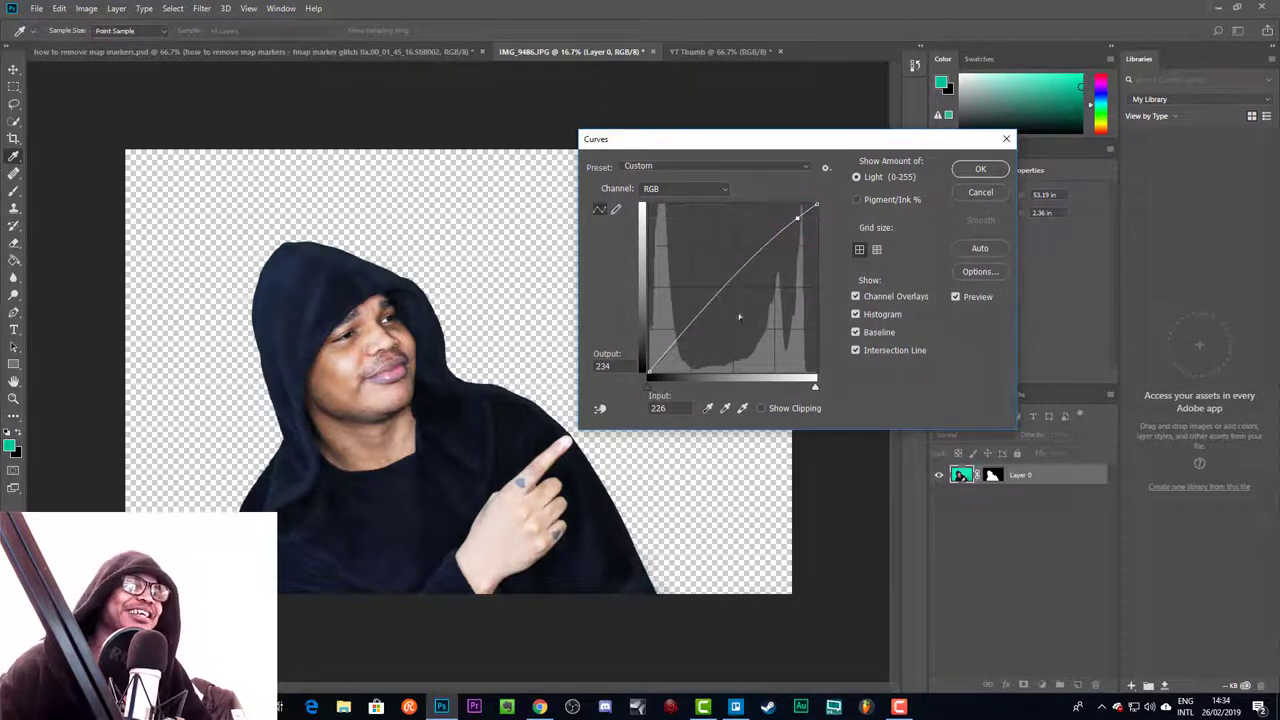
{"action": "left_click_drag", "start_coordinate": [664, 348], "coordinate": [667, 353]}
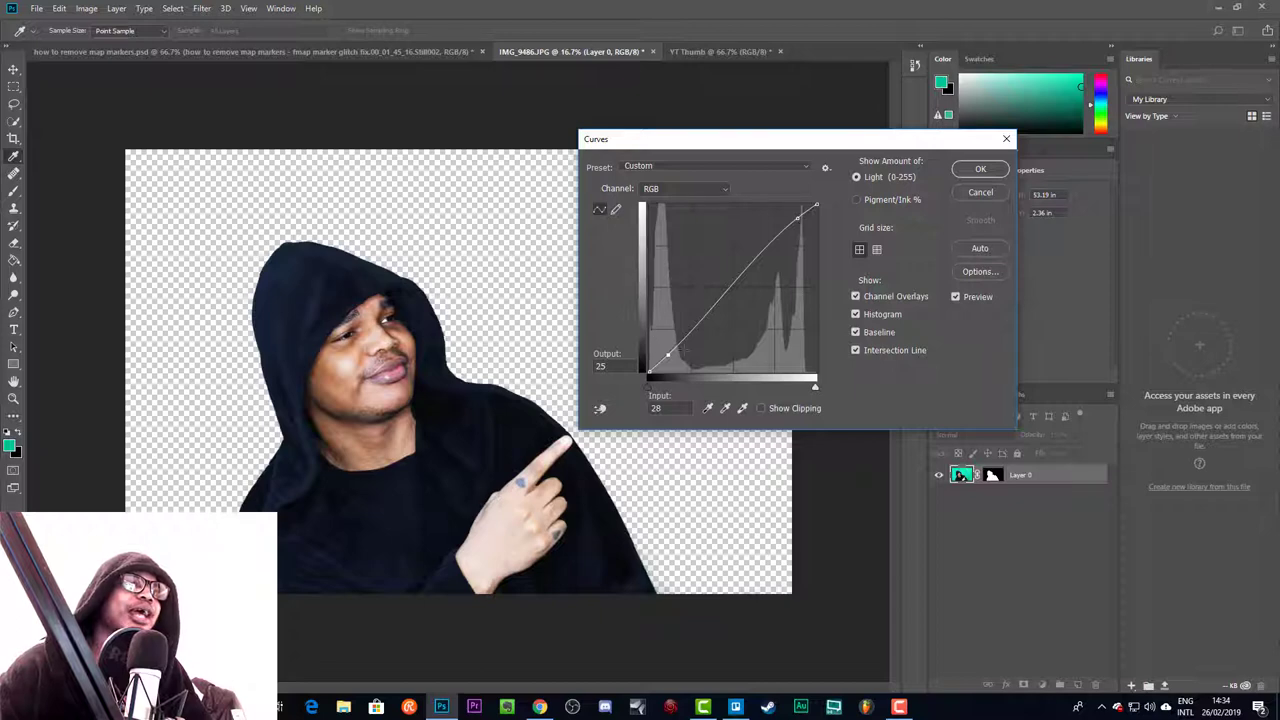
{"action": "left_click", "coordinate": [768, 244]}
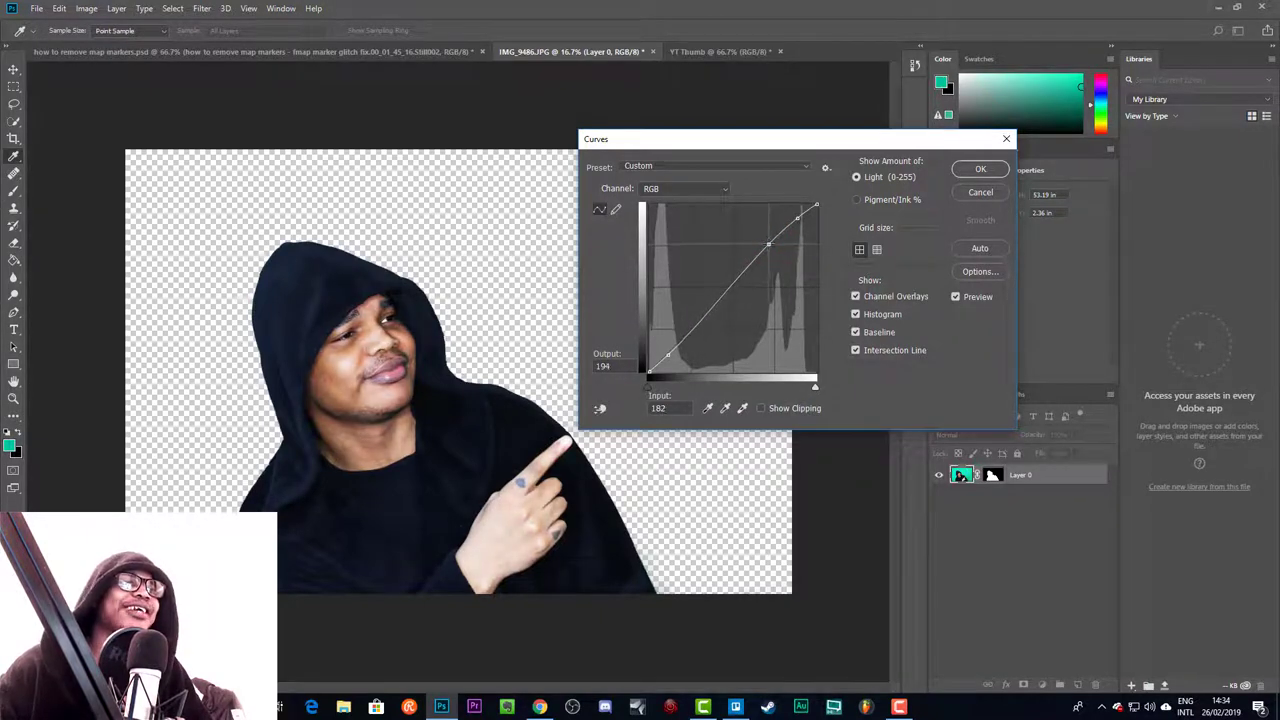
{"action": "left_click_drag", "start_coordinate": [768, 244], "coordinate": [768, 248]}
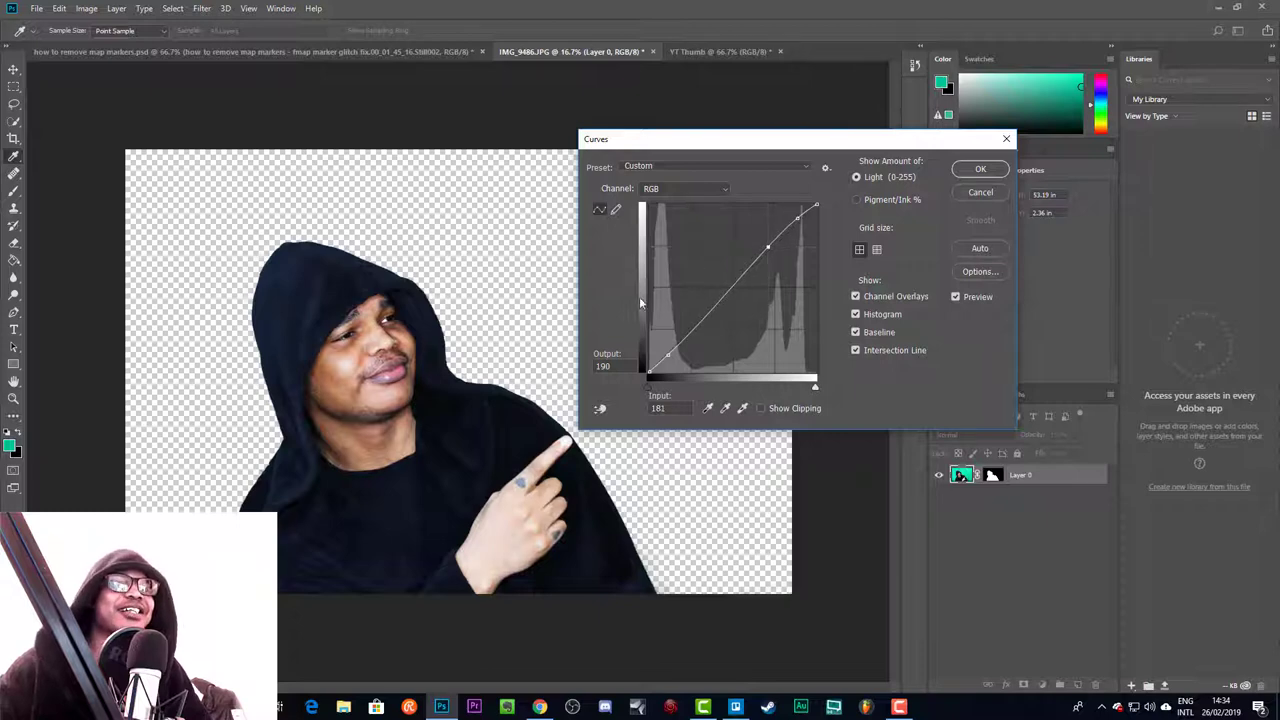
{"action": "left_click_drag", "start_coordinate": [668, 355], "coordinate": [668, 355]}
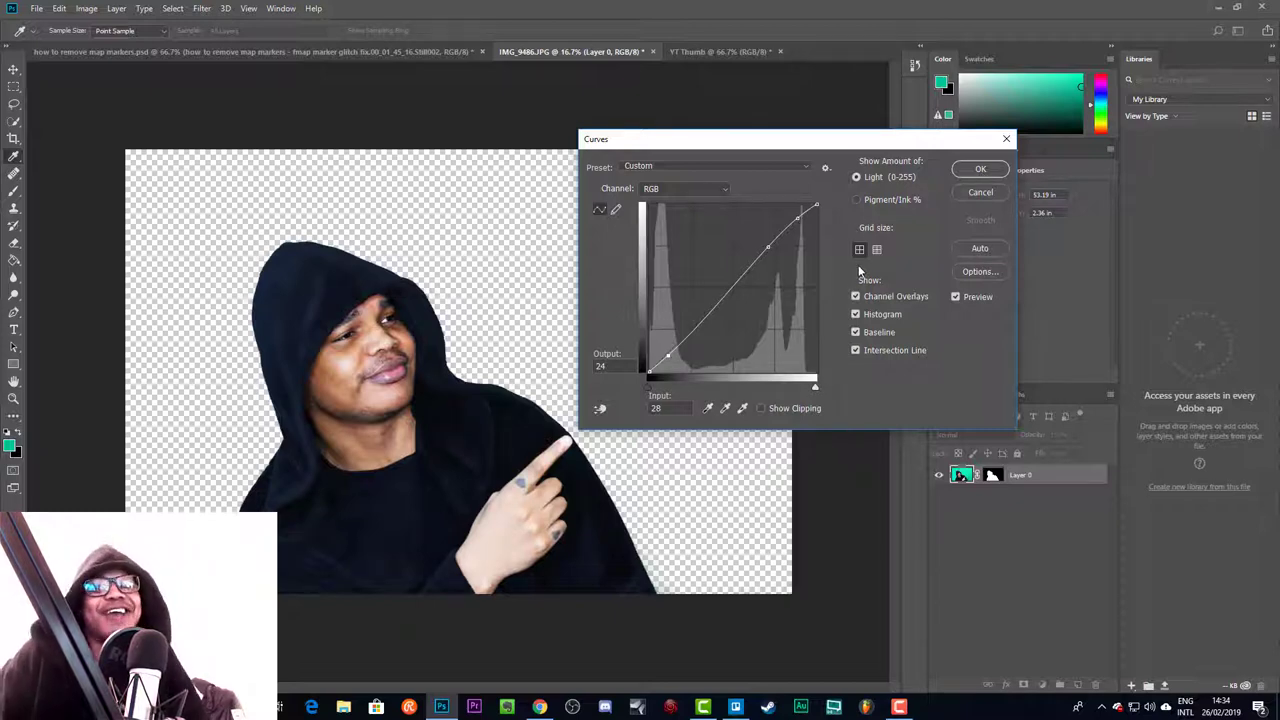
{"action": "left_click", "coordinate": [975, 172]}
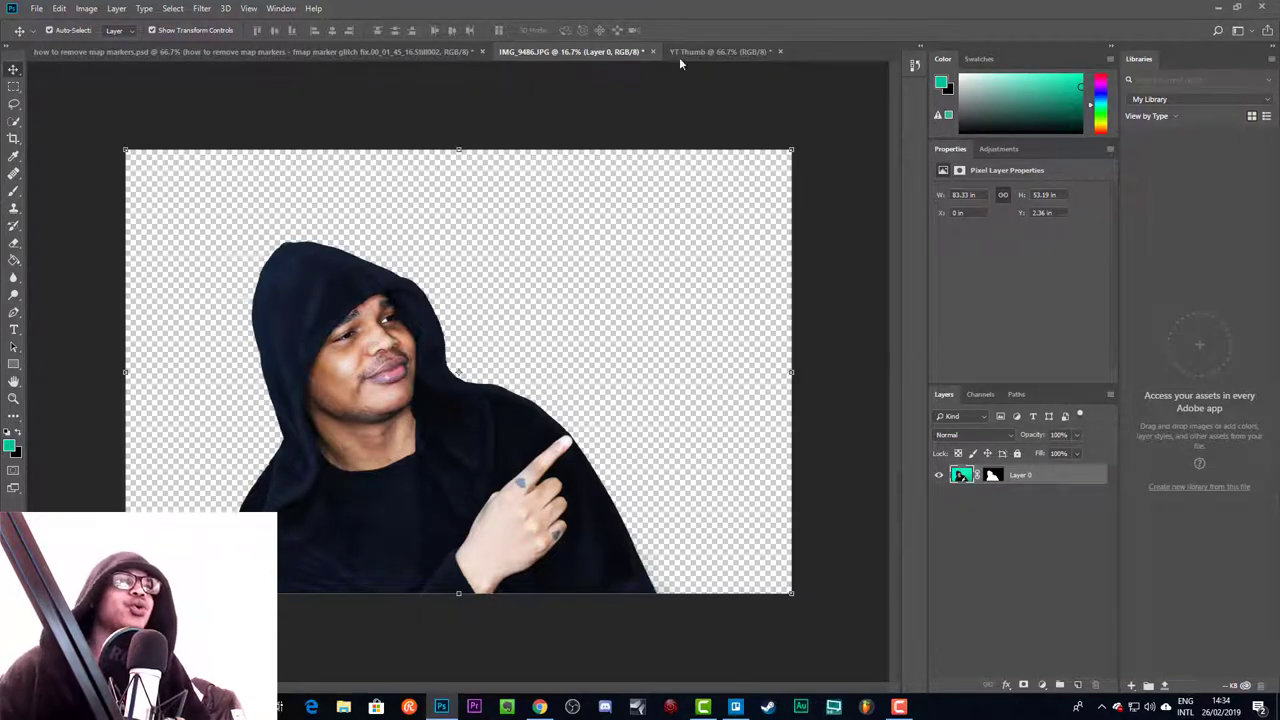
Copy the cut-out photo into the YT Thumb document and scale it to about 12.33% over the white area beside the headline
{"action": "left_click_drag", "start_coordinate": [335, 363], "coordinate": [579, 407]}
{"action": "left_click_drag", "start_coordinate": [369, 291], "coordinate": [255, 375]}
{"action": "left_click", "coordinate": [13, 398]}
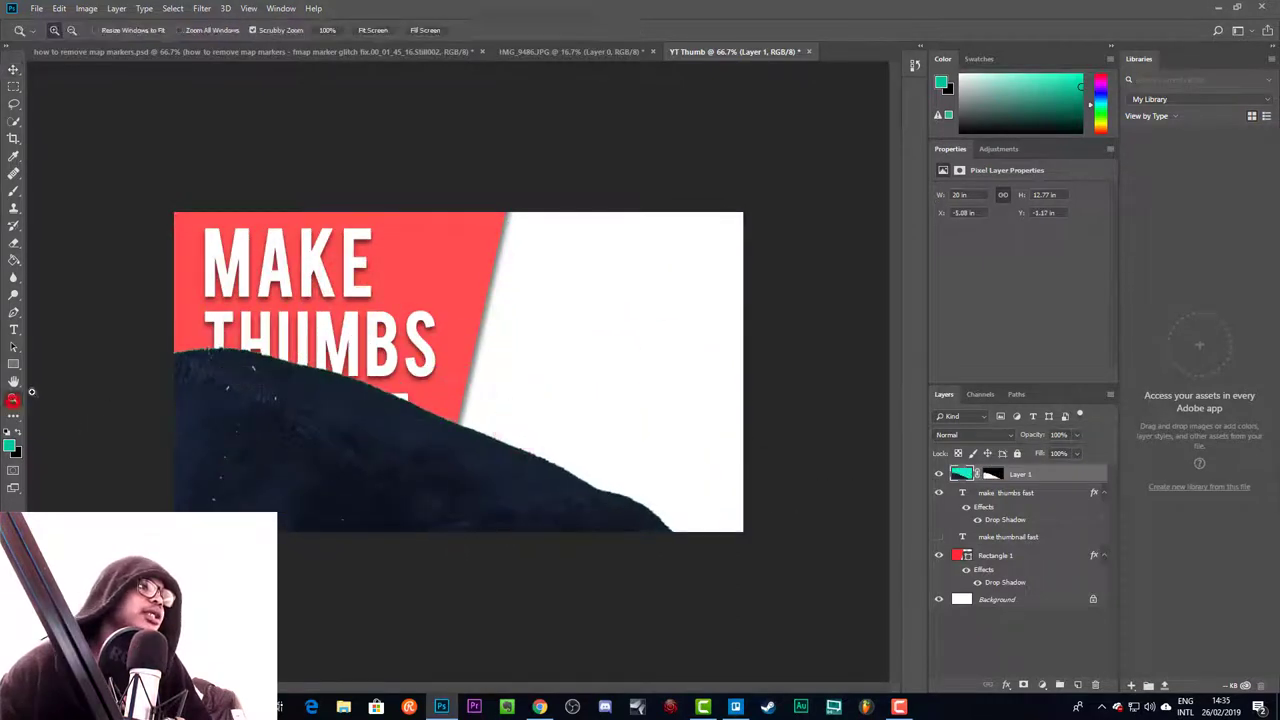
{"action": "left_click", "coordinate": [367, 318], "text": "alt"}
{"action": "left_click", "coordinate": [14, 69]}
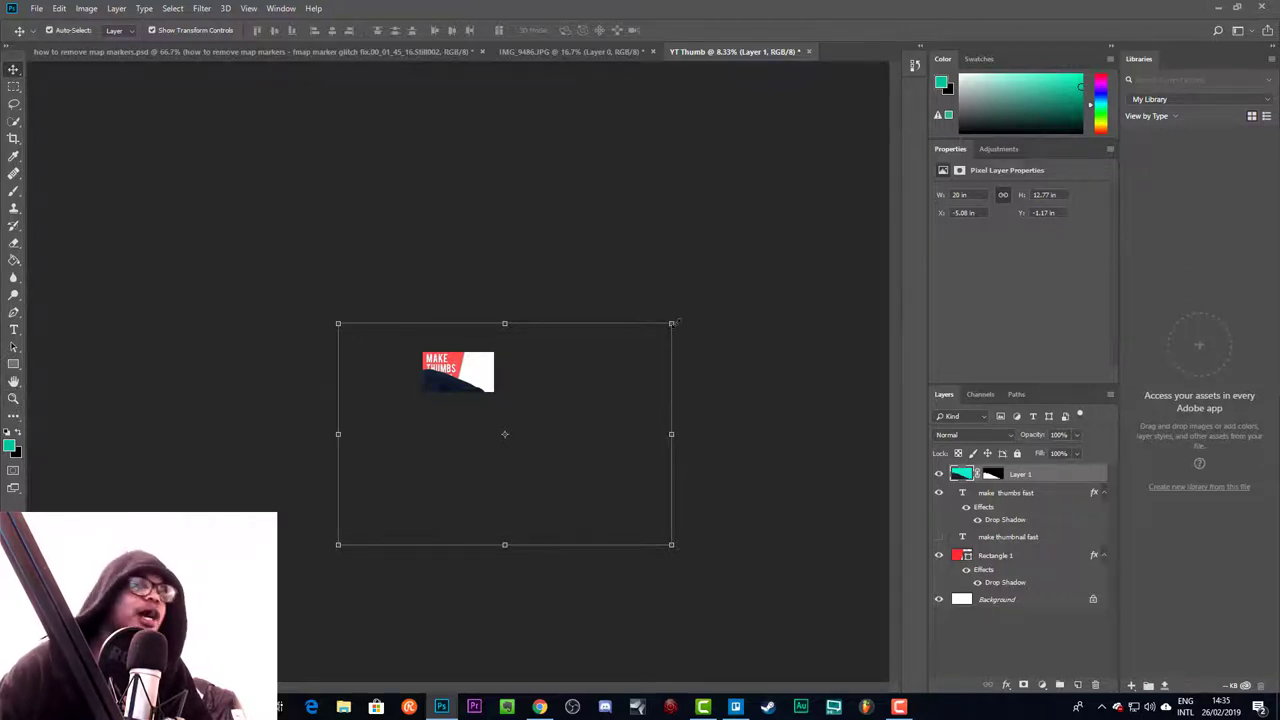
{"action": "left_click_drag", "start_coordinate": [671, 323], "coordinate": [471, 374]}
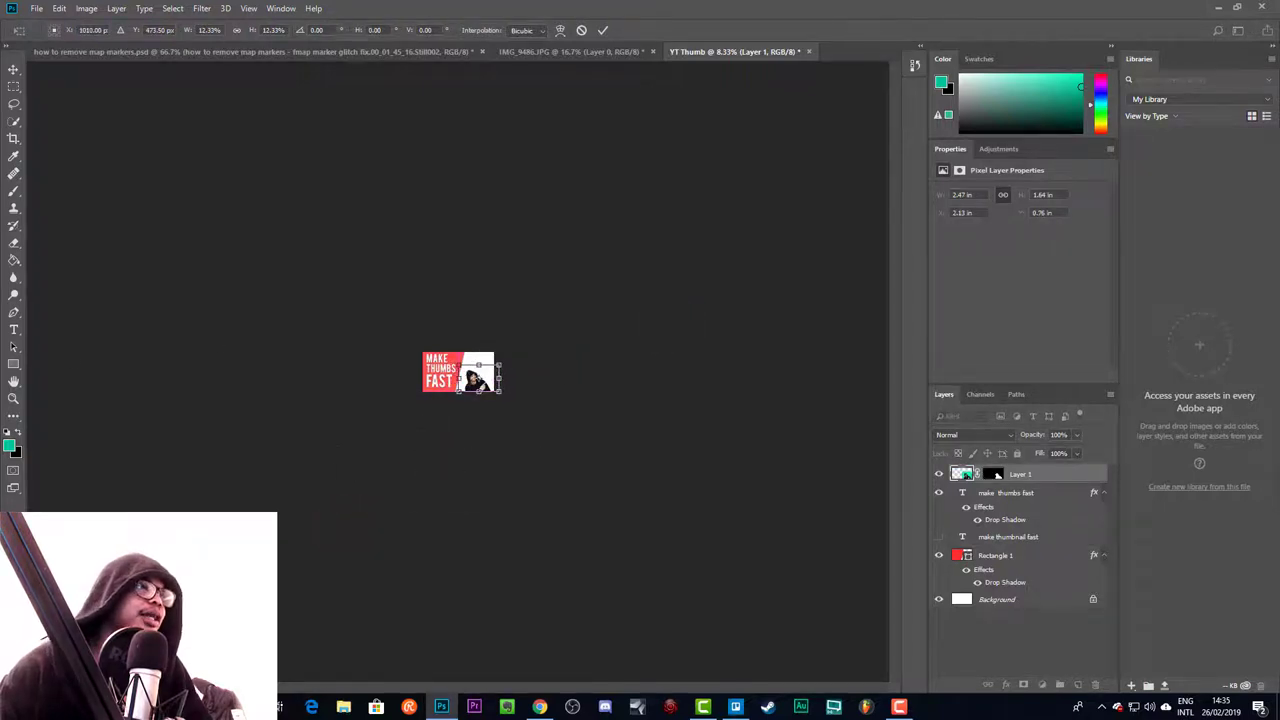
{"action": "key", "text": "Return"}
Enlarge the man's photo to about 3.68 × 2.06 in and place it against the thumbnail's lower right
{"action": "left_click", "coordinate": [14, 398]}
{"action": "left_click_drag", "start_coordinate": [478, 370], "coordinate": [446, 363]}
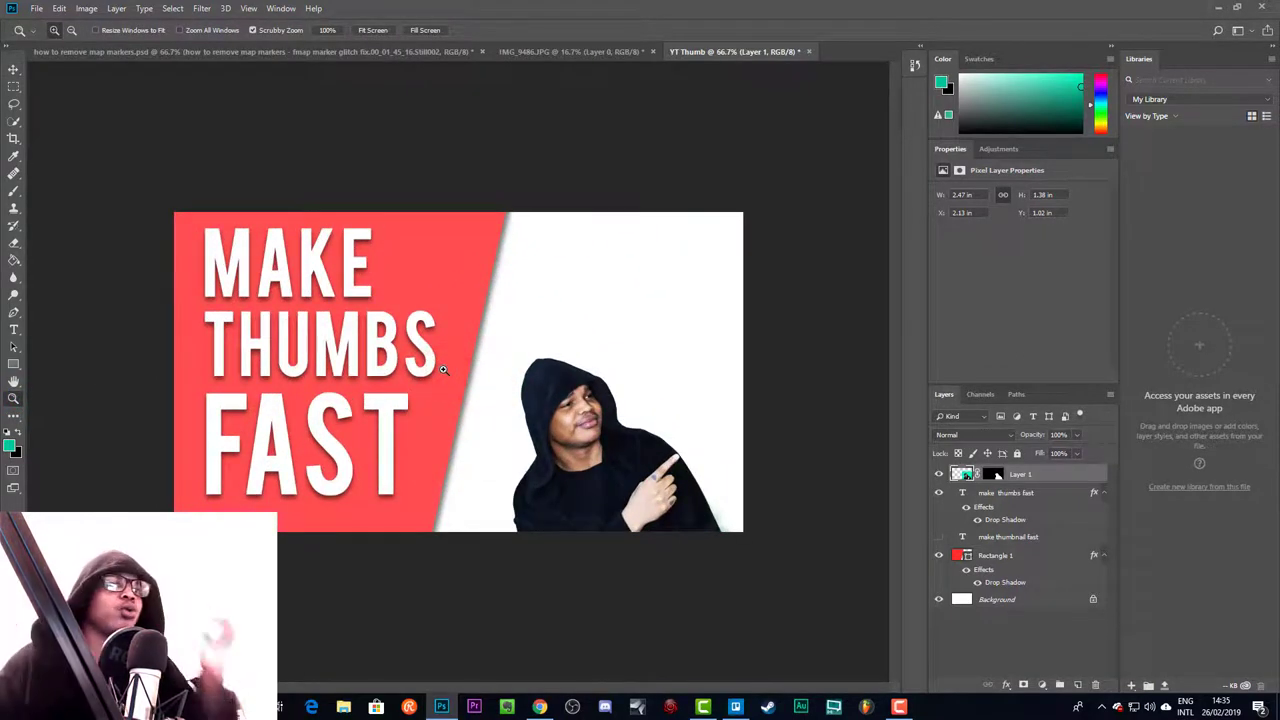
{"action": "left_click", "coordinate": [13, 69]}
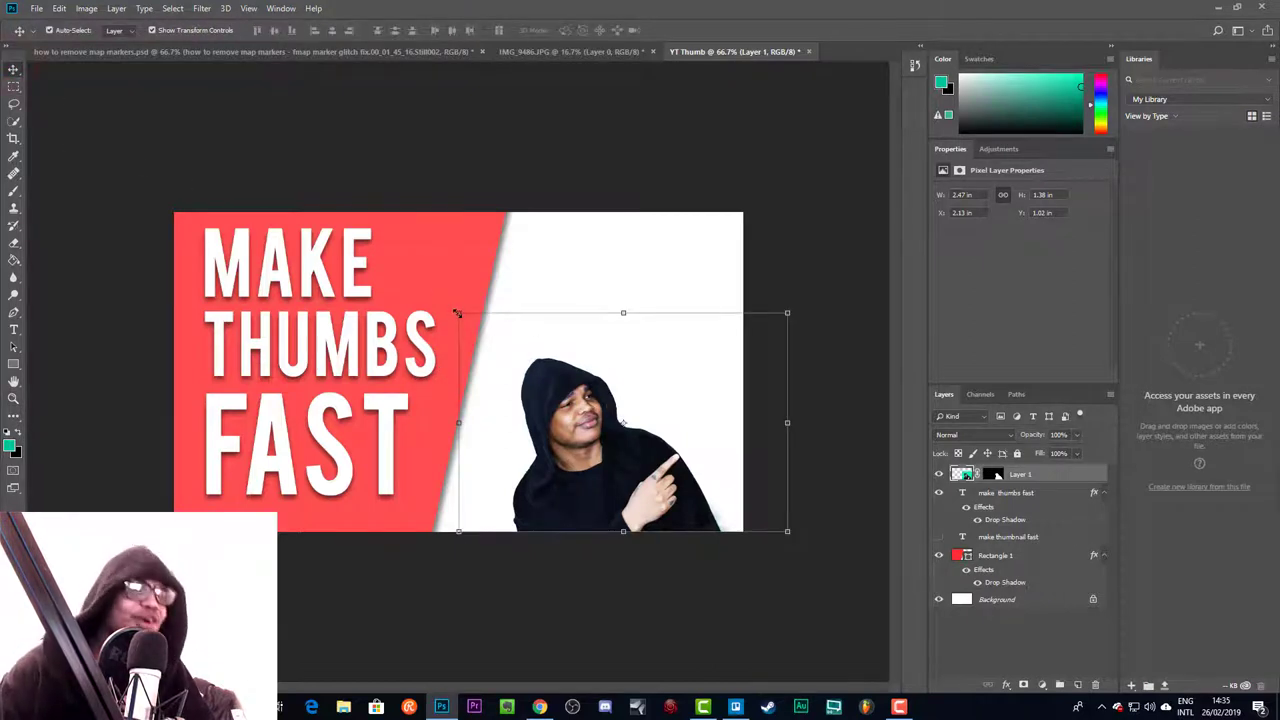
{"action": "left_click_drag", "start_coordinate": [459, 312], "coordinate": [297, 206]}
{"action": "left_click_drag", "start_coordinate": [515, 460], "coordinate": [594, 468]}
{"action": "key", "text": "Return"}
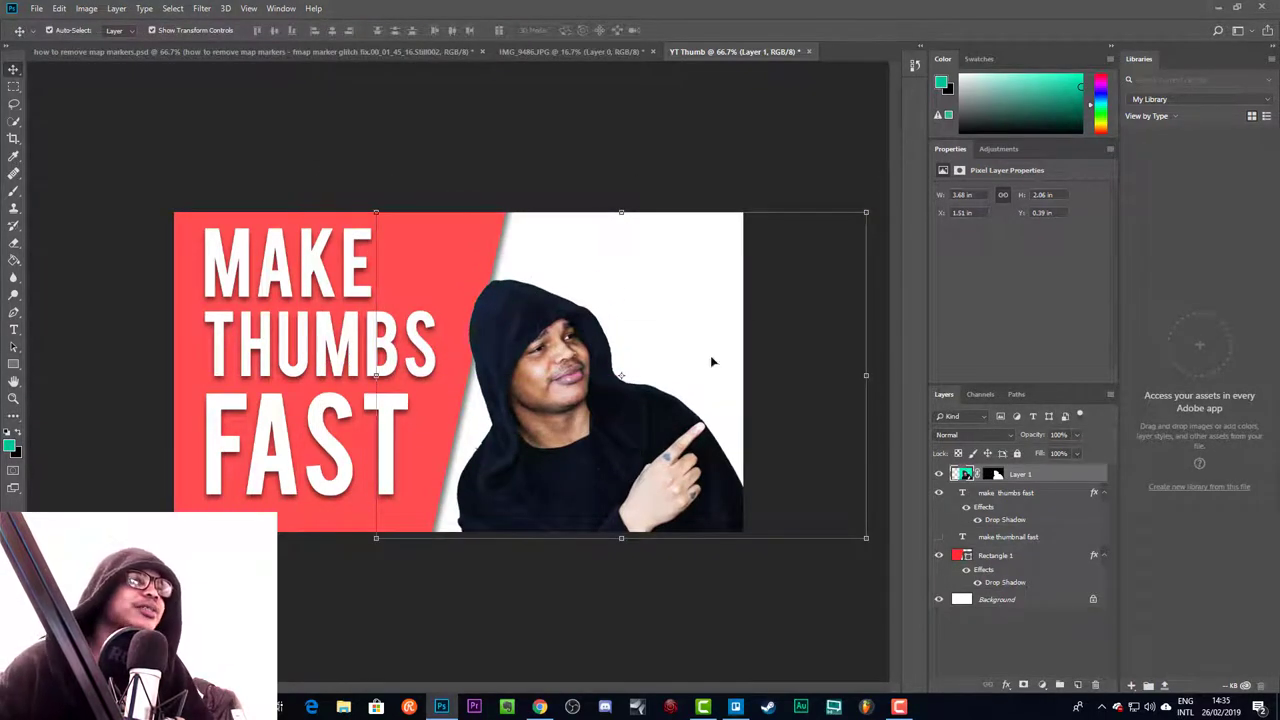
Move Layer 1 beneath Rectangle 1 and shift the man slightly left so the red shape overlaps his hood
{"action": "left_click_drag", "start_coordinate": [1022, 476], "coordinate": [1018, 592]}
{"action": "left_click_drag", "start_coordinate": [537, 347], "coordinate": [524, 352]}
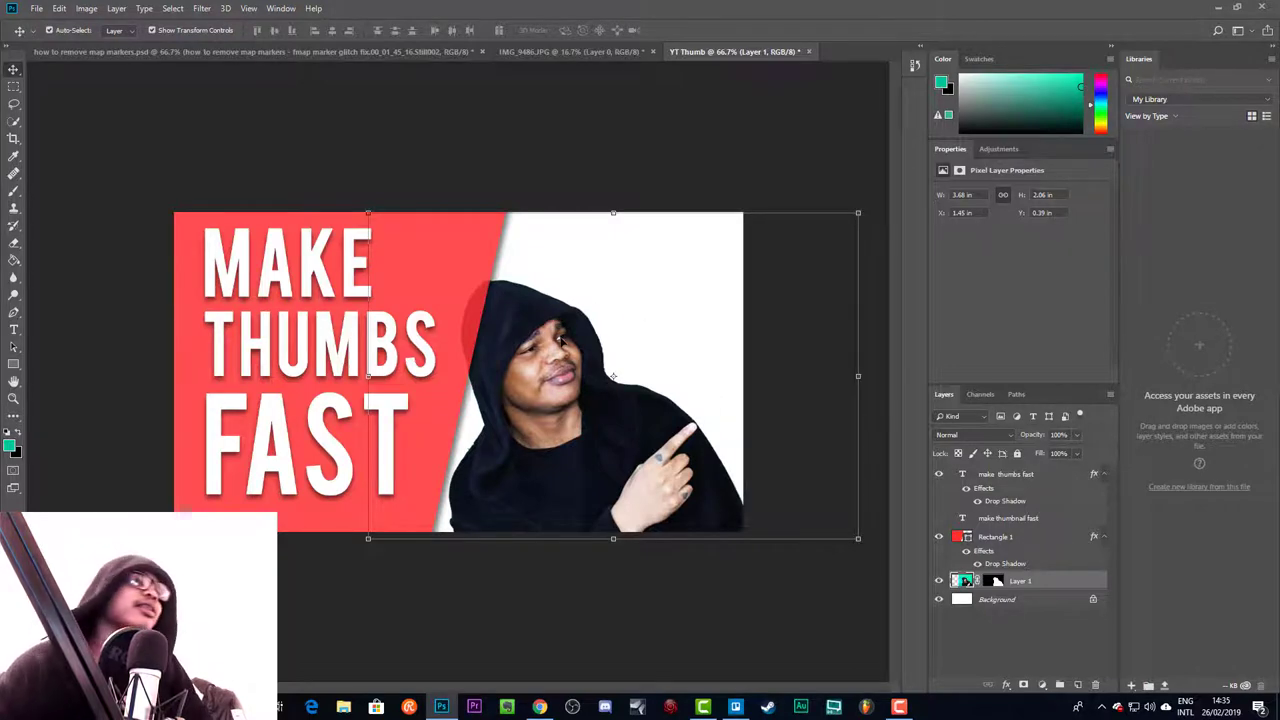
{"action": "left_click", "coordinate": [88, 9]}
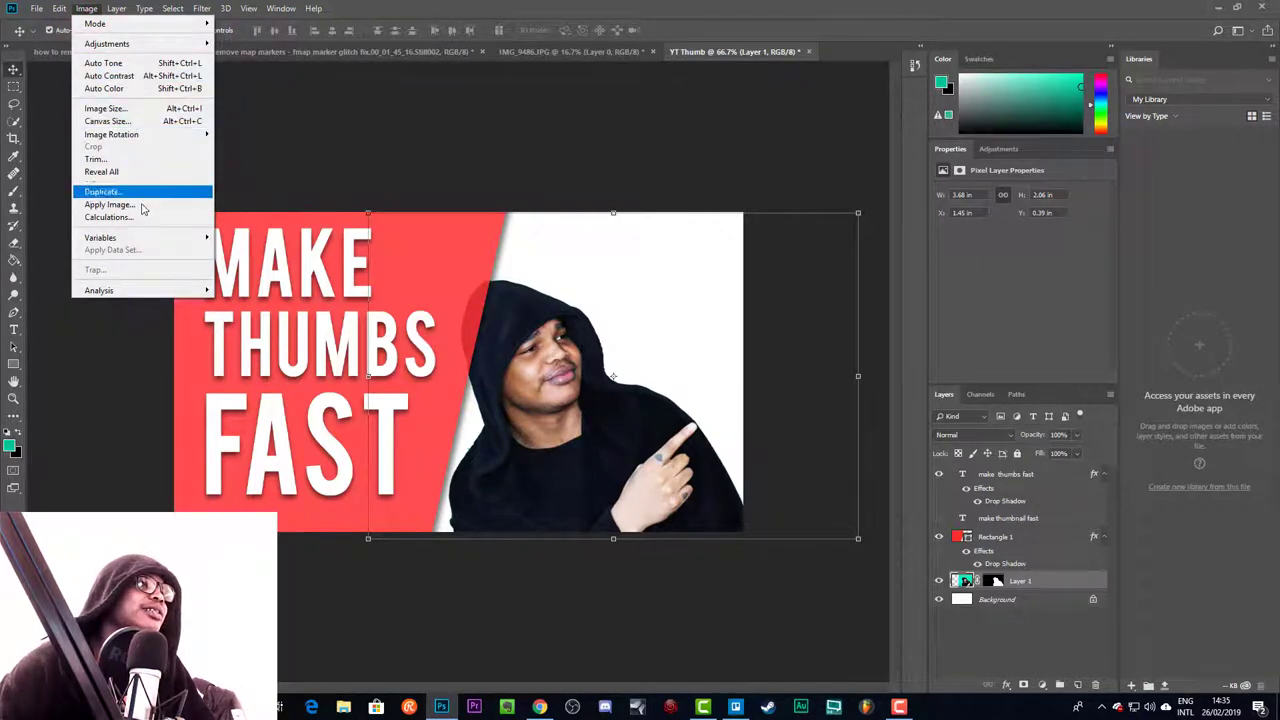
{"action": "mouse_move", "coordinate": [116, 45]}
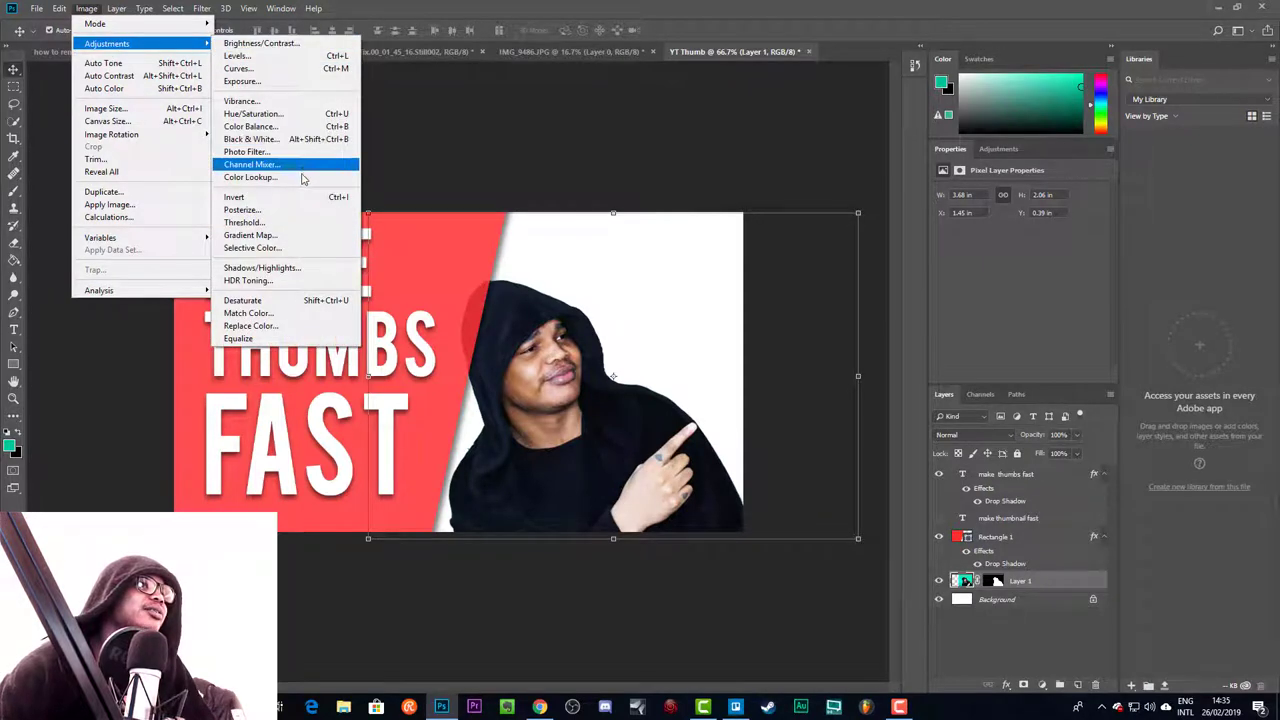
{"action": "mouse_move", "coordinate": [137, 137]}
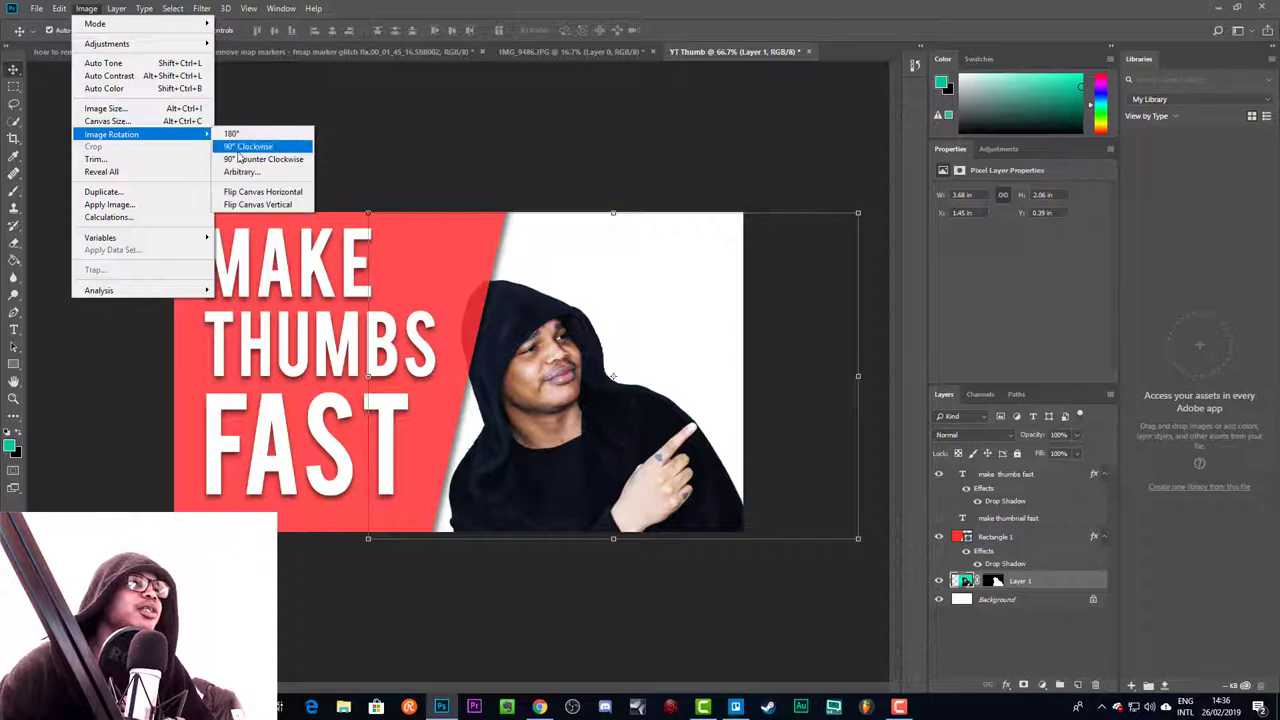
{"action": "left_click", "coordinate": [447, 125]}
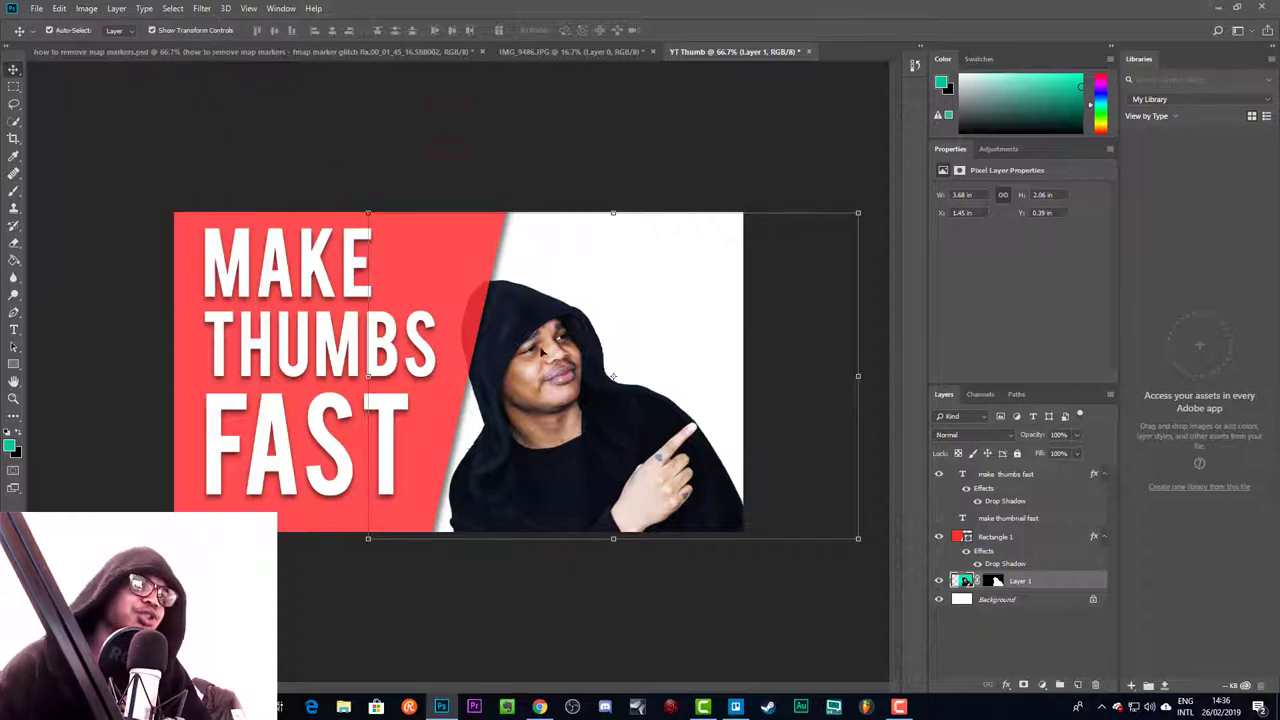
Flip the man's photo horizontally so he points at the headline, and shift it left to fit within the canvas
{"action": "left_click", "coordinate": [575, 375]}
{"action": "key", "text": "ctrl+t"}
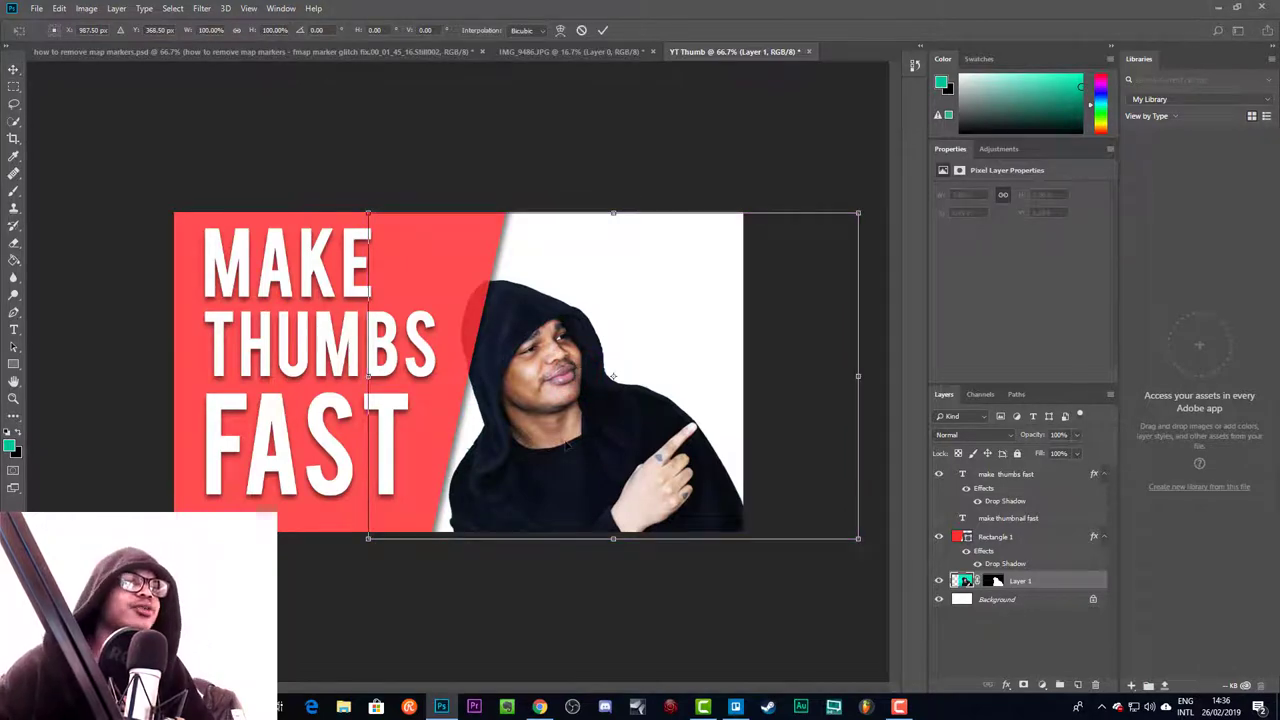
{"action": "right_click", "coordinate": [567, 447]}
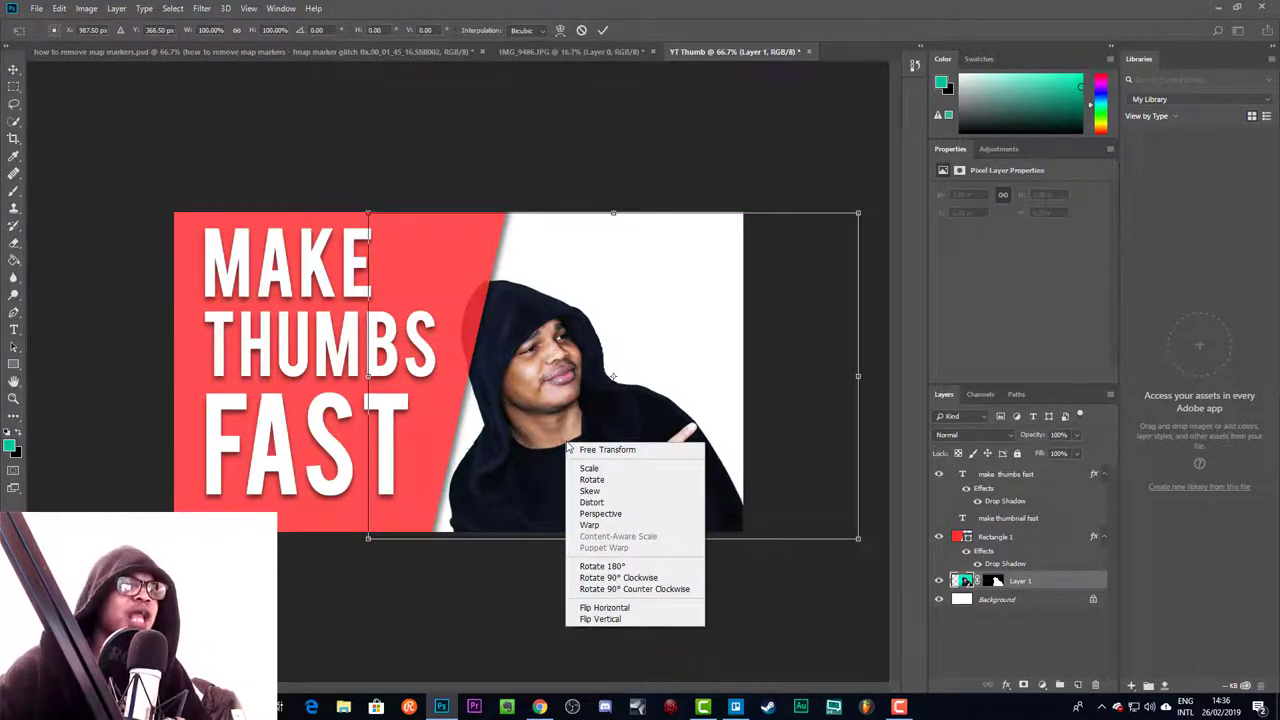
{"action": "left_click", "coordinate": [613, 608]}
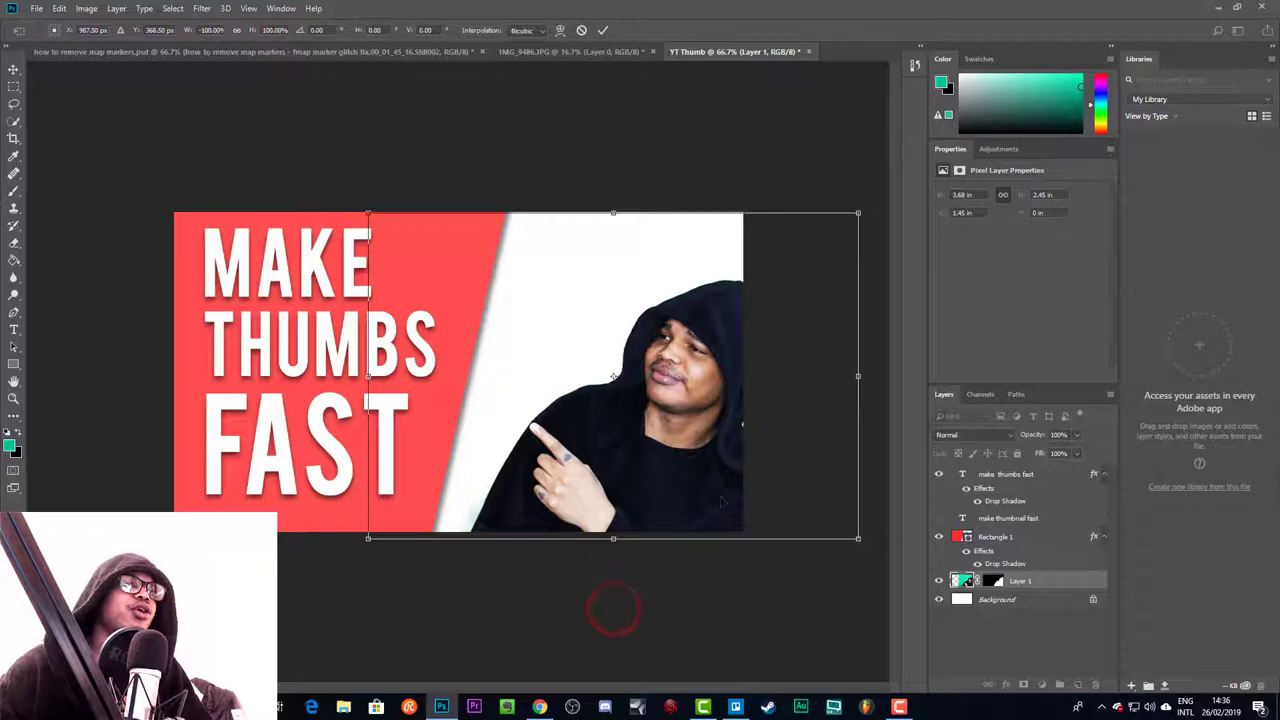
{"action": "left_click_drag", "start_coordinate": [691, 478], "coordinate": [656, 481]}
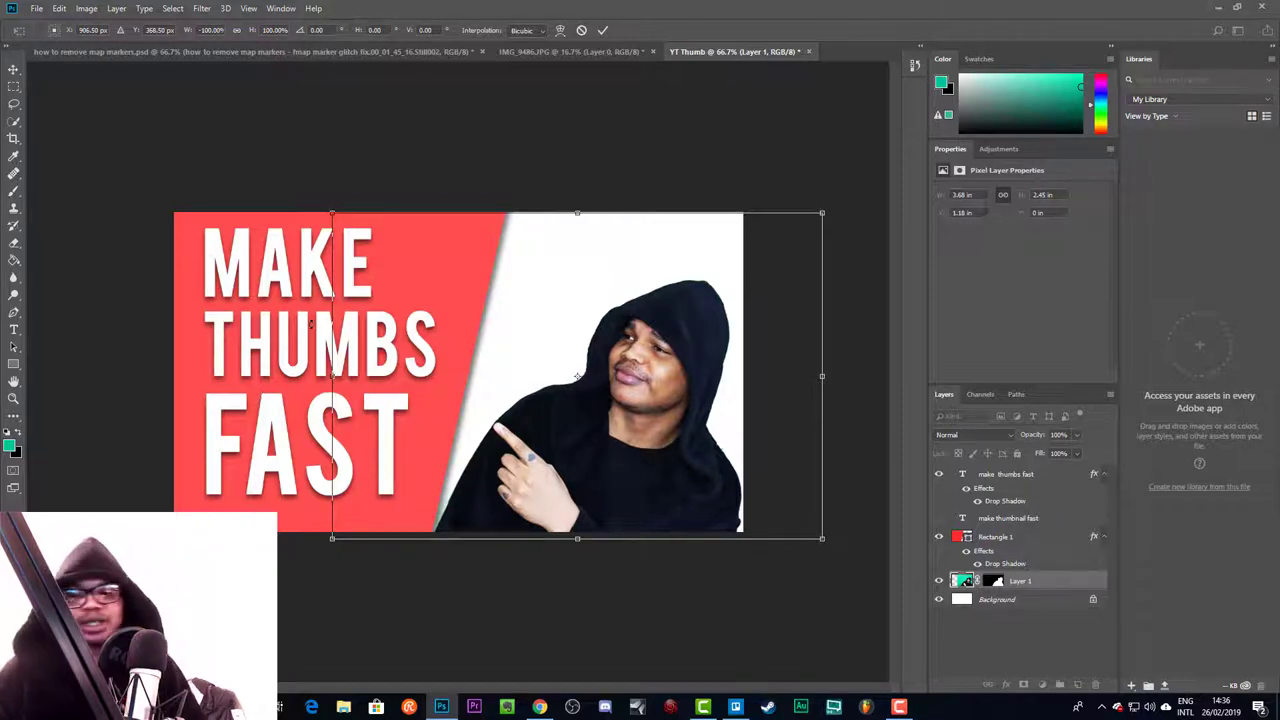
{"action": "key", "text": "Return"}
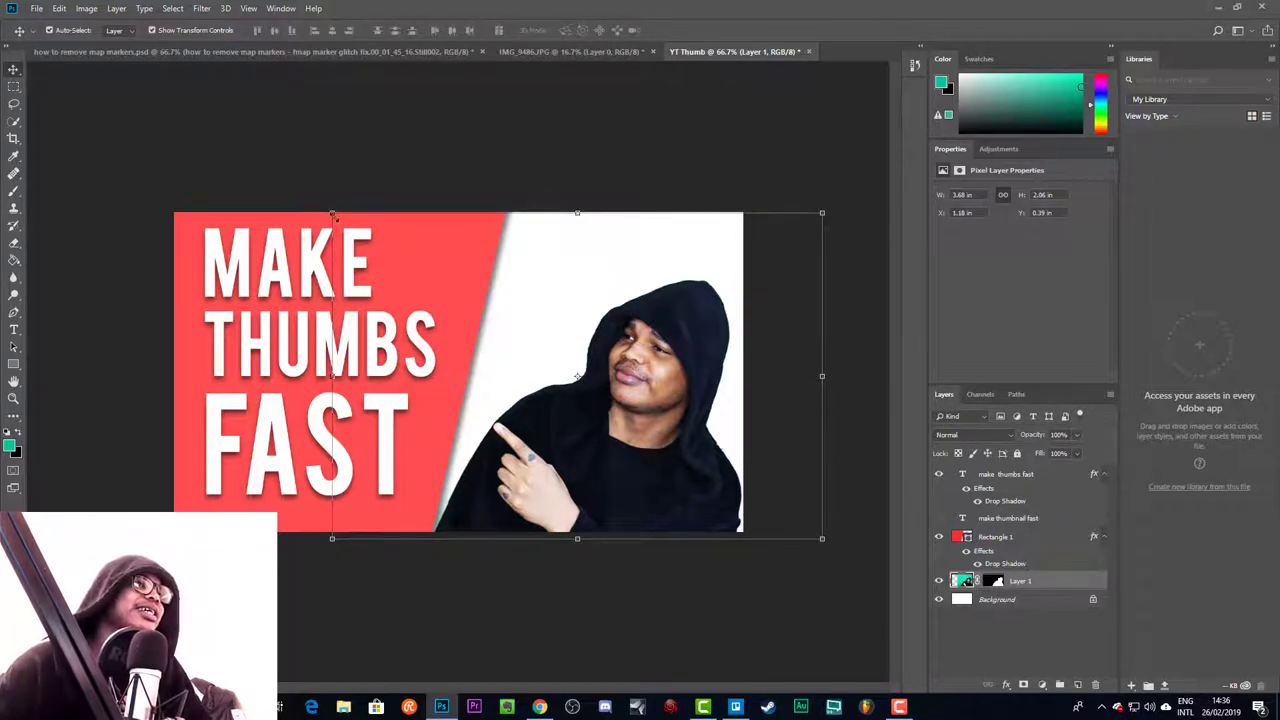
Enlarge the flipped photo to about 4.4 in wide and move it right so his fingertip sits at the red shape's edge
{"action": "left_click_drag", "start_coordinate": [333, 213], "coordinate": [235, 148]}
{"action": "left_click_drag", "start_coordinate": [575, 436], "coordinate": [617, 438]}
{"action": "key", "text": "Return"}
{"action": "left_click", "coordinate": [599, 112]}
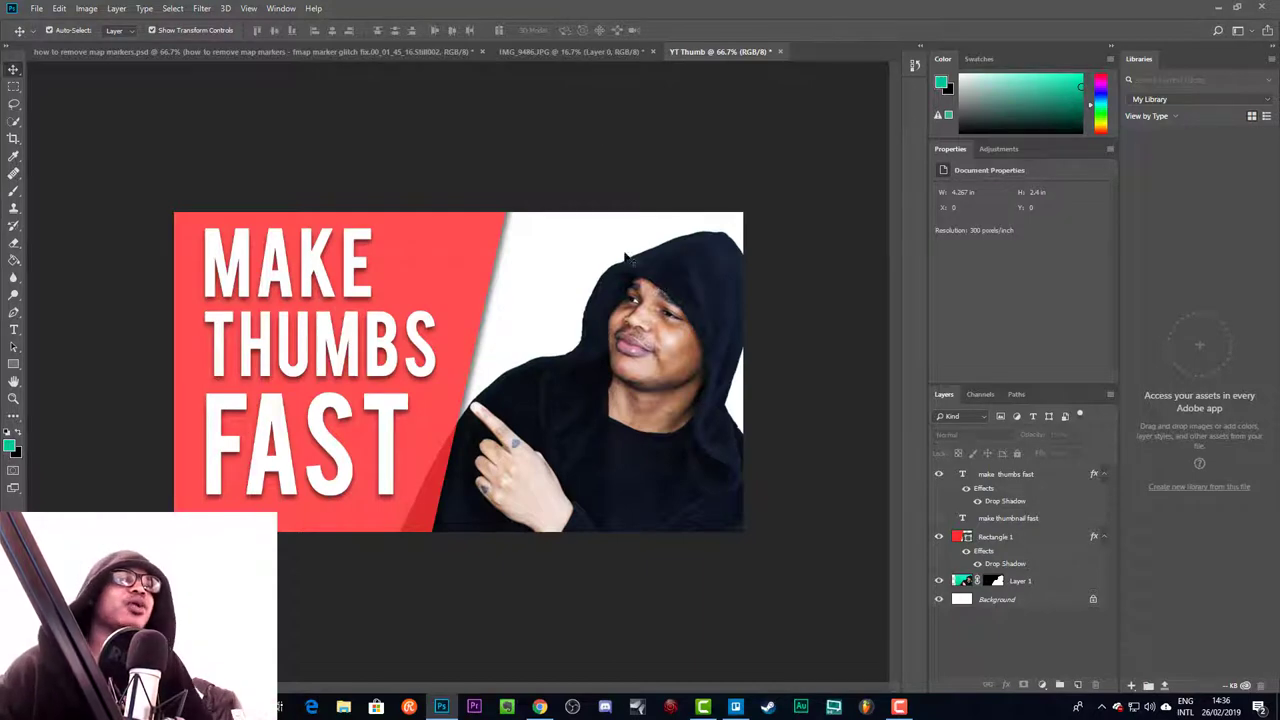
Add a 5 px outside stroke in colour ff3333 around the man's cut-out on Layer 1
{"action": "left_click", "coordinate": [696, 315]}
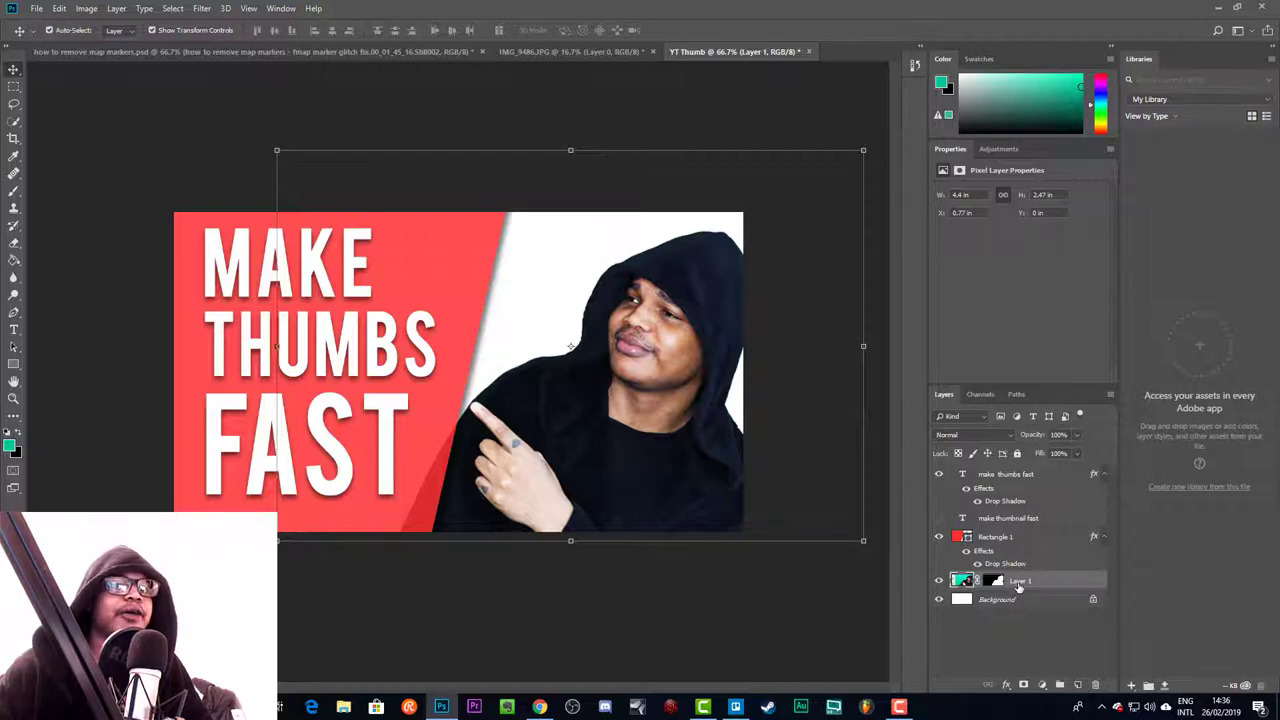
{"action": "right_click", "coordinate": [1018, 588]}
{"action": "left_click", "coordinate": [1050, 57]}
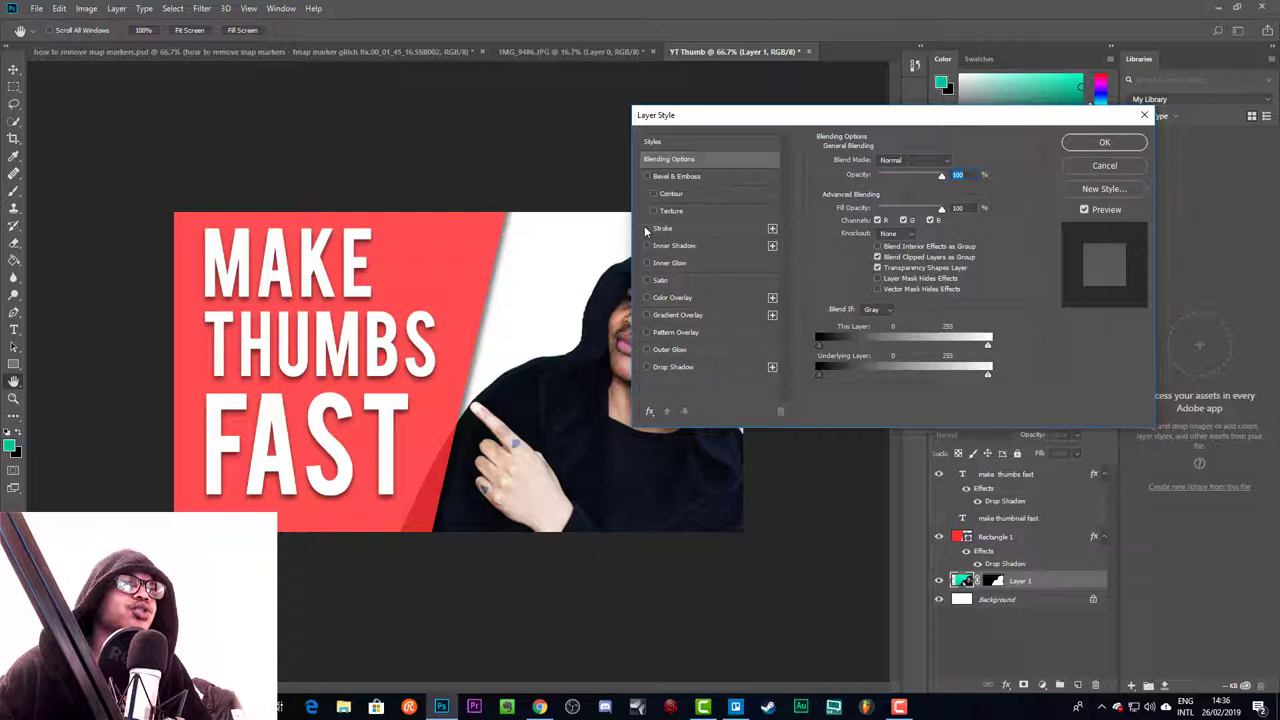
{"action": "left_click", "coordinate": [646, 228]}
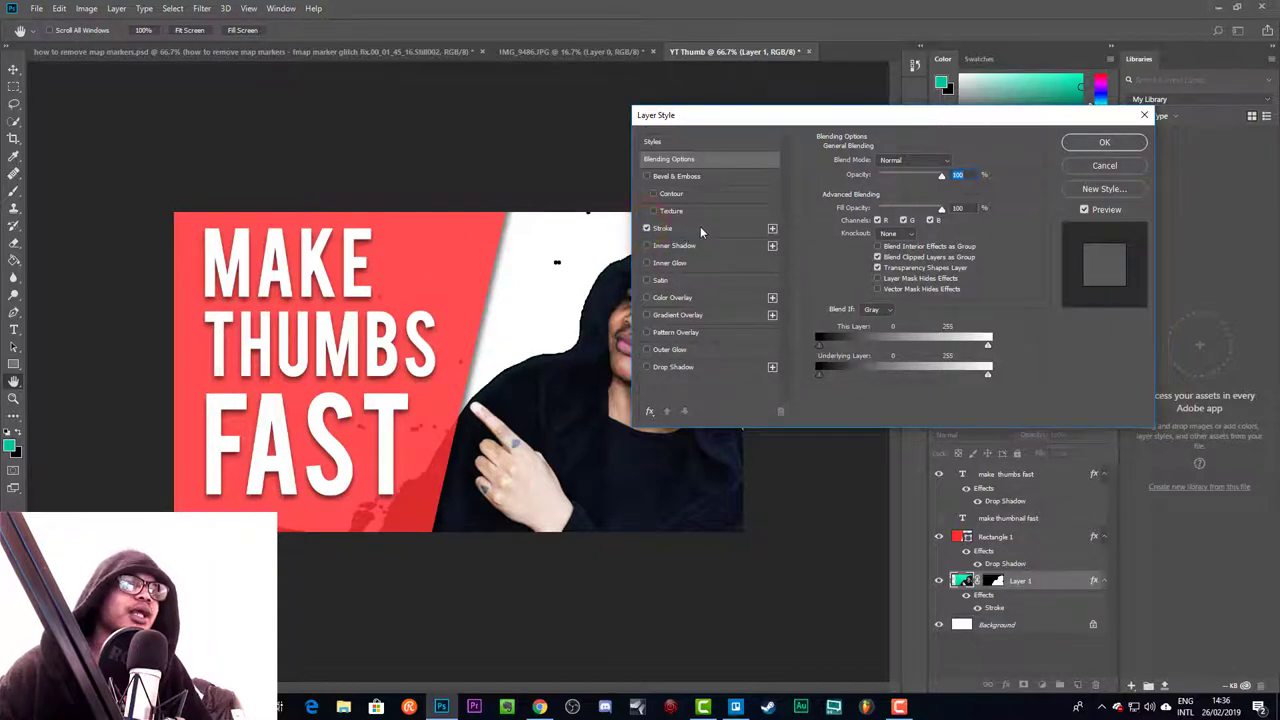
{"action": "left_click", "coordinate": [700, 227]}
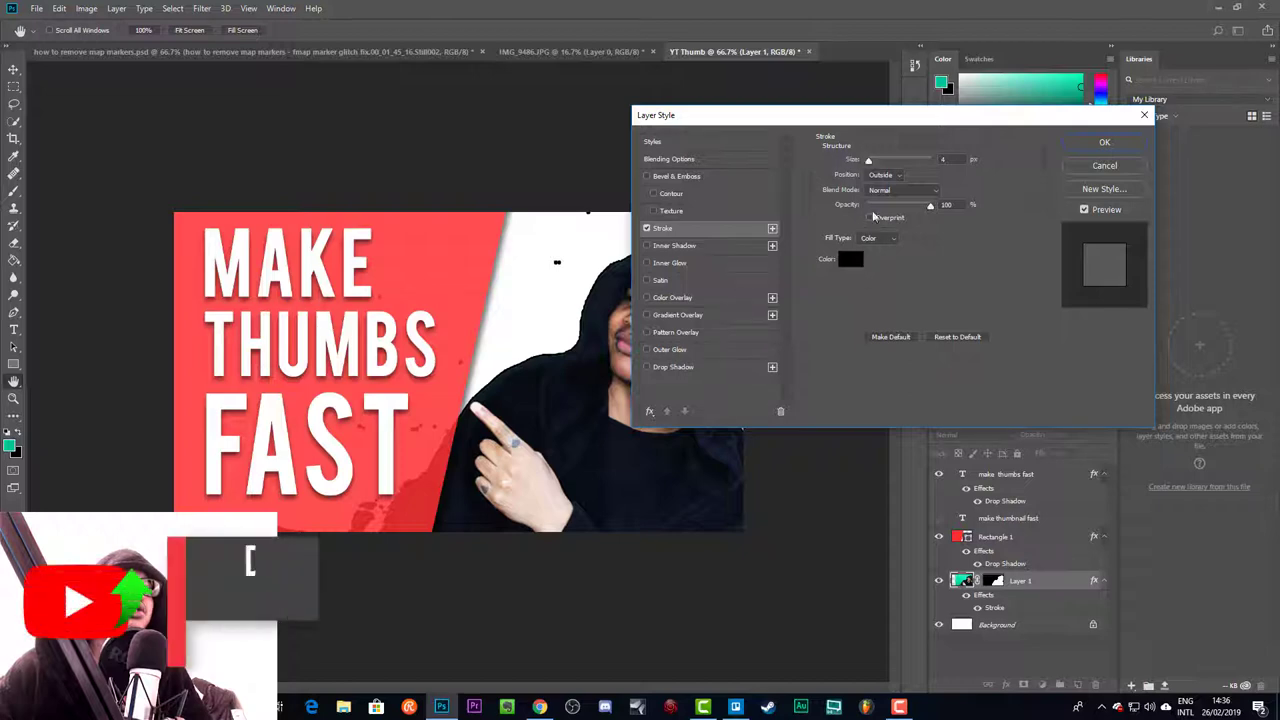
{"action": "left_click", "coordinate": [945, 158]}
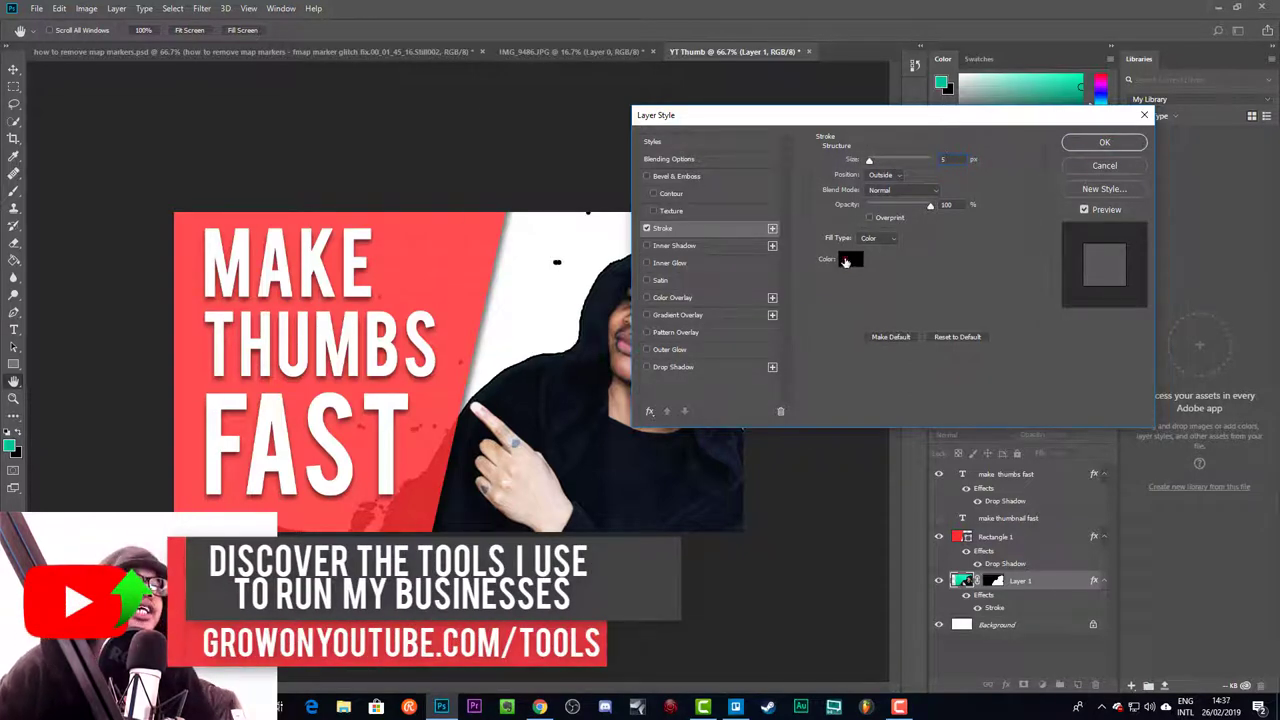
{"action": "left_click", "coordinate": [849, 260]}
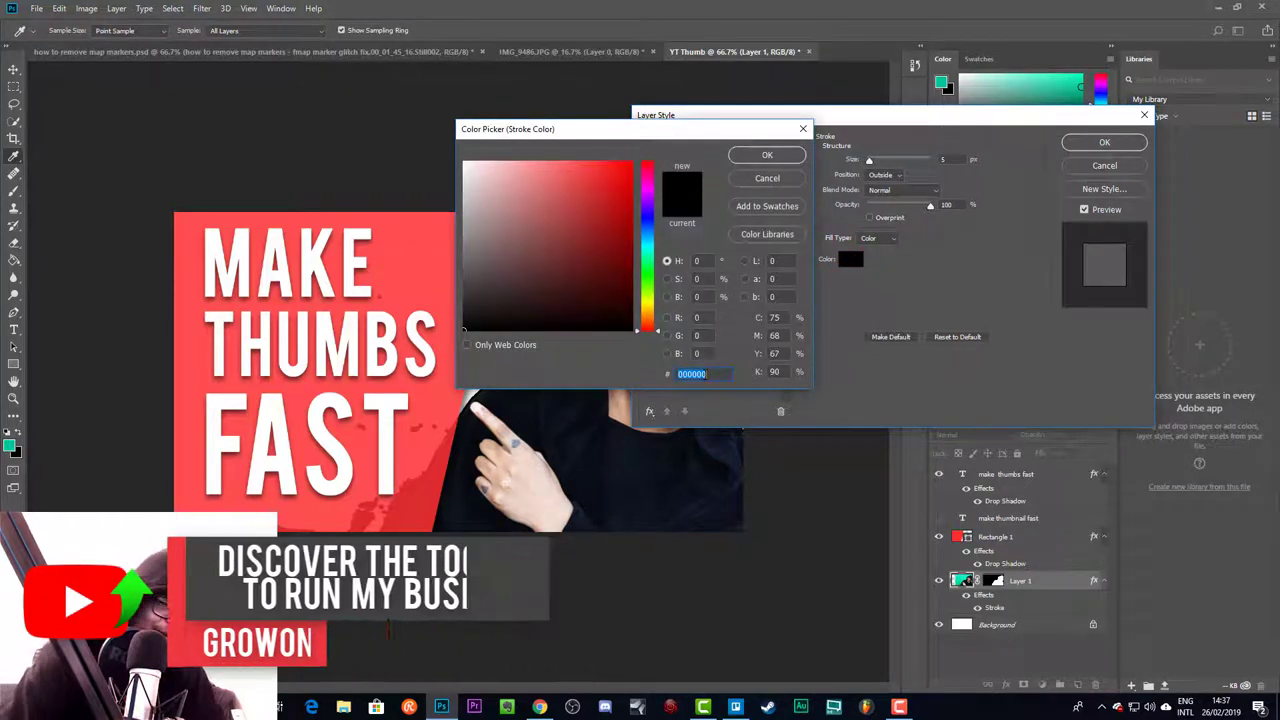
{"action": "type", "text": "ff3333"}
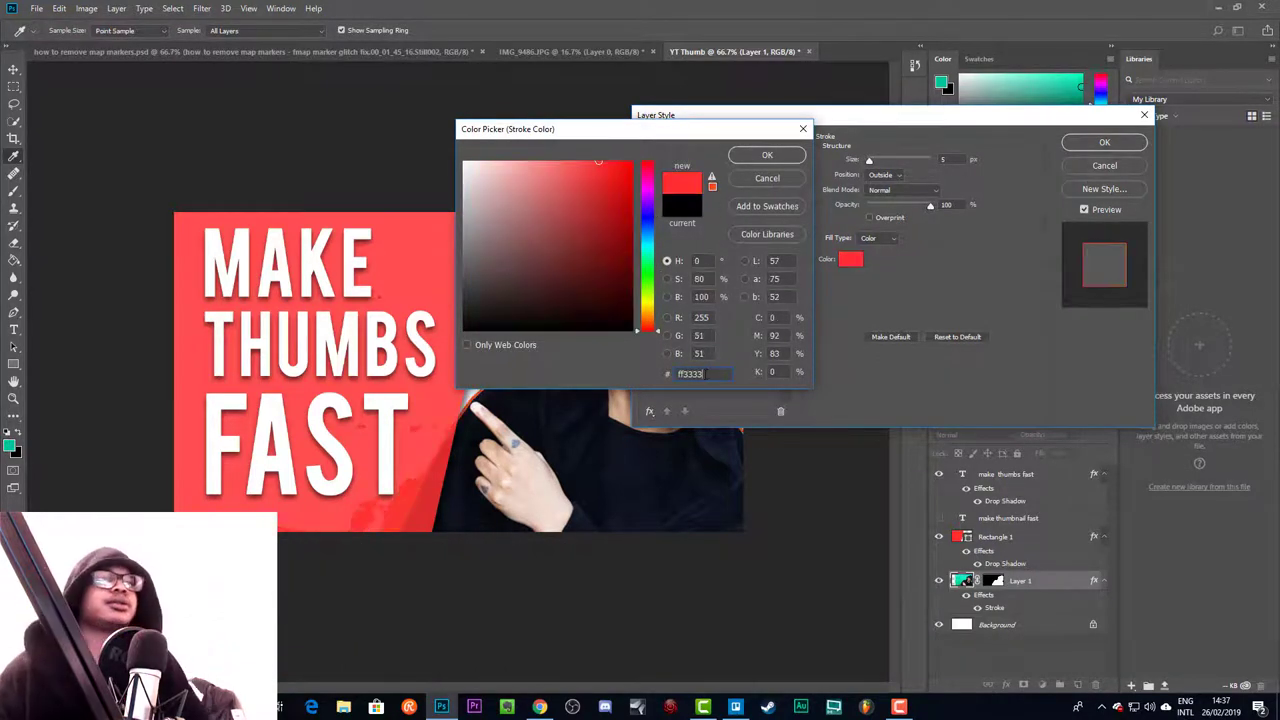
{"action": "left_click", "coordinate": [767, 155]}
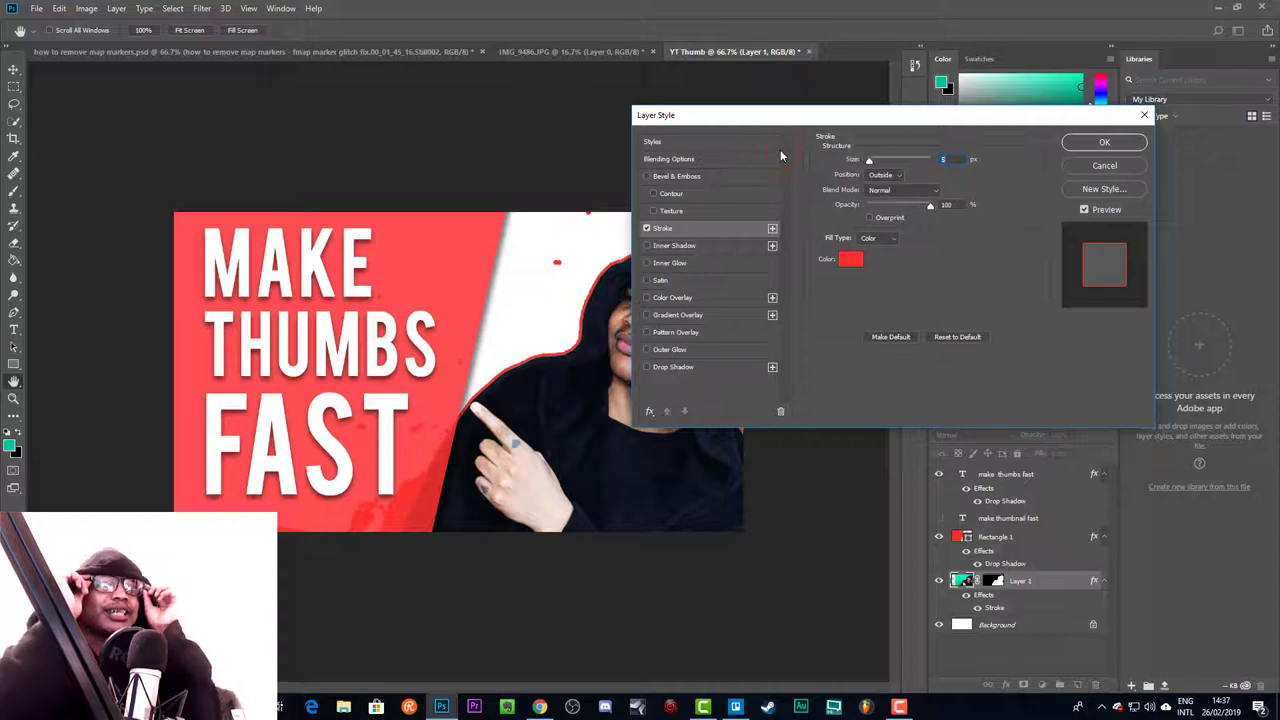
{"action": "left_click", "coordinate": [1104, 144]}
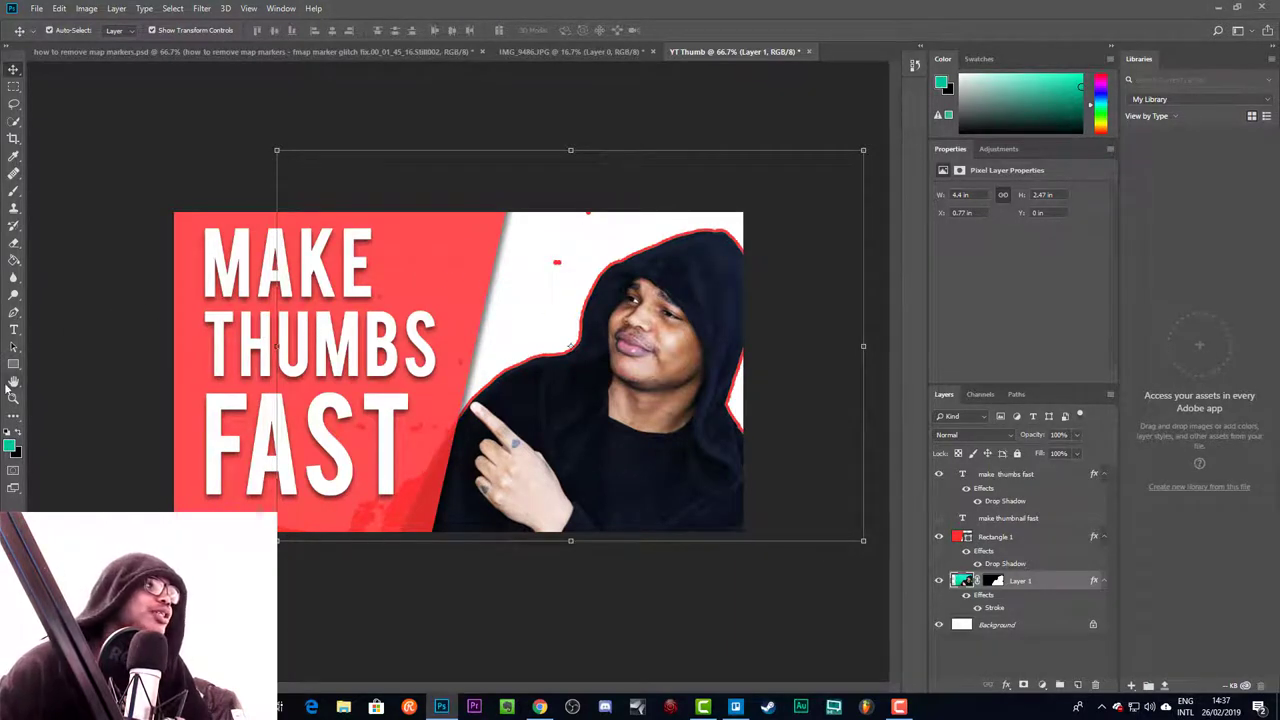
Erase the stray red specks in the white area above the man's shoulder on Layer 1
{"action": "left_click", "coordinate": [14, 243]}
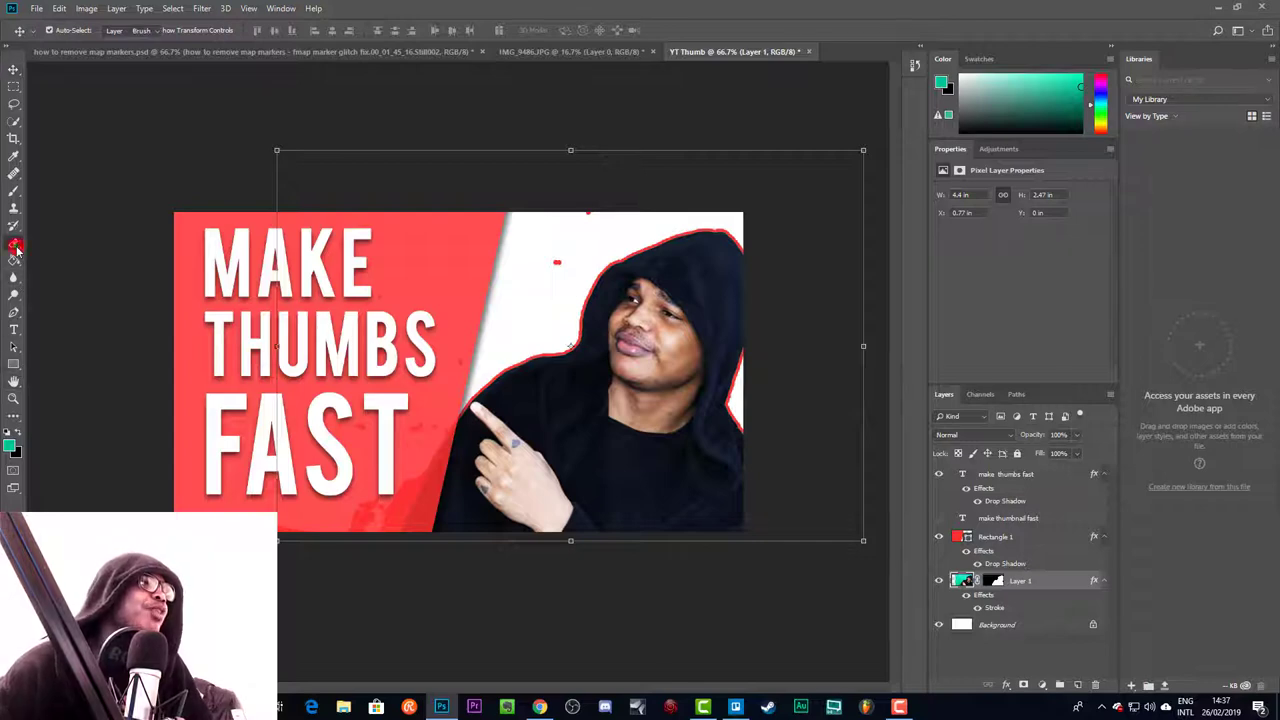
{"action": "left_click", "coordinate": [66, 244]}
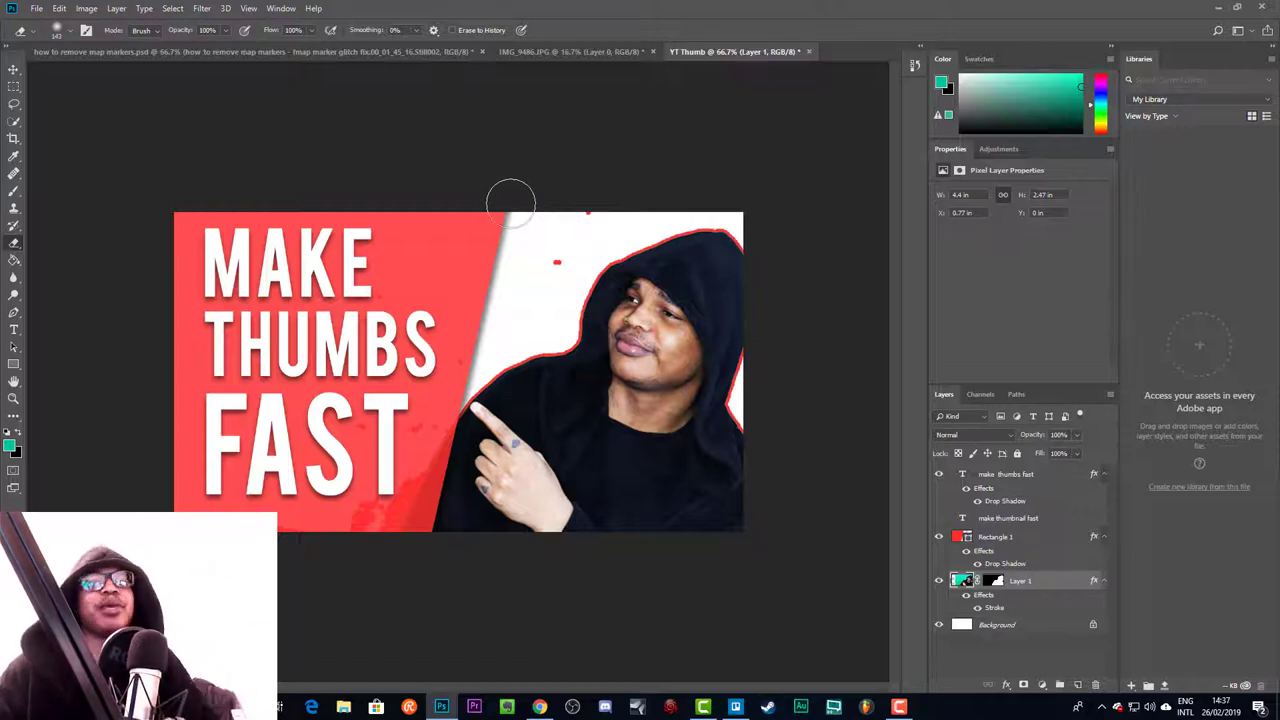
{"action": "left_click", "coordinate": [550, 256]}
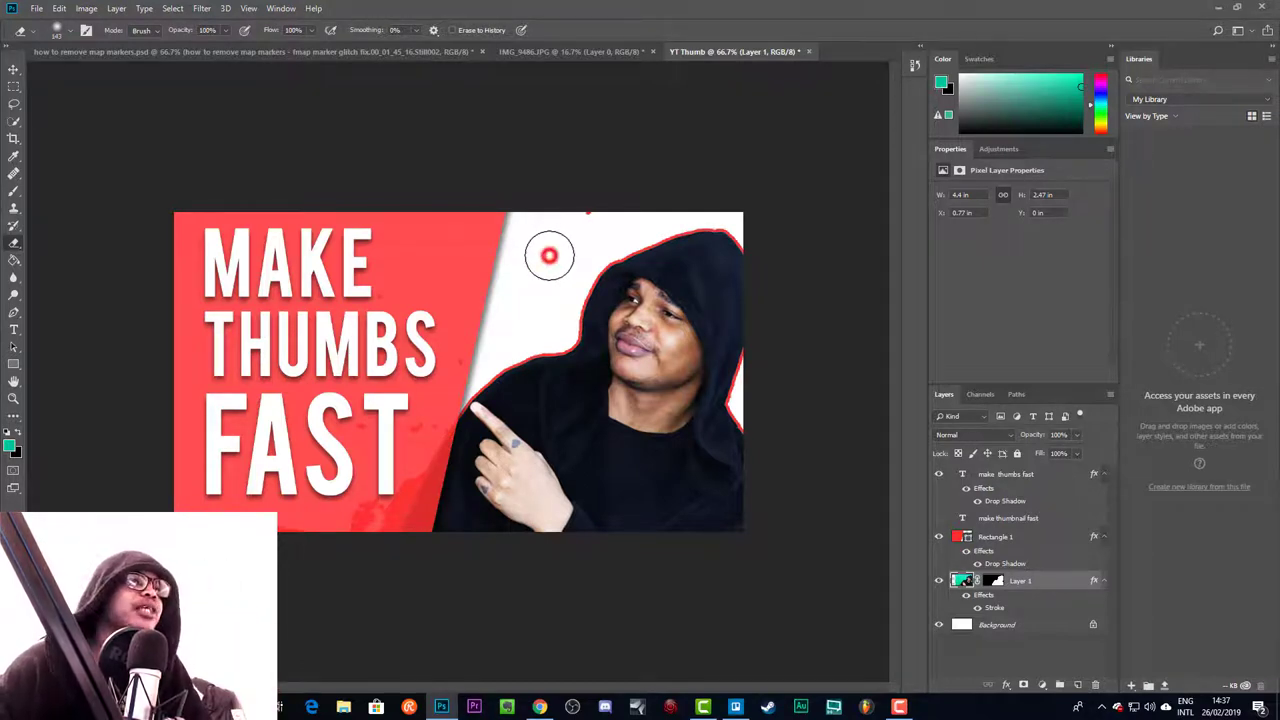
{"action": "key", "text": "ctrl+z"}
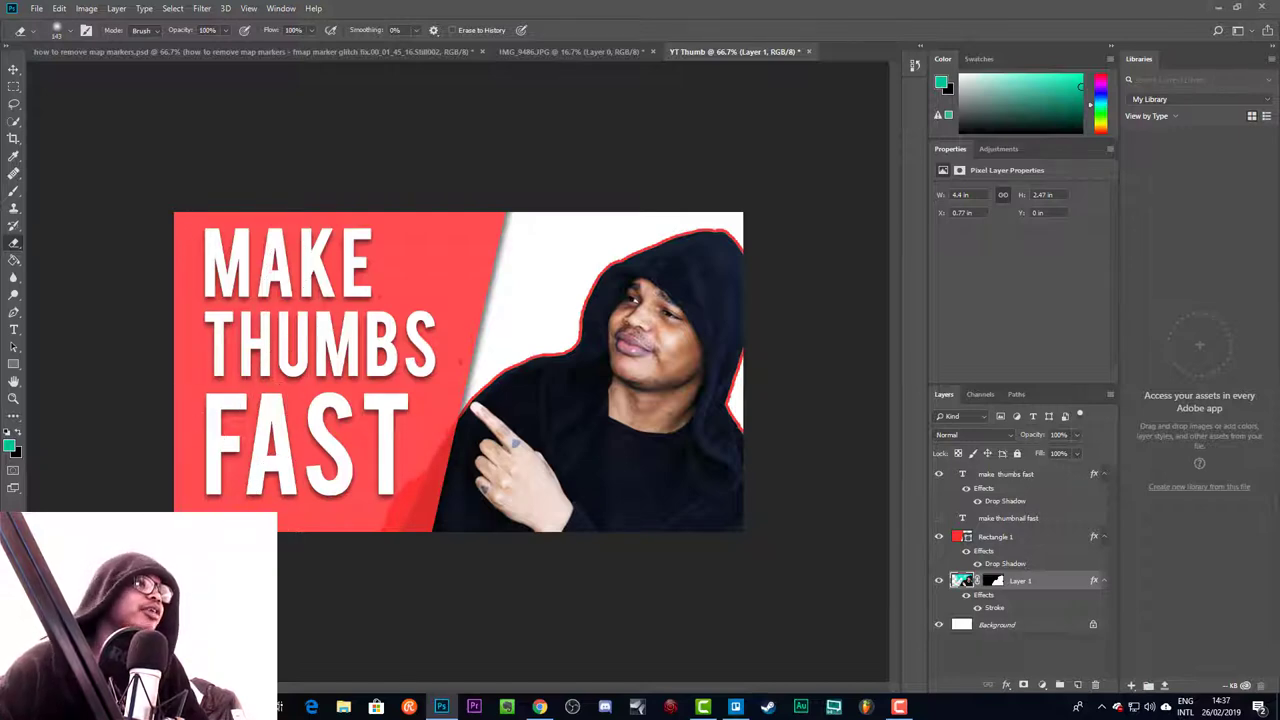
Reduce the eraser size to about 53 px and erase Layer 1's stray marks showing through the red shape beside FAST
{"action": "left_click", "coordinate": [72, 33]}
{"action": "mouse_move", "coordinate": [122, 74]}
{"action": "left_mouse_down"}
{"action": "mouse_move", "coordinate": [104, 73]}
{"action": "mouse_move", "coordinate": [158, 104]}
{"action": "mouse_move", "coordinate": [74, 104]}
{"action": "mouse_move", "coordinate": [97, 76]}
{"action": "left_mouse_up"}
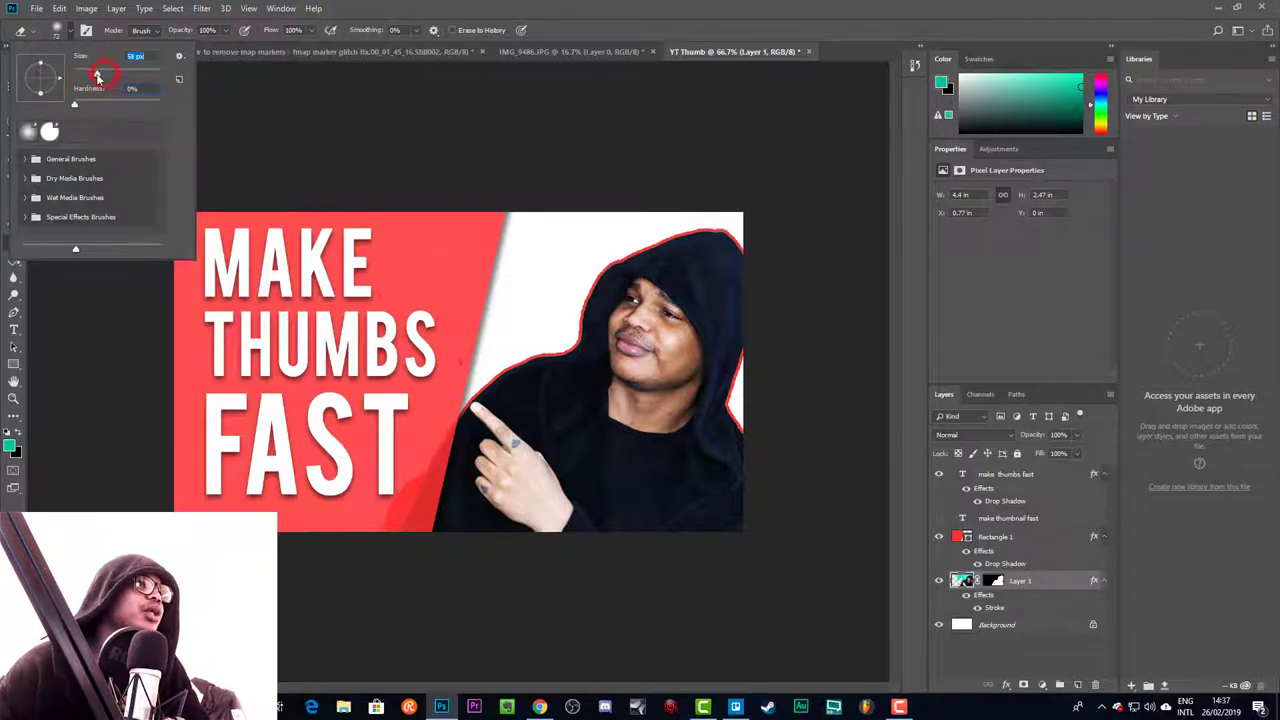
{"action": "left_click", "coordinate": [402, 466]}
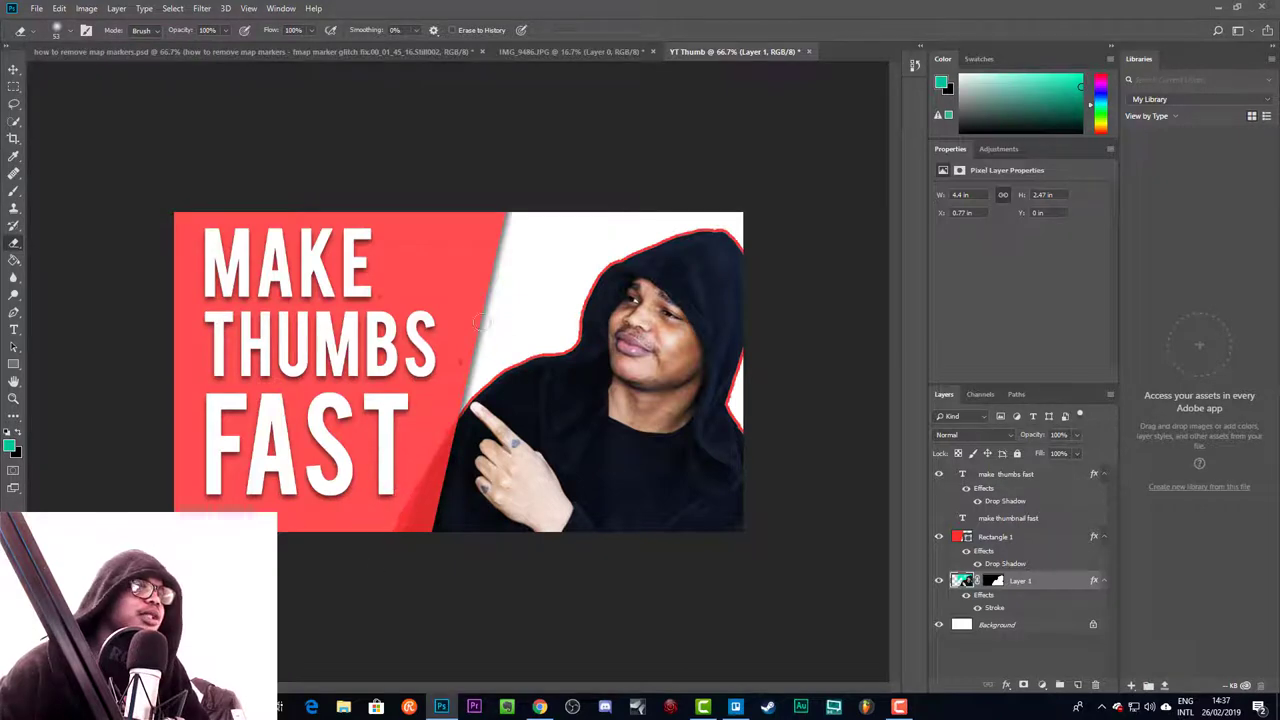
{"action": "left_click", "coordinate": [408, 484]}
{"action": "left_click_drag", "start_coordinate": [399, 507], "coordinate": [399, 432]}
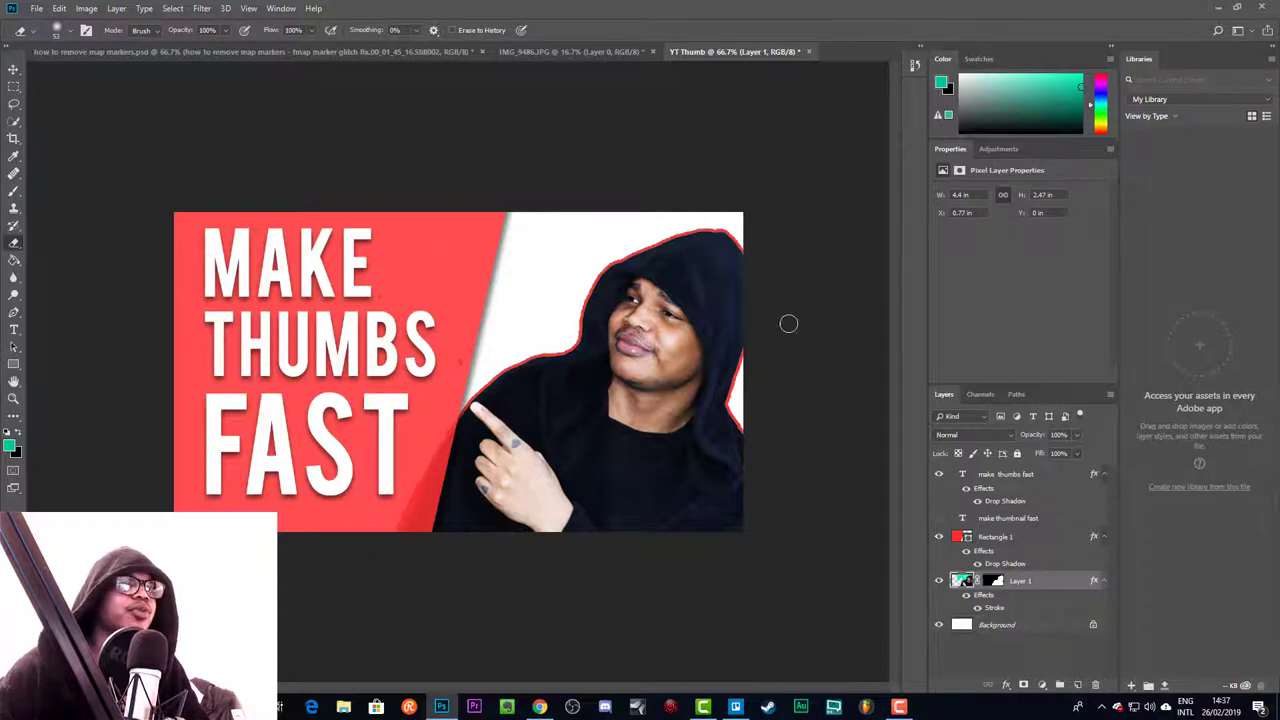
Increase the thickness of the red stroke around the man on Layer 1
{"action": "left_click", "coordinate": [14, 68]}
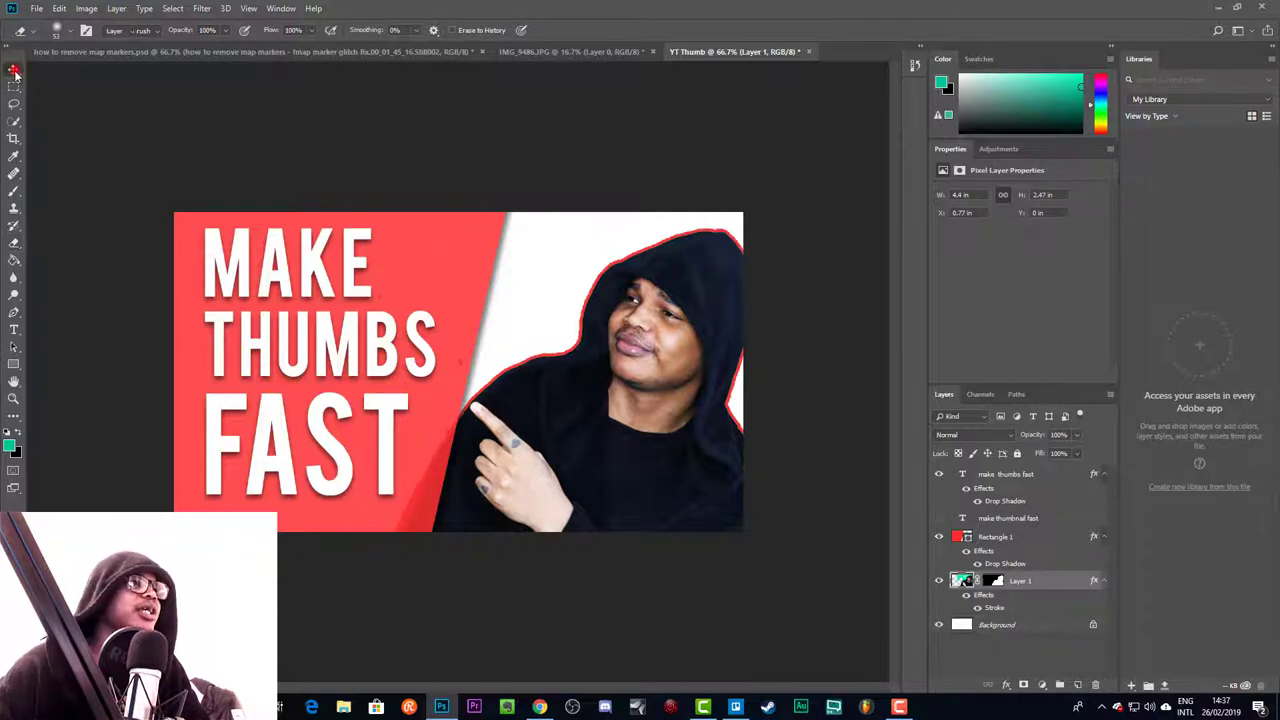
{"action": "right_click", "coordinate": [1035, 588]}
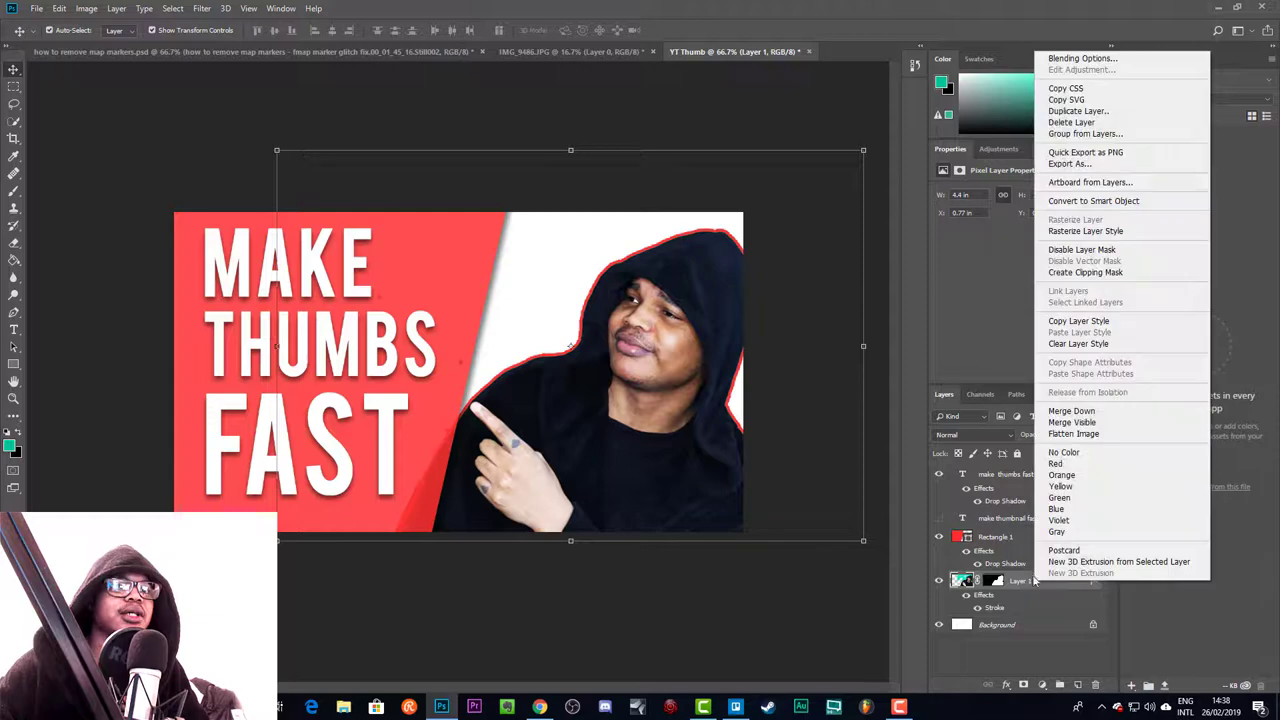
{"action": "left_click", "coordinate": [1083, 60]}
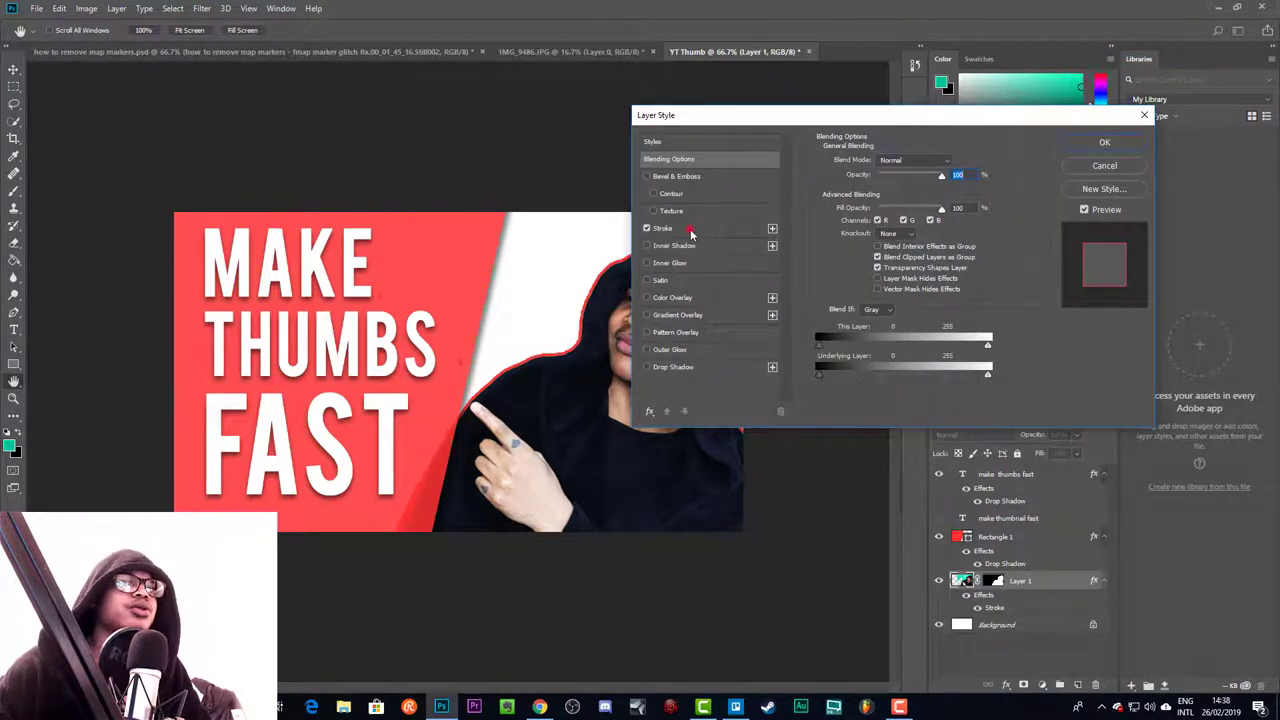
{"action": "left_click", "coordinate": [690, 228]}
{"action": "left_click", "coordinate": [948, 158]}
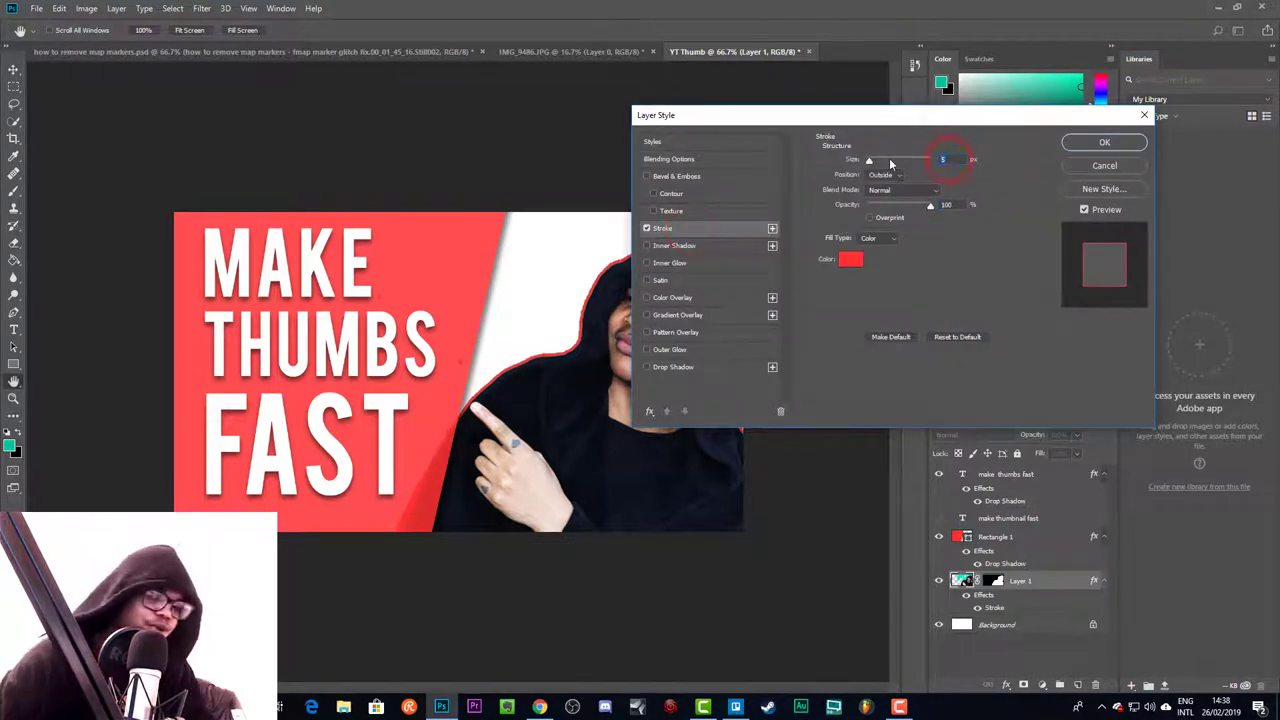
{"action": "key", "text": "Return"}
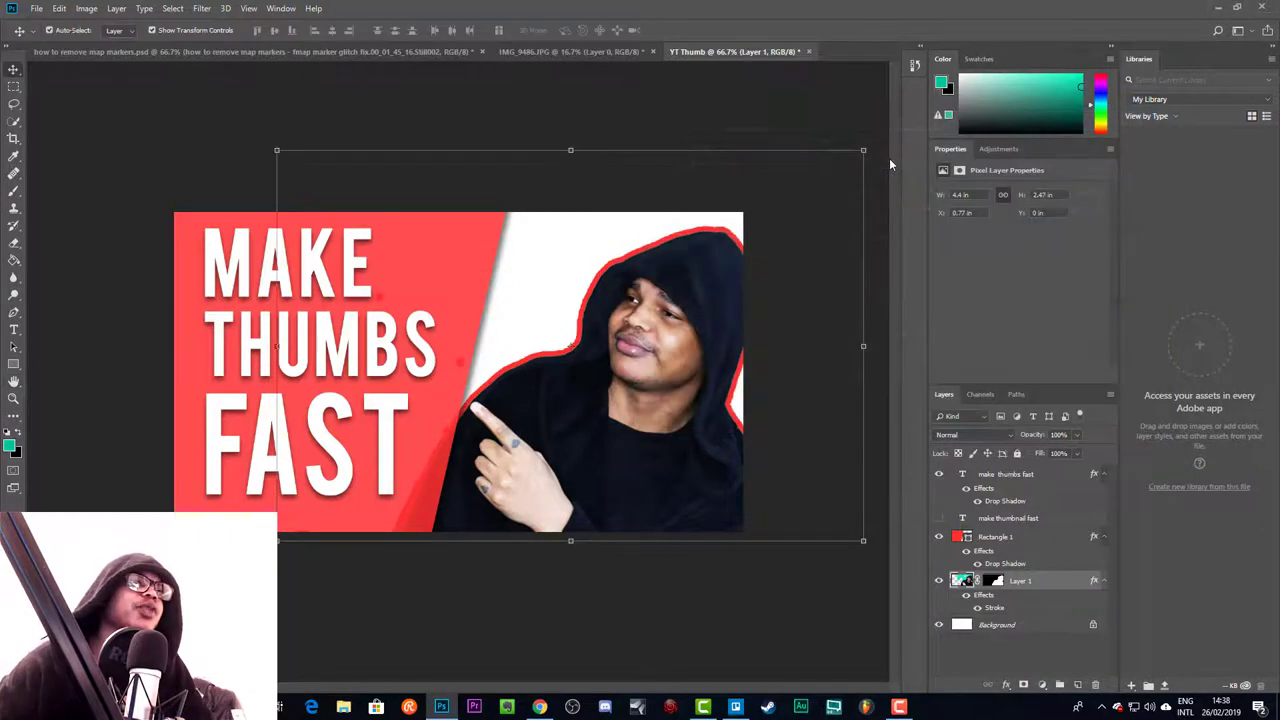
Shift the man's photo right, erase the remaining red specks beside his arm, and move it back so his fingertip meets the red shape's edge
{"action": "left_click_drag", "start_coordinate": [685, 288], "coordinate": [735, 289]}
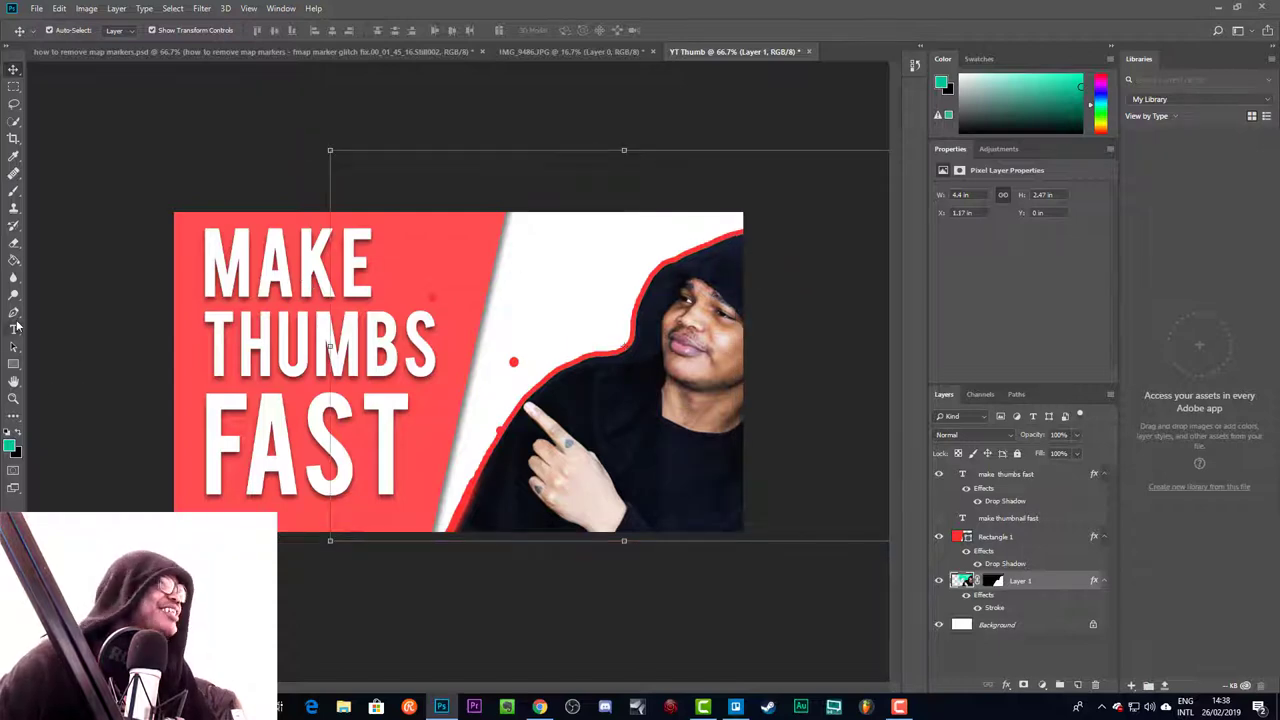
{"action": "left_click", "coordinate": [14, 243]}
{"action": "left_click", "coordinate": [514, 360]}
{"action": "left_click", "coordinate": [491, 422]}
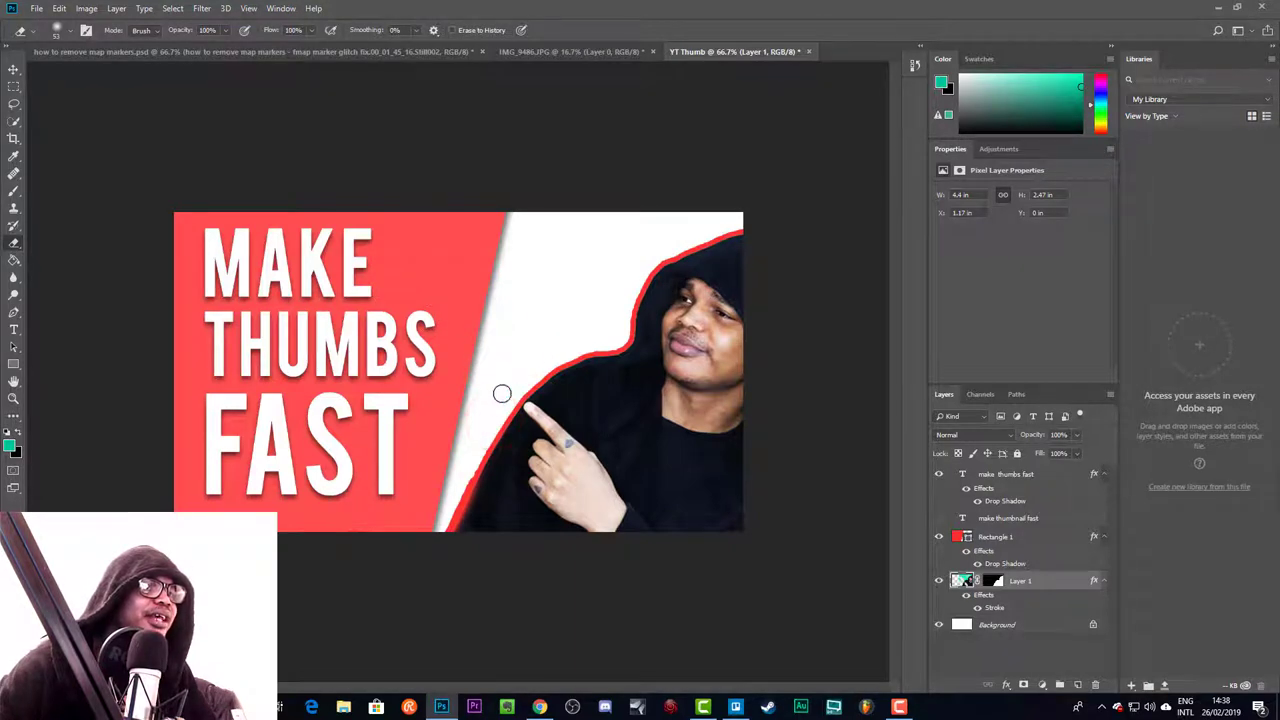
{"action": "left_click", "coordinate": [651, 258]}
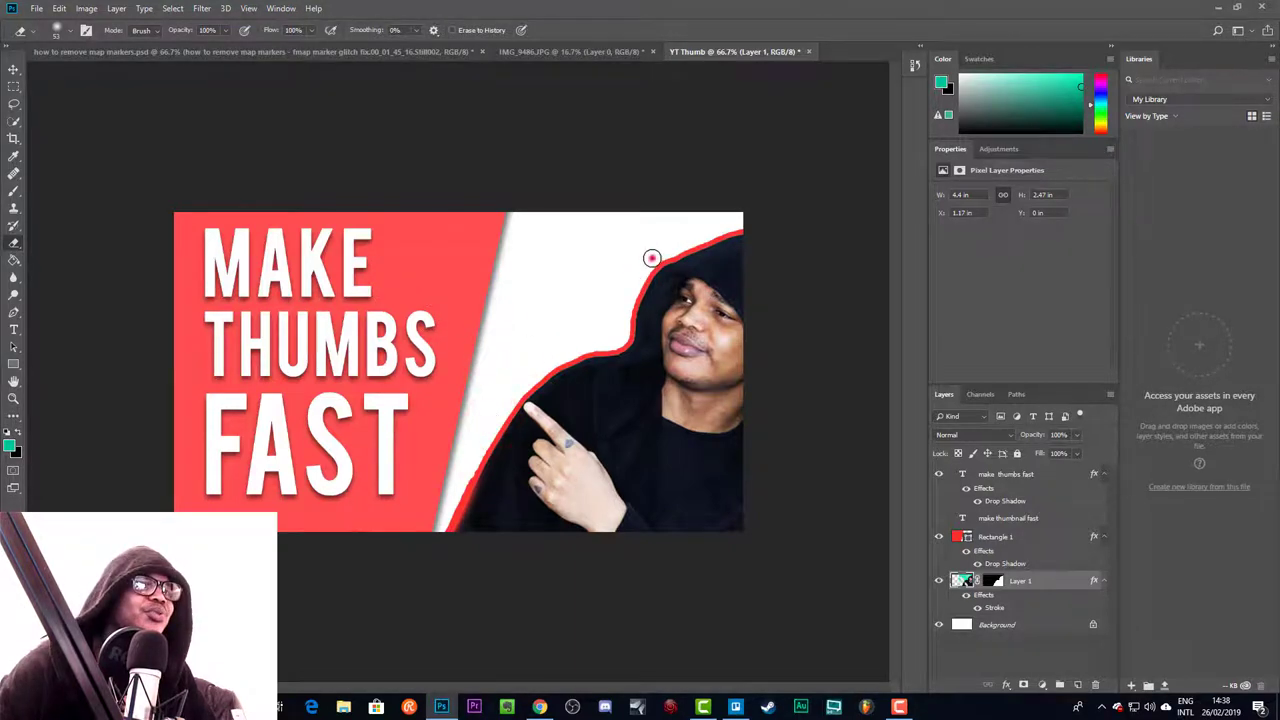
{"action": "left_click", "coordinate": [709, 247]}
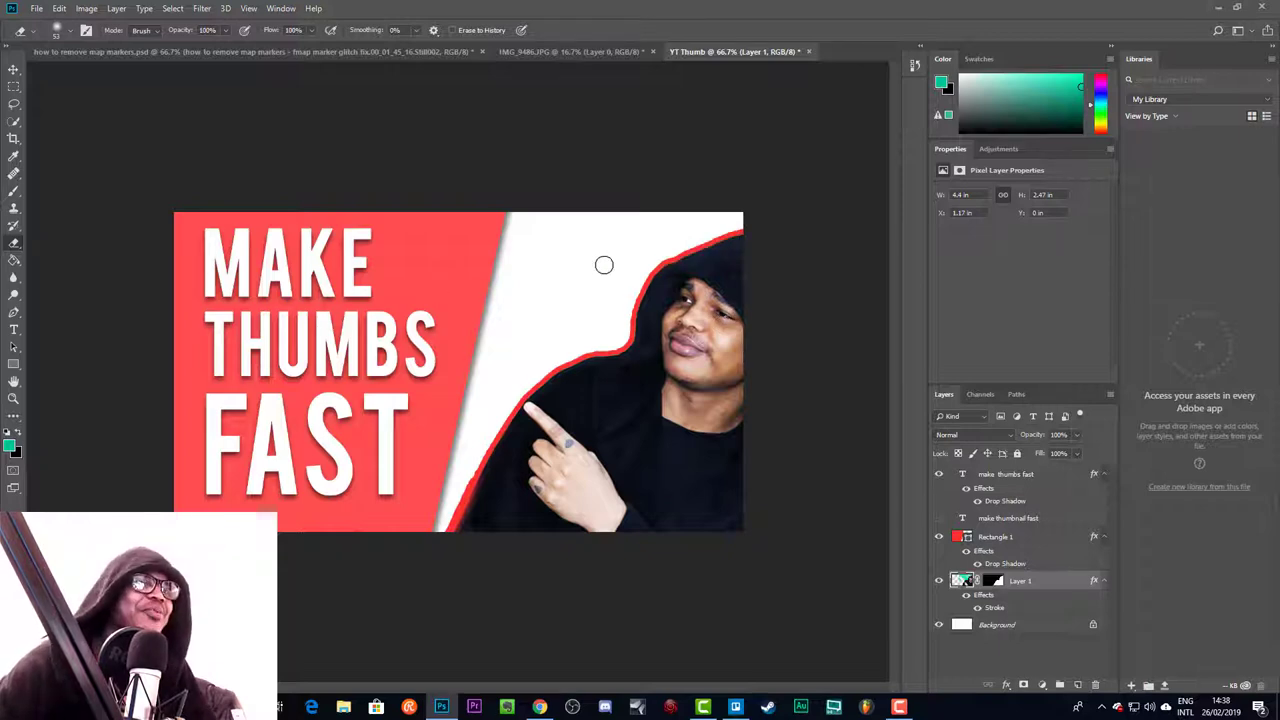
{"action": "left_click", "coordinate": [8, 72]}
{"action": "left_click_drag", "start_coordinate": [612, 372], "coordinate": [573, 404]}
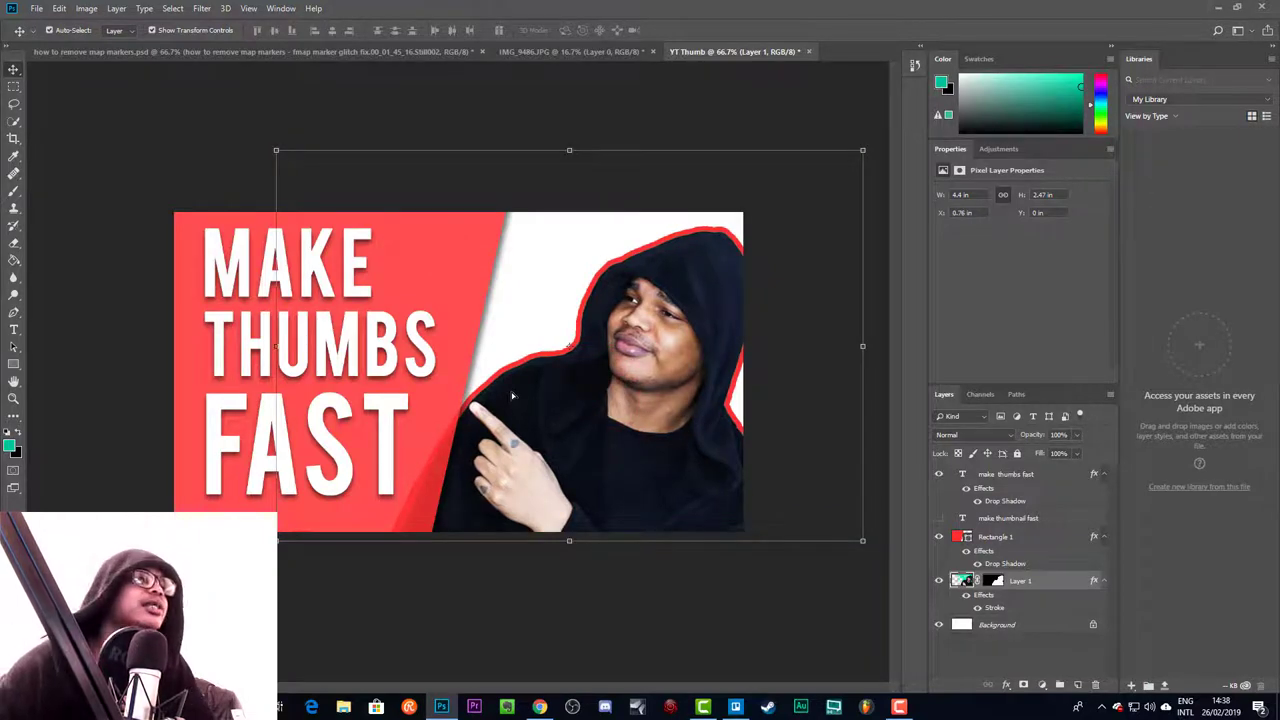
Bring the red arrow from how to remove map markers.psd into the YT Thumb document, and rotate it to point at the headline
{"action": "left_click", "coordinate": [370, 60]}
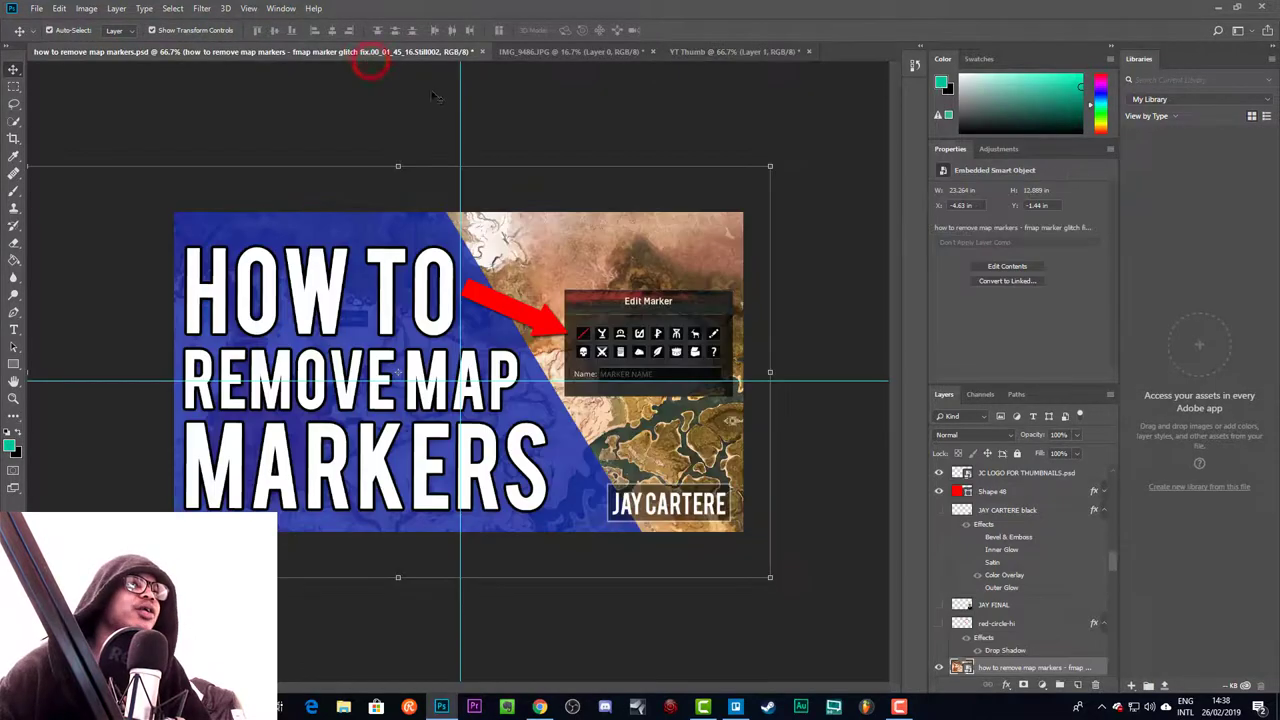
{"action": "left_click_drag", "start_coordinate": [539, 324], "coordinate": [546, 53]}
{"action": "left_click_drag", "start_coordinate": [545, 52], "coordinate": [595, 410]}
{"action": "left_click_drag", "start_coordinate": [580, 277], "coordinate": [487, 489]}
{"action": "left_click_drag", "start_coordinate": [625, 440], "coordinate": [498, 506]}
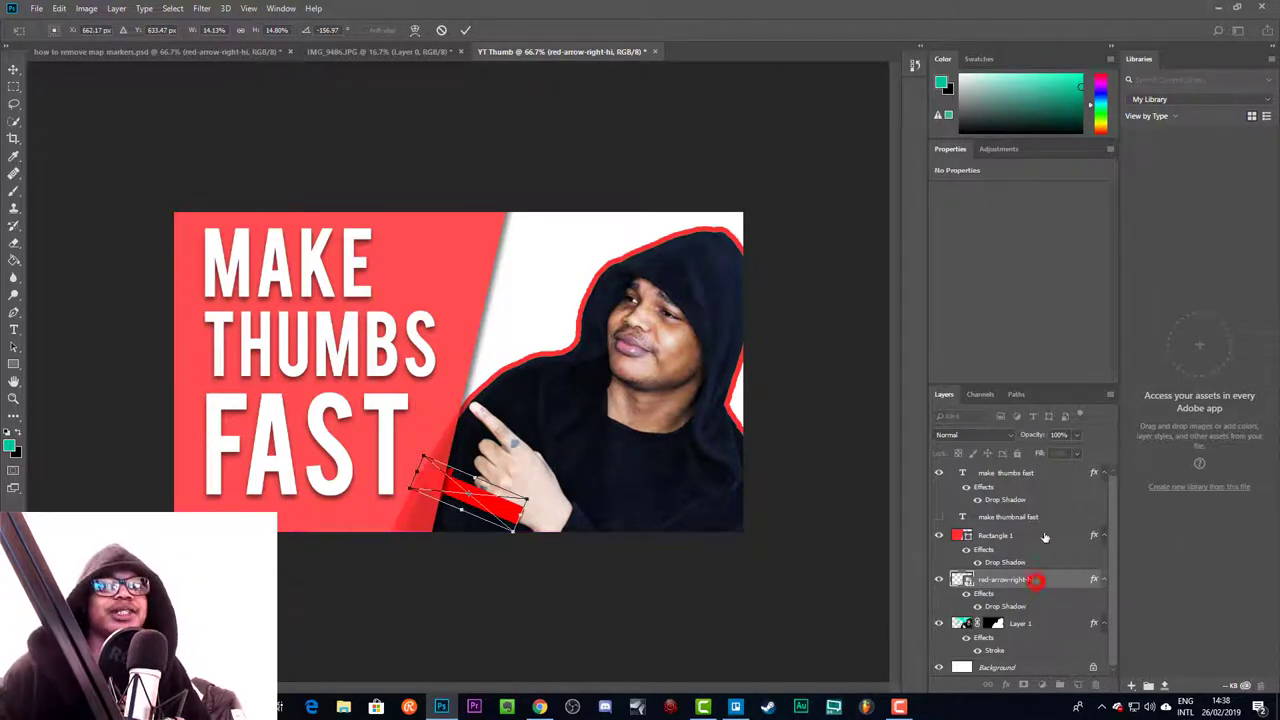
{"action": "key", "text": "Return"}
Move the arrow layer above Rectangle 1, and enlarge the arrow to about 1.25 × 0.56 in at about -163° with its tip beside FAST
{"action": "left_click_drag", "start_coordinate": [1045, 582], "coordinate": [1040, 532]}
{"action": "left_click_drag", "start_coordinate": [530, 528], "coordinate": [532, 452]}
{"action": "left_click_drag", "start_coordinate": [415, 456], "coordinate": [396, 425]}
{"action": "left_click_drag", "start_coordinate": [523, 494], "coordinate": [537, 500]}
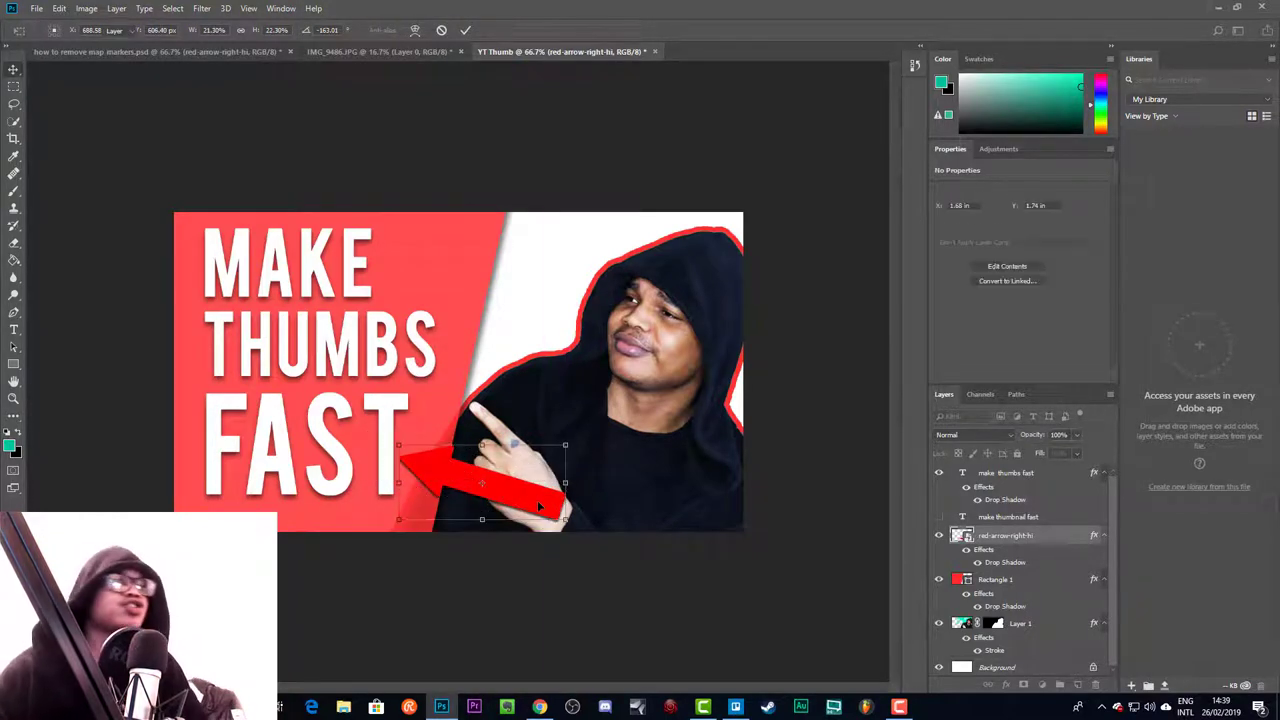
{"action": "key", "text": "Return"}
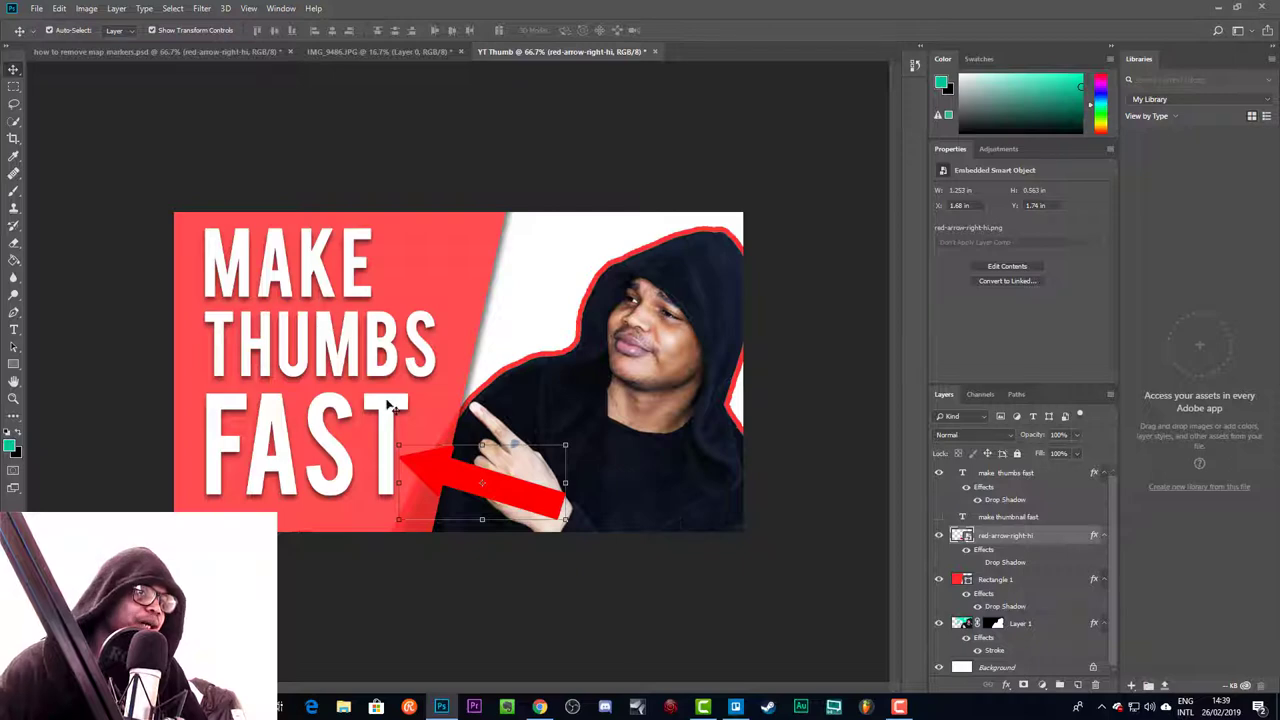
Add a white 3 px stroke to the red arrow layer through its layer style, keeping the drop shadow
{"action": "right_click", "coordinate": [1005, 545]}
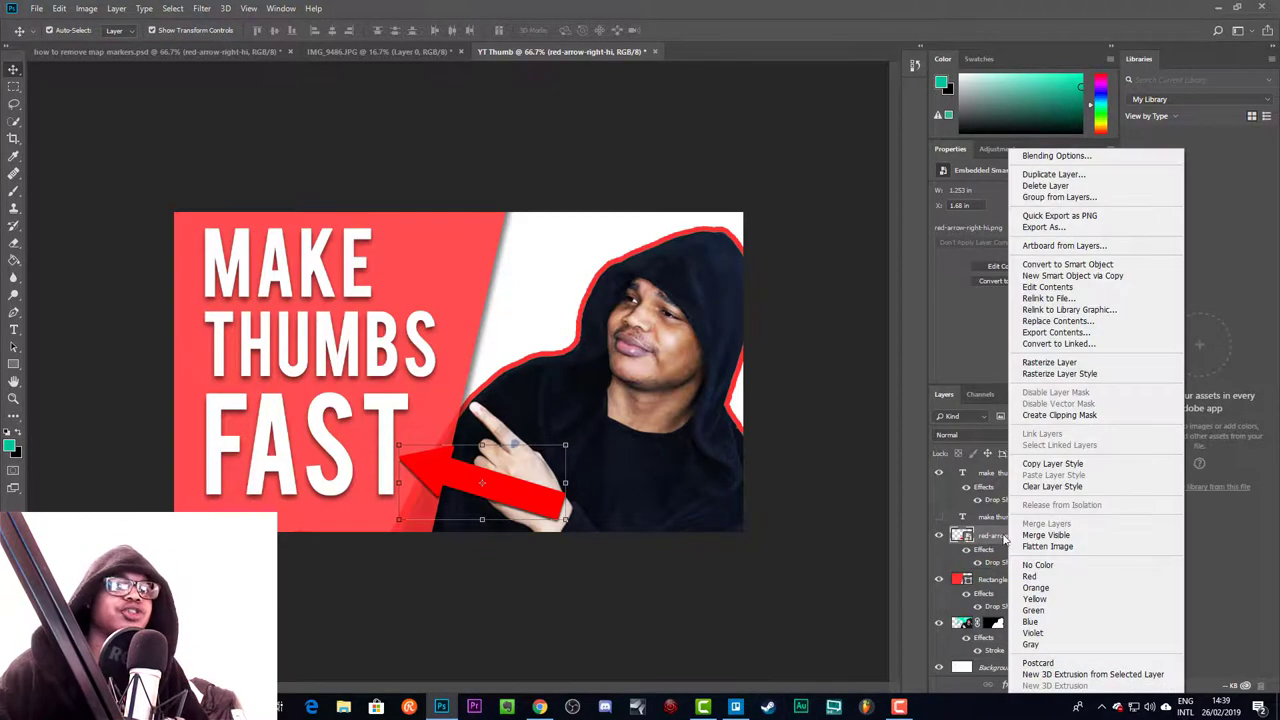
{"action": "left_click", "coordinate": [1058, 156]}
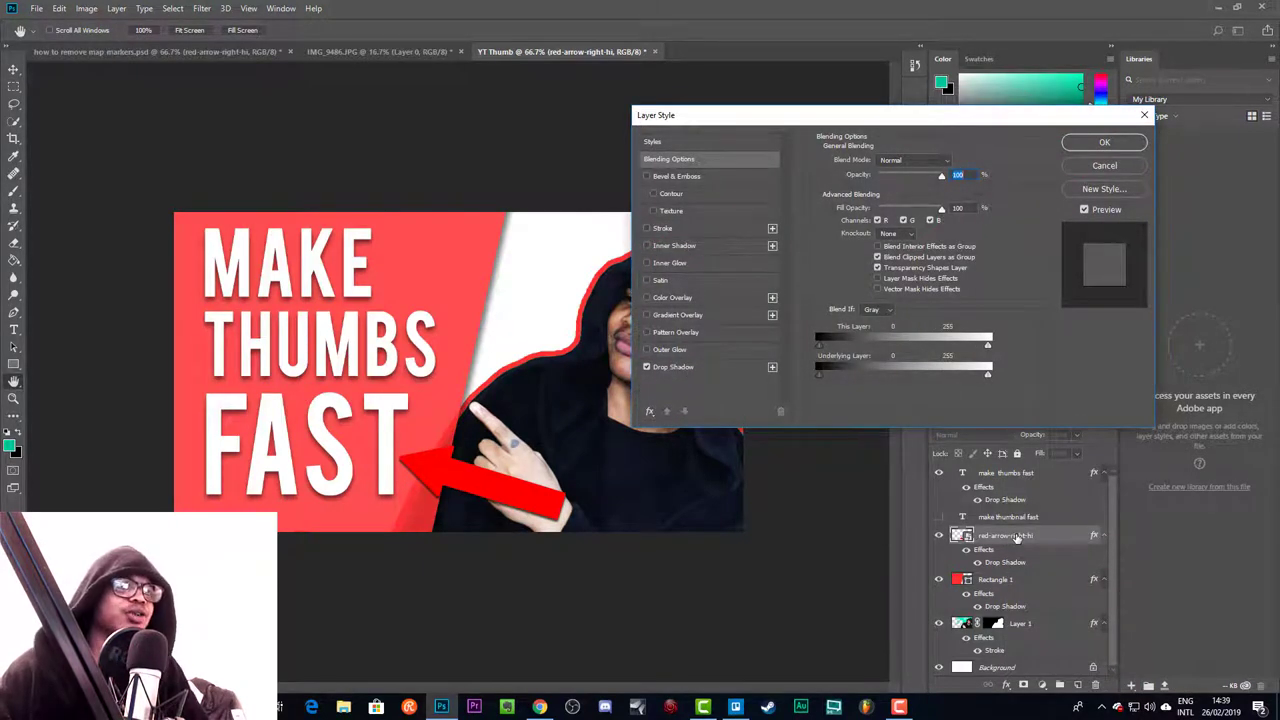
{"action": "left_click", "coordinate": [691, 368]}
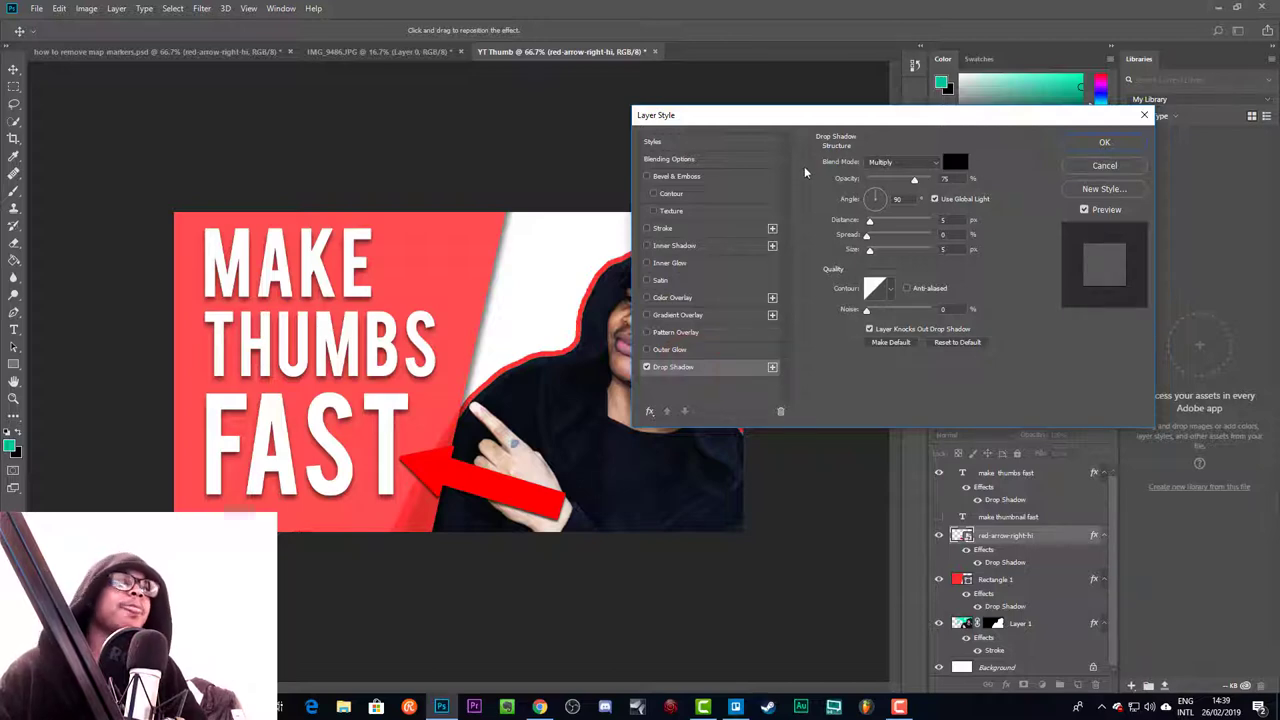
{"action": "left_click", "coordinate": [647, 229]}
{"action": "left_click", "coordinate": [688, 229]}
{"action": "left_click", "coordinate": [851, 261]}
{"action": "left_click_drag", "start_coordinate": [563, 265], "coordinate": [438, 126]}
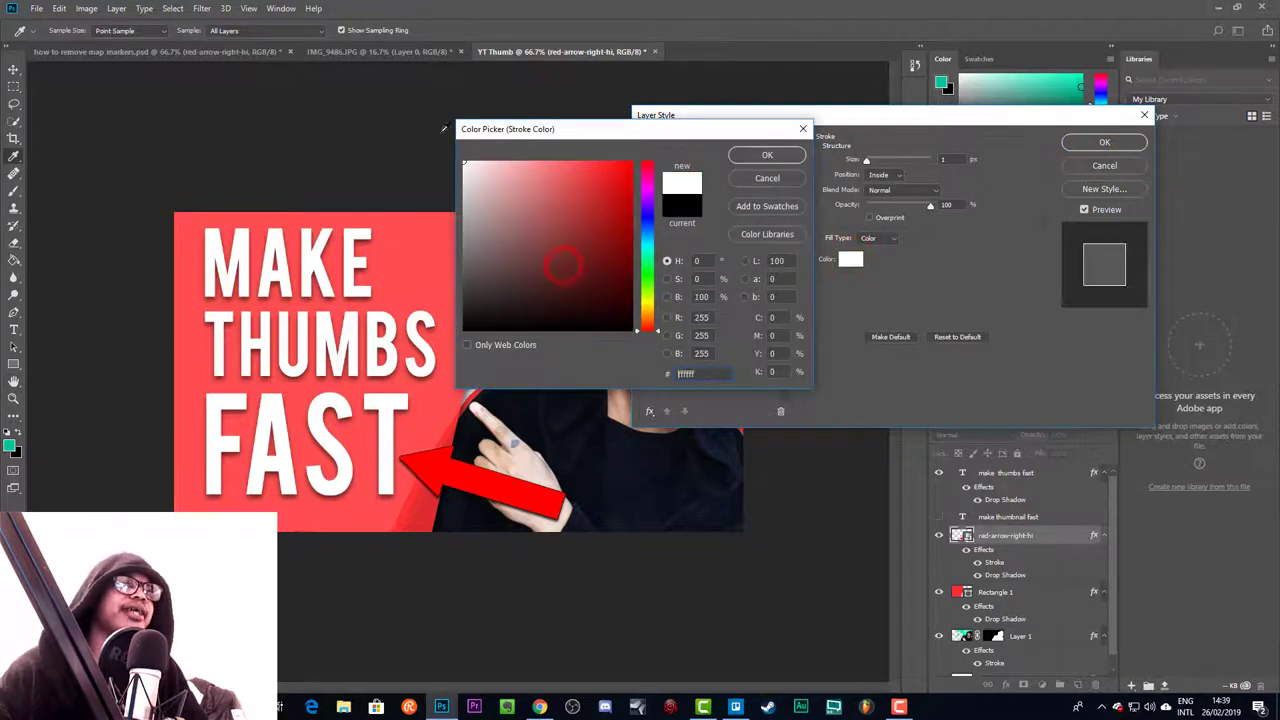
{"action": "left_click", "coordinate": [767, 155]}
{"action": "left_click_drag", "start_coordinate": [866, 160], "coordinate": [868, 158]}
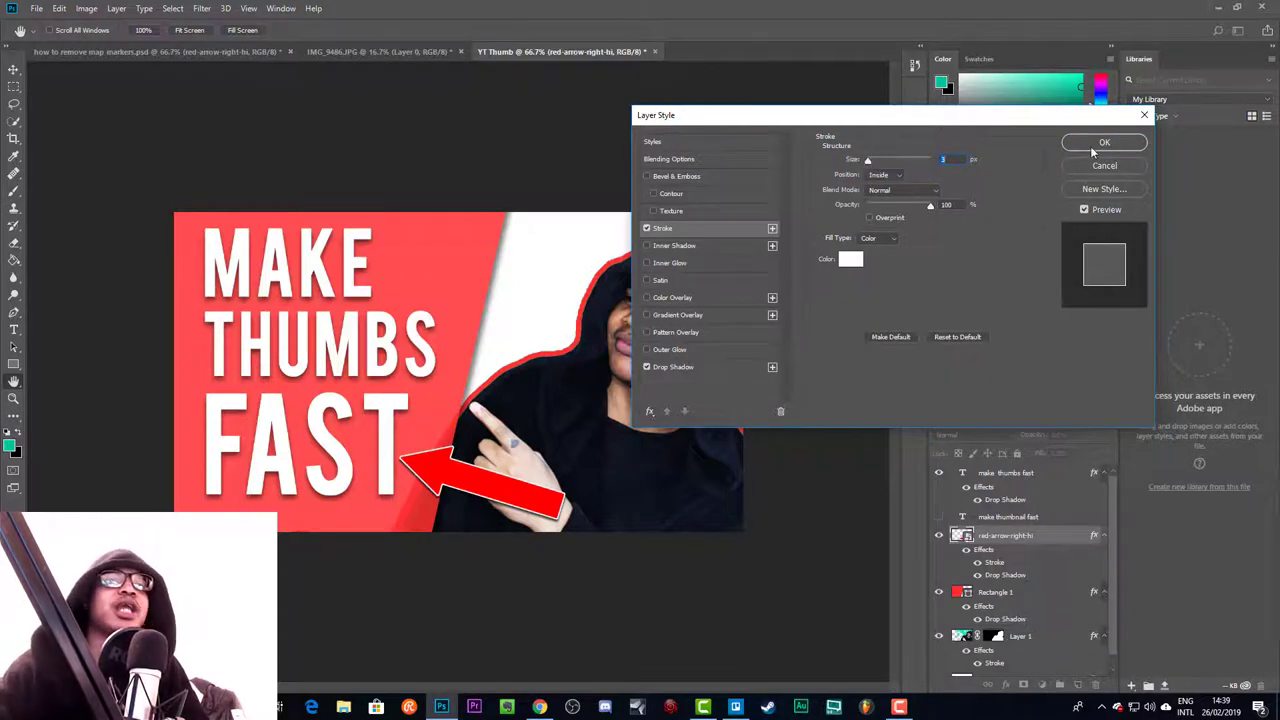
Try the Outside position for the arrow's stroke, switch it back to Inside, and apply the layer style
{"action": "left_click", "coordinate": [900, 175]}
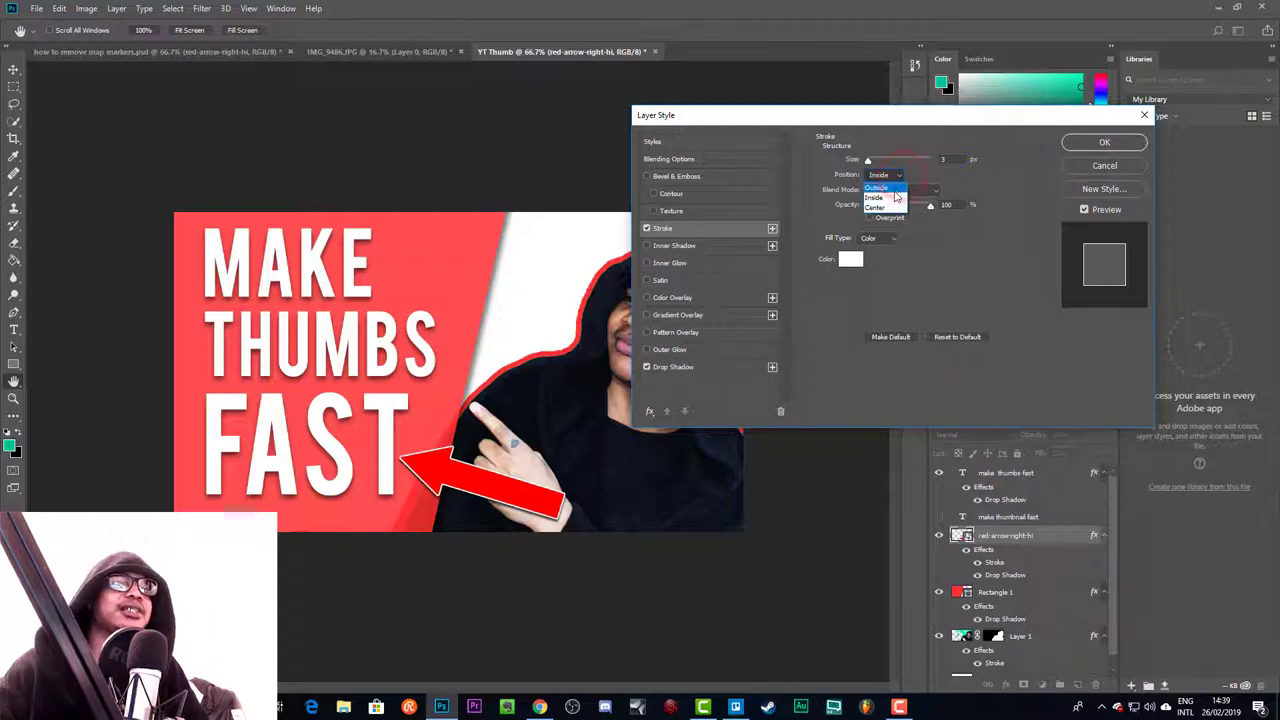
{"action": "left_click", "coordinate": [895, 189]}
{"action": "left_click", "coordinate": [890, 178]}
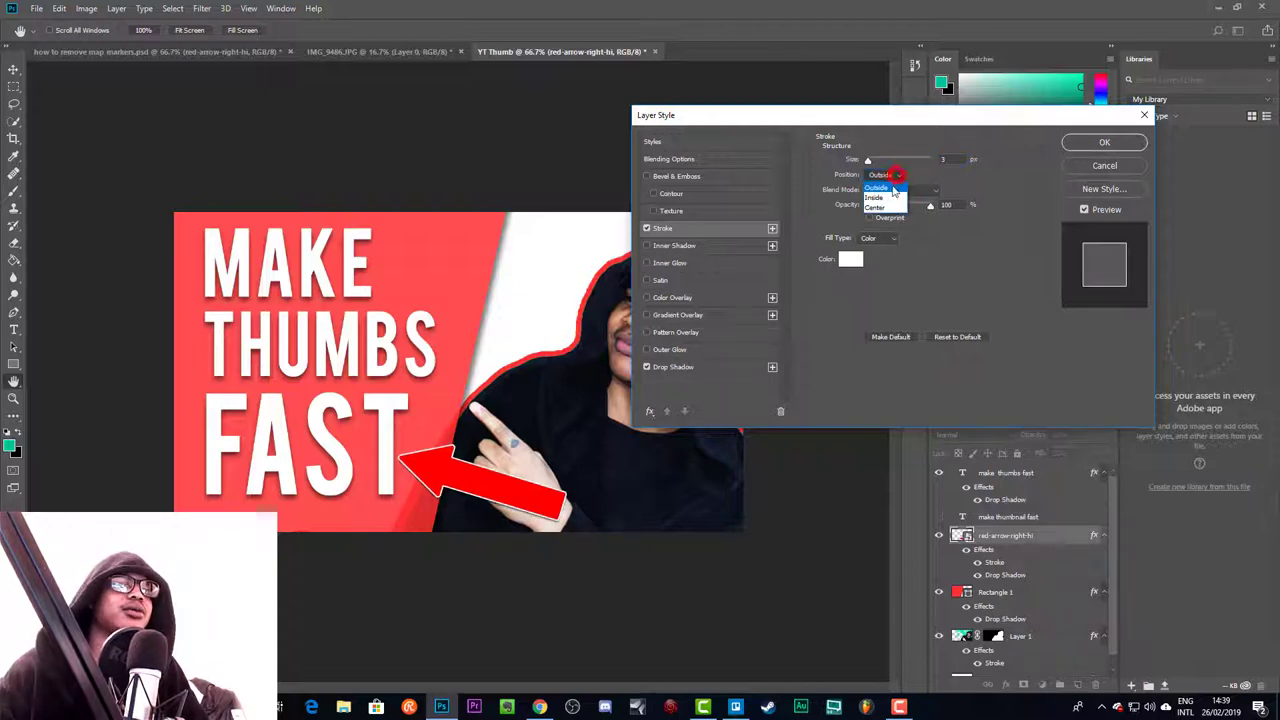
{"action": "left_click", "coordinate": [884, 202]}
{"action": "left_click", "coordinate": [1127, 144]}
{"action": "left_click", "coordinate": [645, 455]}
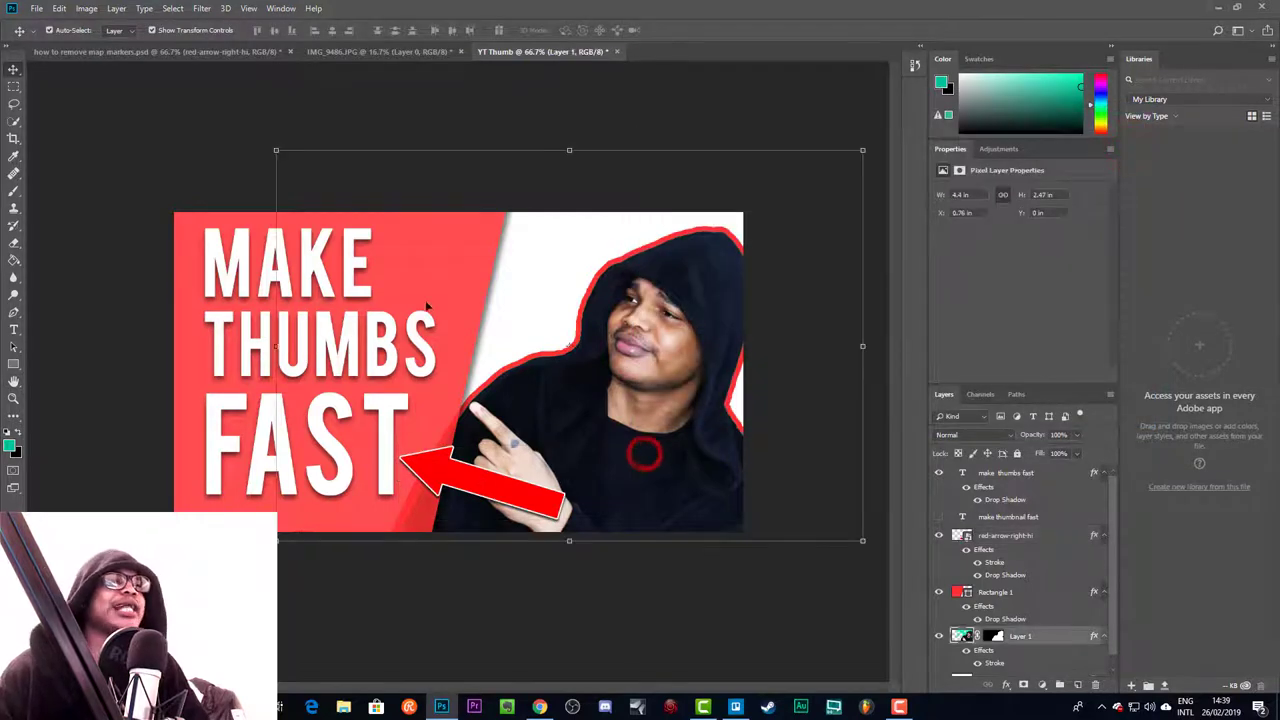
{"action": "left_click", "coordinate": [730, 110]}
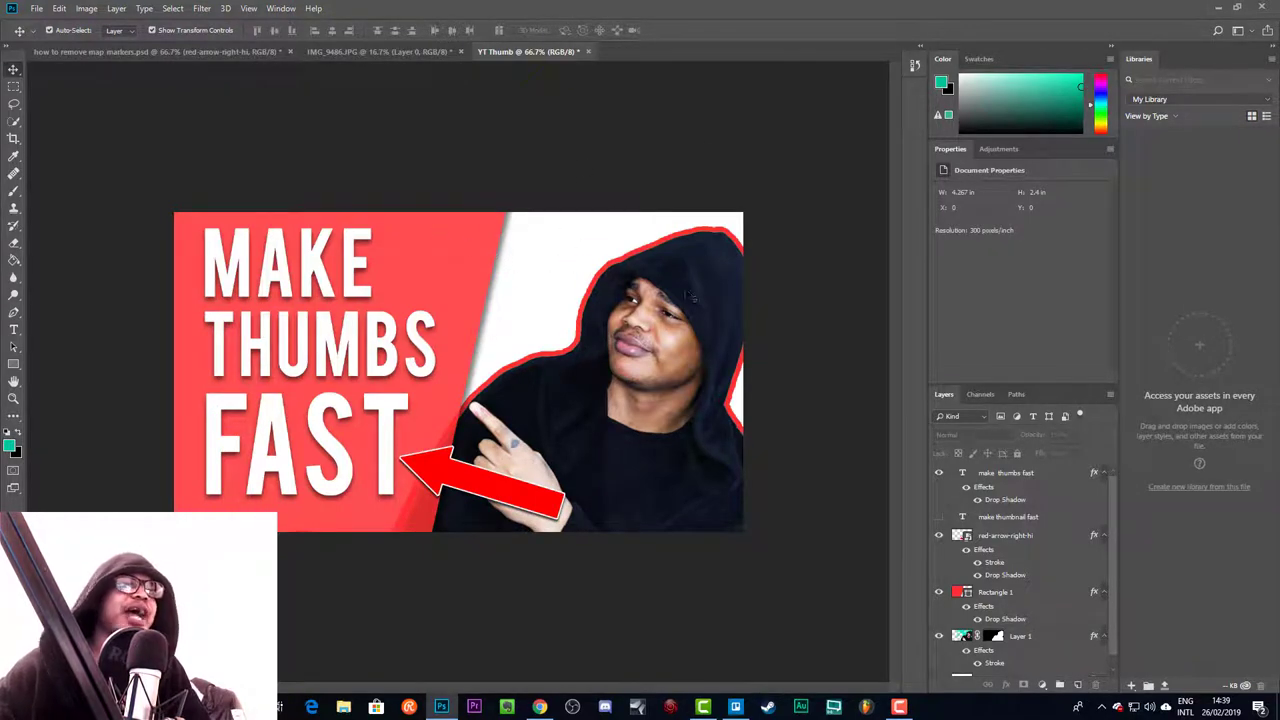
{"action": "scroll", "coordinate": [1046, 601], "scroll_direction": "down", "scroll_amount": 1}
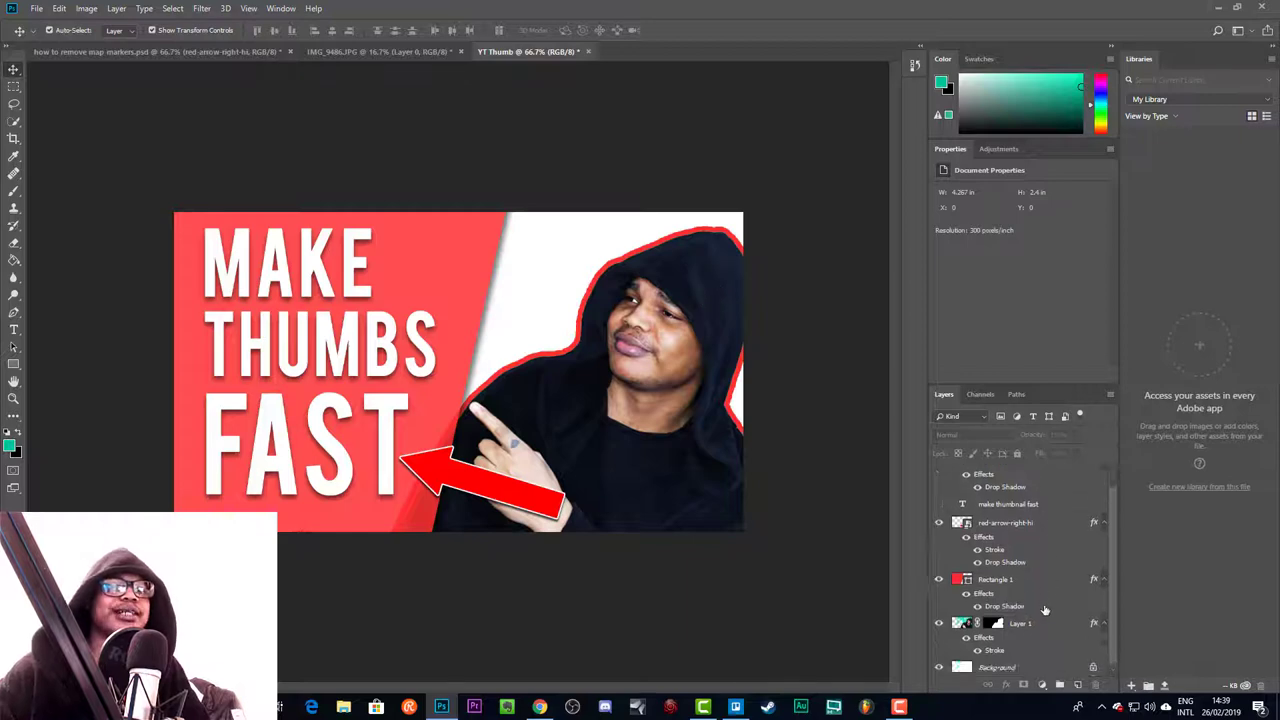
{"action": "left_click", "coordinate": [1010, 668]}
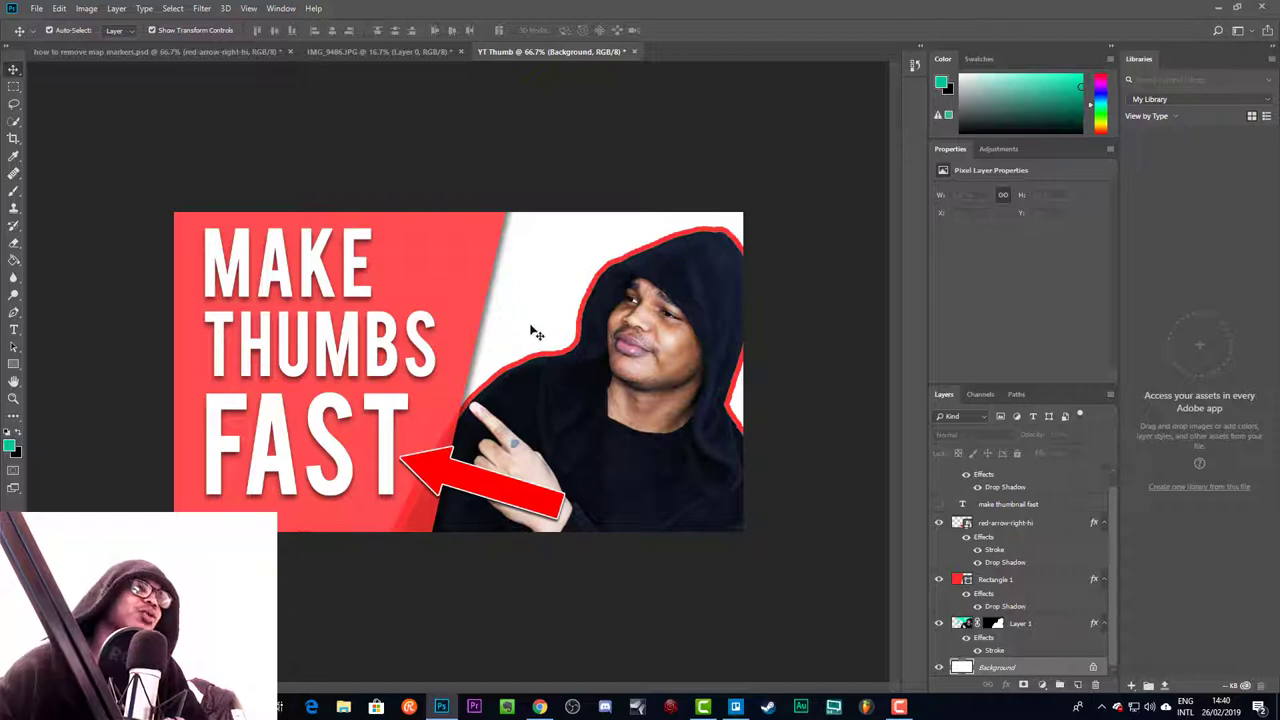
Scale the man's photo on Layer 1 down to about 93.6% and reposition it so his whole hood fits inside the canvas
{"action": "left_click_drag", "start_coordinate": [656, 313], "coordinate": [680, 317]}
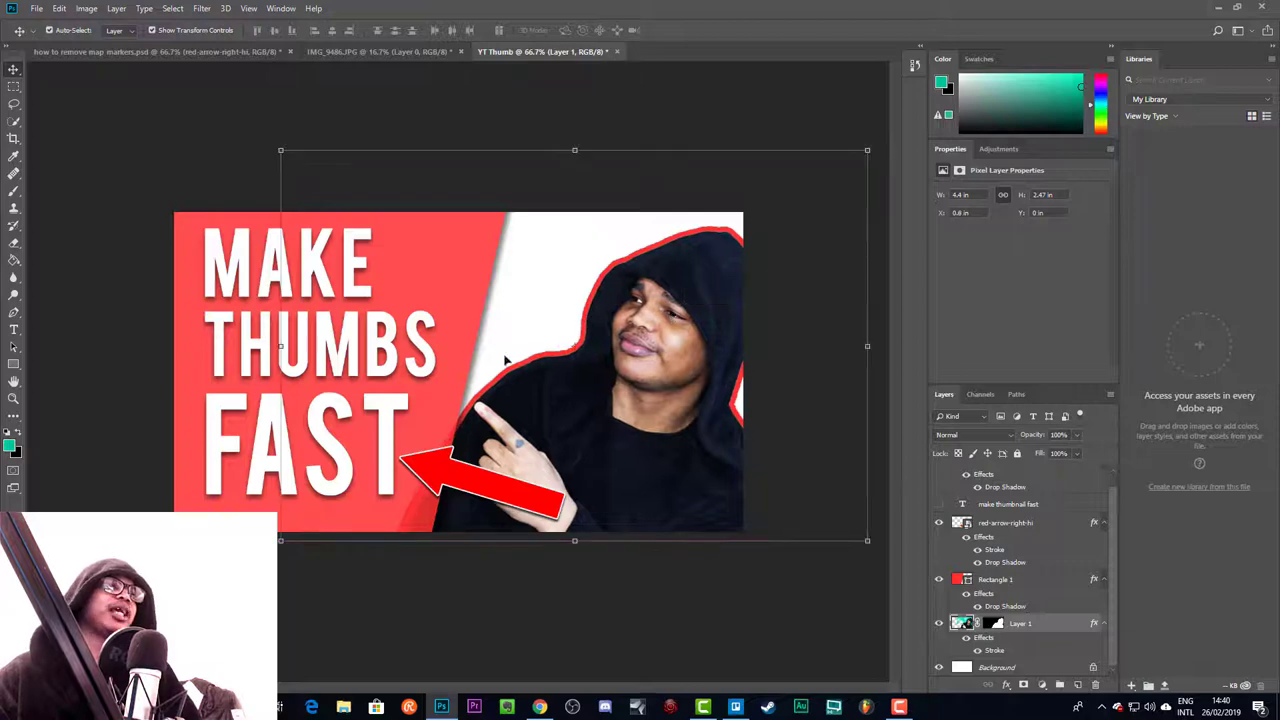
{"action": "left_click_drag", "start_coordinate": [281, 150], "coordinate": [318, 175]}
{"action": "left_click_drag", "start_coordinate": [693, 320], "coordinate": [668, 314]}
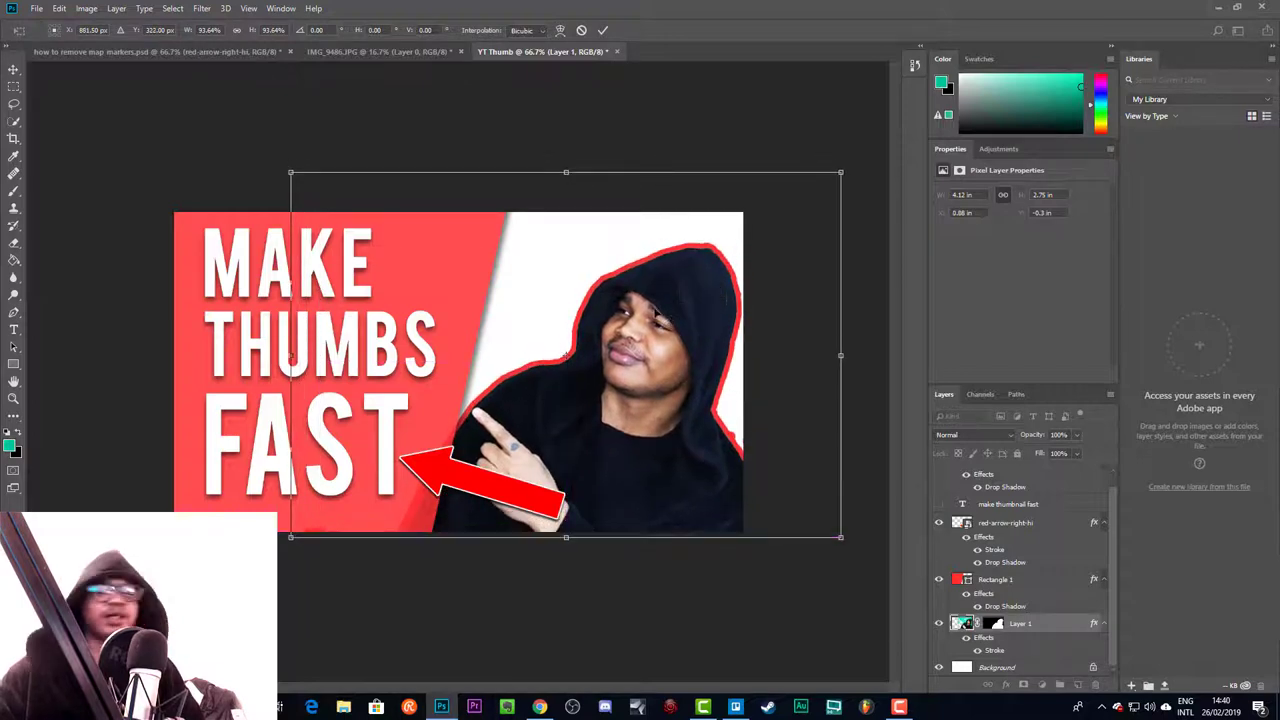
{"action": "key", "text": "Return"}
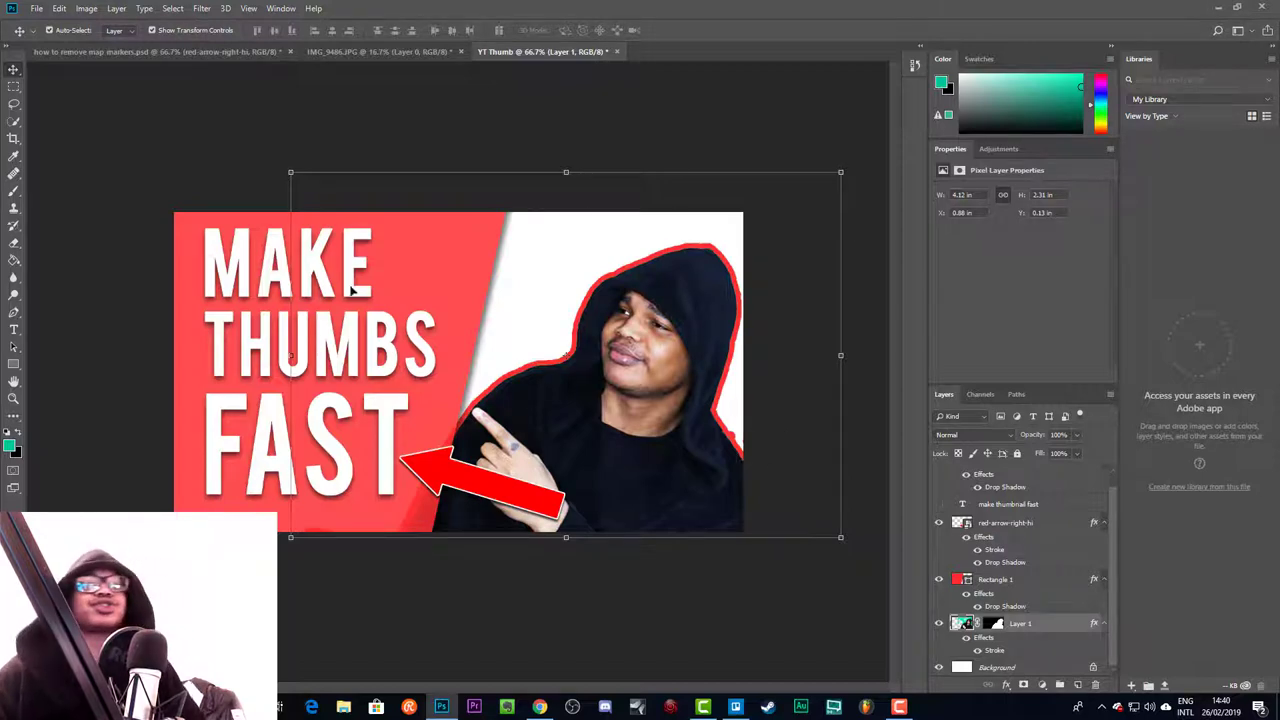
{"action": "left_click", "coordinate": [199, 182]}
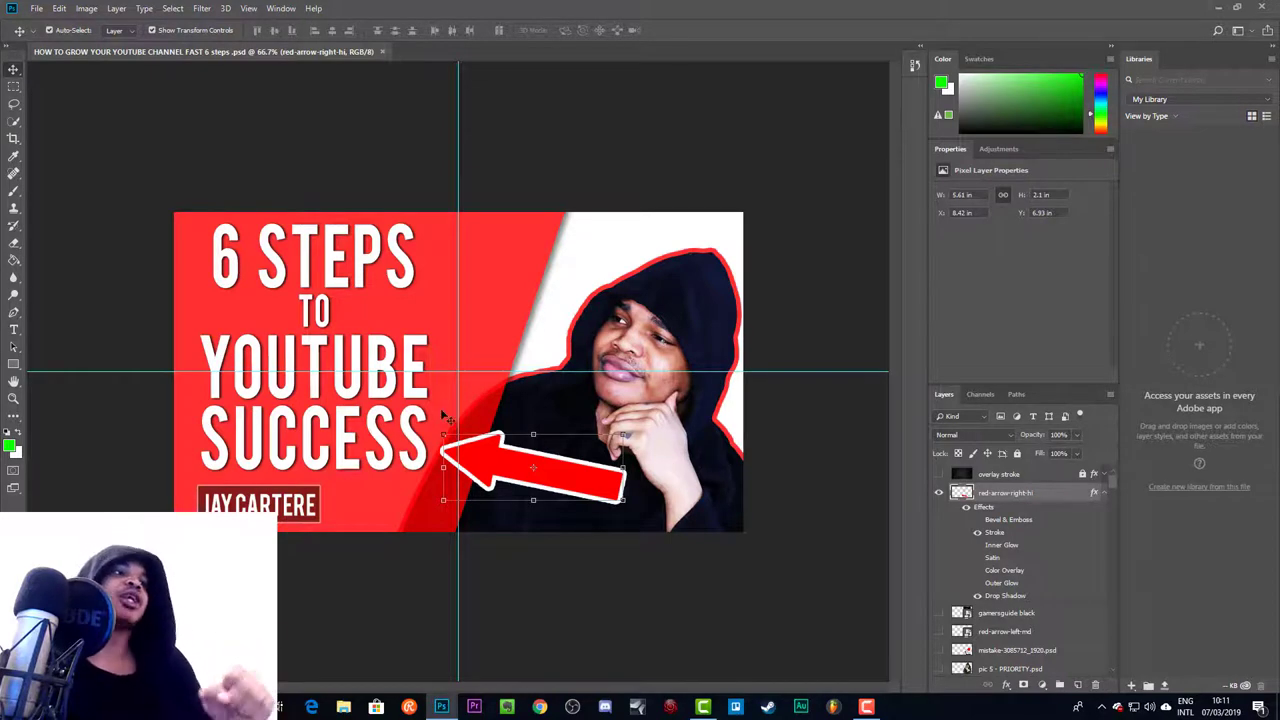
In the 6 STEPS TO YOUTUBE SUCCESS thumbnail, draw a black-filled rectangle of about 301 × 110 px on a layer above the logo
{"action": "left_click", "coordinate": [282, 497]}
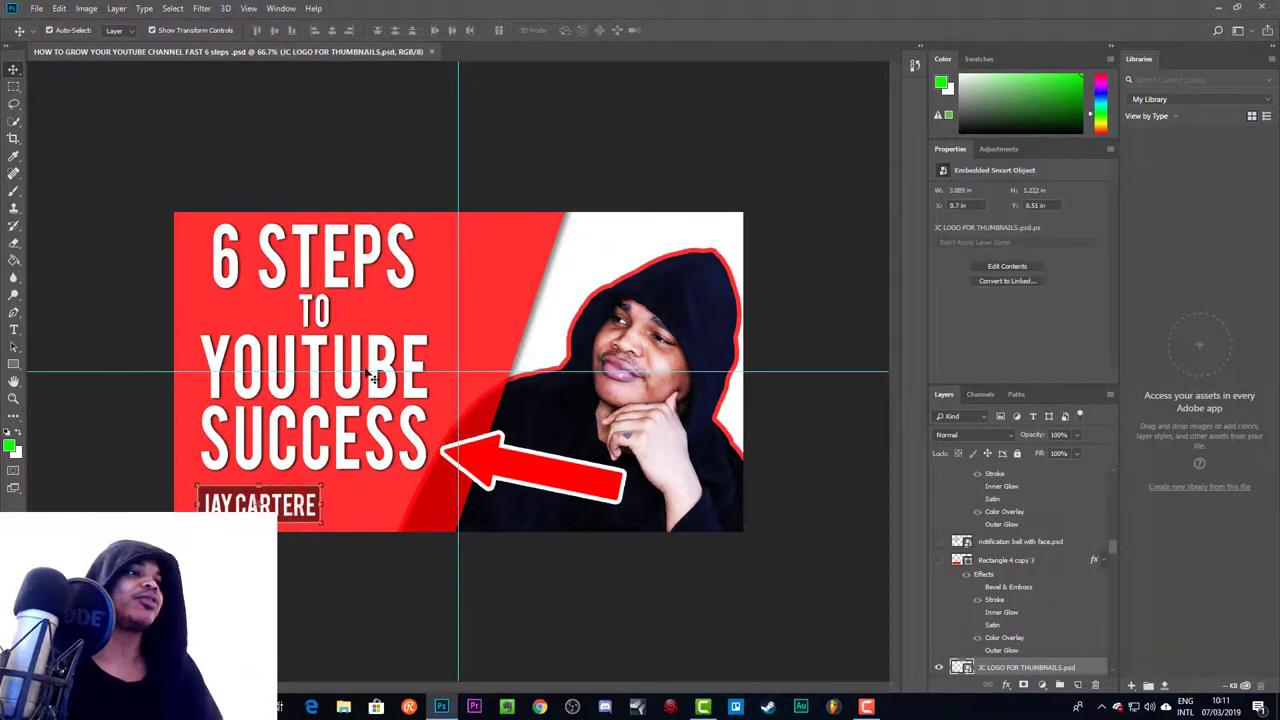
{"action": "scroll", "coordinate": [1020, 655], "scroll_direction": "down", "scroll_amount": 1}
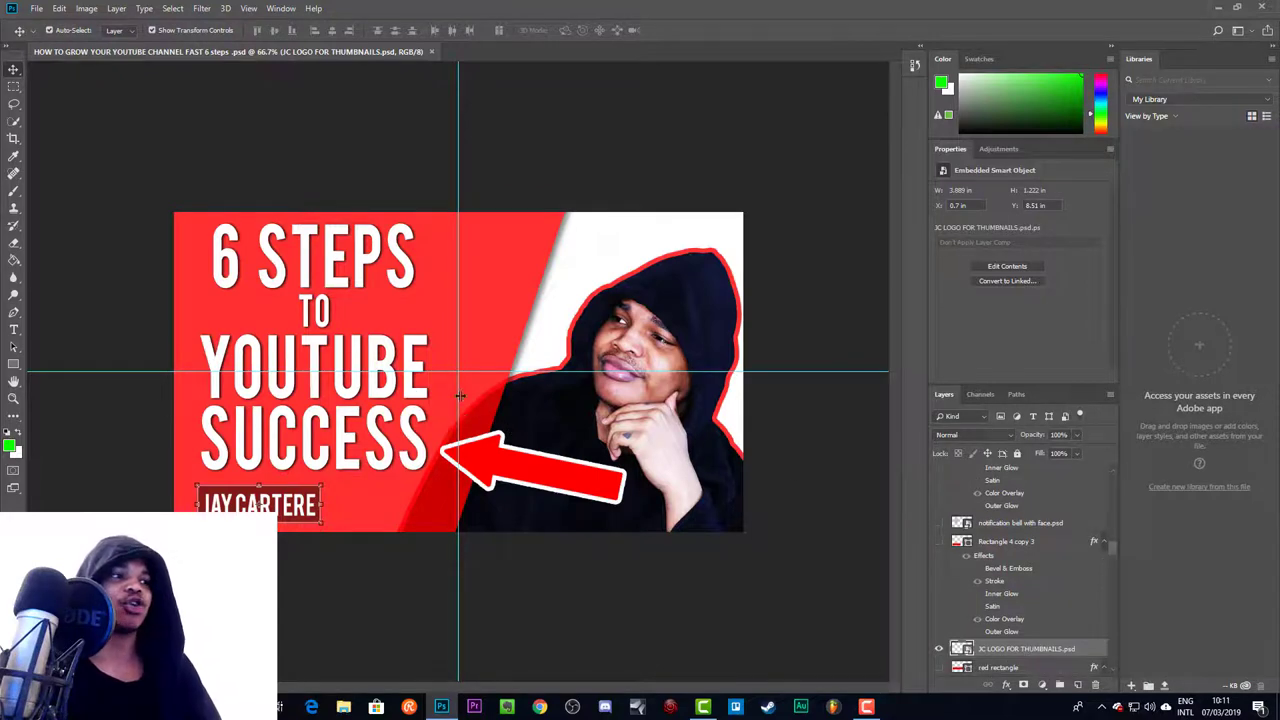
{"action": "left_click", "coordinate": [14, 329]}
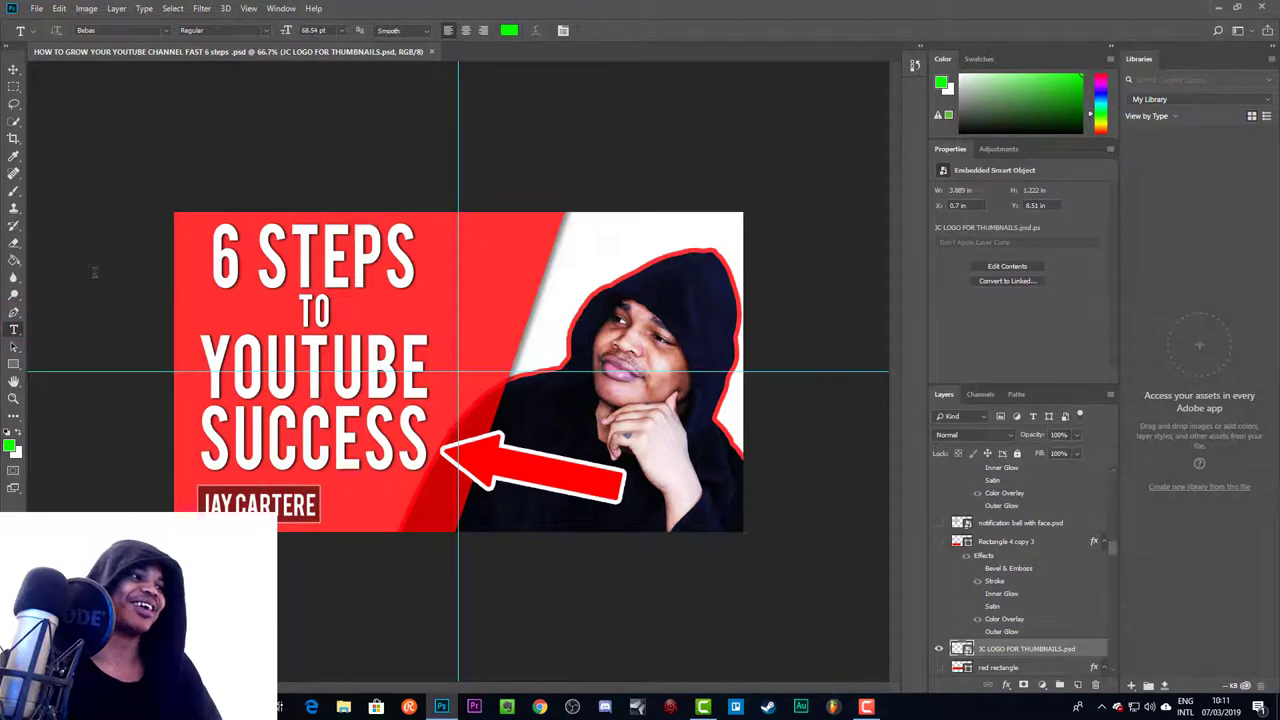
{"action": "left_click", "coordinate": [14, 364]}
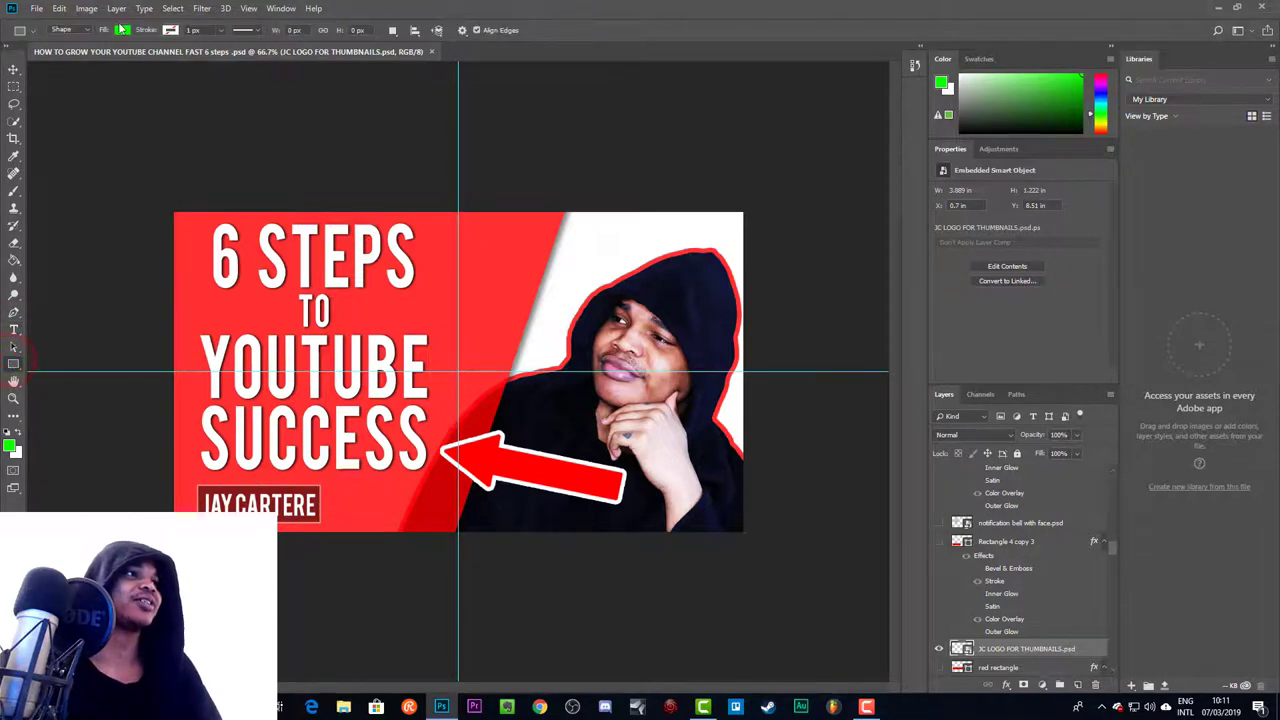
{"action": "left_click", "coordinate": [122, 30]}
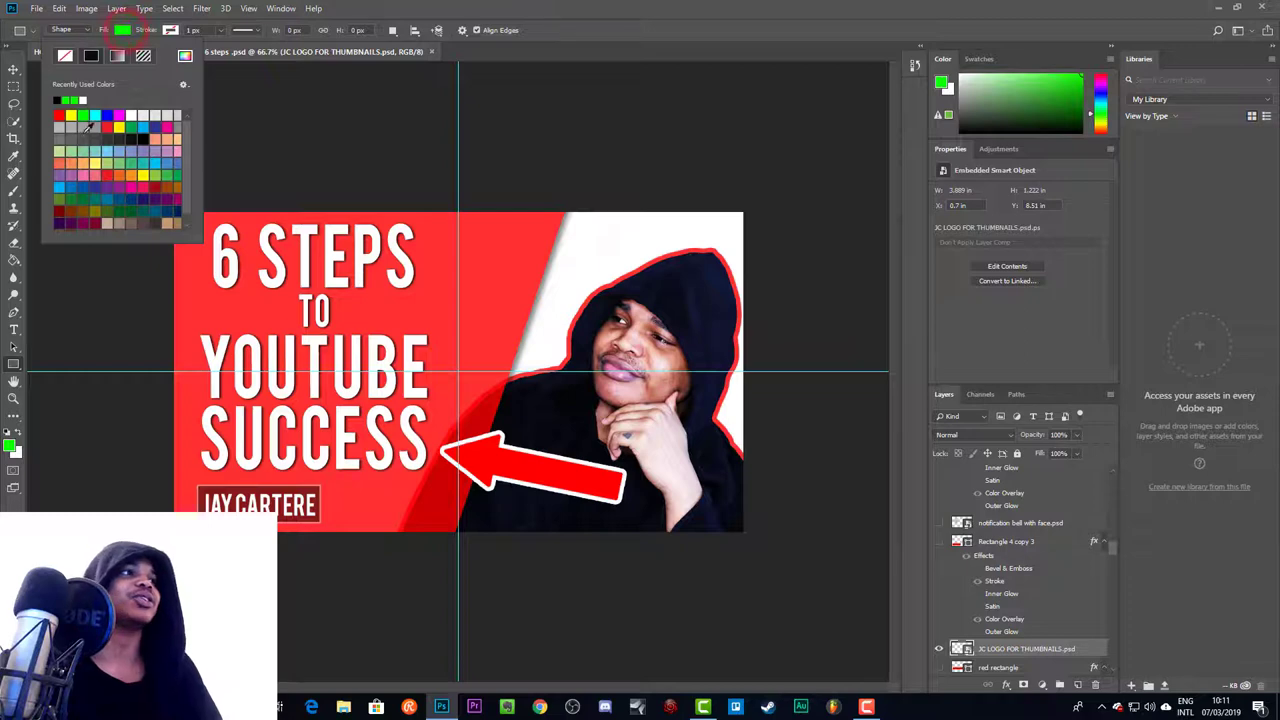
{"action": "left_click", "coordinate": [58, 100]}
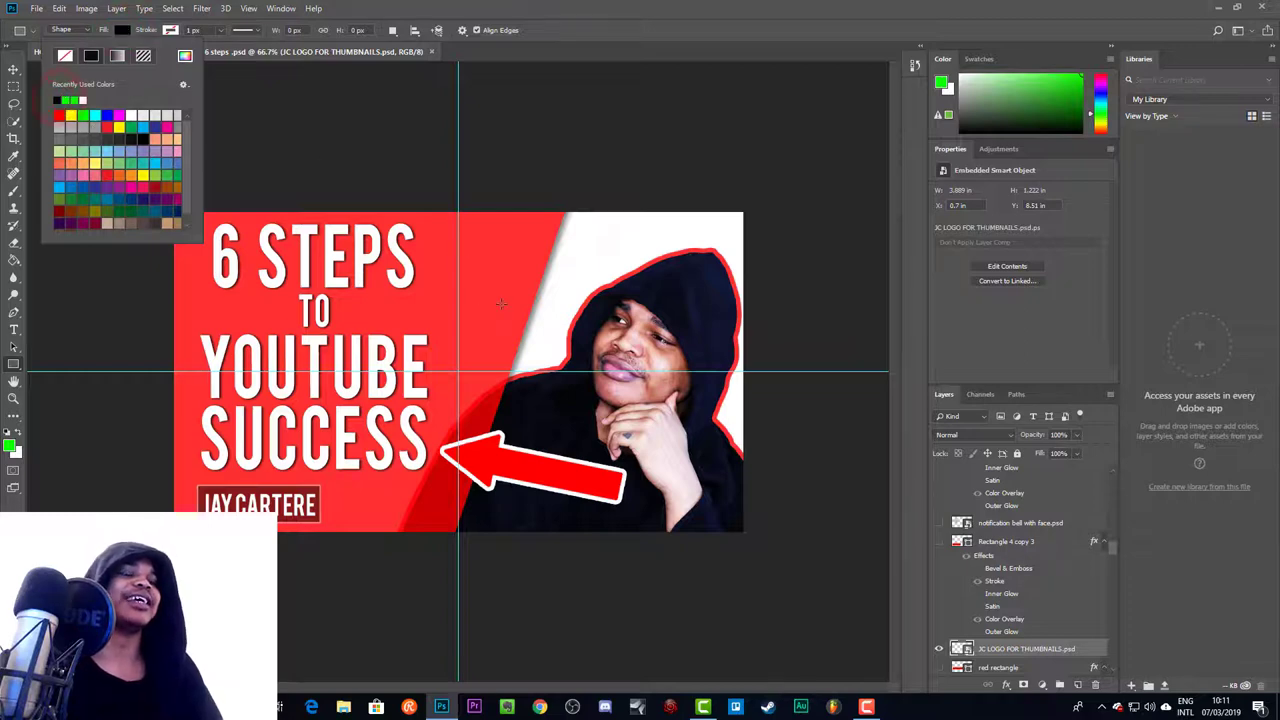
{"action": "left_click", "coordinate": [470, 240]}
{"action": "left_click_drag", "start_coordinate": [470, 240], "coordinate": [605, 289]}
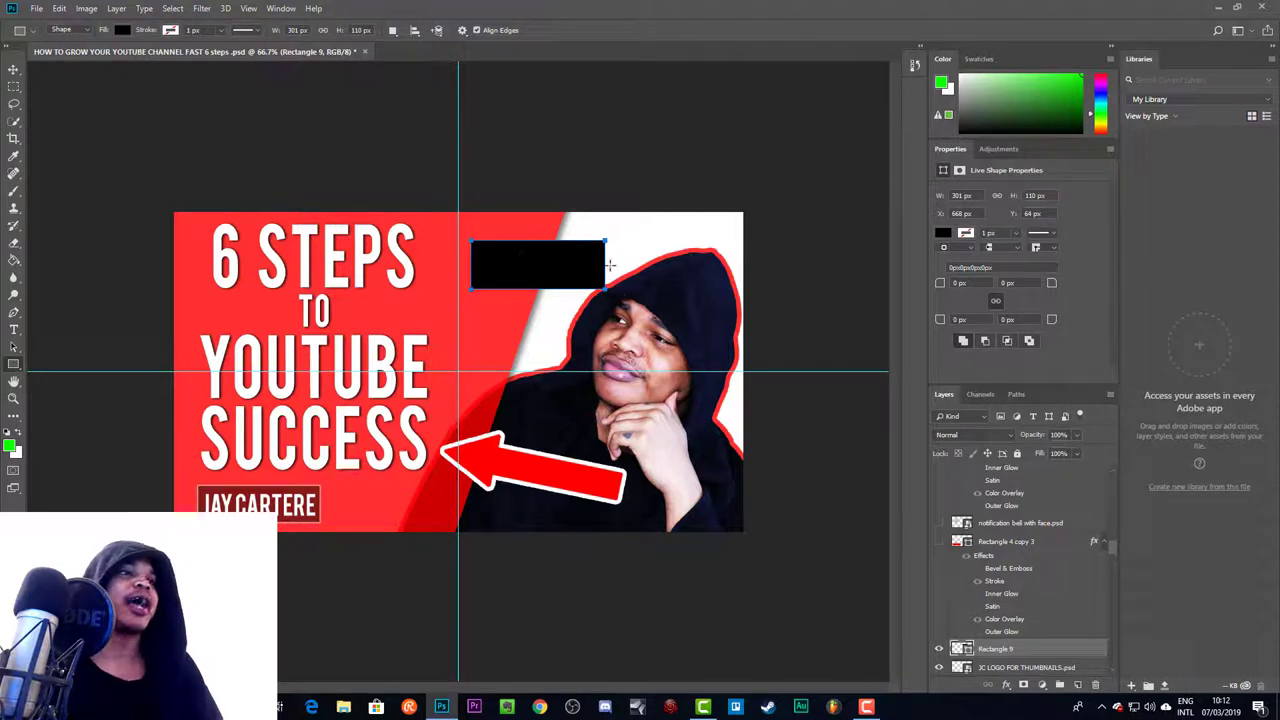
Give the black rectangle a white stroke with a width of 3 px
{"action": "left_click", "coordinate": [174, 32]}
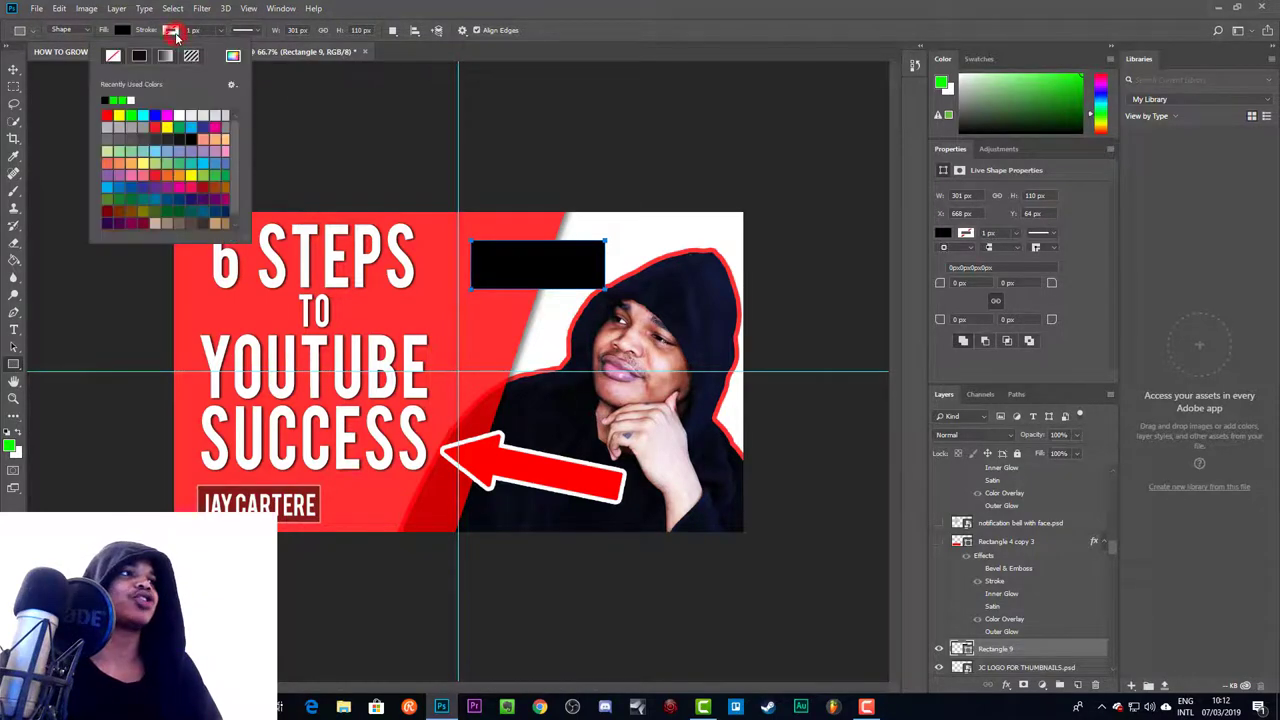
{"action": "left_click", "coordinate": [131, 100]}
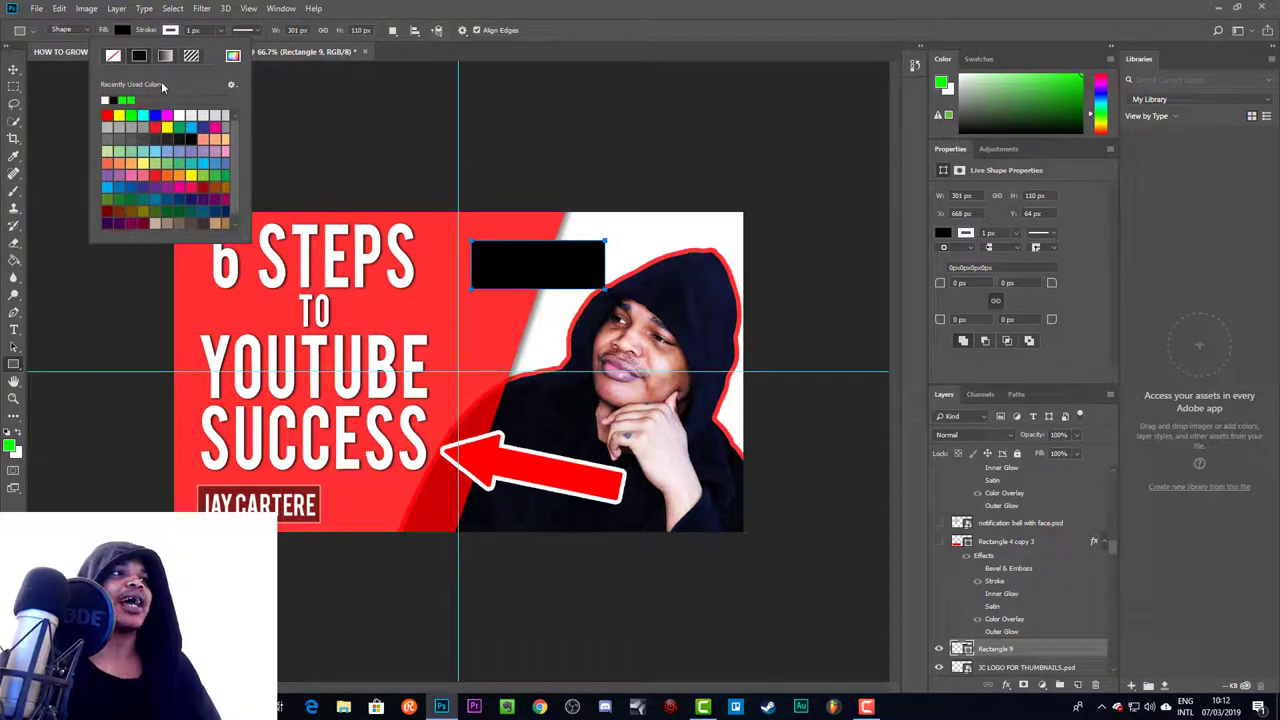
{"action": "left_click", "coordinate": [192, 30]}
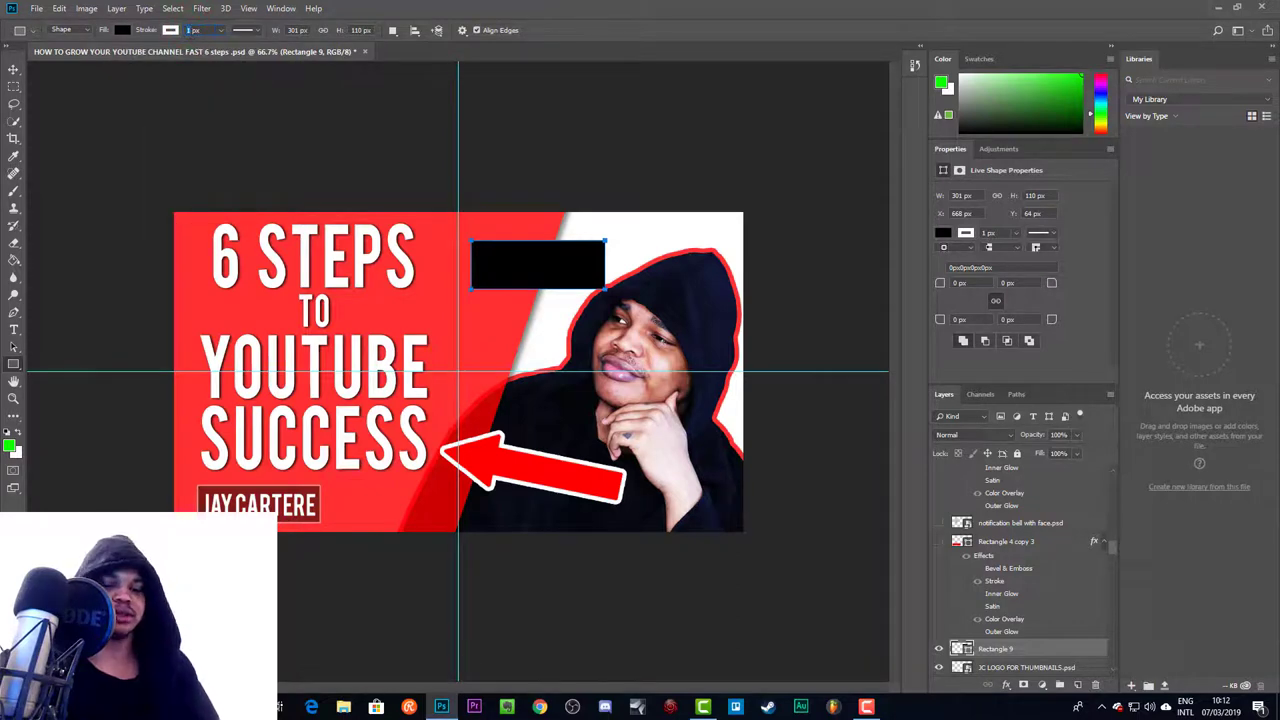
{"action": "type", "text": "2"}
{"action": "key", "text": "Return"}
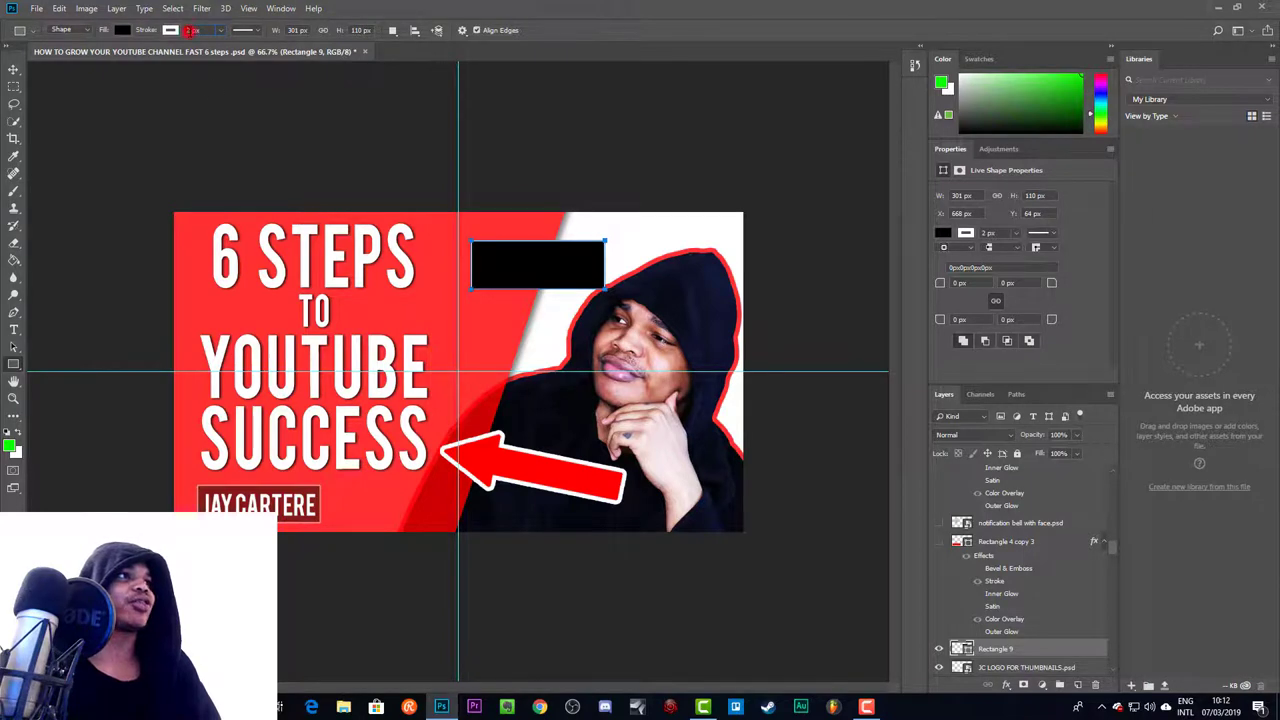
{"action": "key", "text": "Return"}
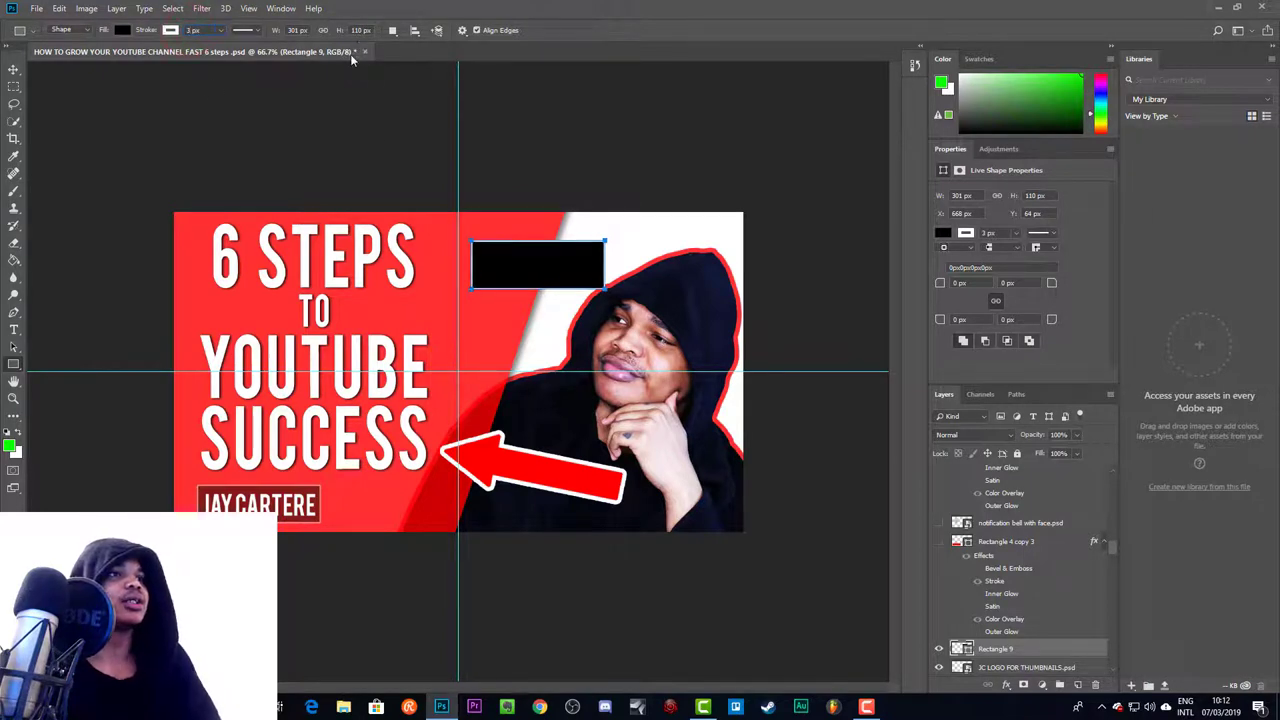
Hide the headline text layer and move the black rectangle onto the red area at about X 100 px, Y 81 px
{"action": "left_click", "coordinate": [14, 330]}
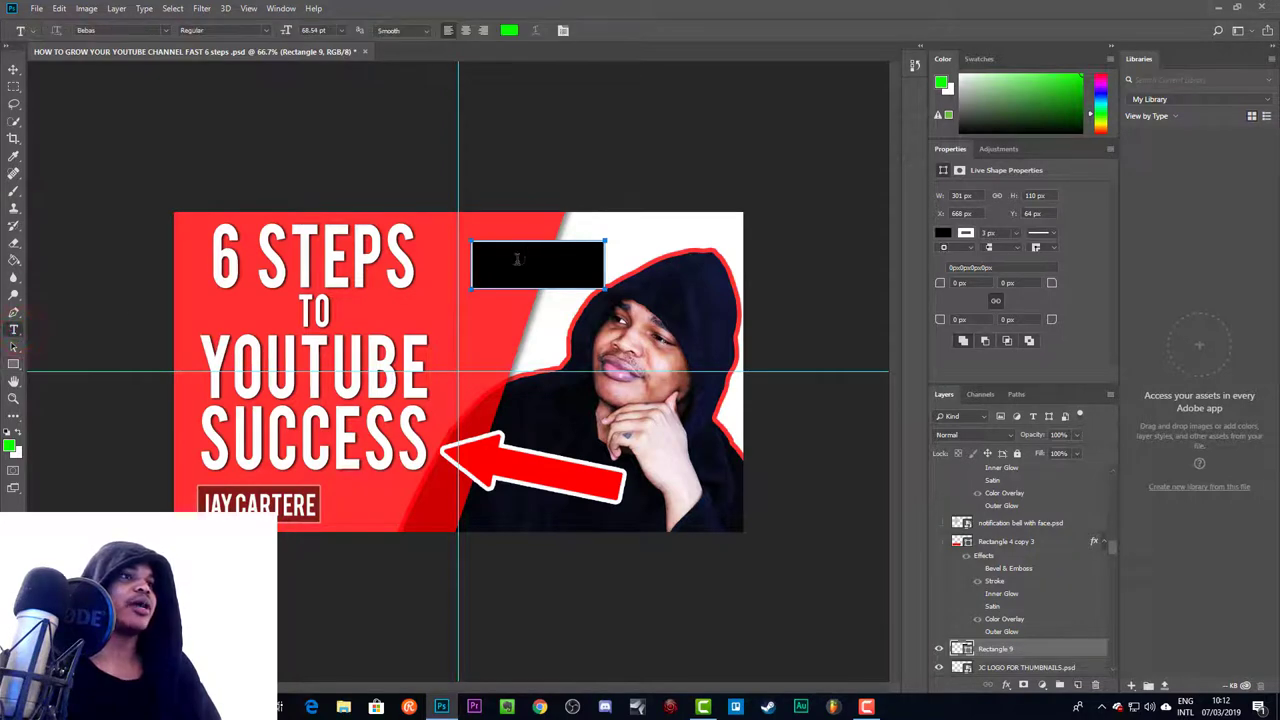
{"action": "left_click", "coordinate": [14, 69]}
{"action": "mouse_move", "coordinate": [515, 250]}
{"action": "left_mouse_down"}
{"action": "mouse_move", "coordinate": [461, 253]}
{"action": "mouse_move", "coordinate": [455, 228]}
{"action": "mouse_move", "coordinate": [433, 240]}
{"action": "left_mouse_up"}
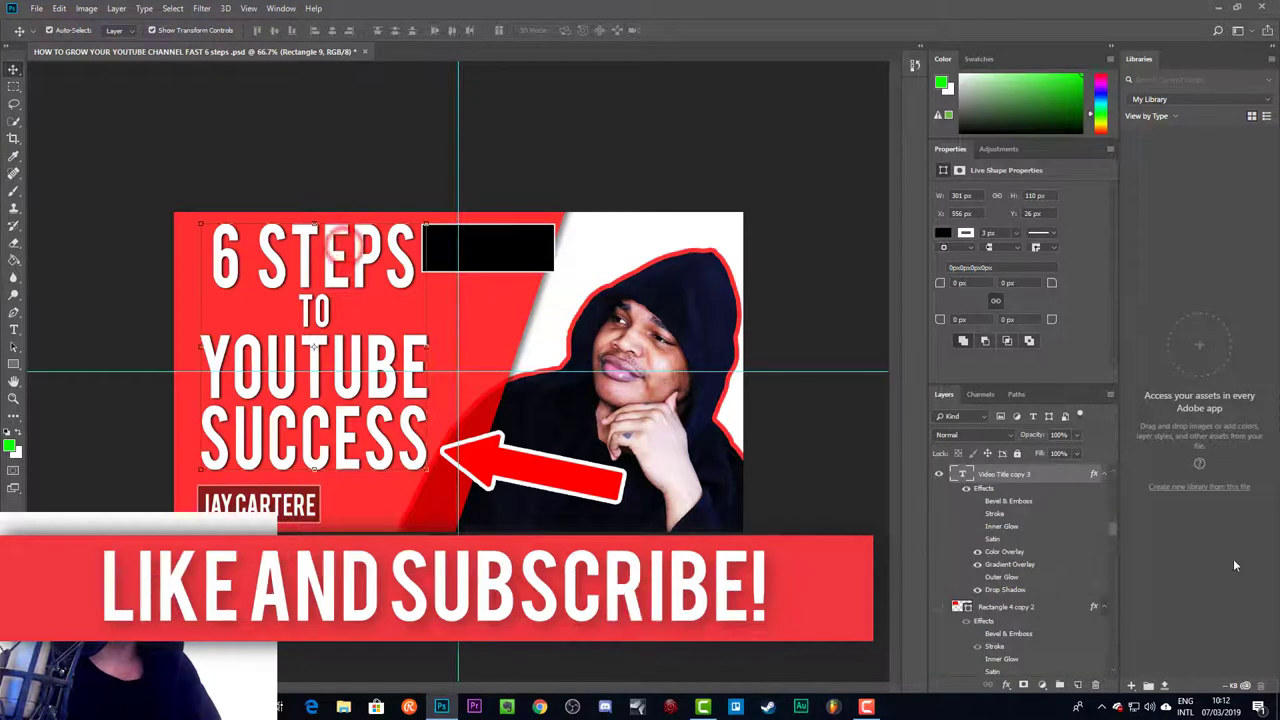
{"action": "left_click", "coordinate": [350, 255]}
{"action": "left_click", "coordinate": [937, 473]}
{"action": "left_click_drag", "start_coordinate": [528, 260], "coordinate": [325, 284]}
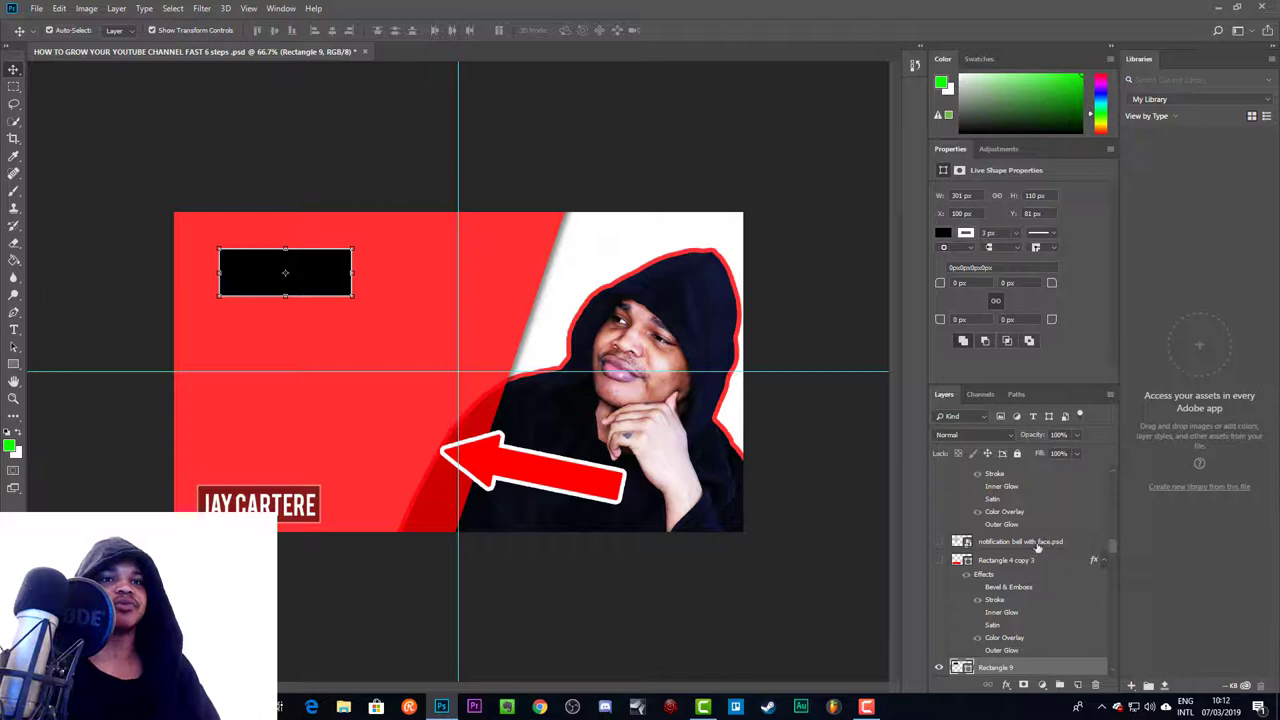
Lower the black rectangle layer's opacity to about 61%
{"action": "left_click", "coordinate": [1076, 436]}
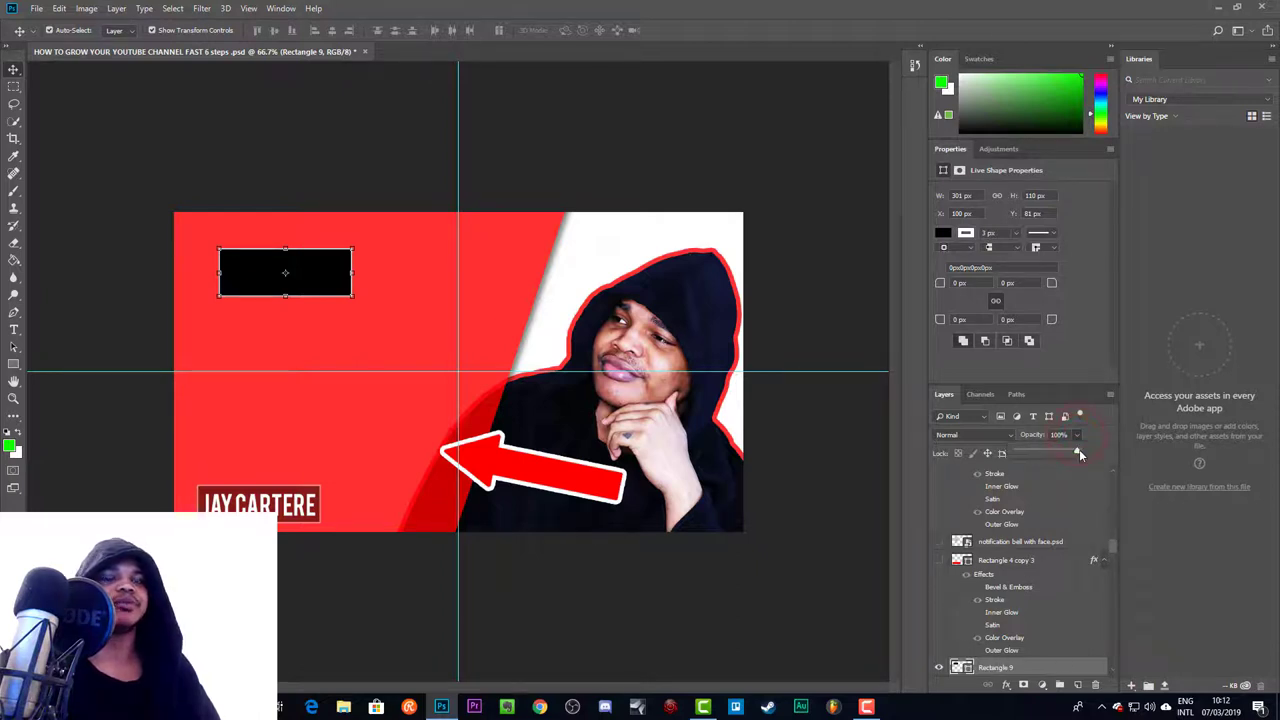
{"action": "left_click_drag", "start_coordinate": [1079, 452], "coordinate": [1053, 453]}
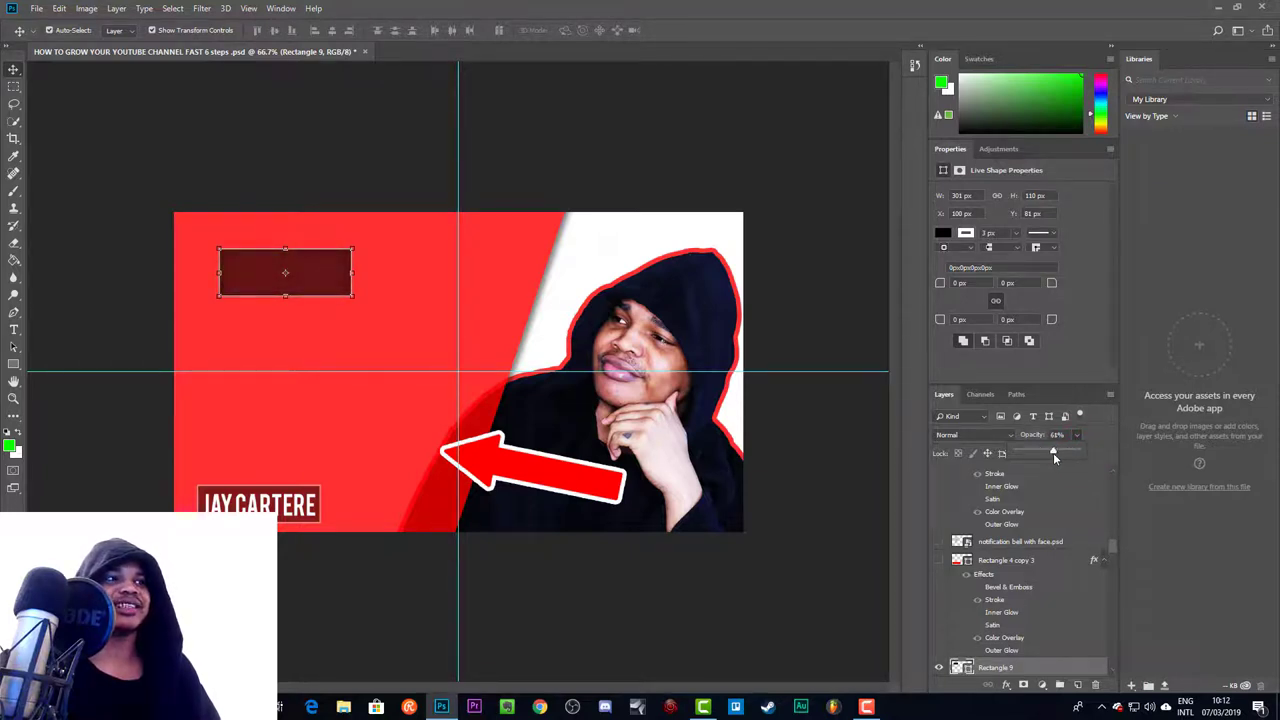
{"action": "left_click", "coordinate": [1075, 434]}
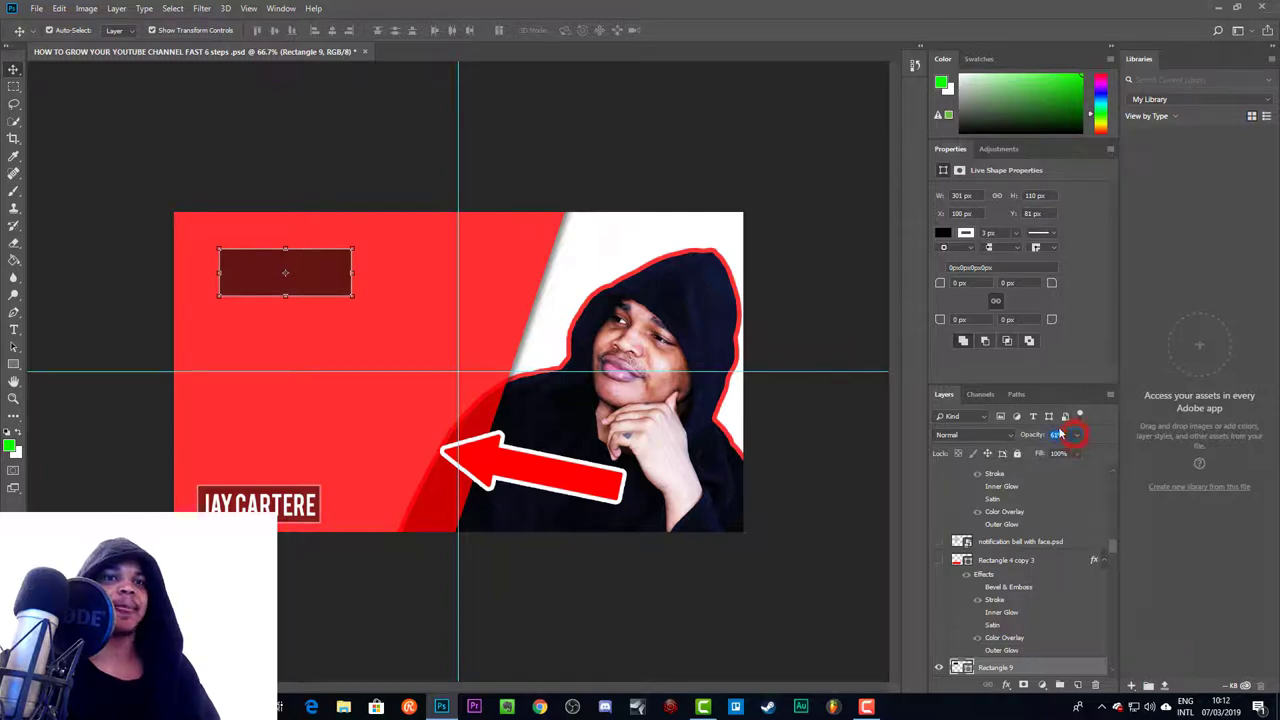
{"action": "left_click", "coordinate": [14, 329]}
{"action": "left_click", "coordinate": [236, 273]}
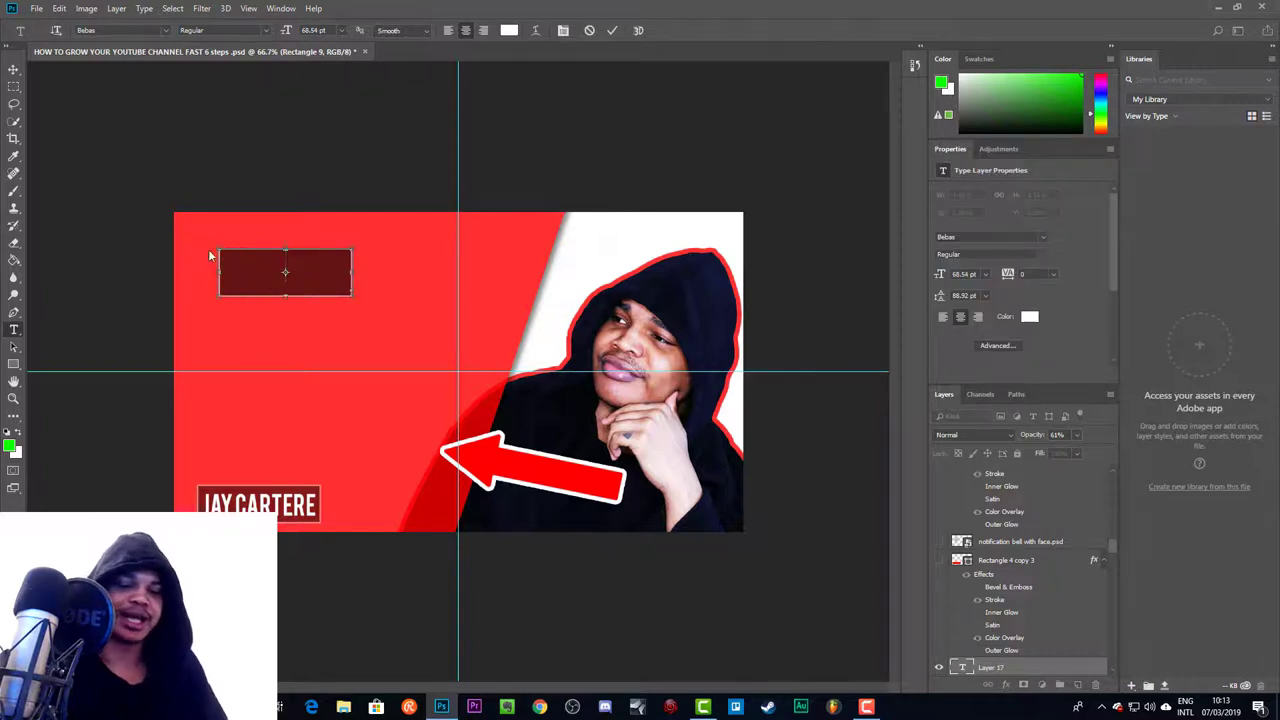
{"action": "type", "text": "JAY CAR"}
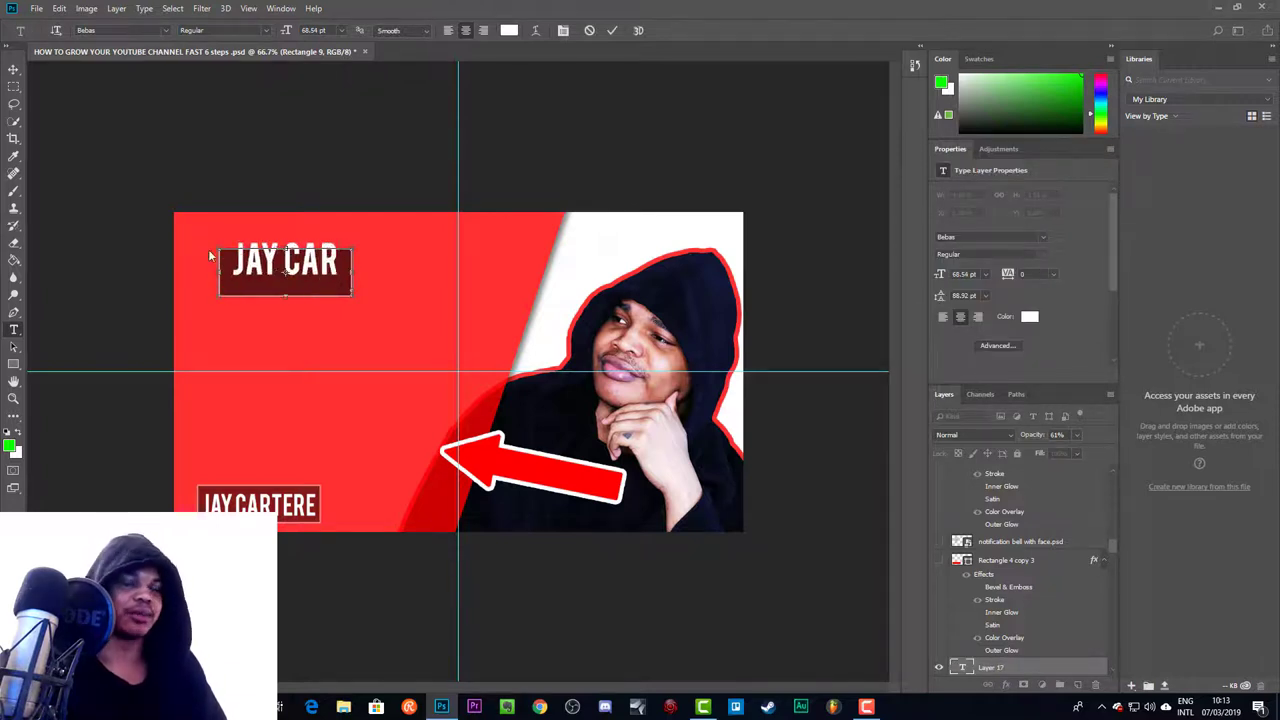
{"action": "key", "text": "BackSpace"}
{"action": "key", "text": "BackSpace"}
{"action": "key", "text": "BackSpace"}
{"action": "key", "text": "BackSpace"}
{"action": "type", "text": "CAR-"}
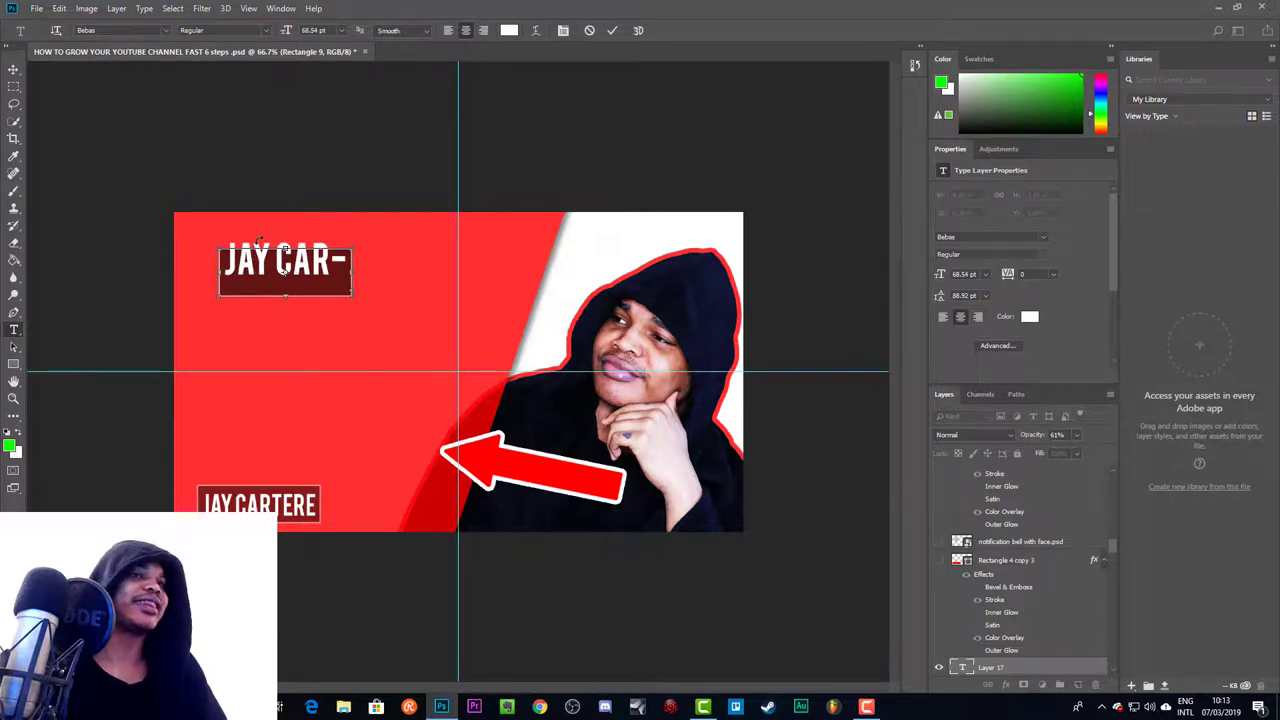
{"action": "left_click", "coordinate": [14, 69]}
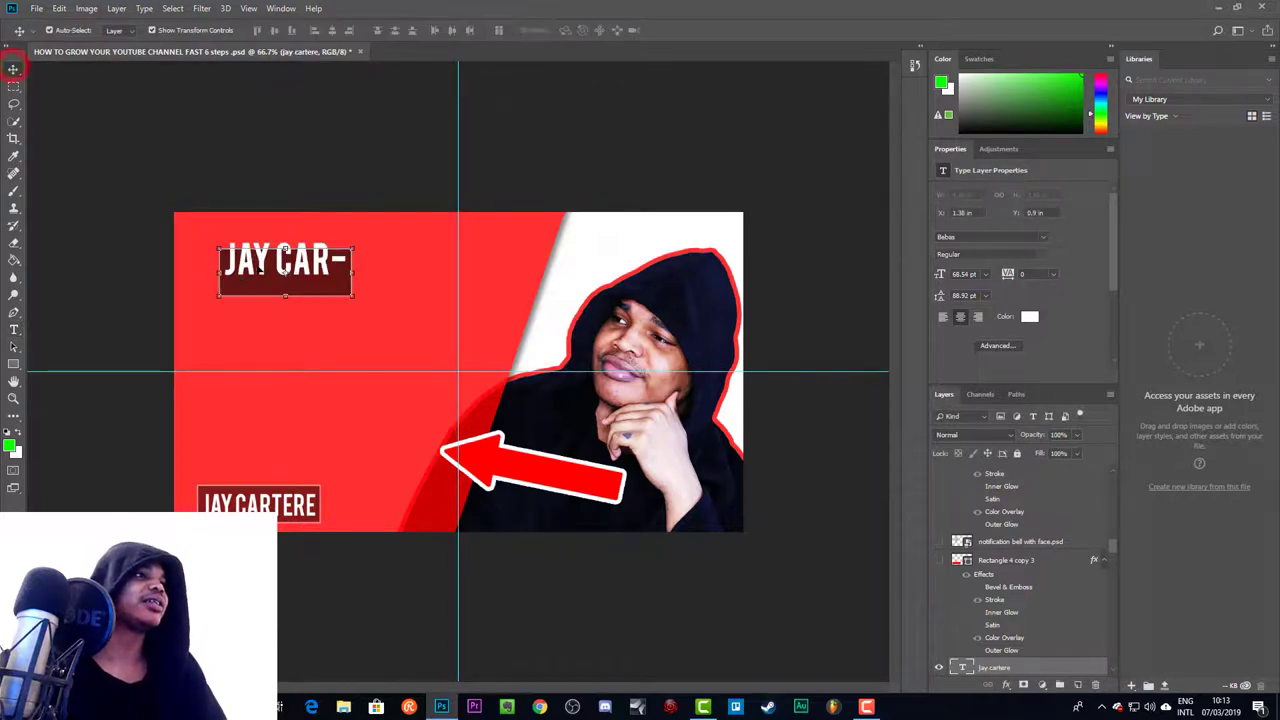
{"action": "left_click_drag", "start_coordinate": [260, 260], "coordinate": [316, 341]}
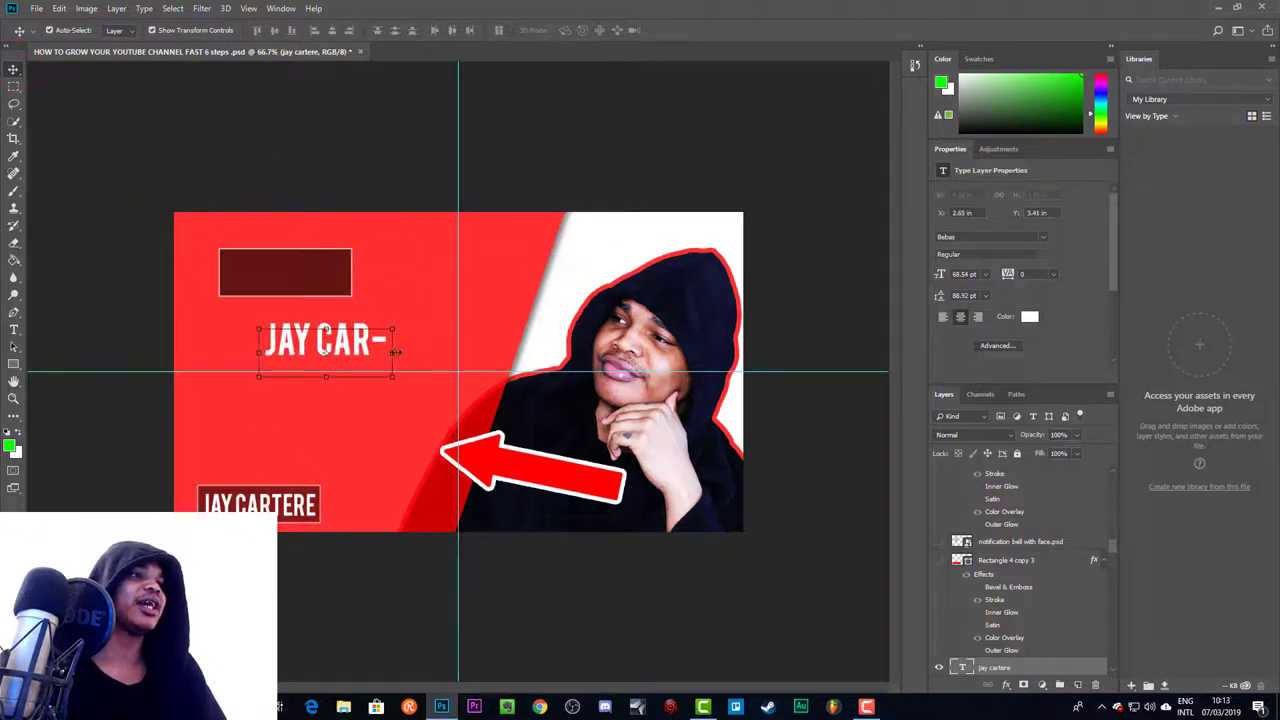
{"action": "left_click_drag", "start_coordinate": [393, 341], "coordinate": [505, 341]}
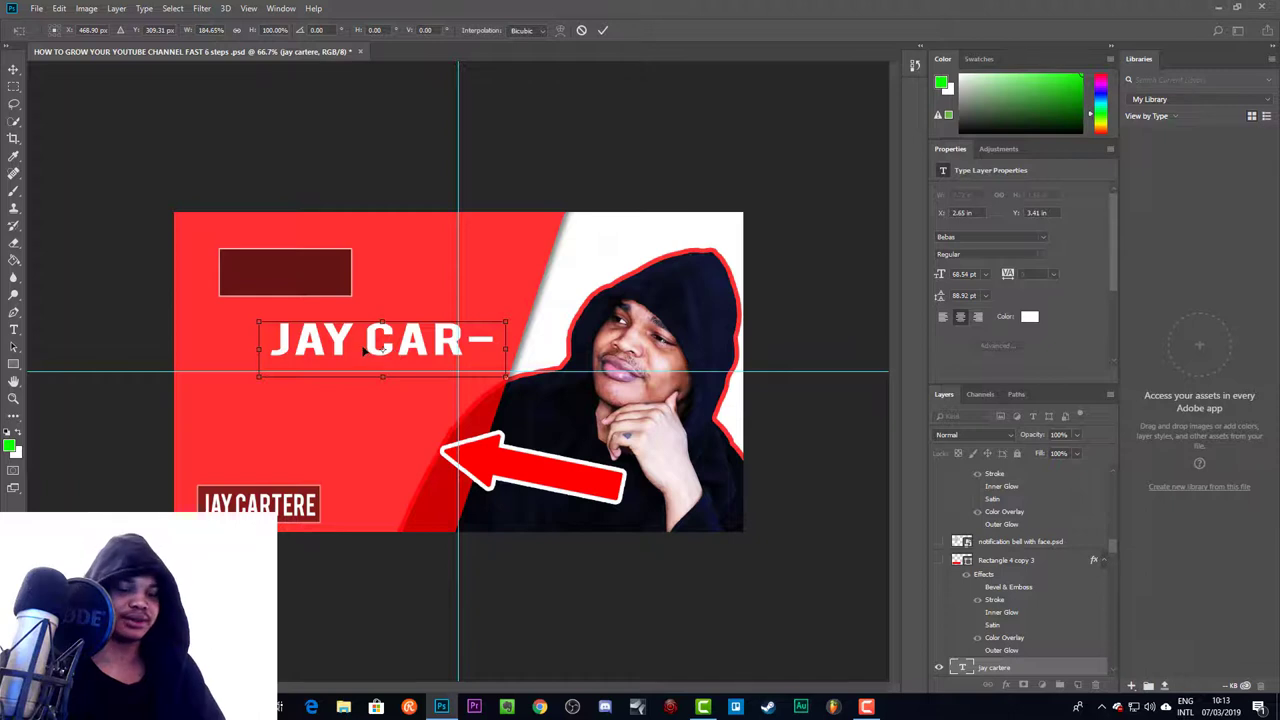
{"action": "key", "text": "ctrl+z"}
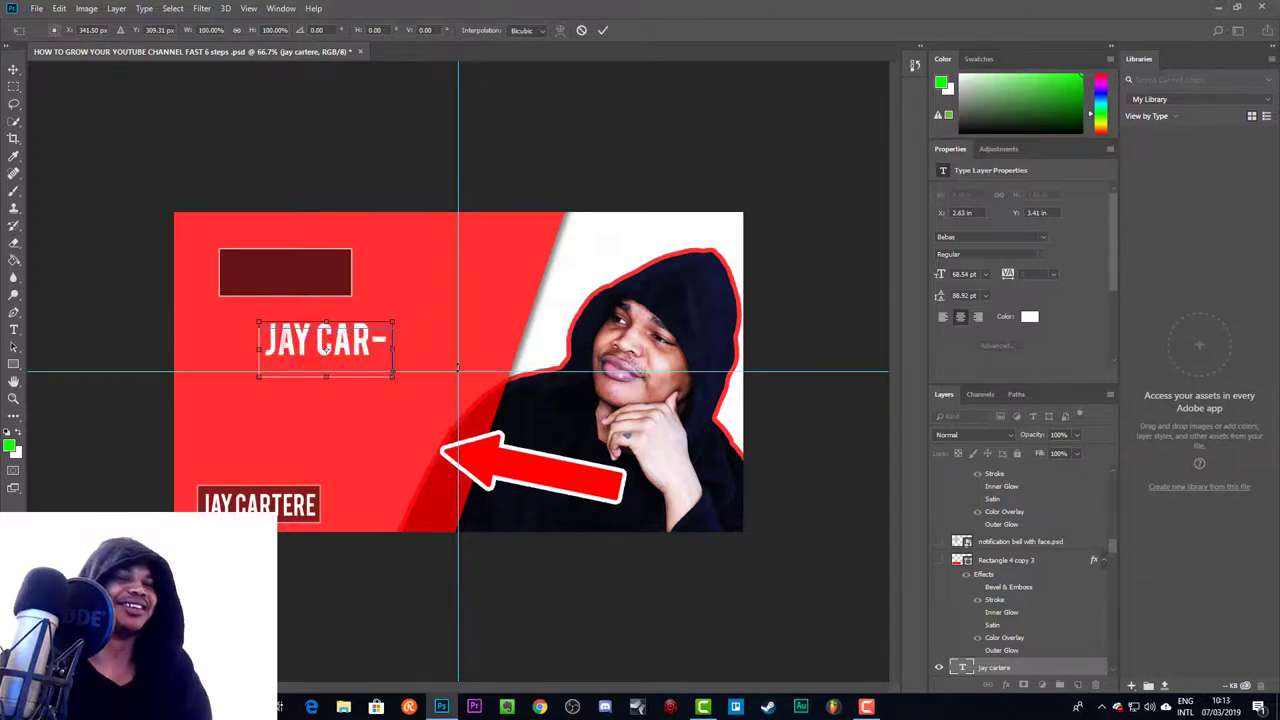
{"action": "key", "text": "ctrl+z"}
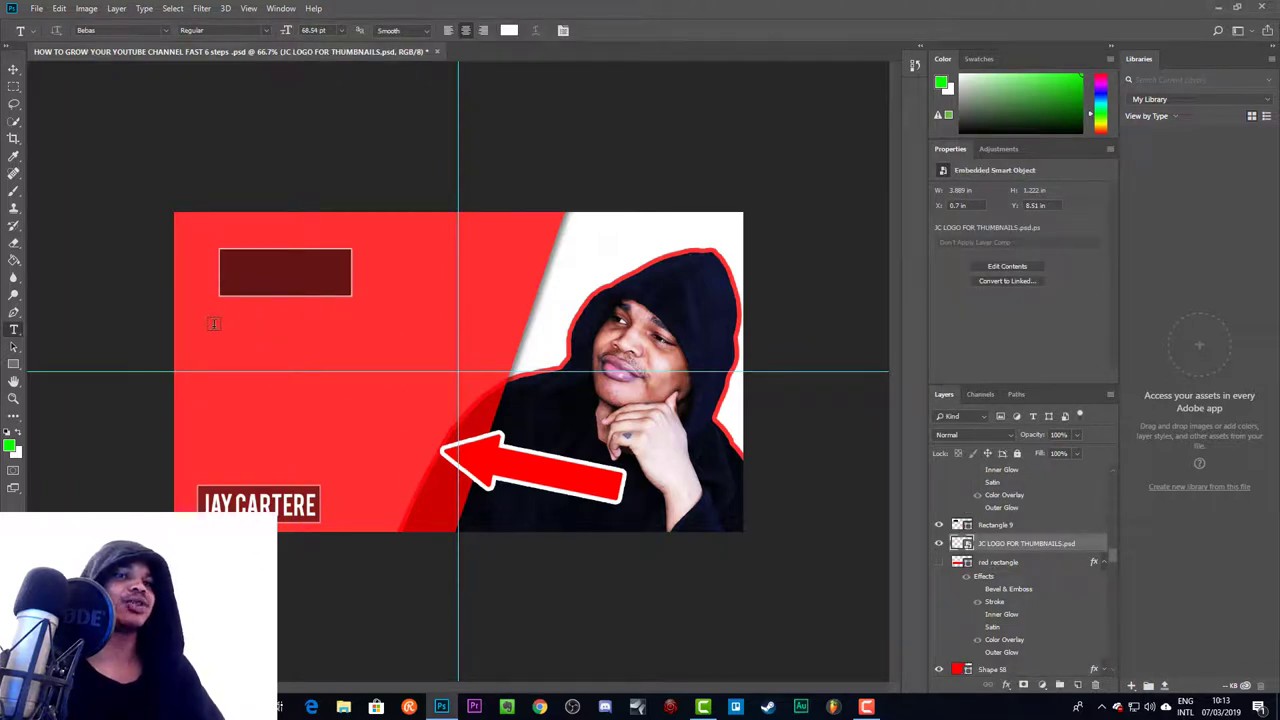
Add a white Bebas text layer with the creator's name directly above the black rectangle's layer
{"action": "left_click", "coordinate": [990, 524]}
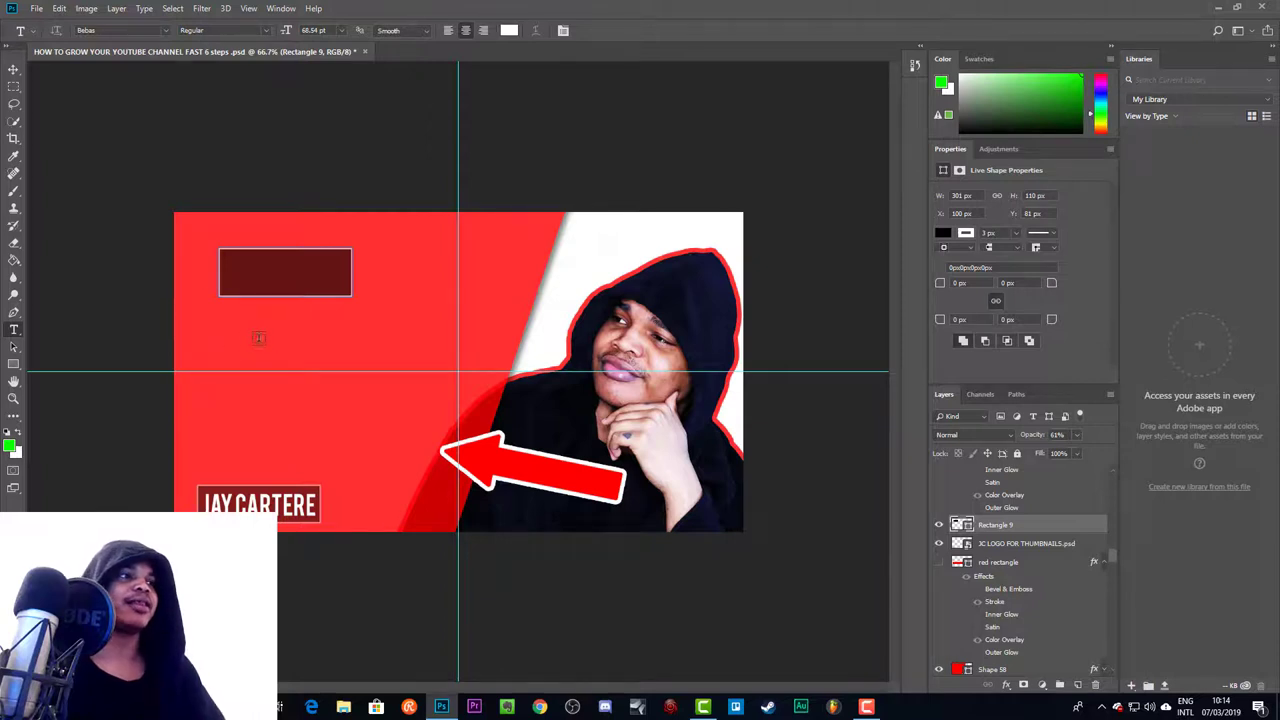
{"action": "left_click", "coordinate": [235, 272]}
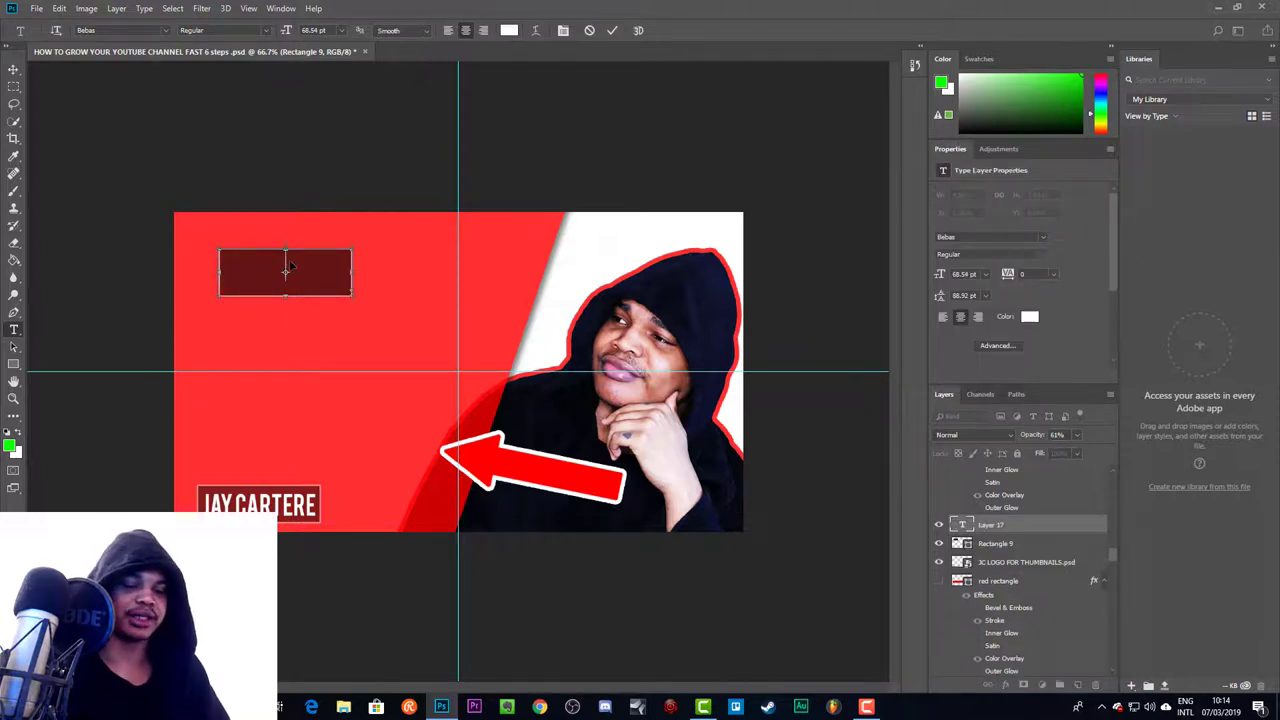
{"action": "type", "text": "JAY CAR"}
{"action": "key", "text": "BackSpace"}
{"action": "key", "text": "BackSpace"}
{"action": "key", "text": "BackSpace"}
{"action": "key", "text": "BackSpace"}
{"action": "type", "text": "CAR-"}
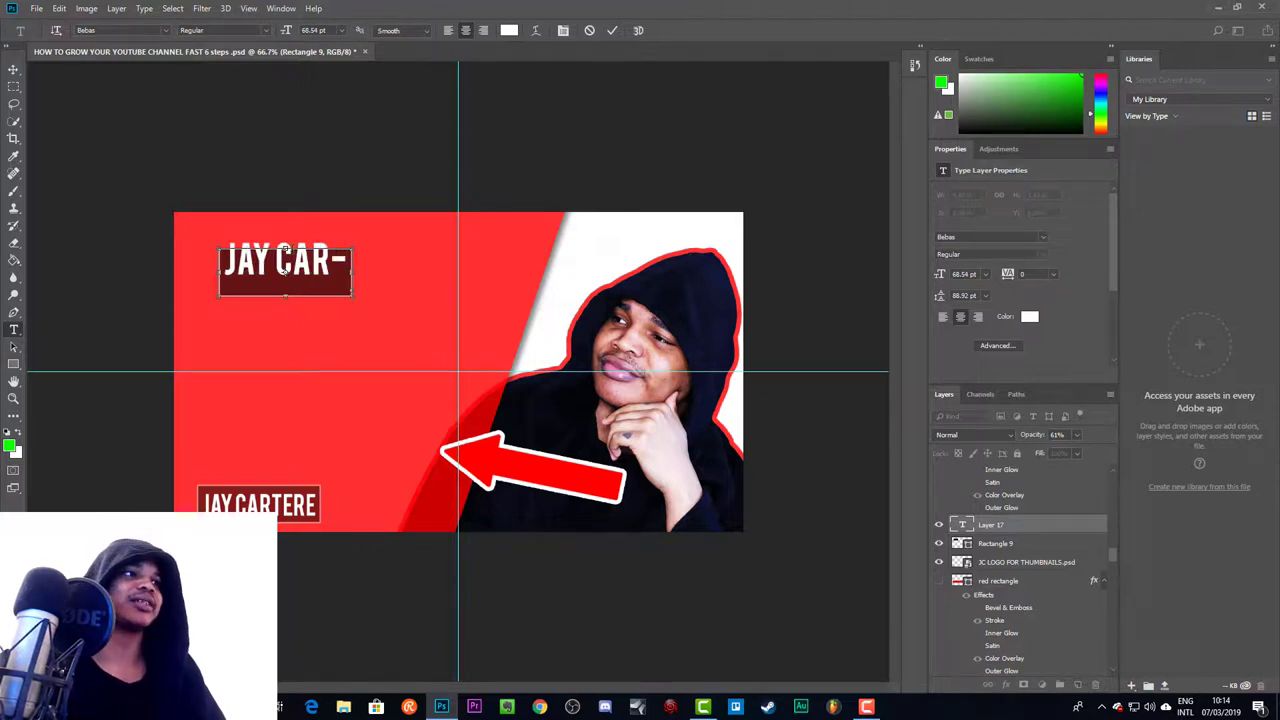
Reduce the name text to 44.54 pt and move it to the middle of the black rectangle
{"action": "key", "text": "ctrl+a"}
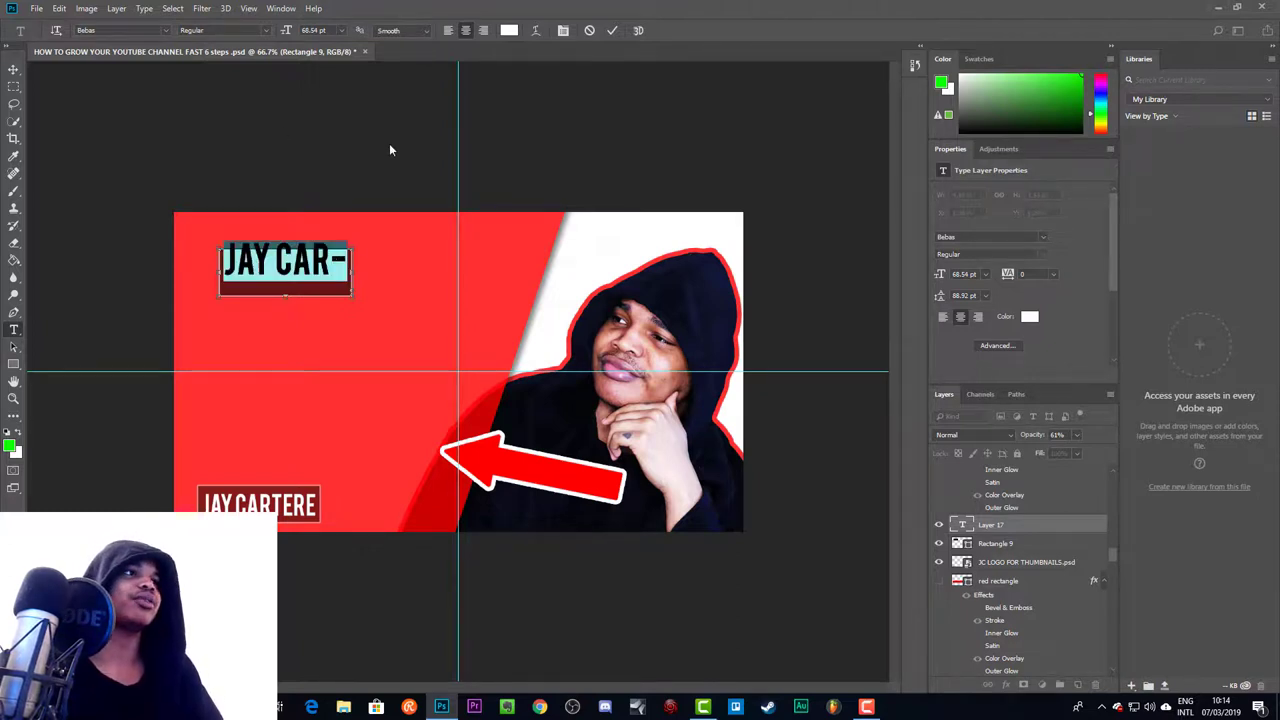
{"action": "mouse_move", "coordinate": [287, 31]}
{"action": "left_mouse_down"}
{"action": "mouse_move", "coordinate": [250, 31]}
{"action": "mouse_move", "coordinate": [269, 40]}
{"action": "left_mouse_up"}
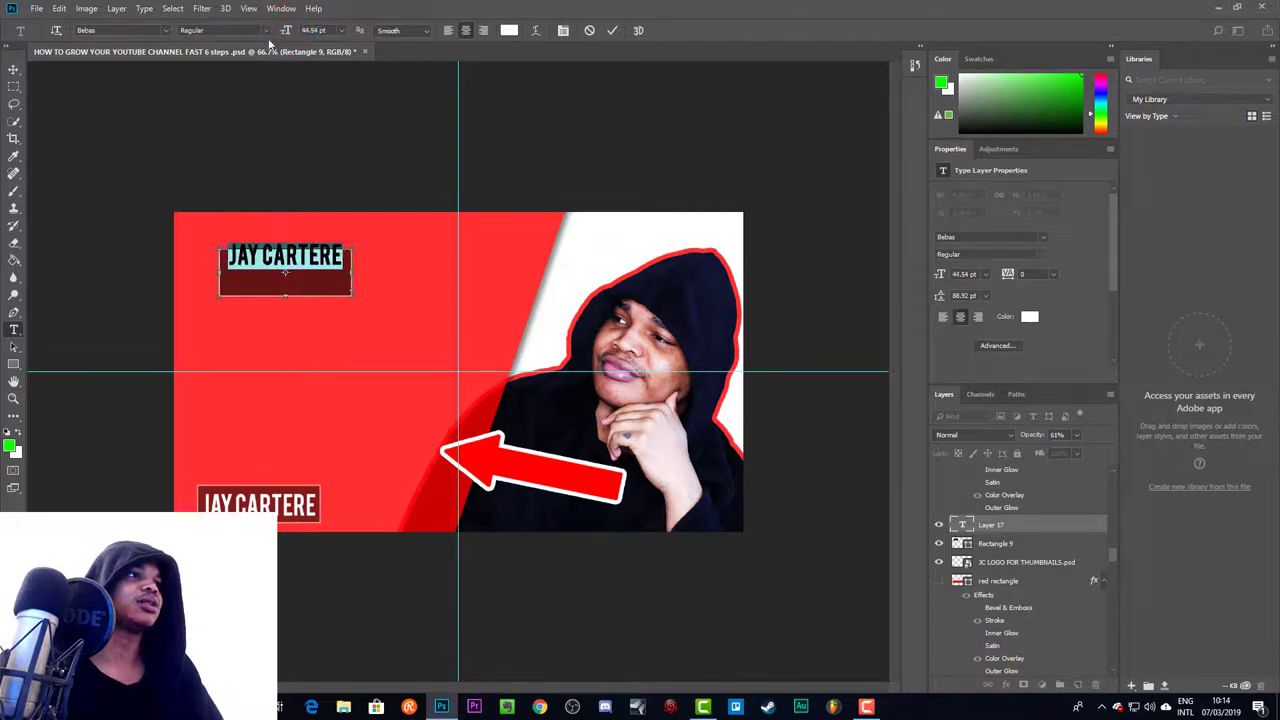
{"action": "key", "text": "ctrl+Return"}
{"action": "left_click", "coordinate": [14, 68]}
{"action": "left_click_drag", "start_coordinate": [268, 252], "coordinate": [272, 276]}
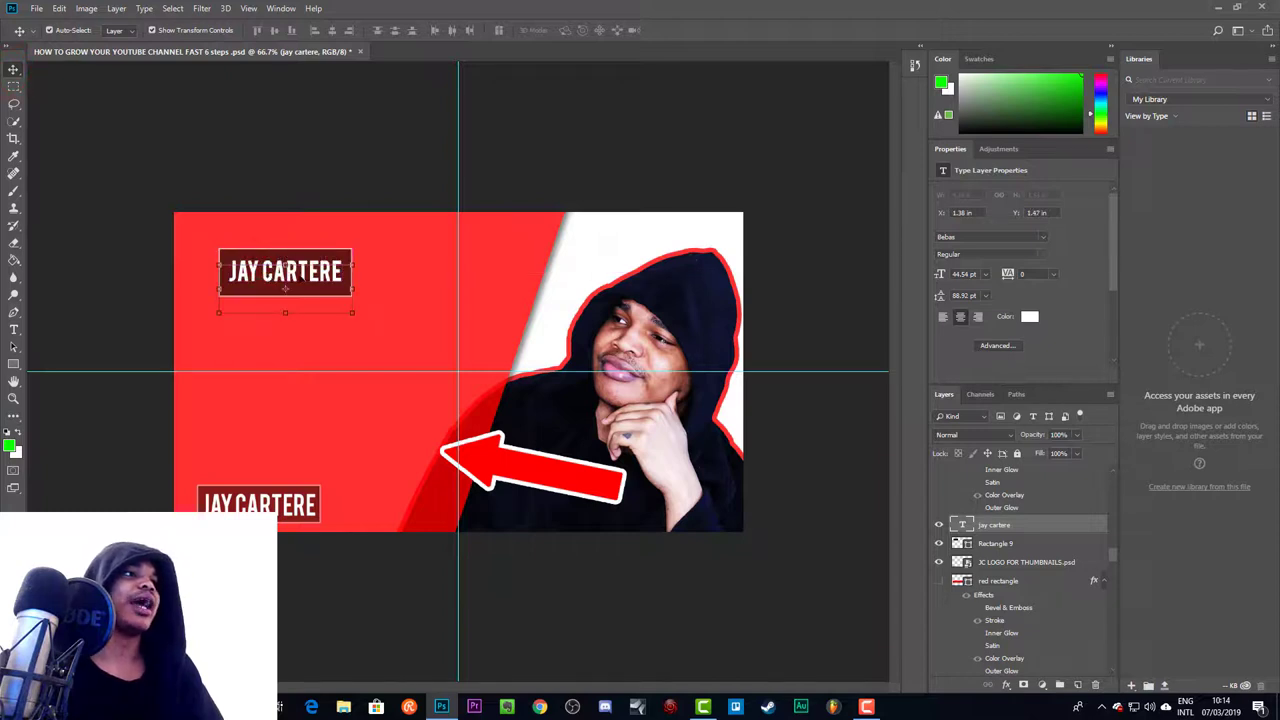
{"action": "left_click", "coordinate": [423, 270]}
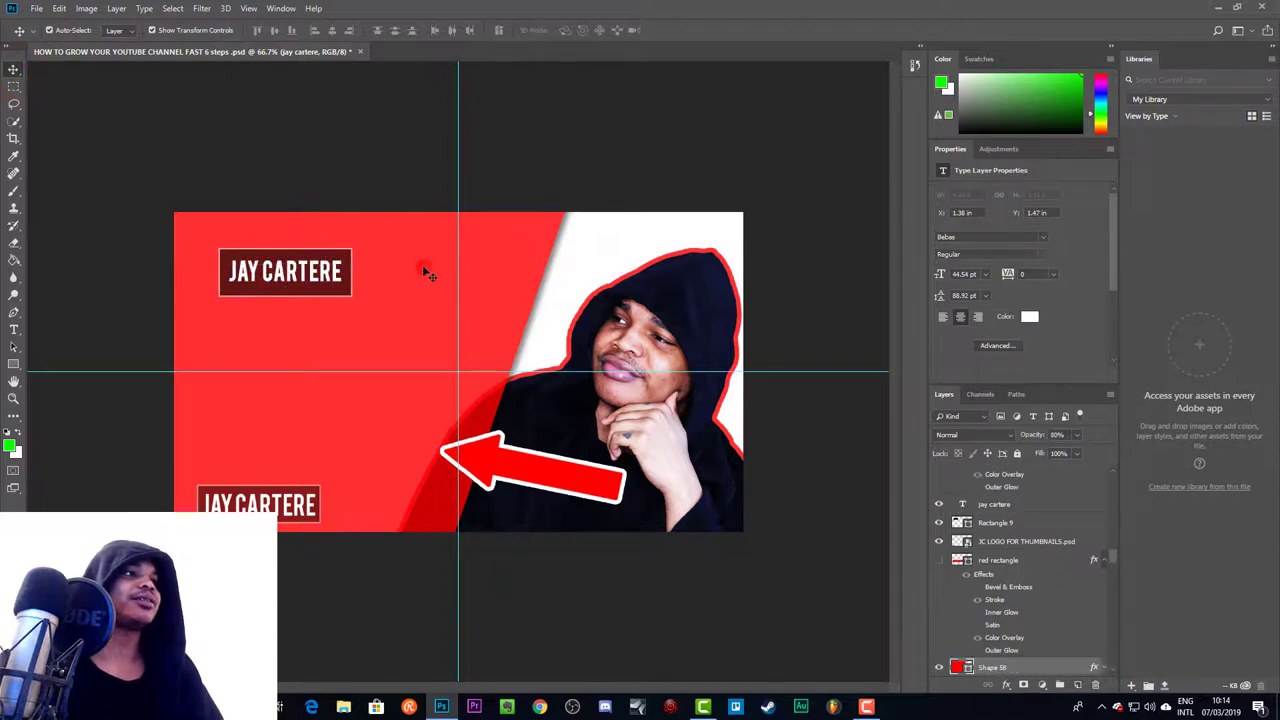
Apply a black Multiply drop shadow to the name text with 57% opacity, 3 px distance and 3 px size
{"action": "left_click", "coordinate": [300, 280]}
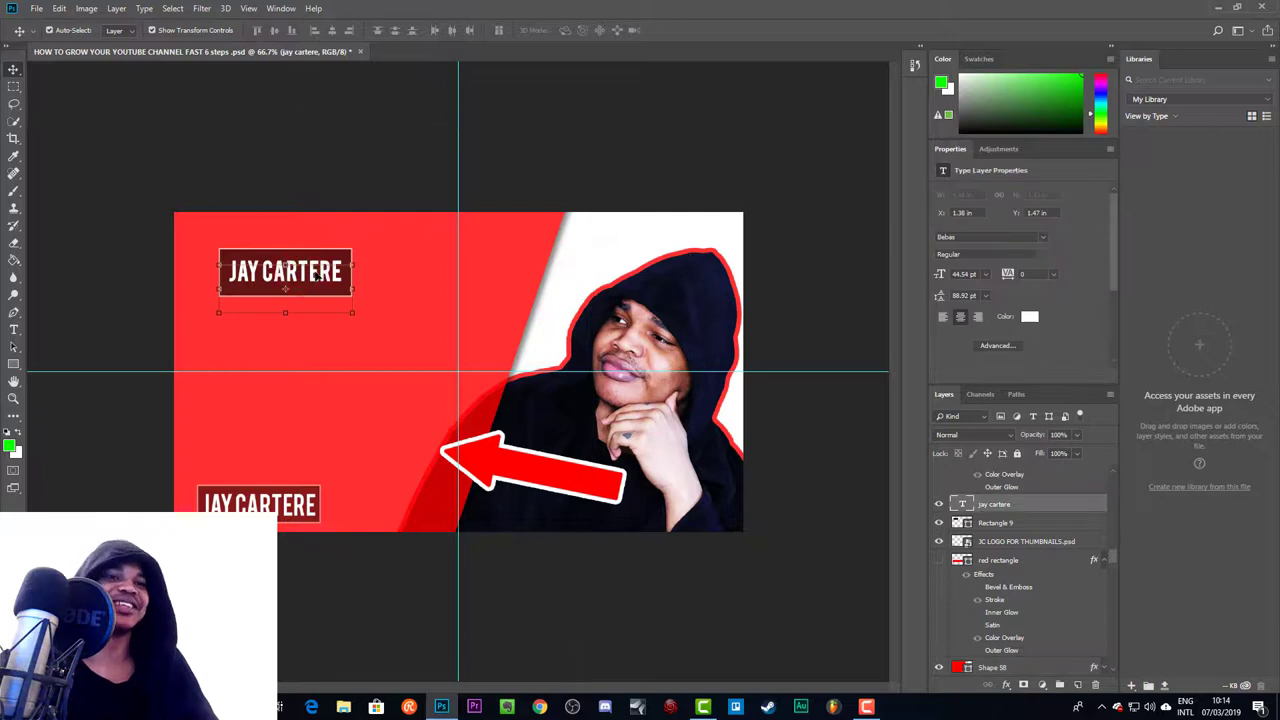
{"action": "right_click", "coordinate": [996, 505]}
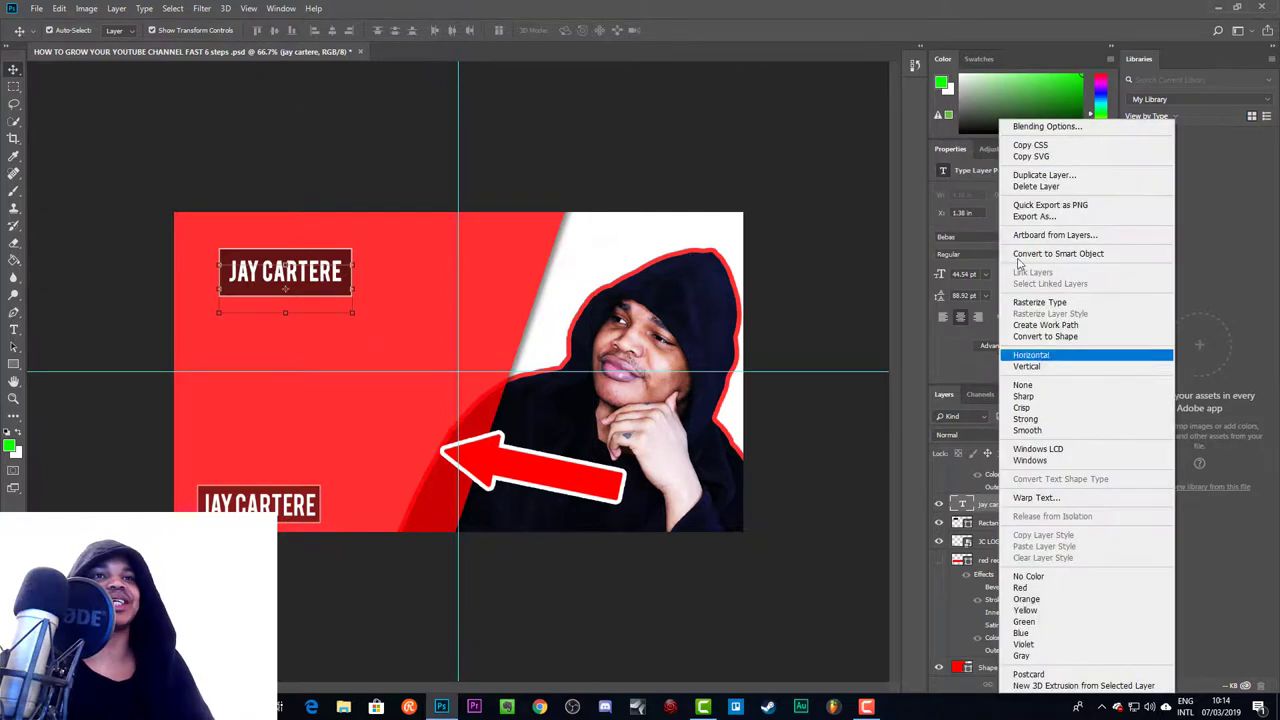
{"action": "left_click", "coordinate": [1047, 127]}
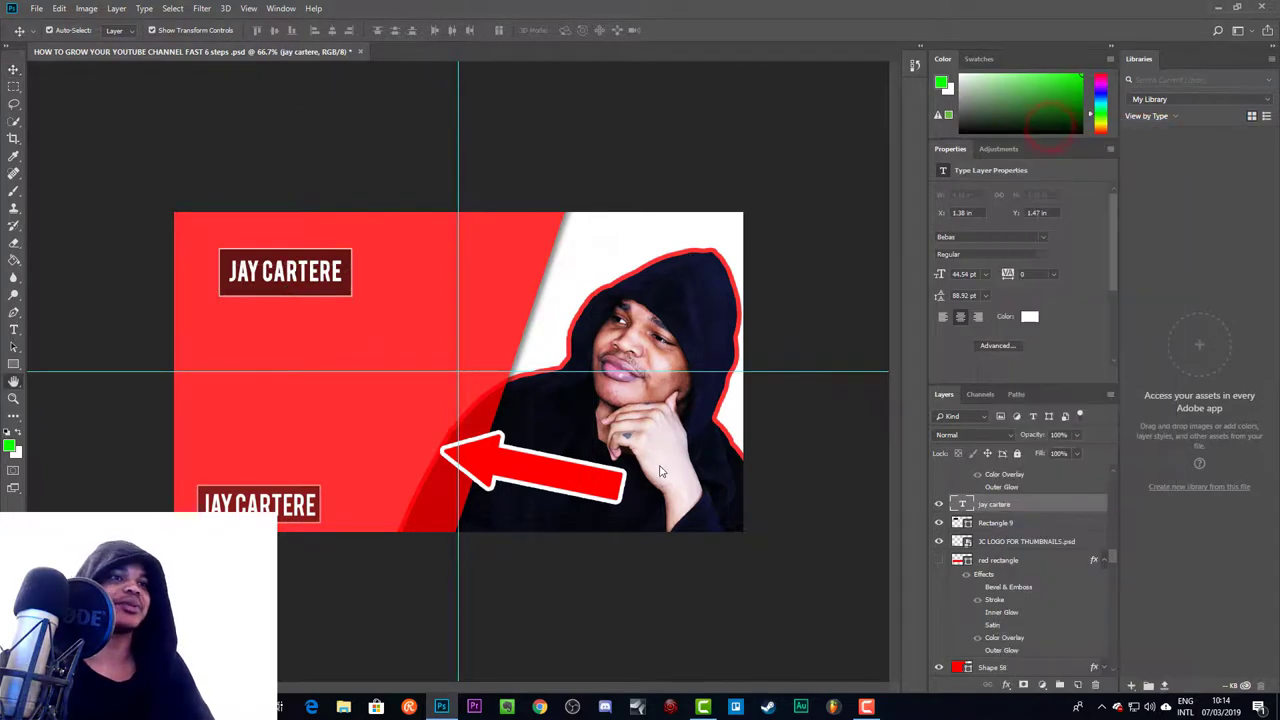
{"action": "left_click", "coordinate": [400, 363]}
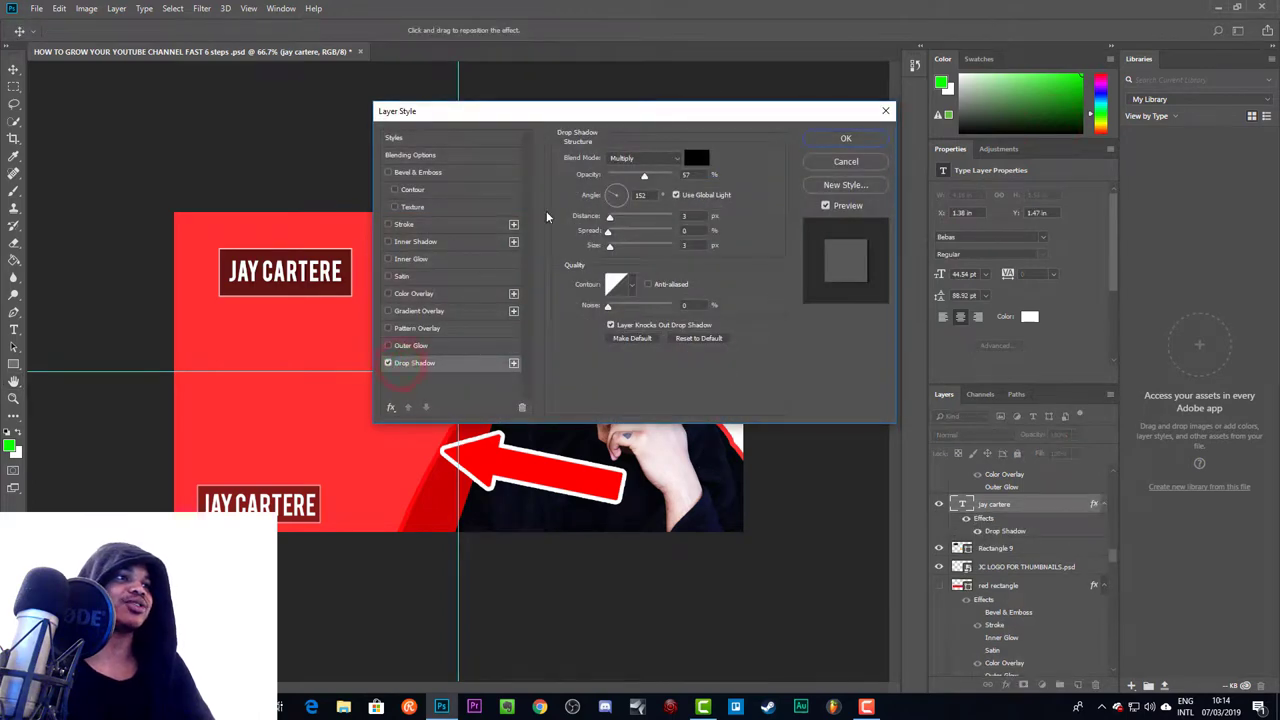
{"action": "left_click_drag", "start_coordinate": [558, 113], "coordinate": [777, 144]}
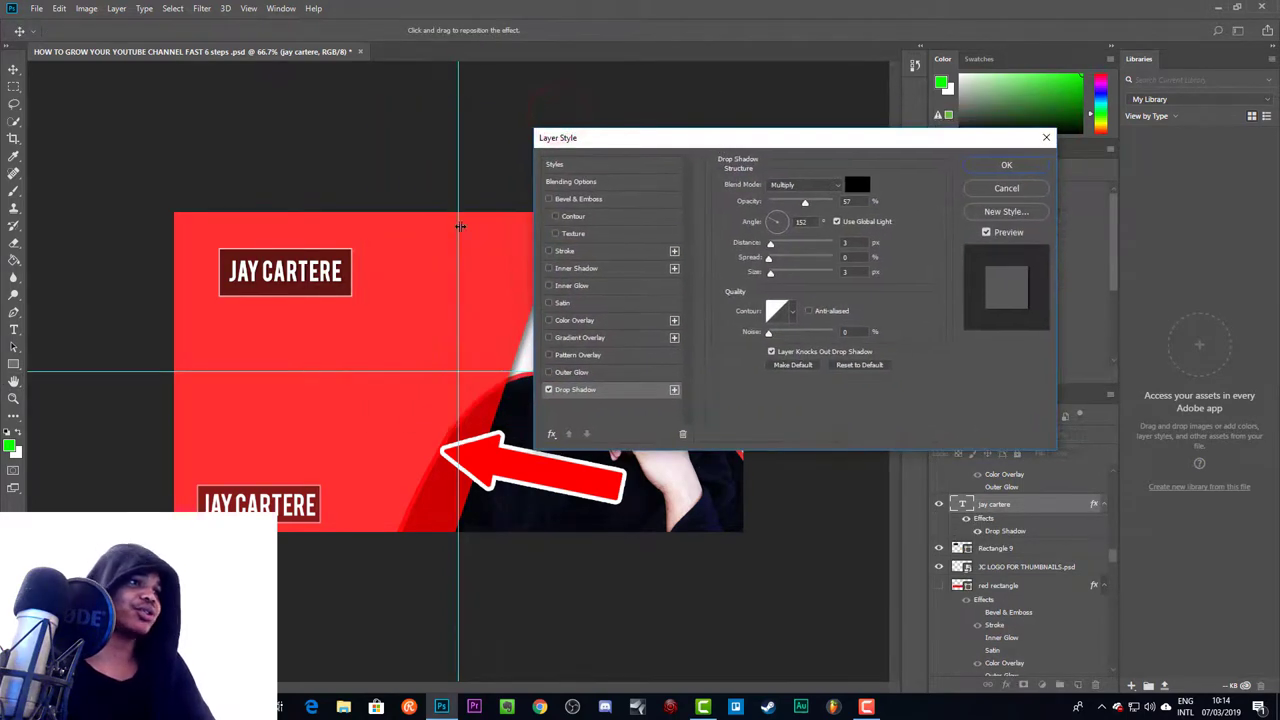
{"action": "left_click", "coordinate": [1008, 166]}
{"action": "left_click", "coordinate": [266, 171]}
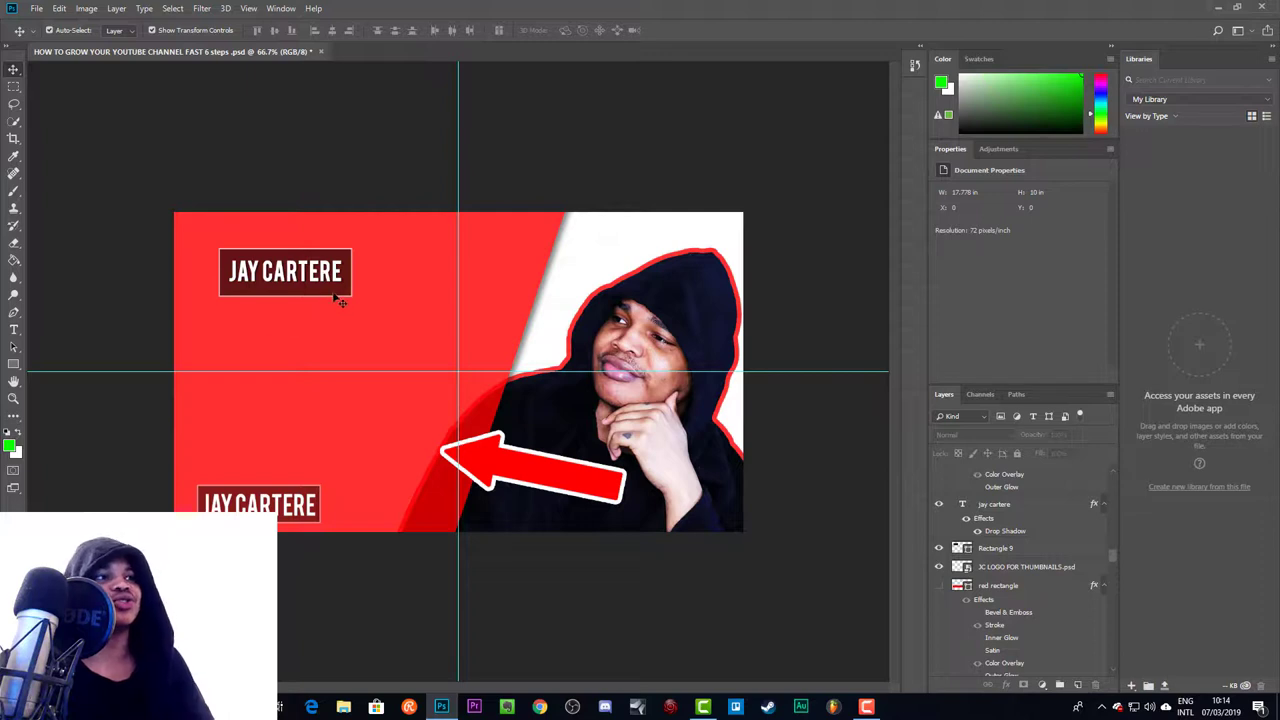
Shrink the black rectangle's height to about 74% so that it fits closely around the name text
{"action": "left_click", "coordinate": [335, 295]}
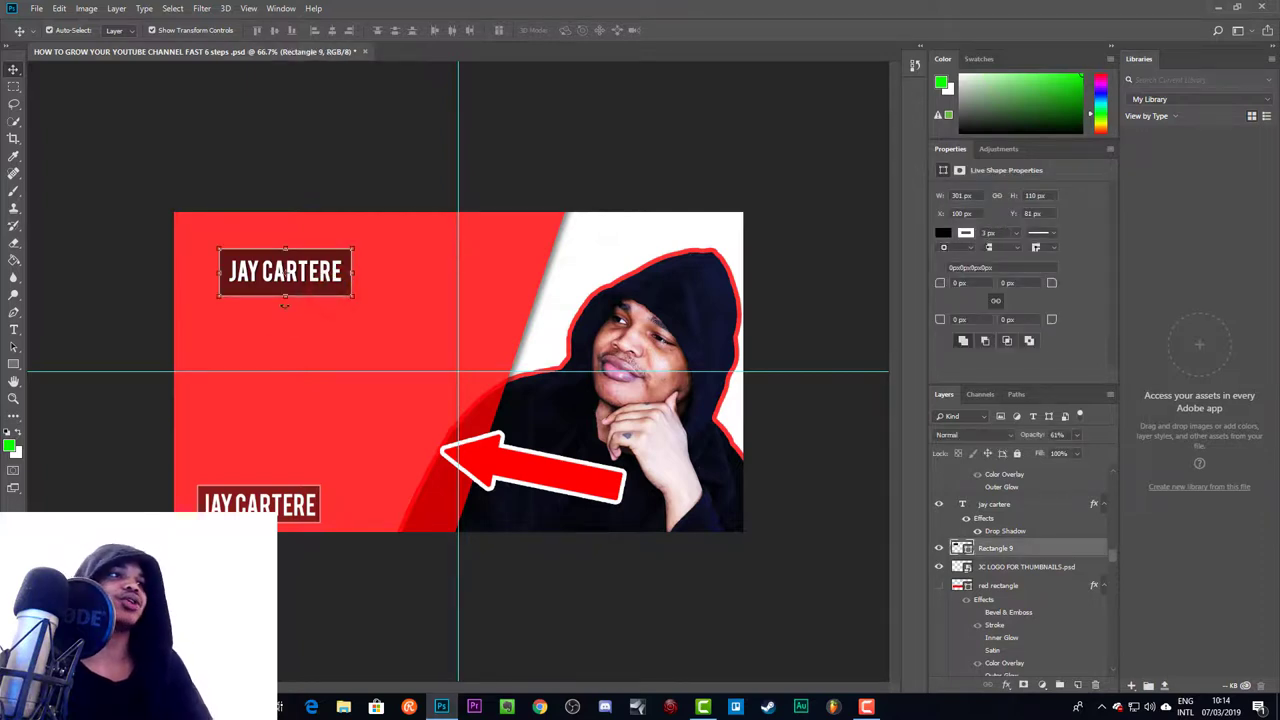
{"action": "left_click_drag", "start_coordinate": [286, 297], "coordinate": [302, 259]}
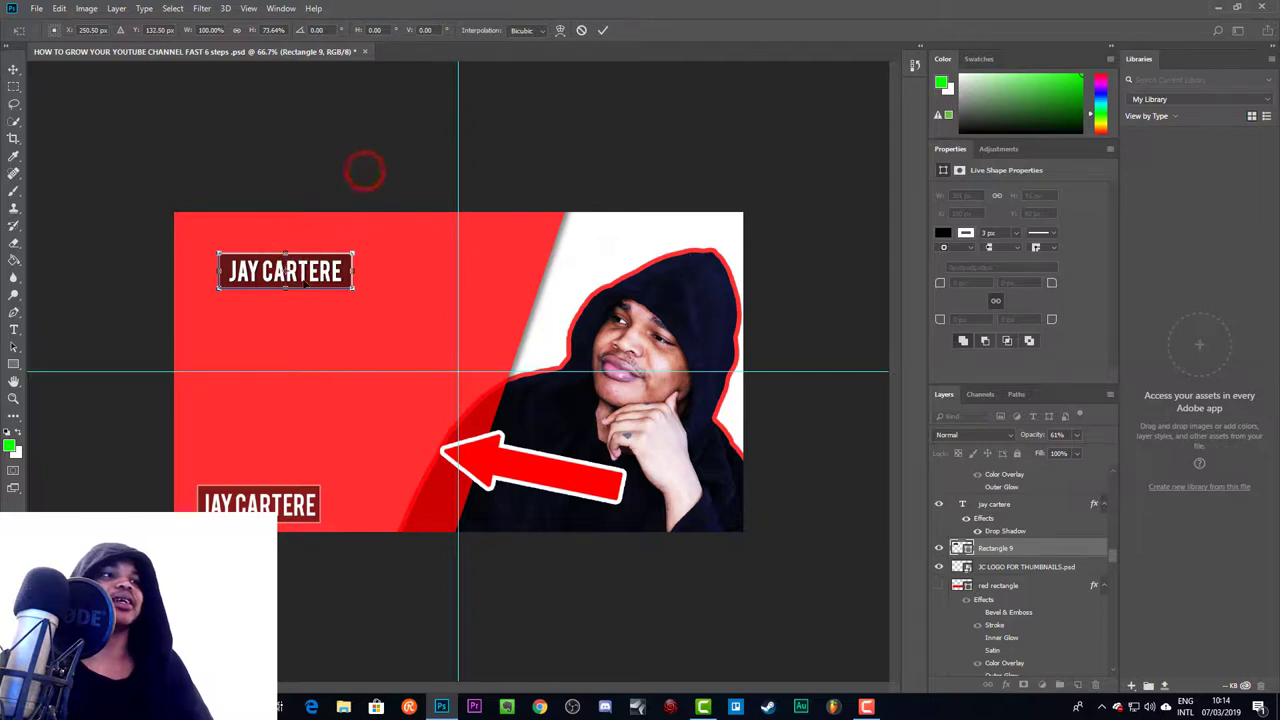
{"action": "key", "text": "Return"}
{"action": "left_click", "coordinate": [336, 216]}
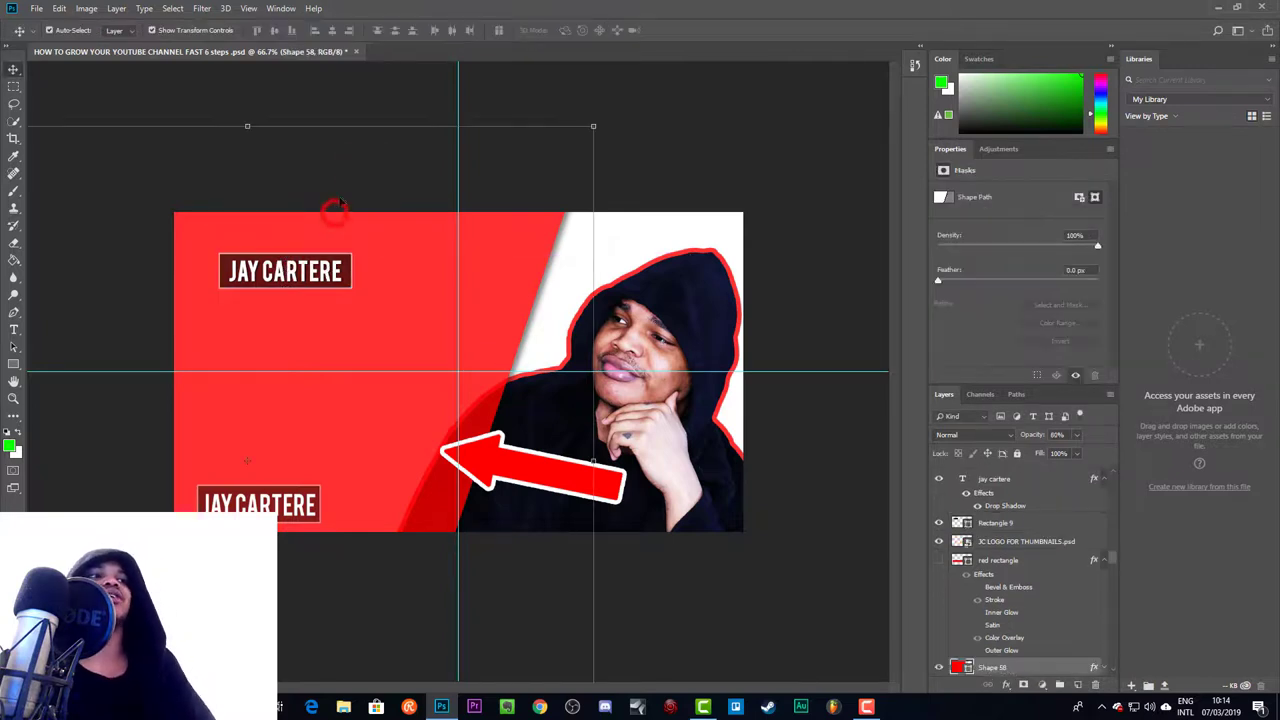
{"action": "left_click", "coordinate": [656, 137]}
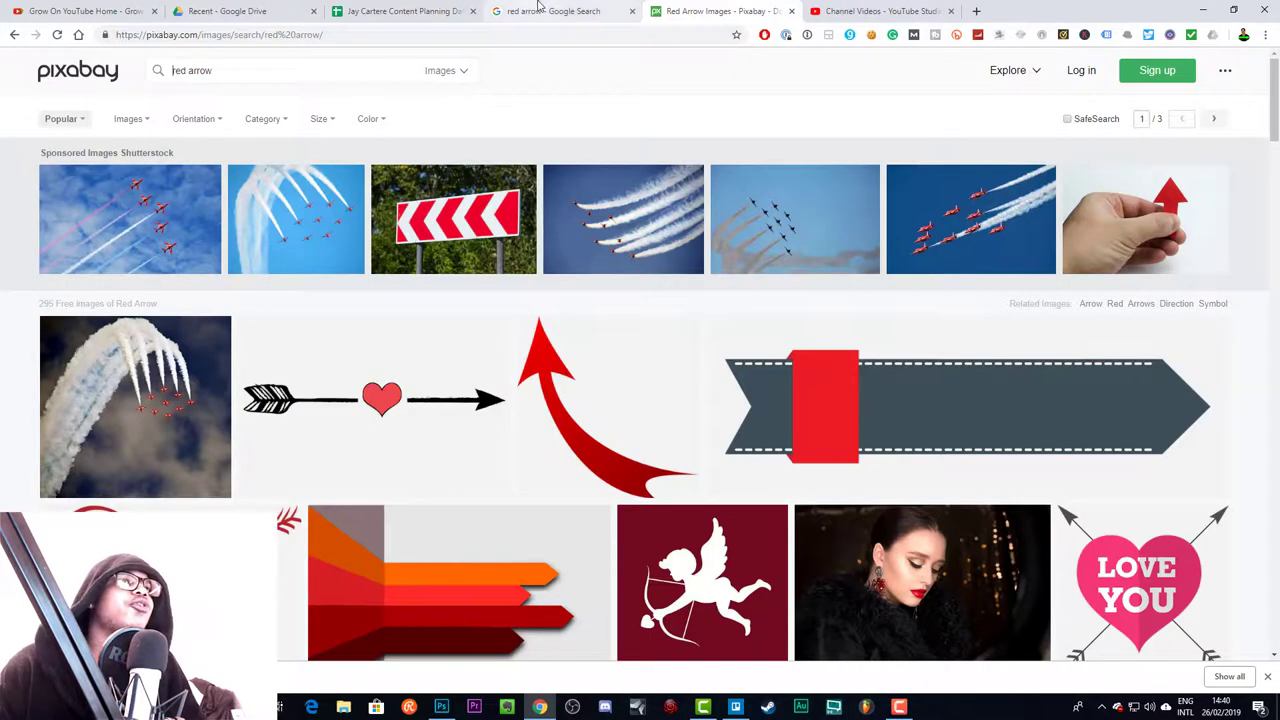
Compare the red arrow image results on Google Images and Pixabay in the browser, and return to Photoshop
{"action": "left_click", "coordinate": [538, 10]}
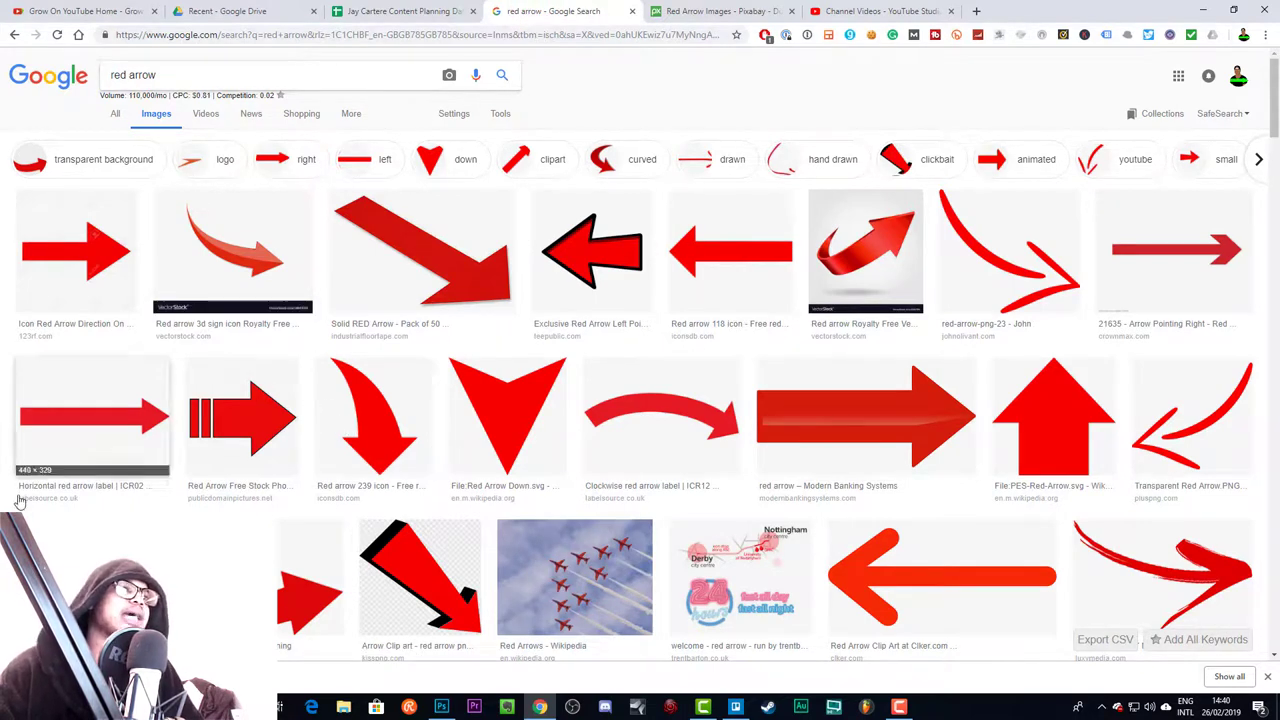
{"action": "scroll", "coordinate": [405, 473], "scroll_direction": "down", "scroll_amount": 5}
{"action": "scroll", "coordinate": [405, 473], "scroll_direction": "up", "scroll_amount": 5}
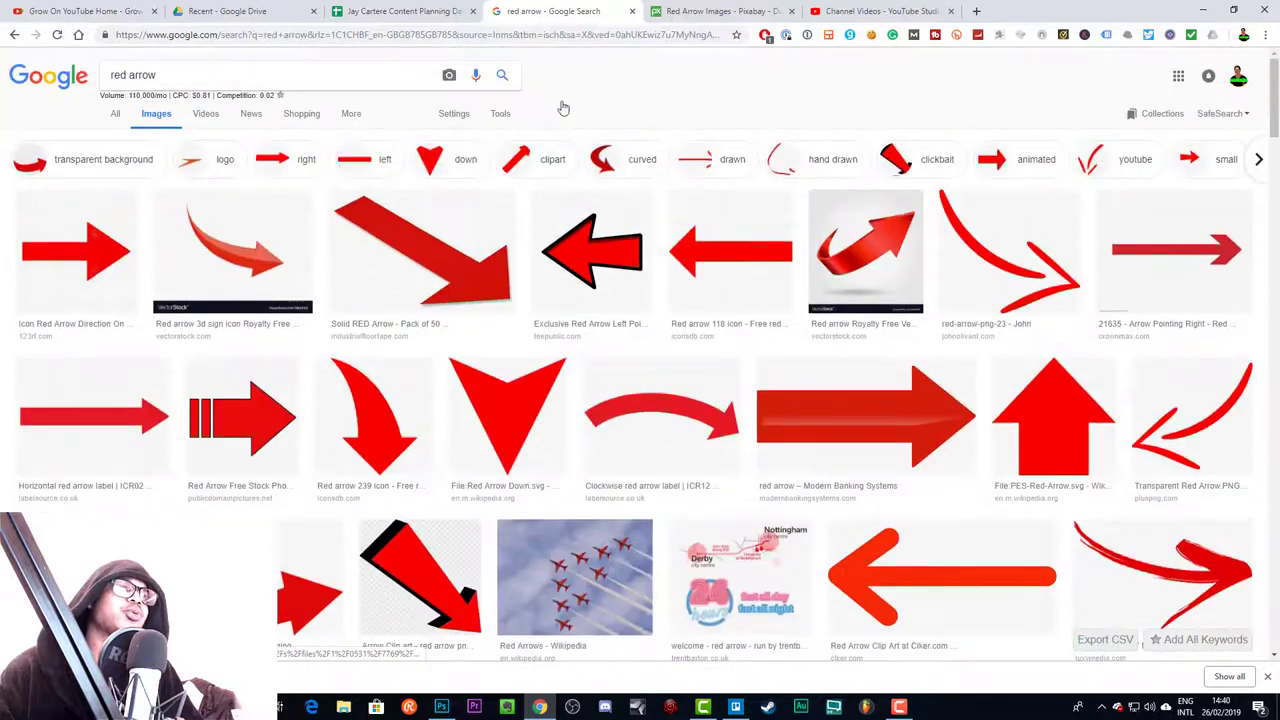
{"action": "left_click", "coordinate": [698, 11]}
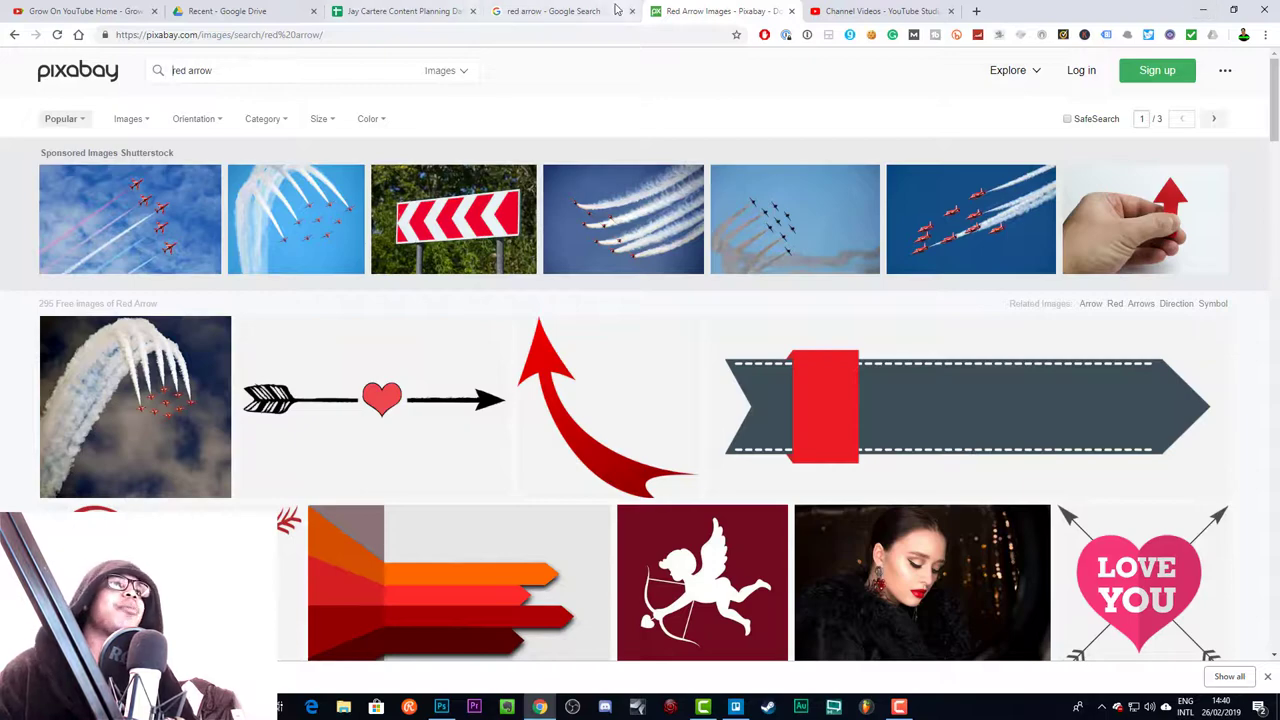
{"action": "left_click", "coordinate": [546, 10]}
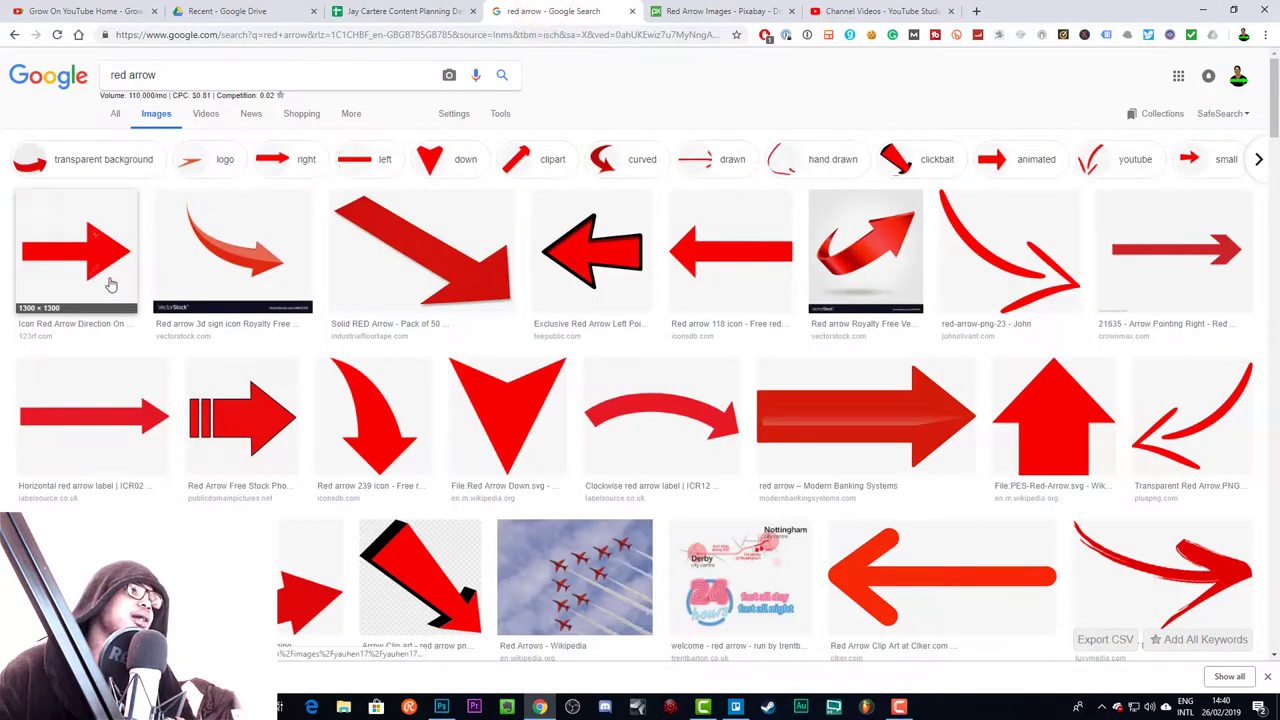
{"action": "scroll", "coordinate": [117, 302], "scroll_direction": "down", "scroll_amount": 2}
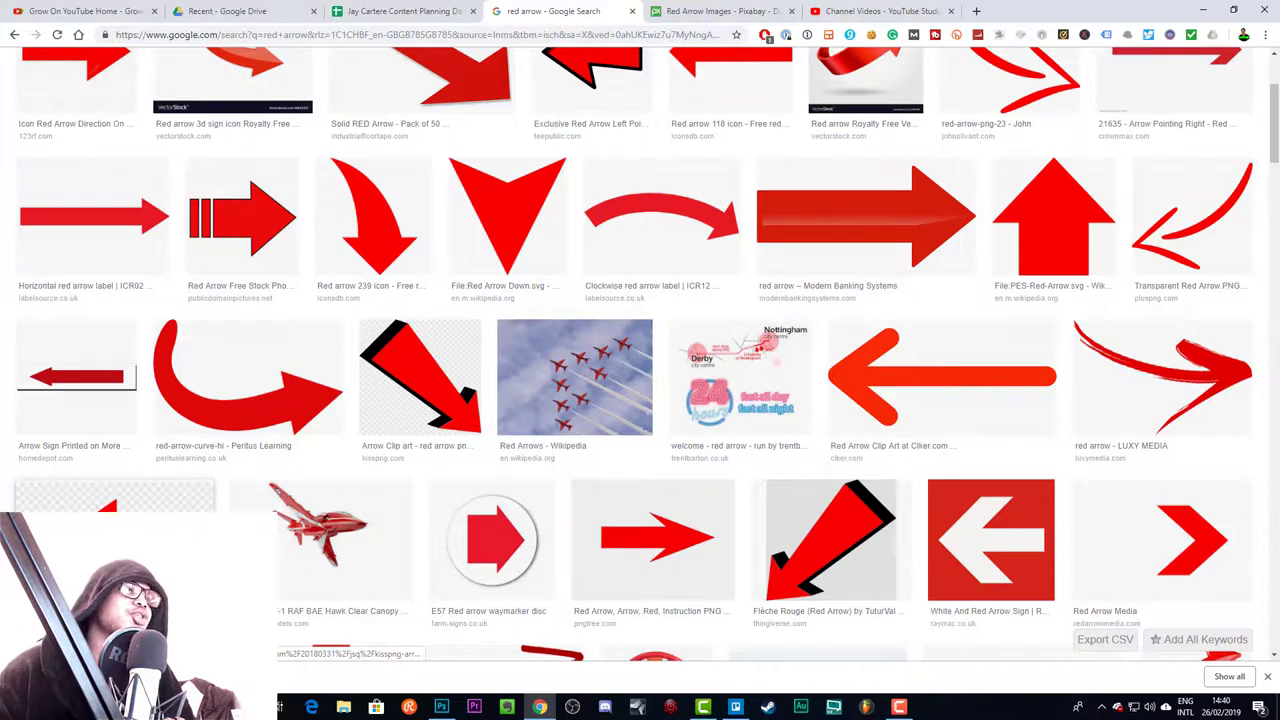
{"action": "scroll", "coordinate": [100, 350], "scroll_direction": "down", "scroll_amount": 3}
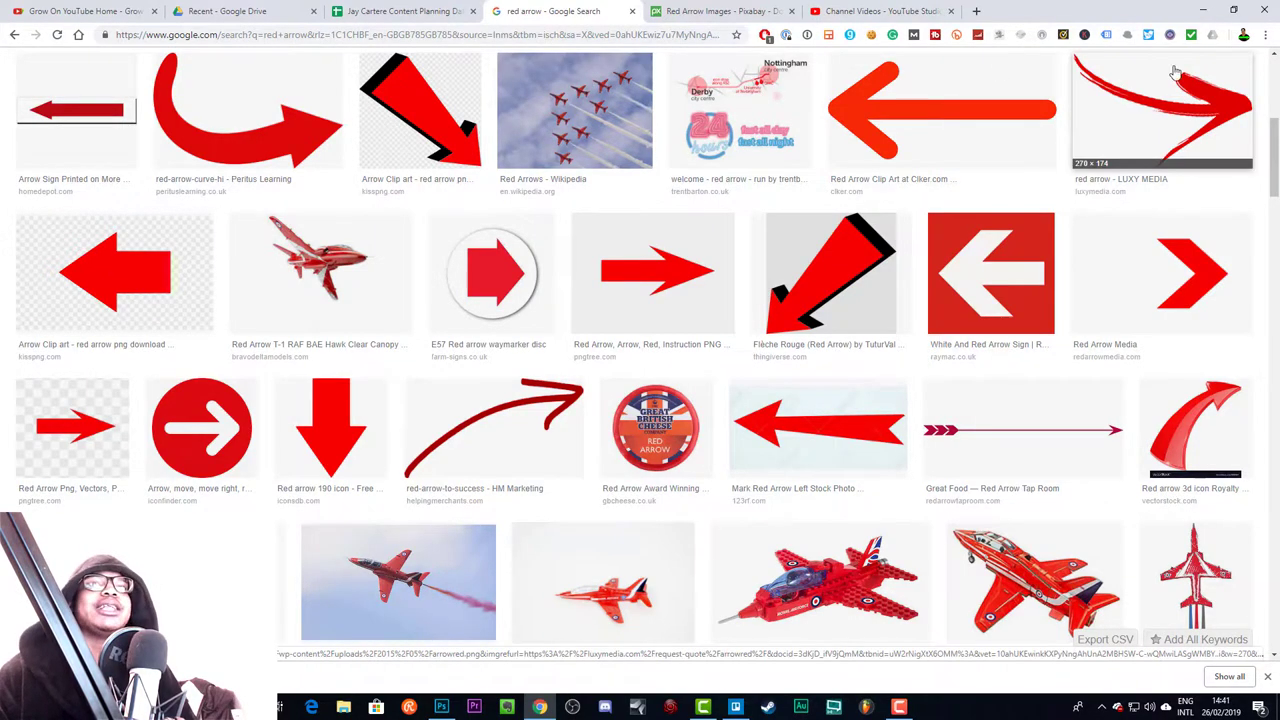
{"action": "left_click", "coordinate": [1208, 11]}
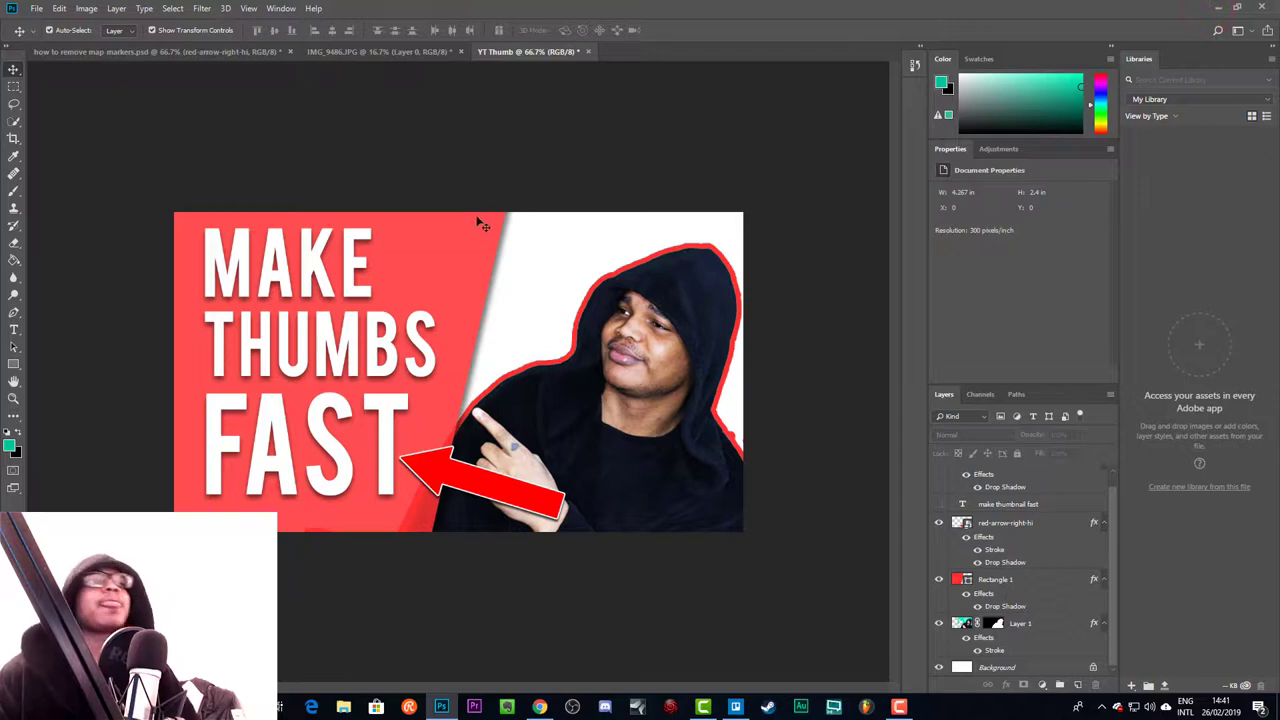